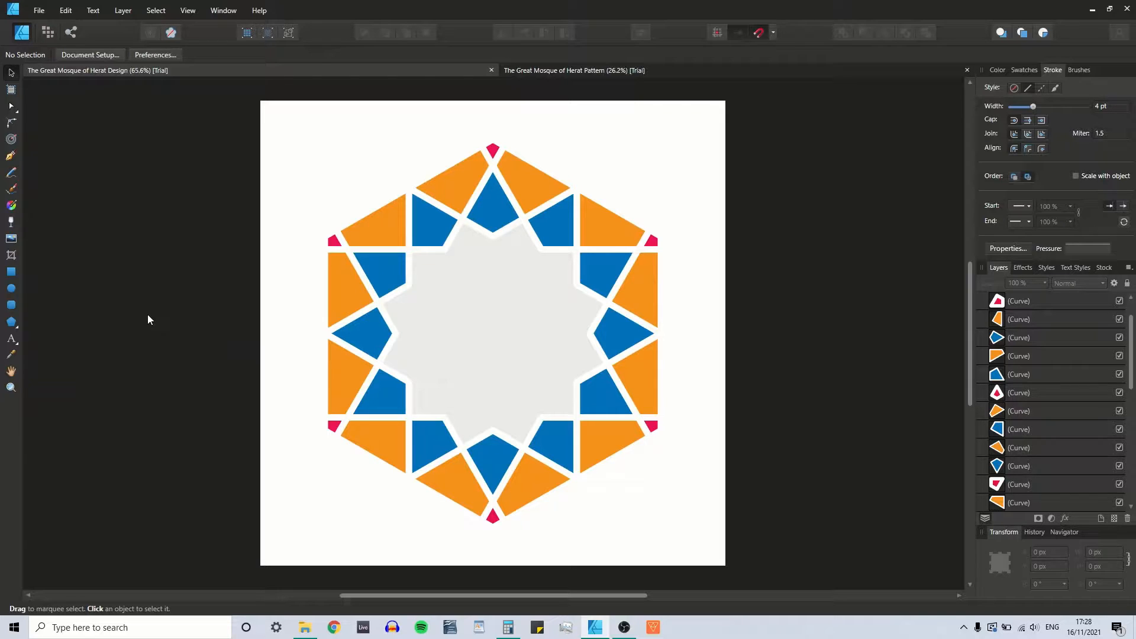
View the finished pattern and design documents, and create a blank 1200 × 1200 px document from the Unnamed 4 preset.
{"action": "left_click", "coordinate": [541, 71]}
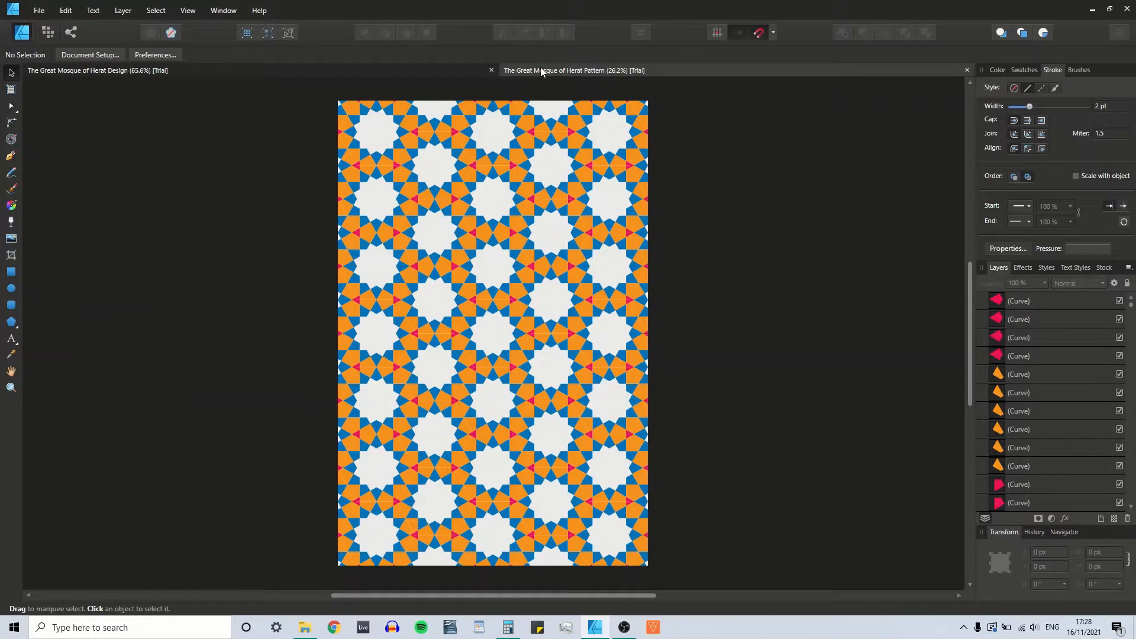
{"action": "left_click", "coordinate": [77, 71]}
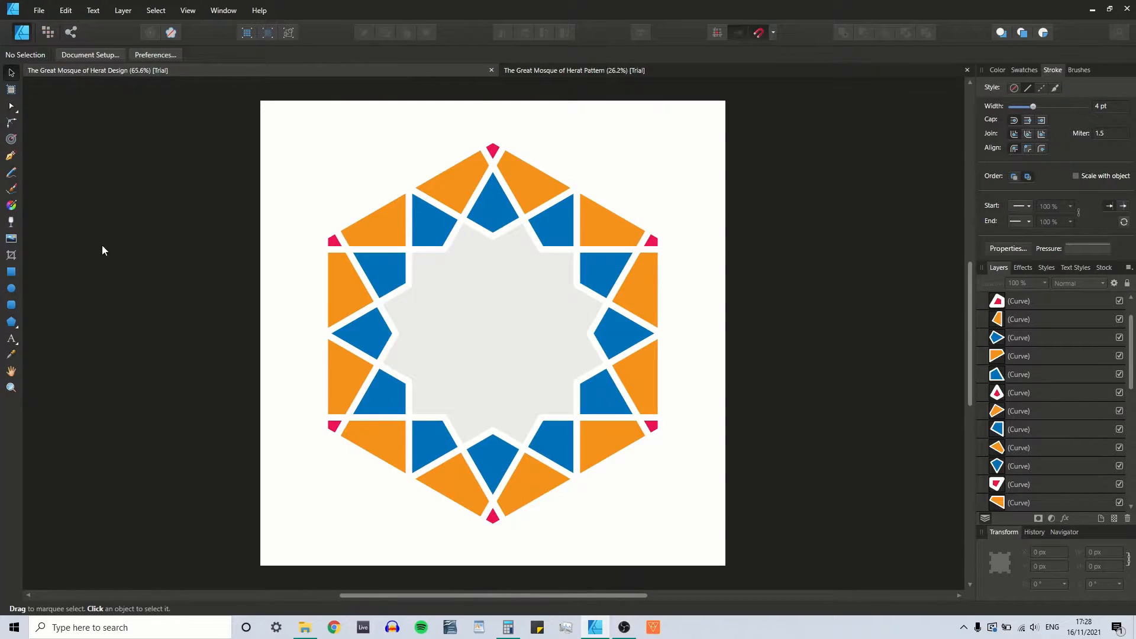
{"action": "left_click", "coordinate": [42, 12]}
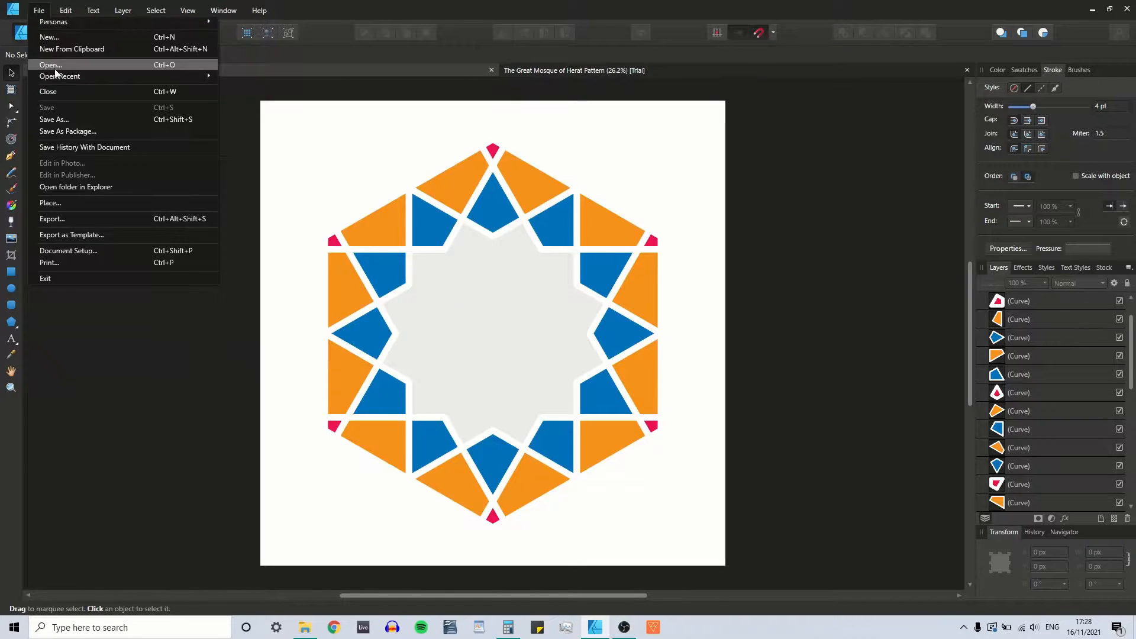
{"action": "left_click", "coordinate": [49, 38]}
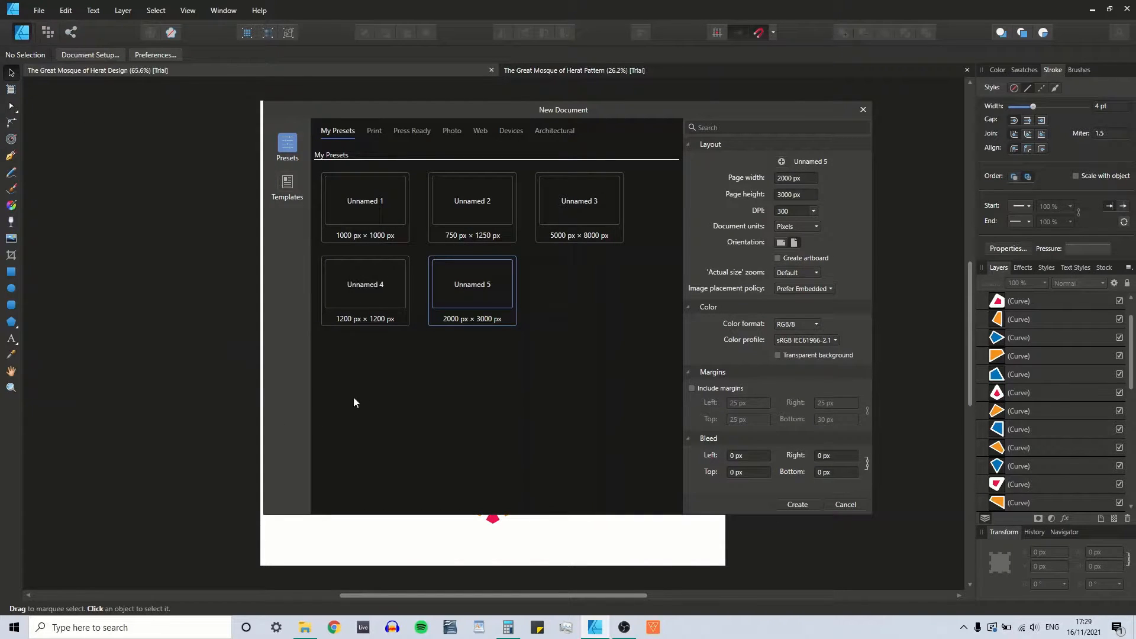
{"action": "left_click", "coordinate": [360, 286]}
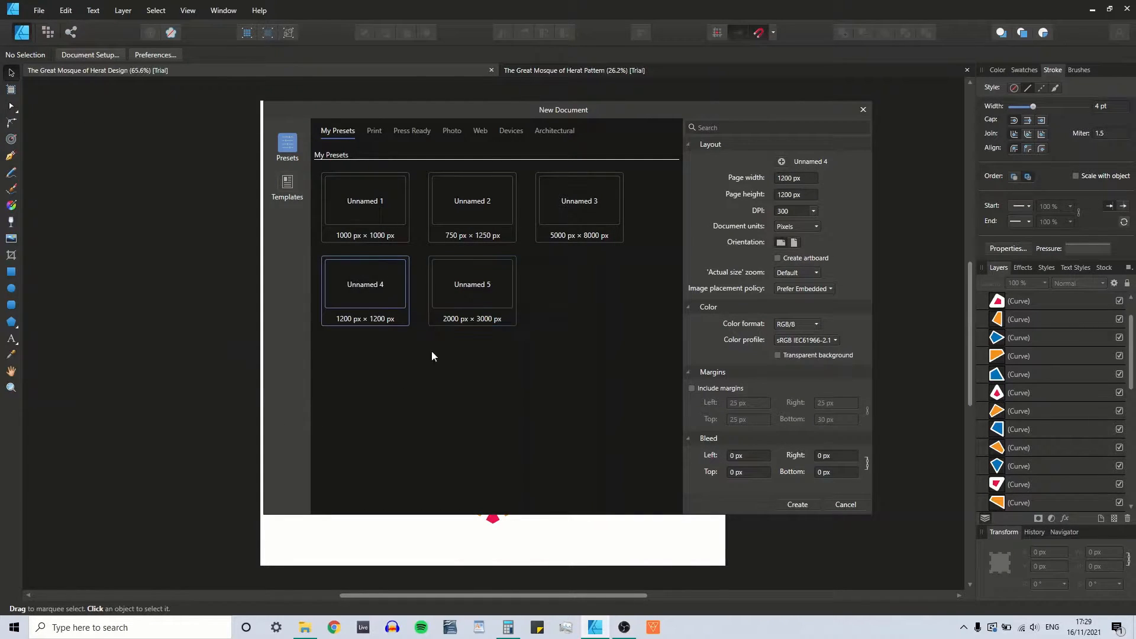
{"action": "left_click", "coordinate": [798, 504]}
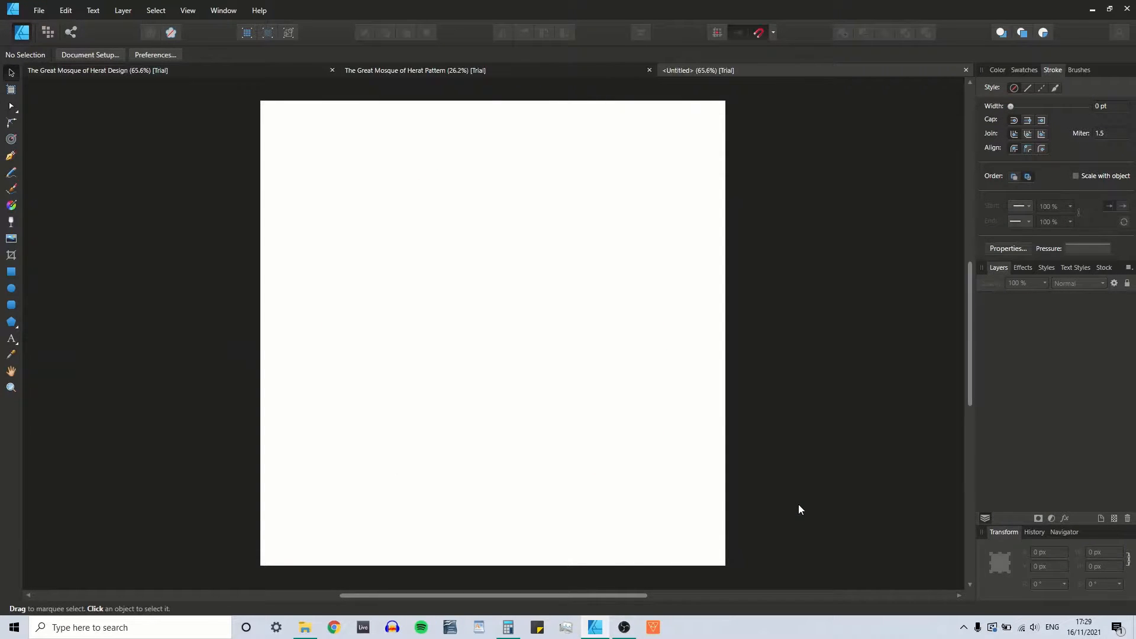
Apply the Page layouts snapping preset and turn on snapping to the grid.
{"action": "left_click", "coordinate": [773, 34]}
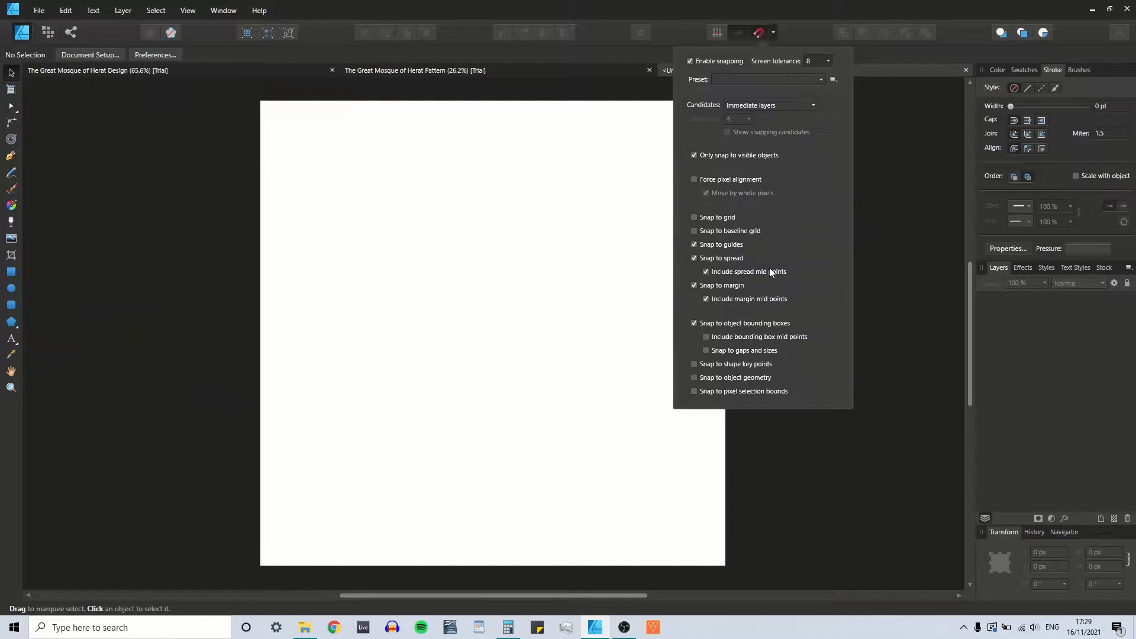
{"action": "left_click", "coordinate": [785, 80]}
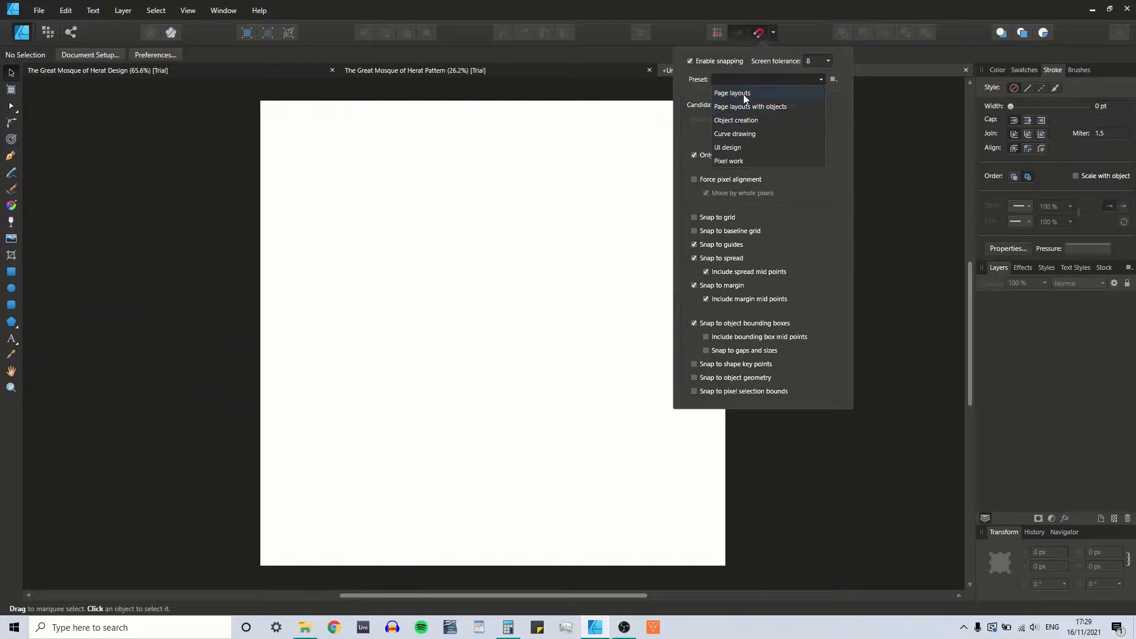
{"action": "left_click", "coordinate": [743, 94]}
{"action": "left_click", "coordinate": [693, 218]}
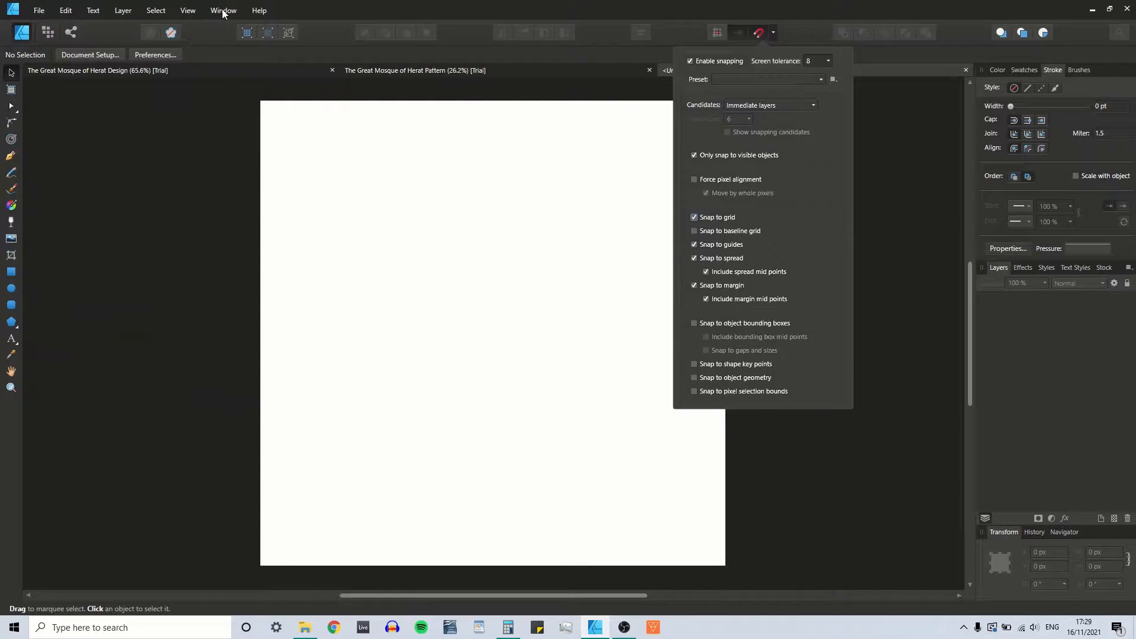
Display the grid on the blank page.
{"action": "left_click", "coordinate": [187, 10]}
{"action": "left_click", "coordinate": [188, 10]}
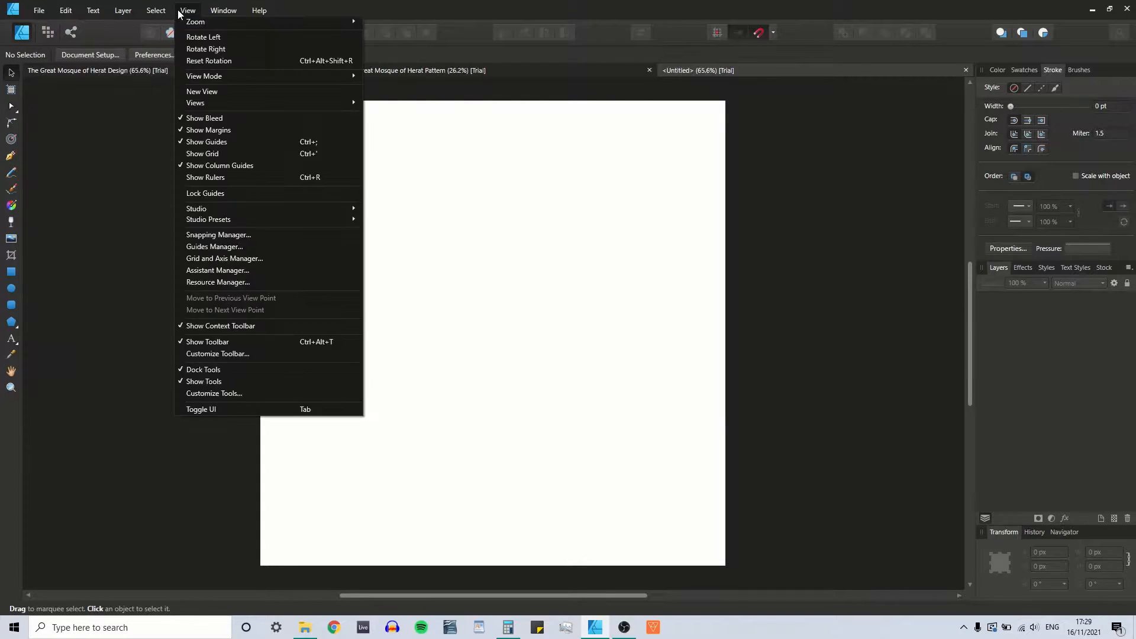
{"action": "left_click", "coordinate": [208, 155]}
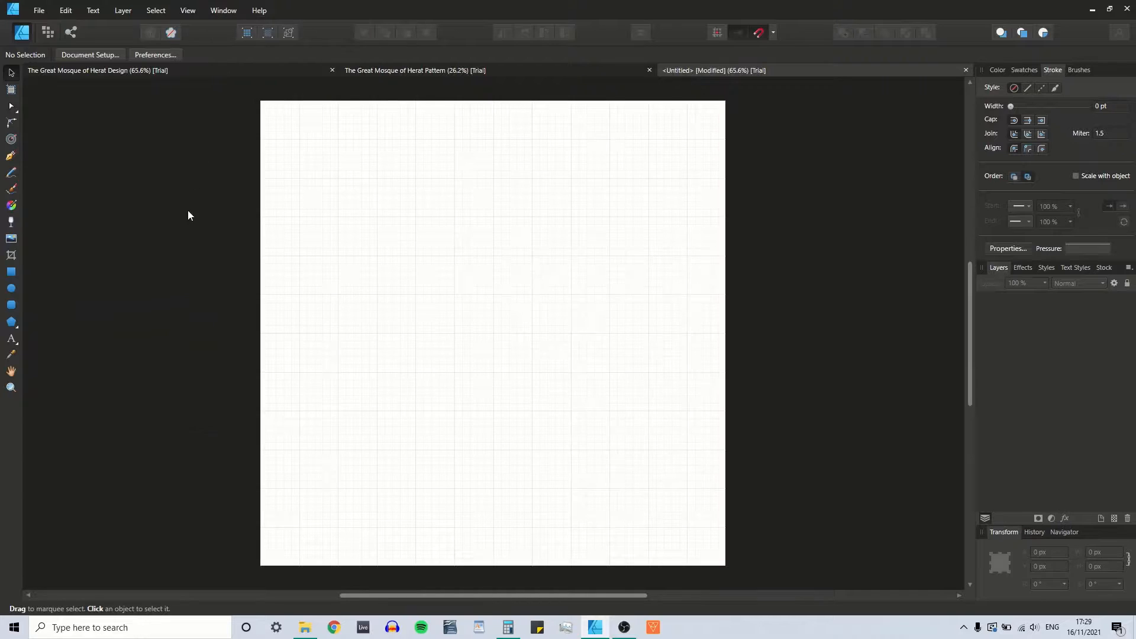
Draw a six-sided polygon 1000 × 1000 px, snapped to the grid and centred on the page.
{"action": "left_click", "coordinate": [12, 323]}
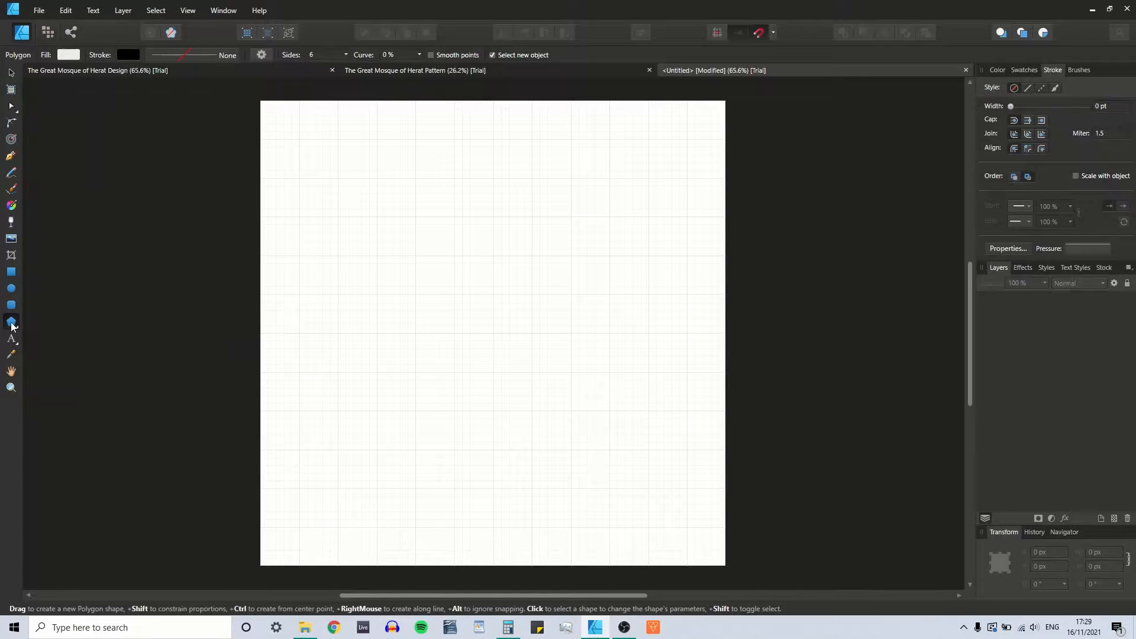
{"action": "left_click", "coordinate": [315, 55]}
{"action": "left_click", "coordinate": [11, 72]}
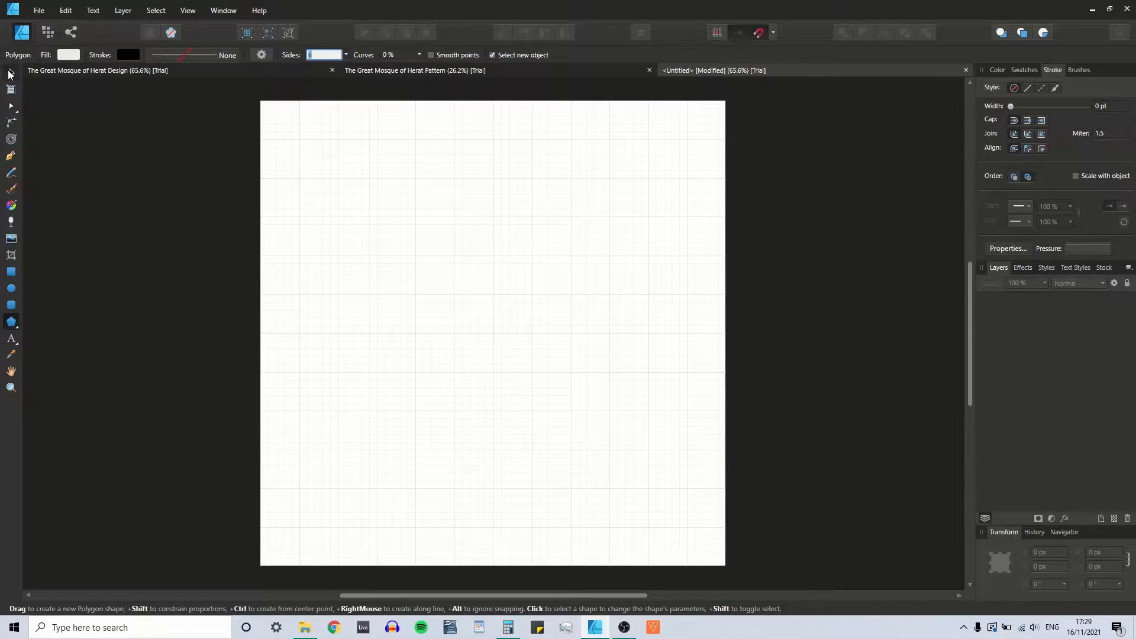
{"action": "left_click", "coordinate": [11, 322]}
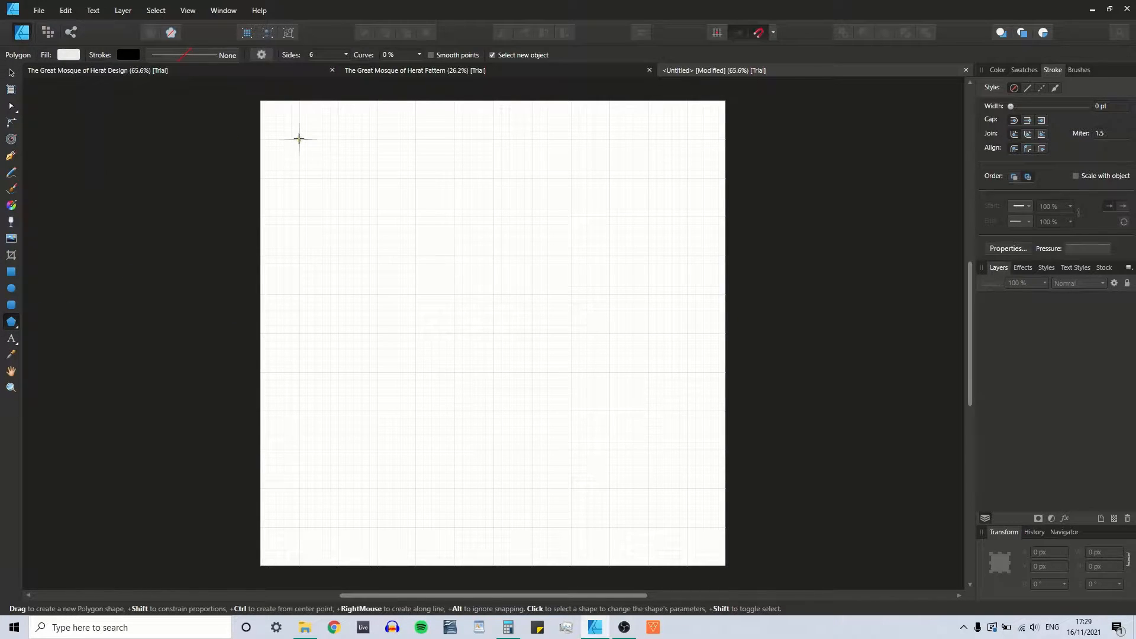
{"action": "left_click_drag", "start_coordinate": [299, 139], "coordinate": [686, 527]}
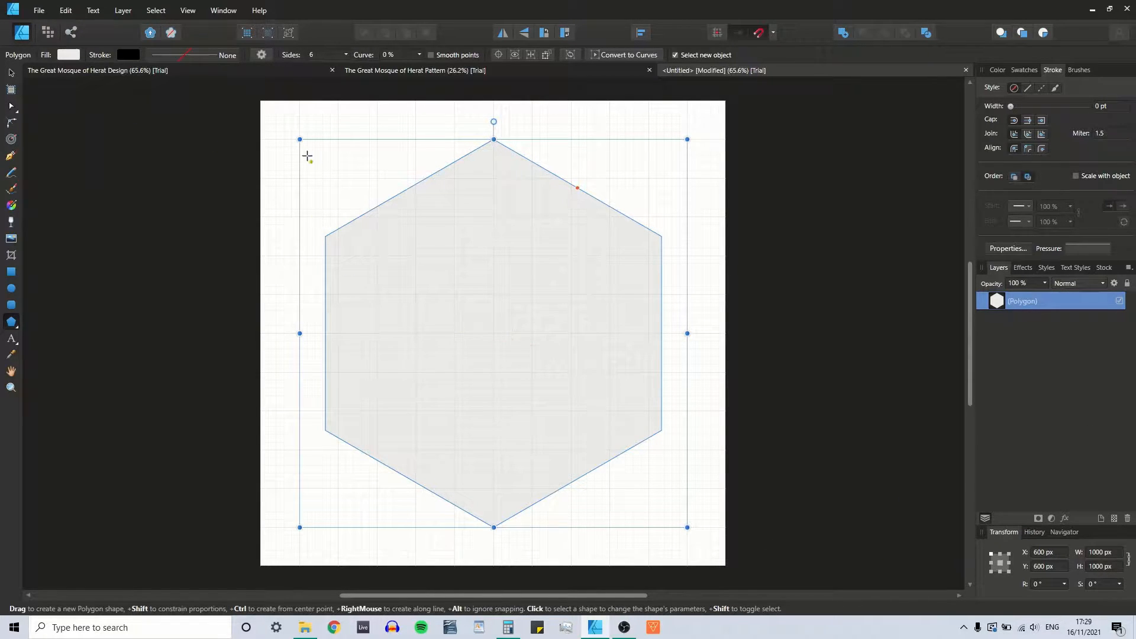
Remove the fill from the hexagon.
{"action": "left_click", "coordinate": [11, 72]}
{"action": "left_click", "coordinate": [320, 204]}
{"action": "left_click", "coordinate": [440, 233]}
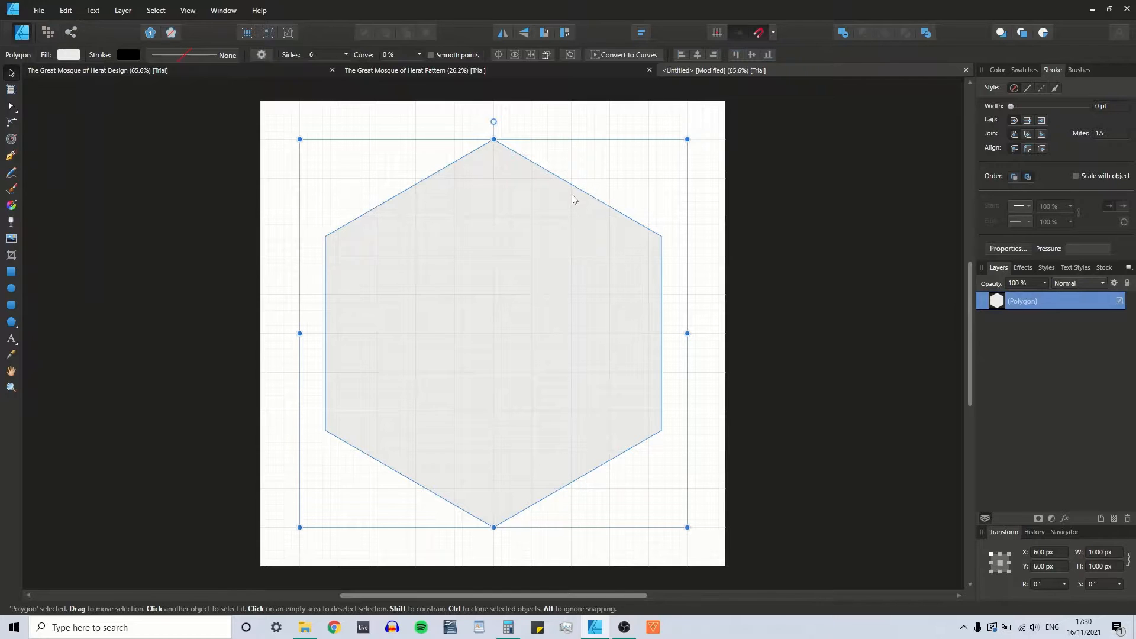
{"action": "left_click", "coordinate": [997, 69]}
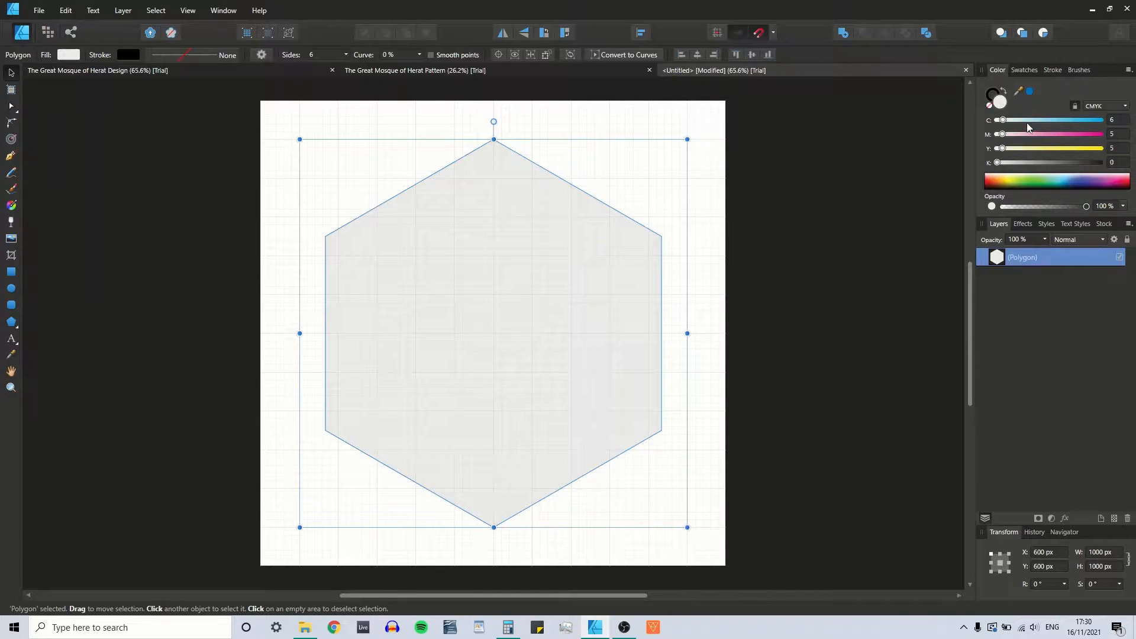
{"action": "left_click", "coordinate": [989, 105]}
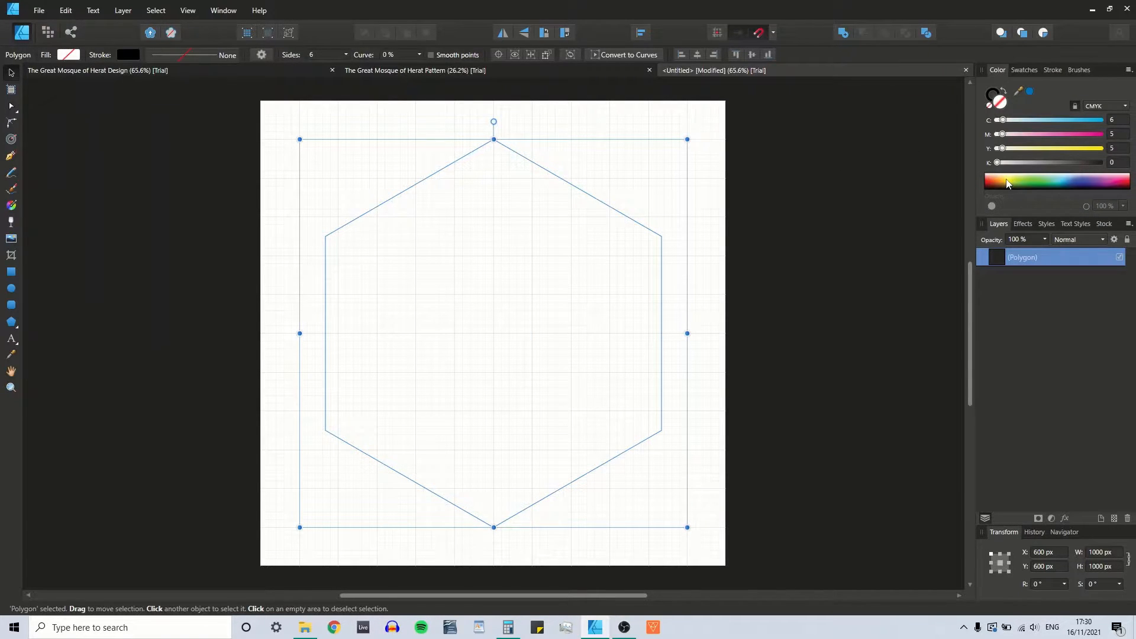
Give the hexagon a black outline with a stroke width of 0.5 pt.
{"action": "left_click", "coordinate": [994, 93]}
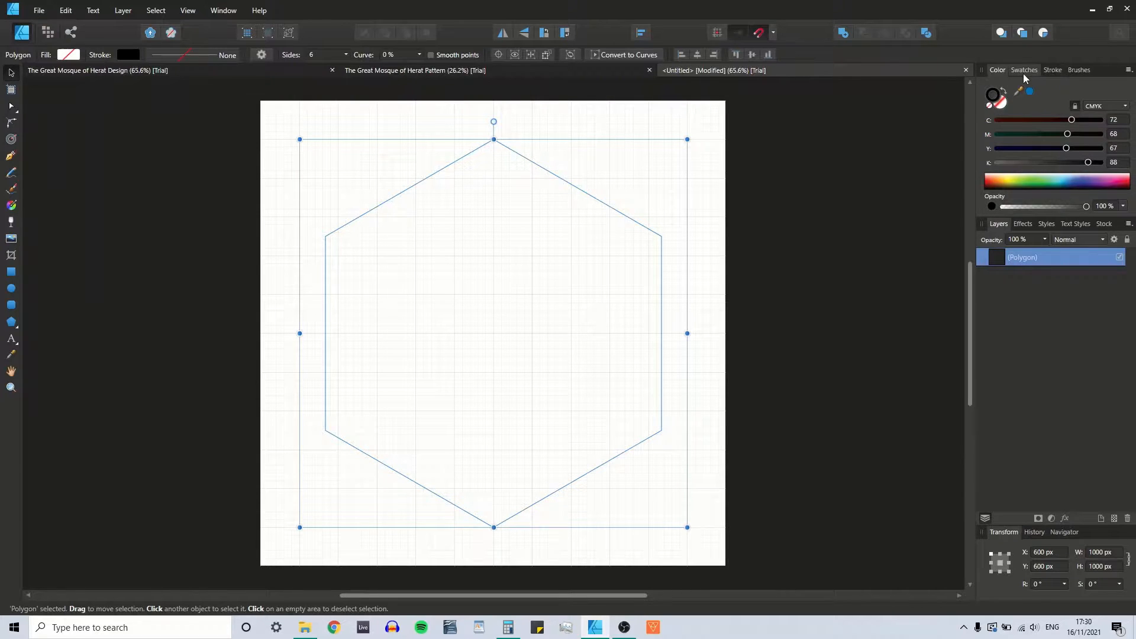
{"action": "left_click", "coordinate": [1052, 70]}
{"action": "left_click", "coordinate": [1102, 106]}
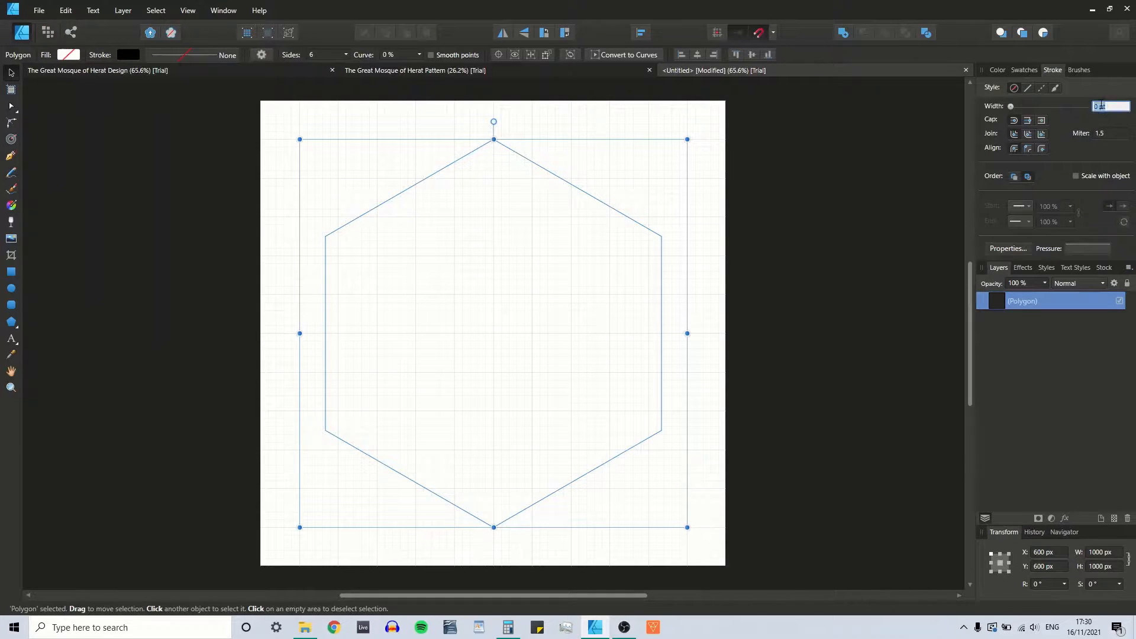
{"action": "type", "text": "0.5"}
{"action": "key", "text": "Return"}
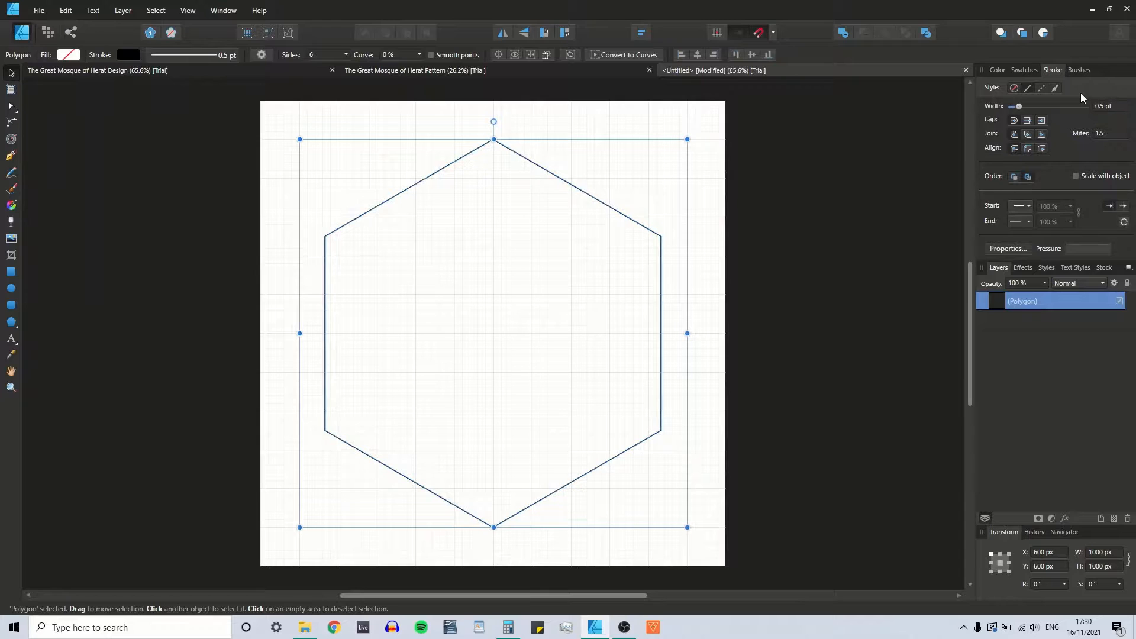
{"action": "left_click", "coordinate": [212, 197]}
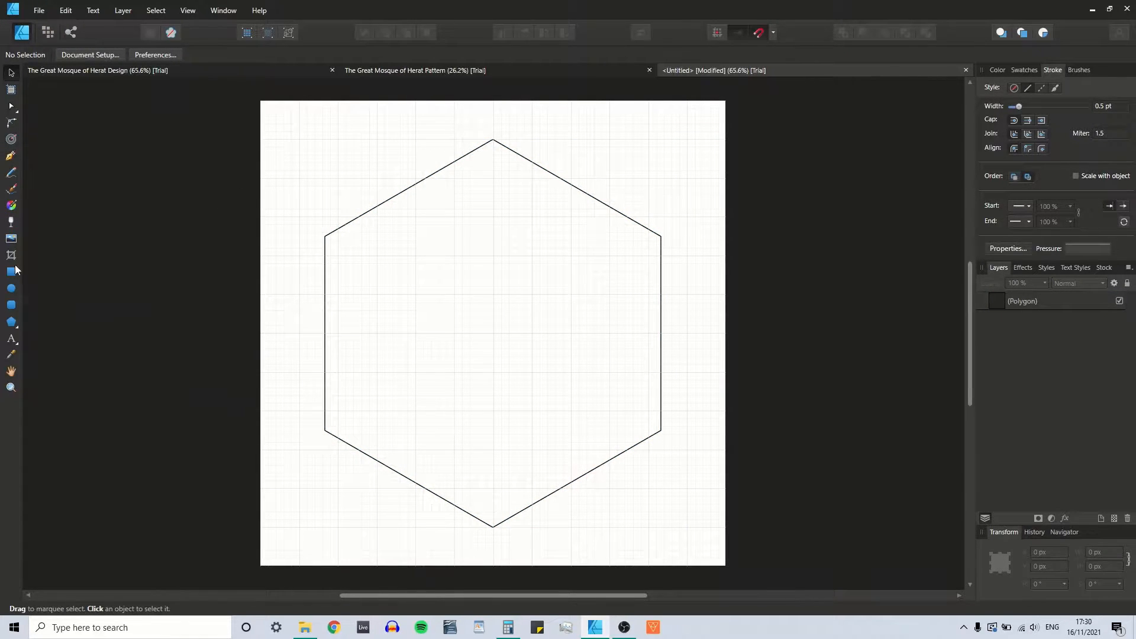
Draw a 1000 px circle around the hexagon so that it passes through all its corners.
{"action": "left_click", "coordinate": [11, 289]}
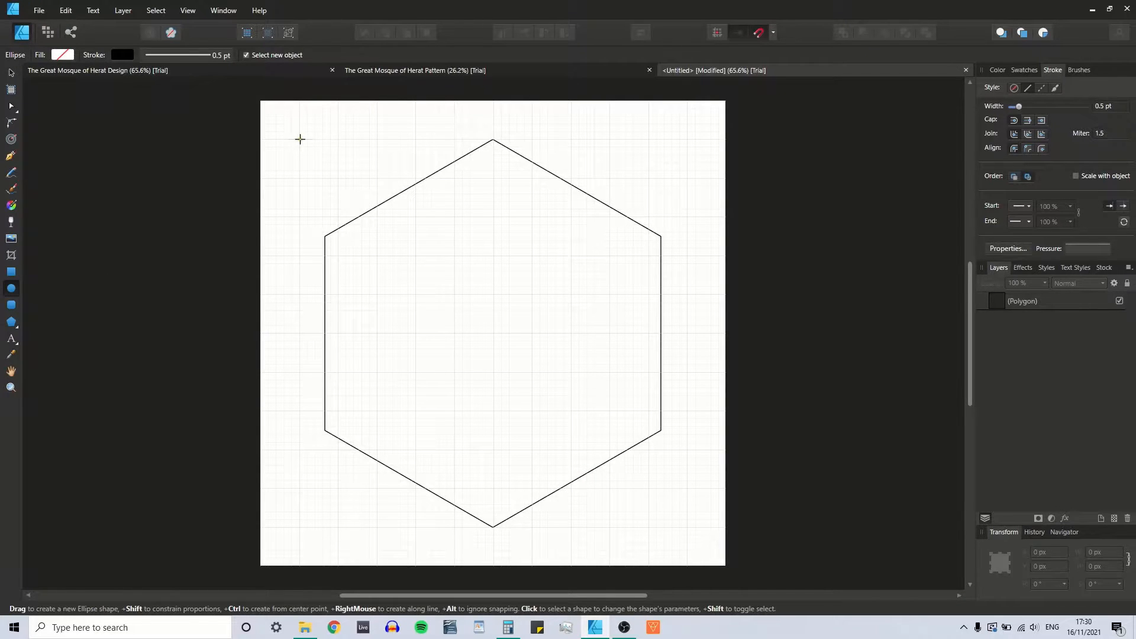
{"action": "left_click_drag", "start_coordinate": [300, 139], "coordinate": [687, 527]}
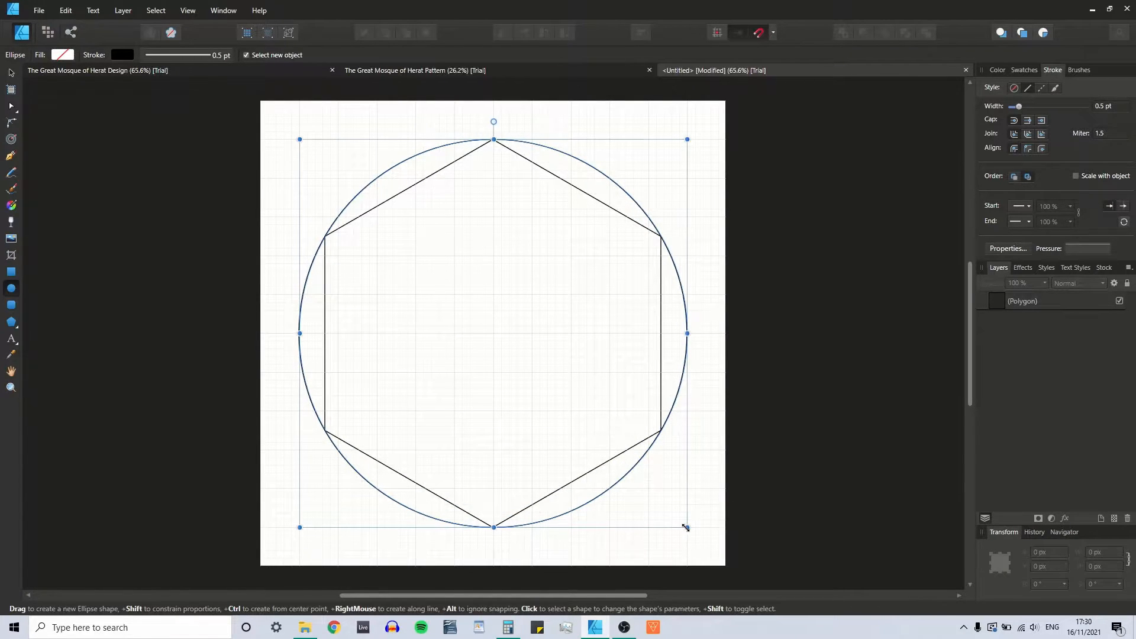
{"action": "left_click", "coordinate": [10, 72]}
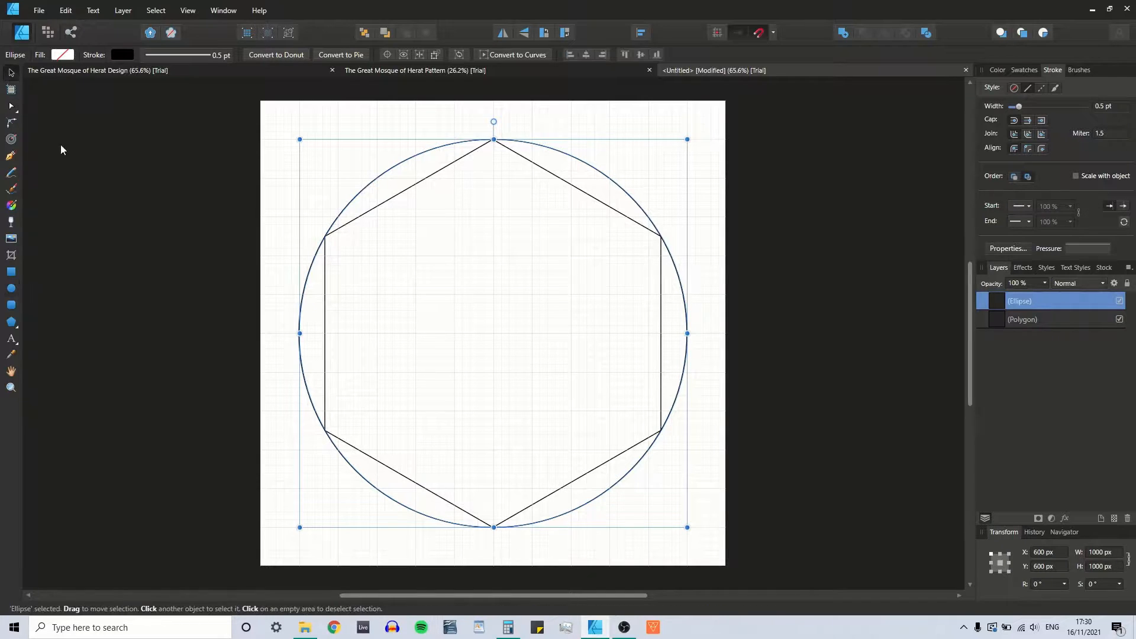
{"action": "left_click", "coordinate": [112, 202]}
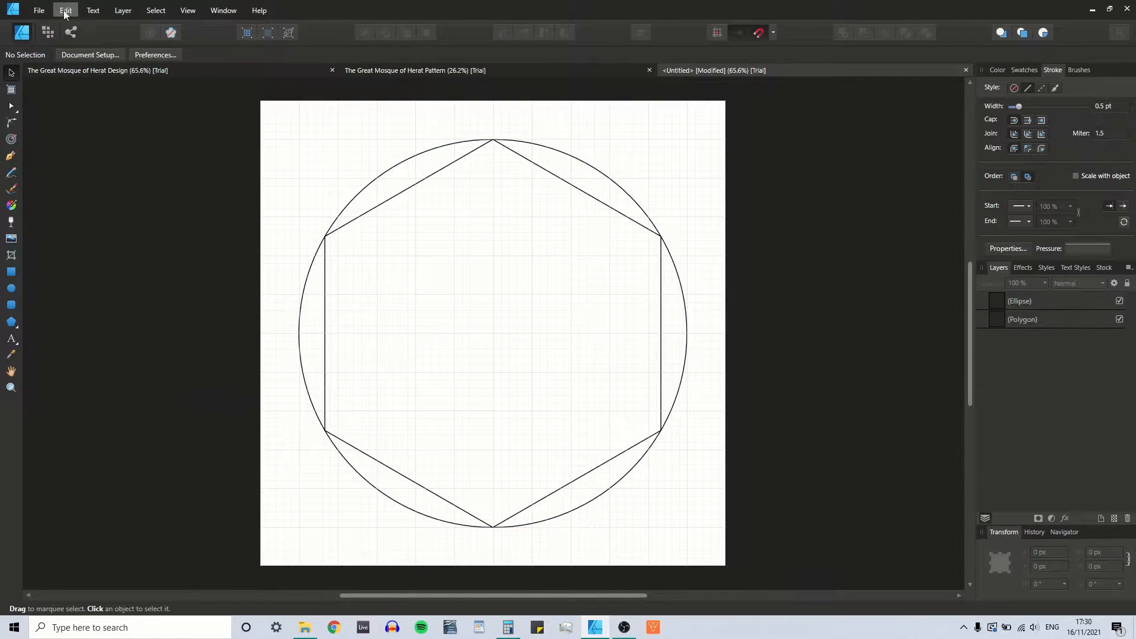
Draw a straight vertical line with the Pen tool through the page centre, from the upper page edge to the lower one.
{"action": "left_click", "coordinate": [11, 157]}
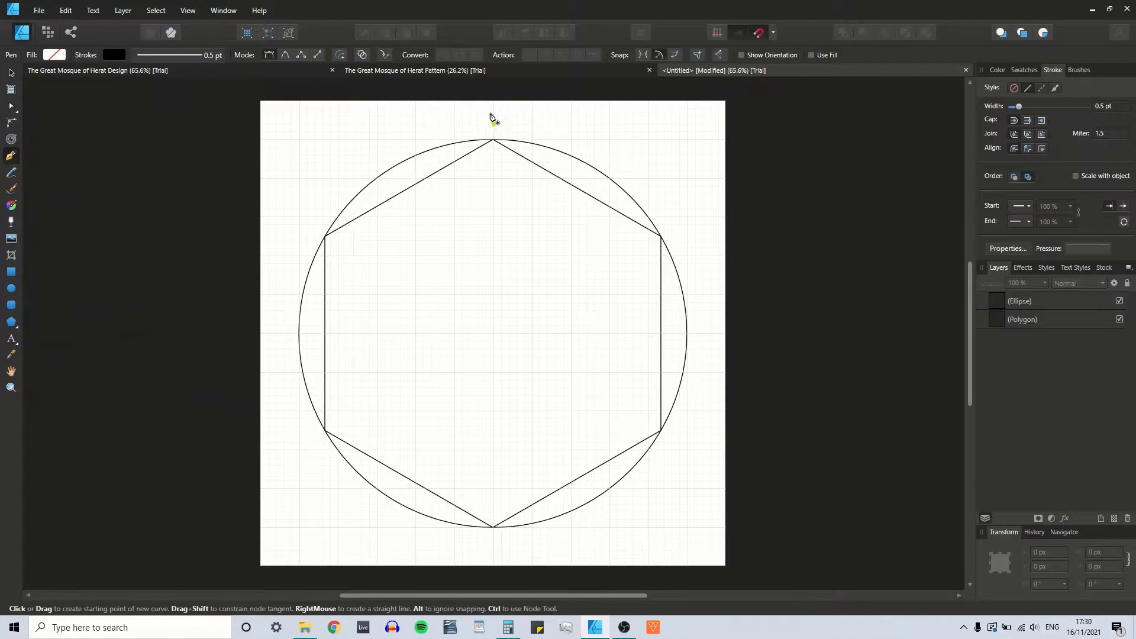
{"action": "left_click", "coordinate": [494, 101]}
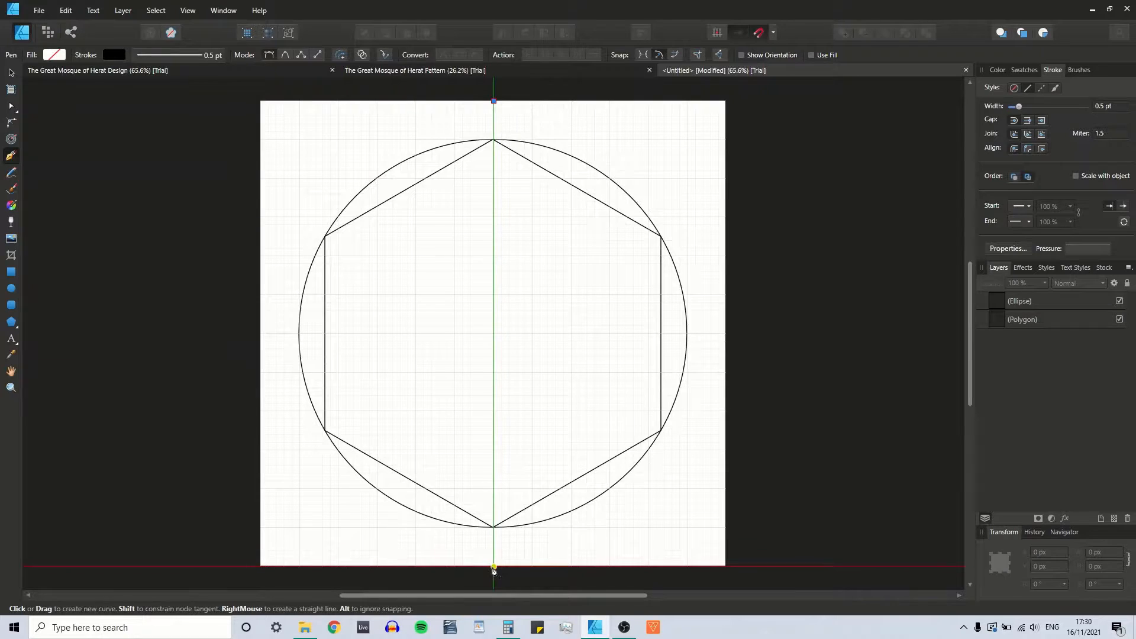
{"action": "left_click", "coordinate": [494, 566]}
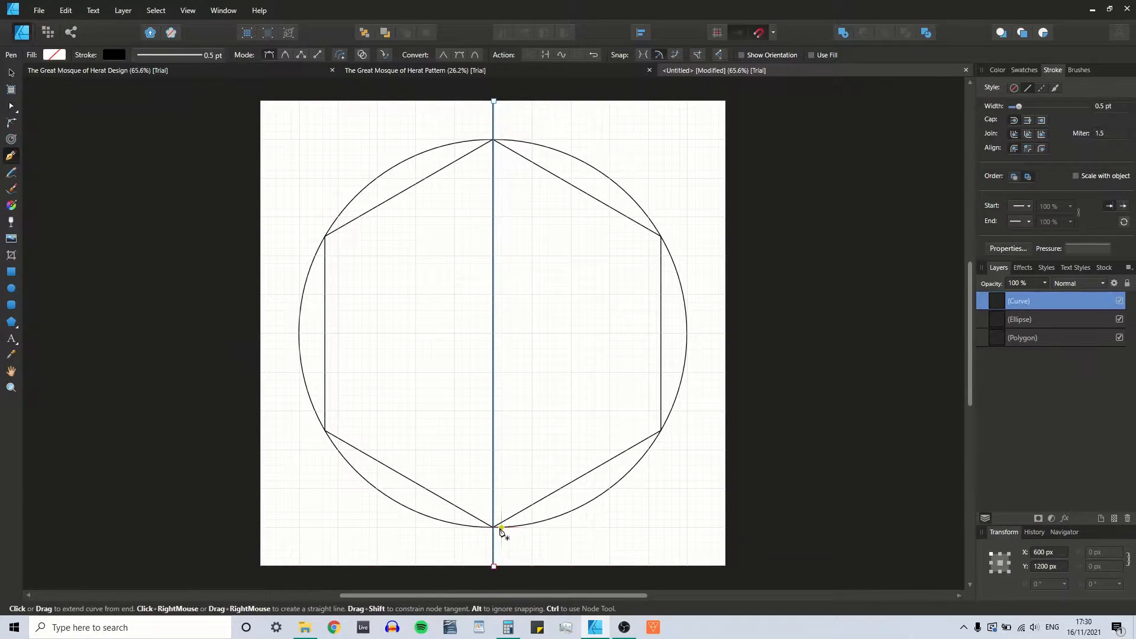
{"action": "key", "text": "Escape"}
{"action": "key", "text": "Escape"}
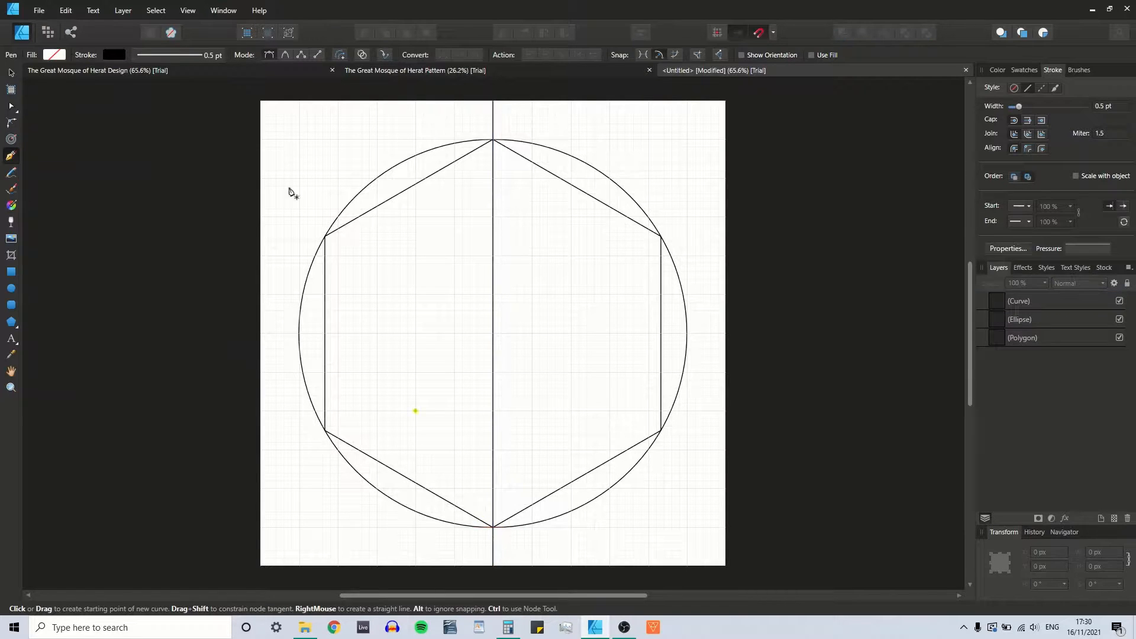
{"action": "left_click", "coordinate": [11, 73]}
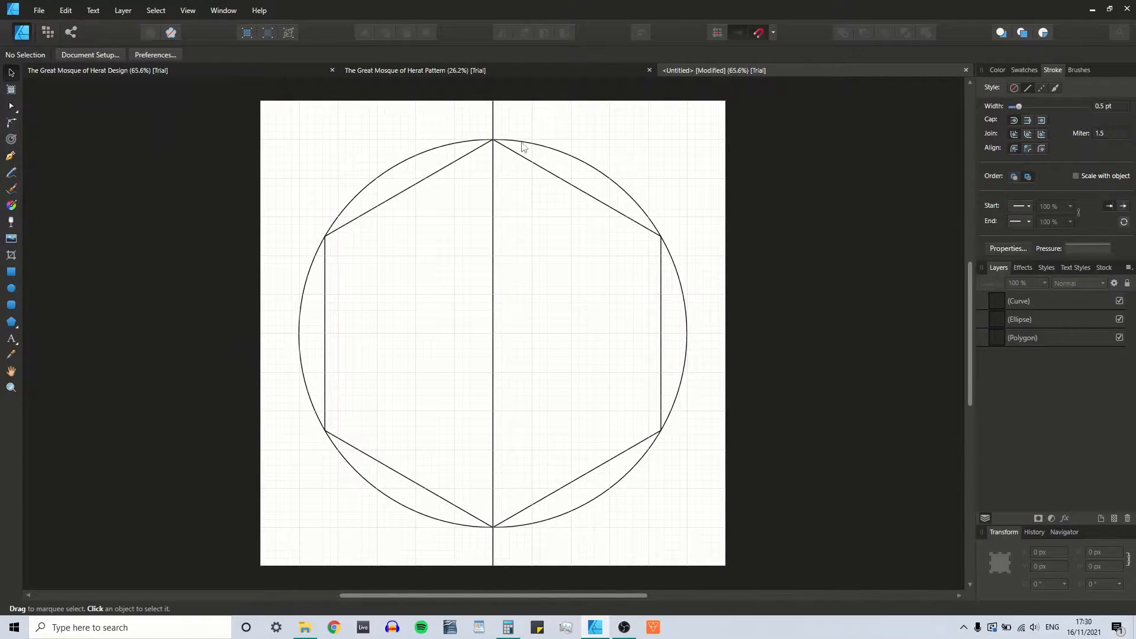
Check the position and size of the vertical line, the hexagon and the circle by selecting each in turn.
{"action": "left_click", "coordinate": [494, 185]}
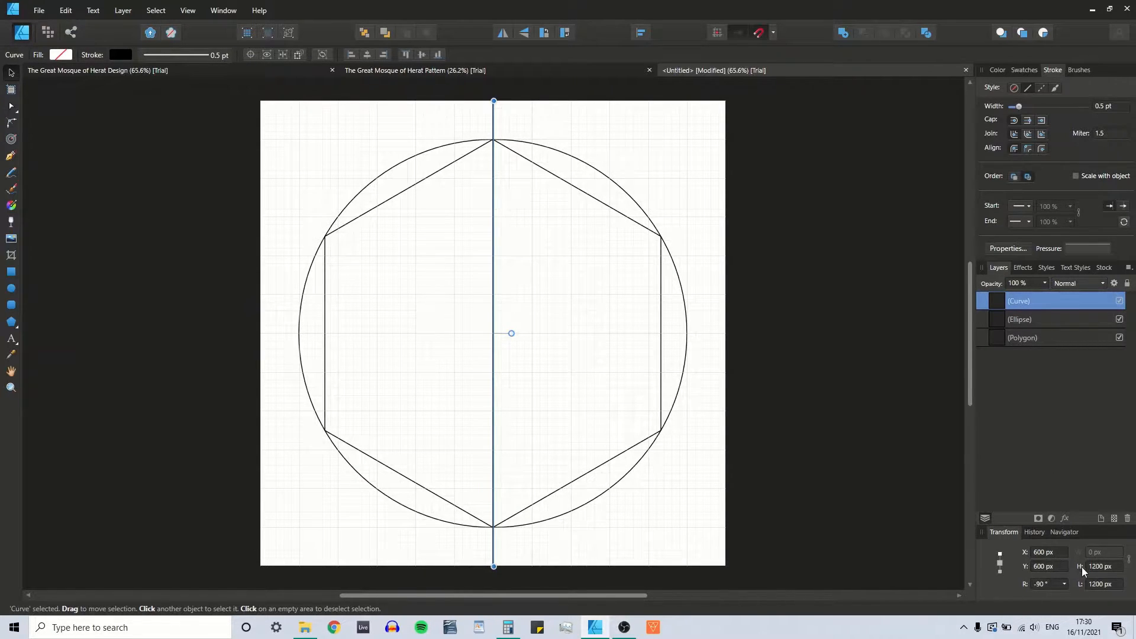
{"action": "left_click", "coordinate": [467, 252]}
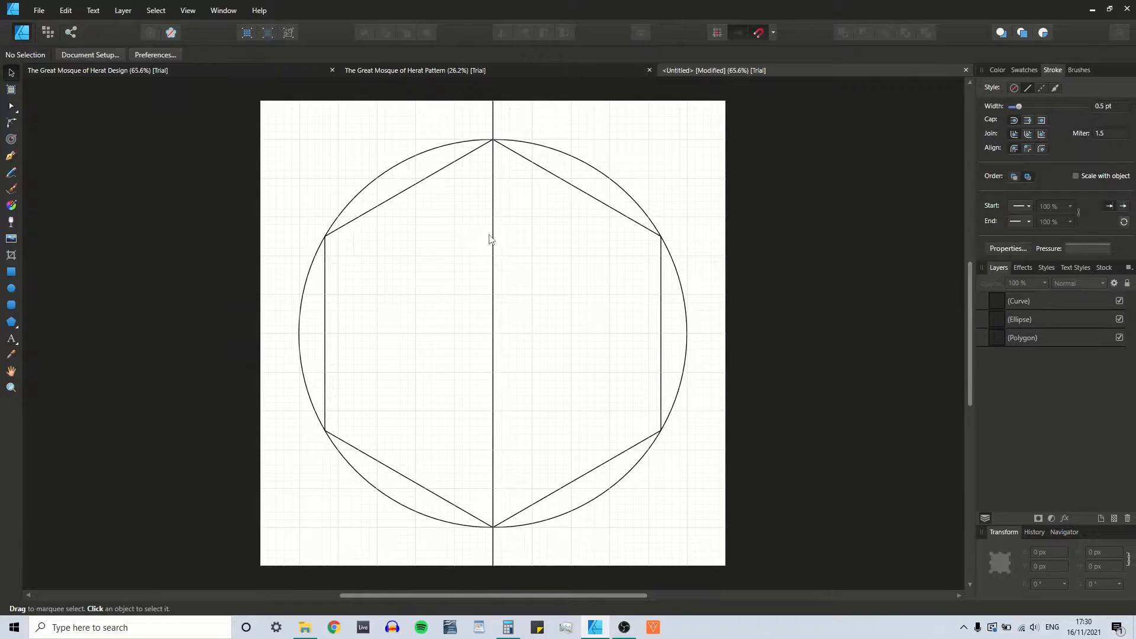
{"action": "left_click", "coordinate": [440, 172]}
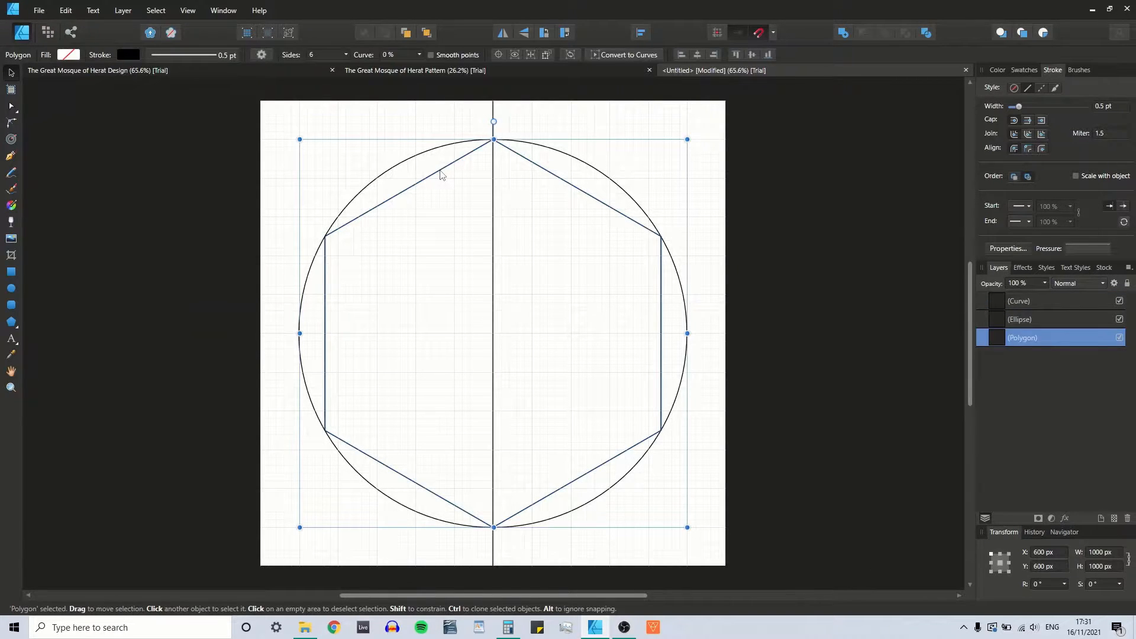
{"action": "left_click", "coordinate": [391, 170]}
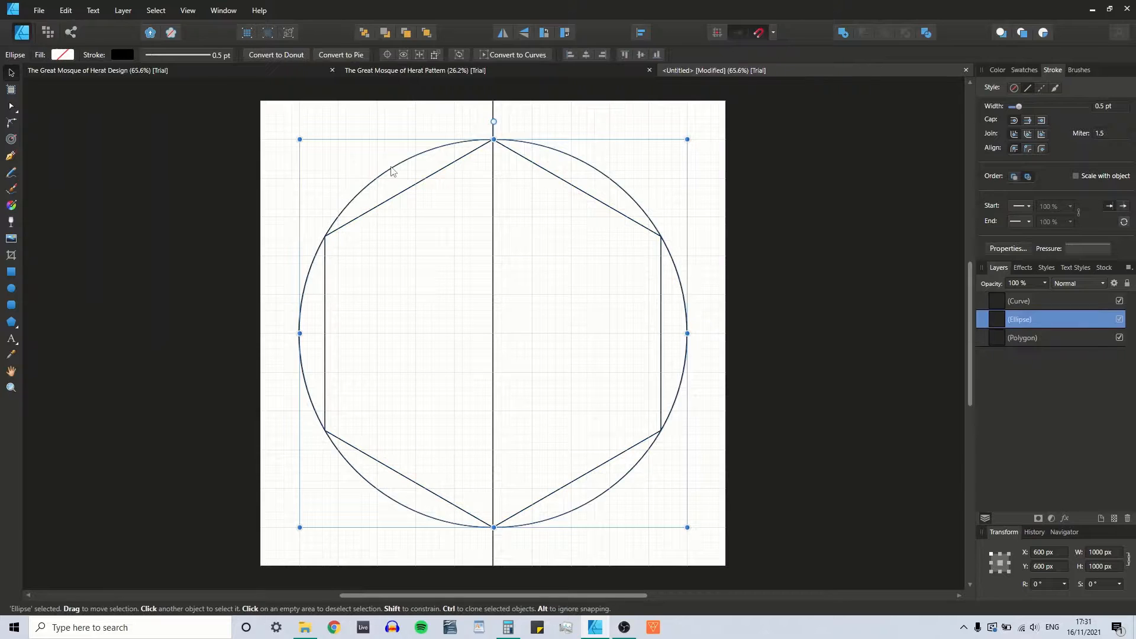
Duplicate the vertical centre line and rotate the copy 90° to form a horizontal centre line.
{"action": "left_click", "coordinate": [492, 213]}
{"action": "key", "text": "ctrl+j"}
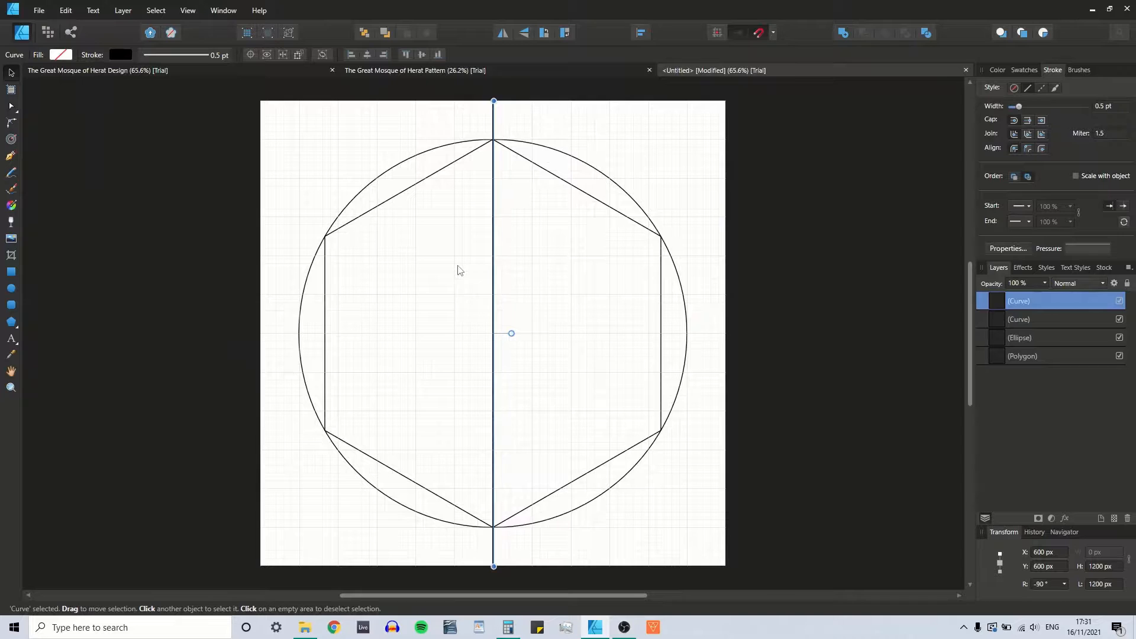
{"action": "left_click", "coordinate": [544, 32]}
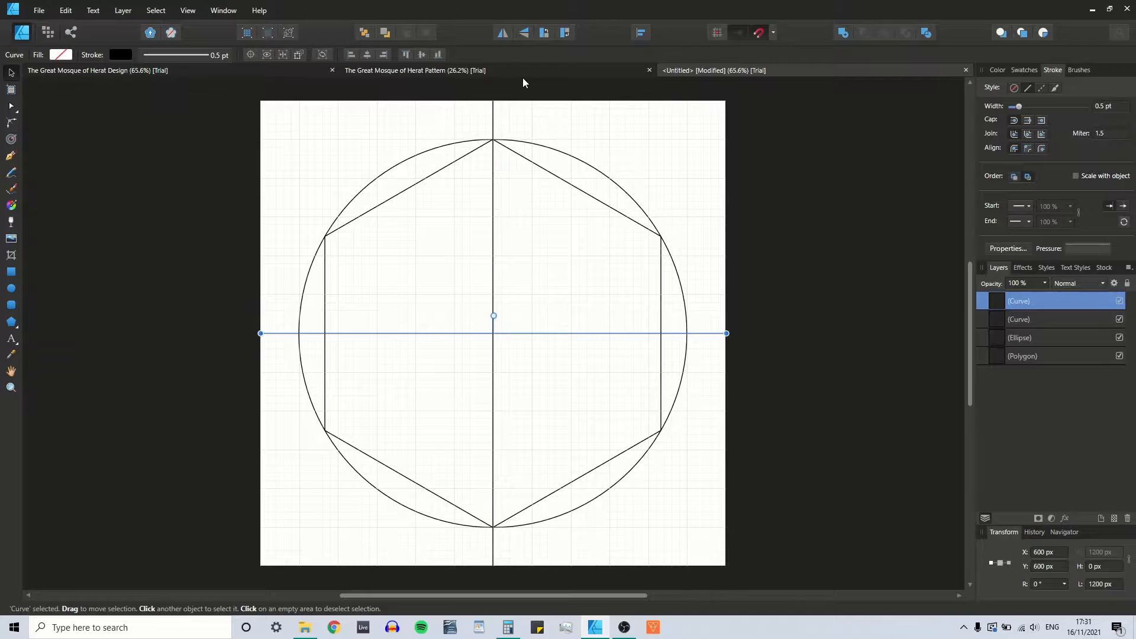
Duplicate both centre lines with the copies rotated 30°, and repeat the rotated duplication once to add another pair of radial lines.
{"action": "key", "text": "alt"}
{"action": "left_click", "coordinate": [494, 181]}
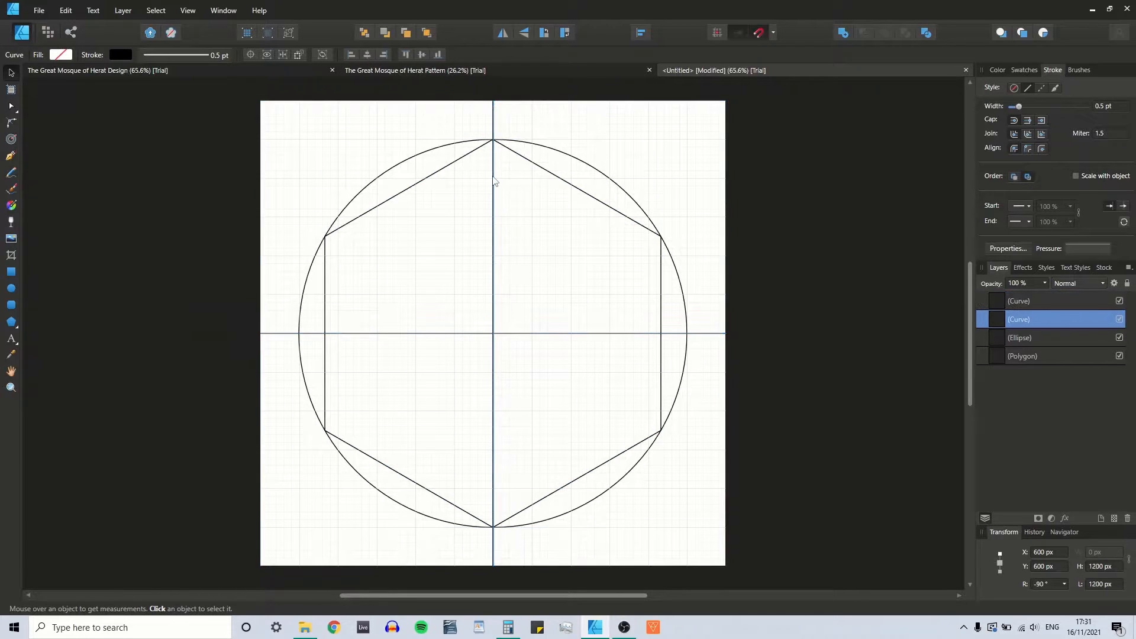
{"action": "left_click", "coordinate": [382, 335]}
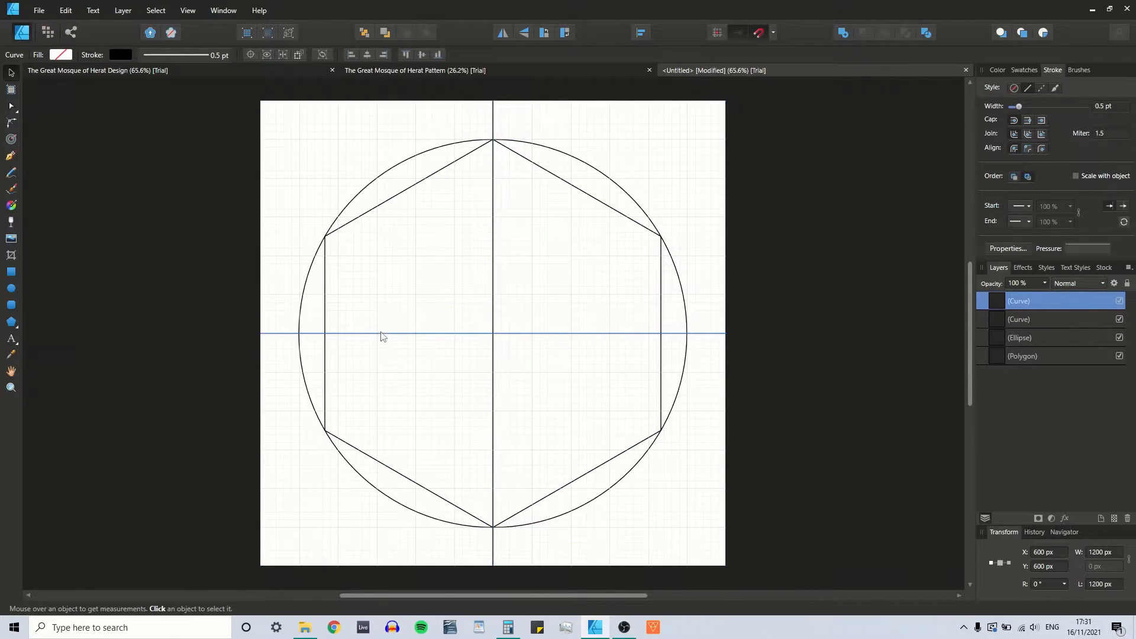
{"action": "left_click", "coordinate": [494, 219], "text": "shift"}
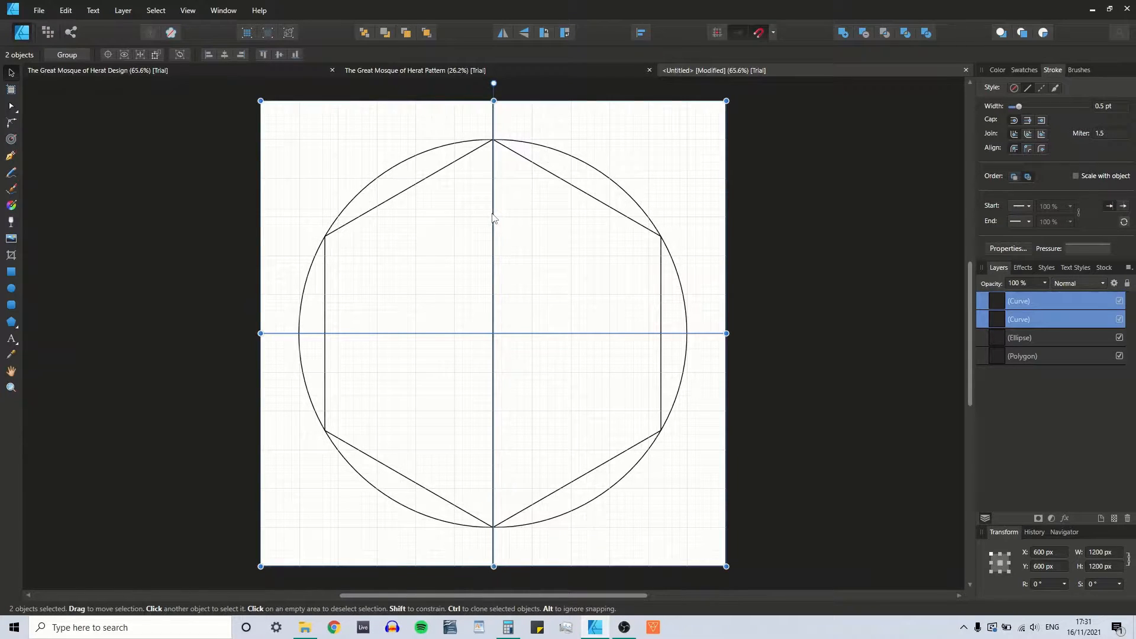
{"action": "key", "text": "ctrl+j"}
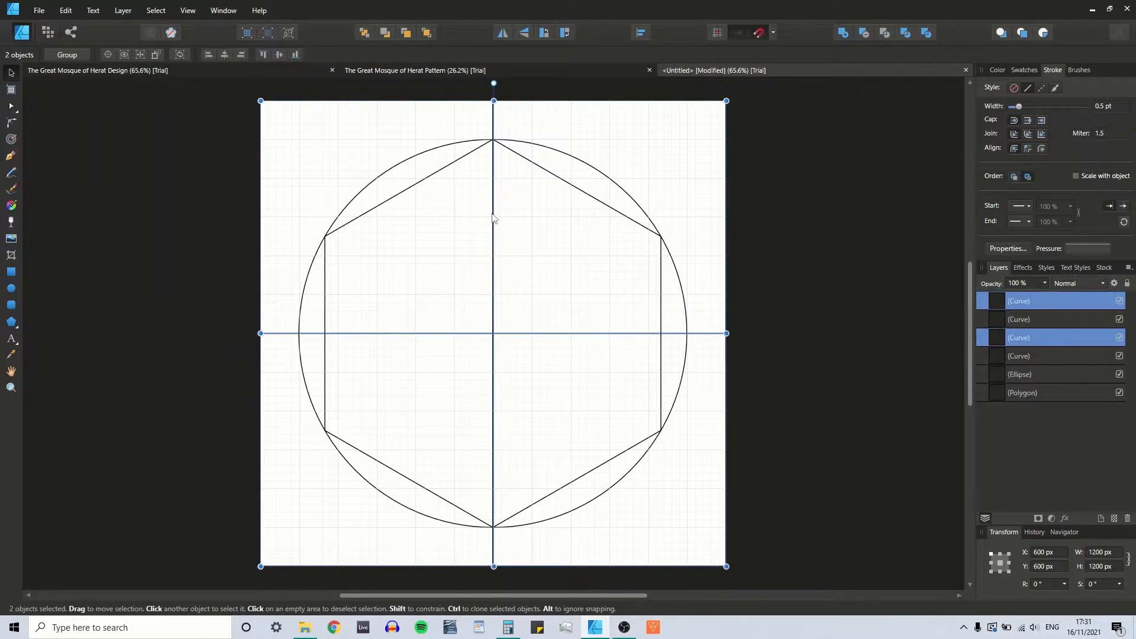
{"action": "left_click", "coordinate": [1046, 584]}
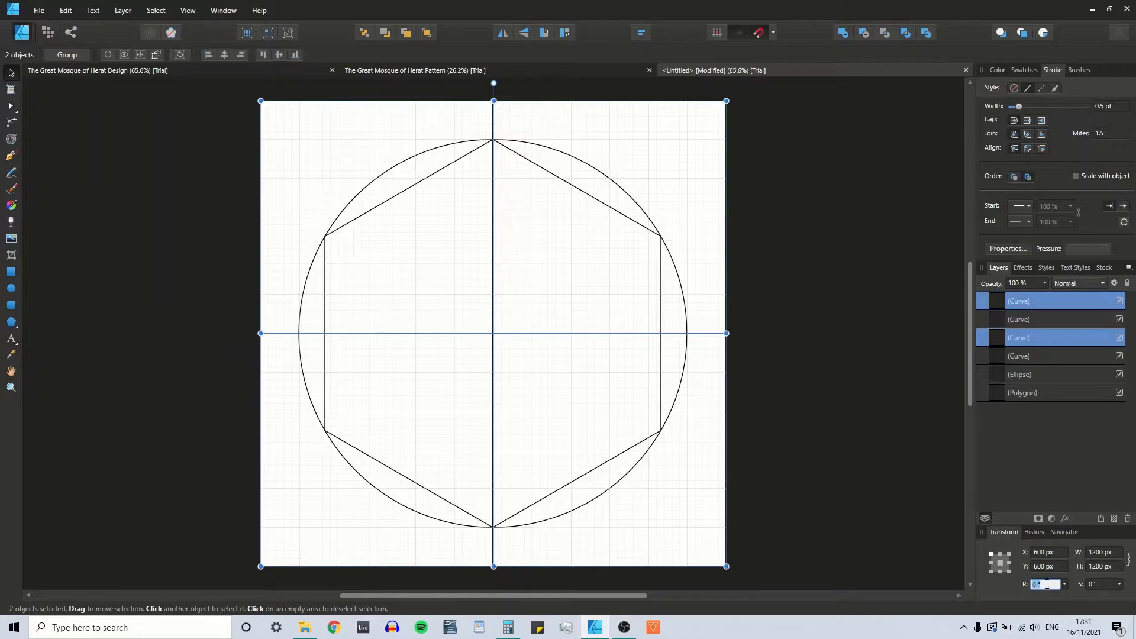
{"action": "type", "text": "30"}
{"action": "key", "text": "Return"}
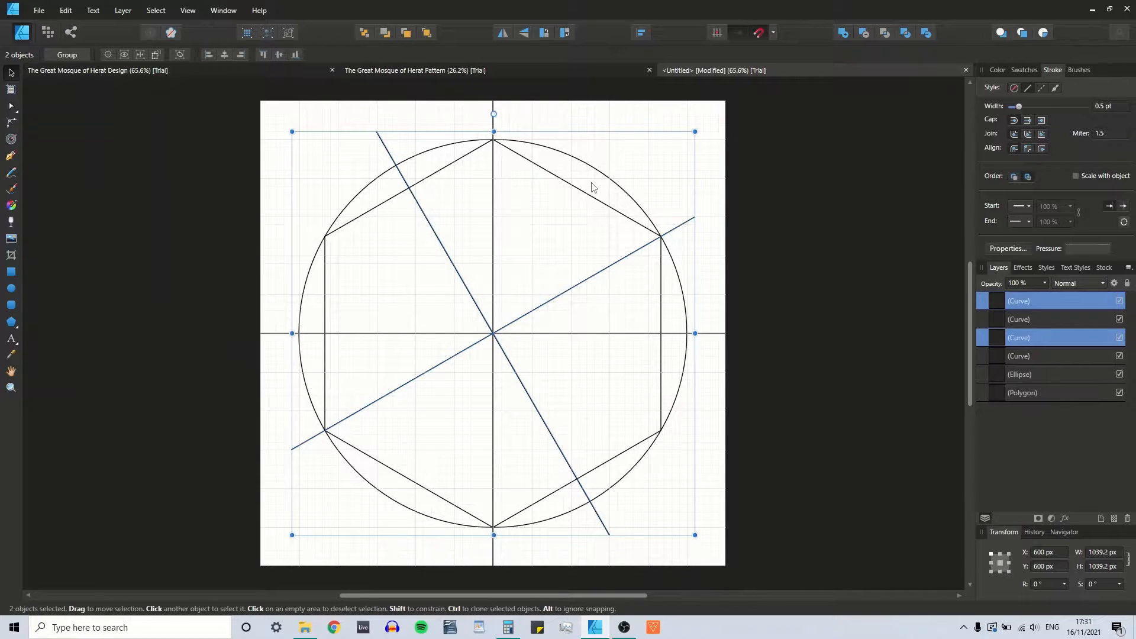
{"action": "key", "text": "ctrl+j"}
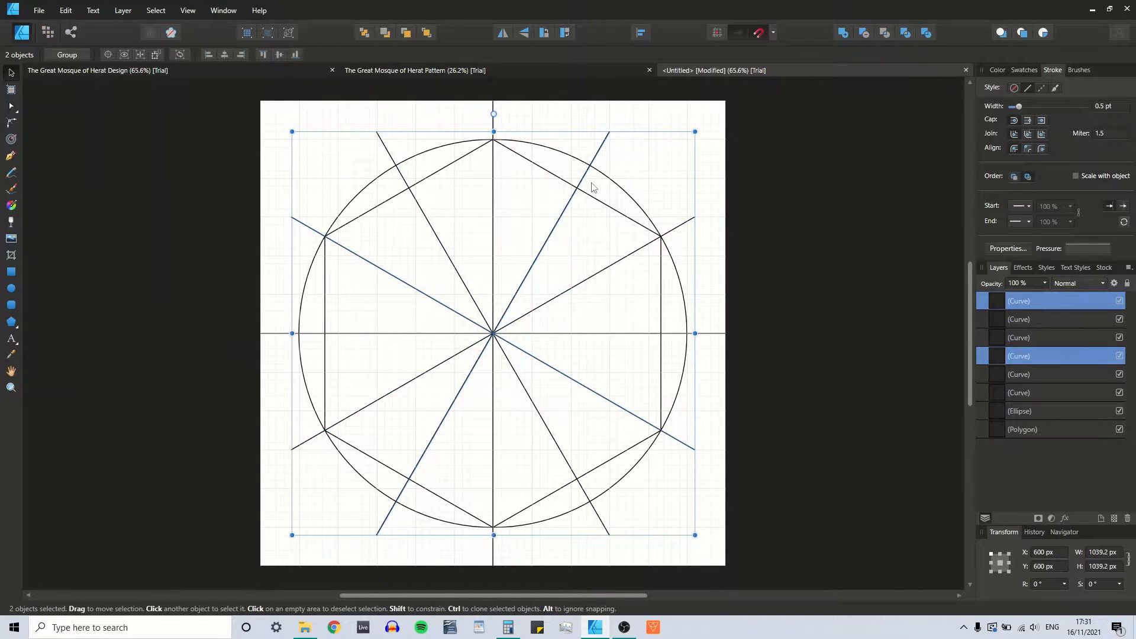
{"action": "left_click", "coordinate": [197, 192]}
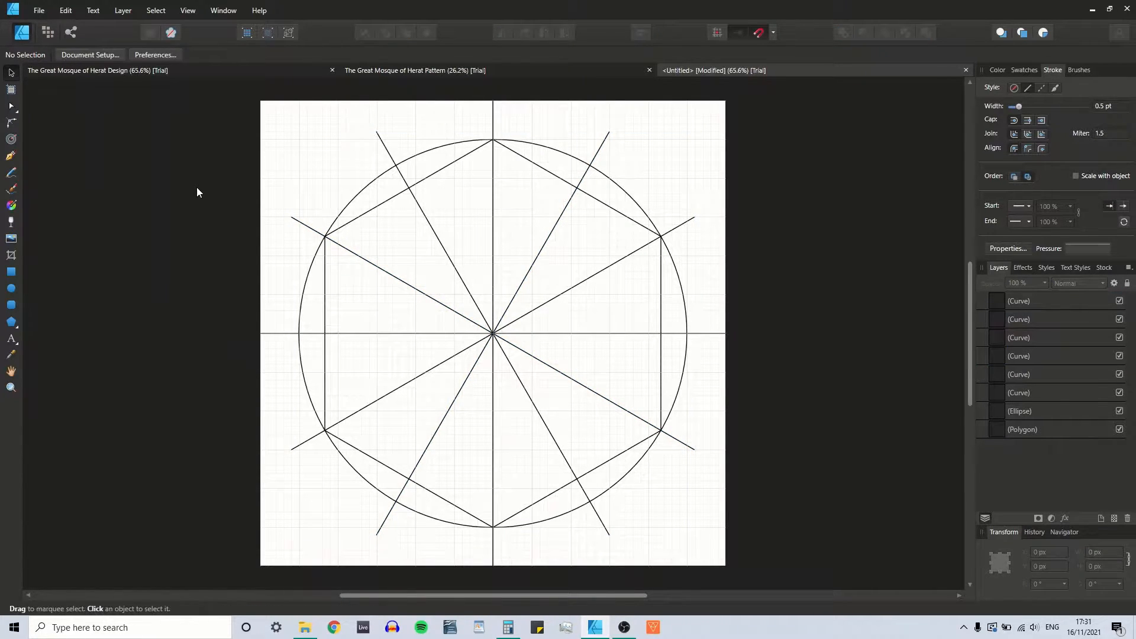
Duplicate the hexagon and rotate the copy 90° so that its corners lie between the original's on the circle.
{"action": "left_click", "coordinate": [366, 215]}
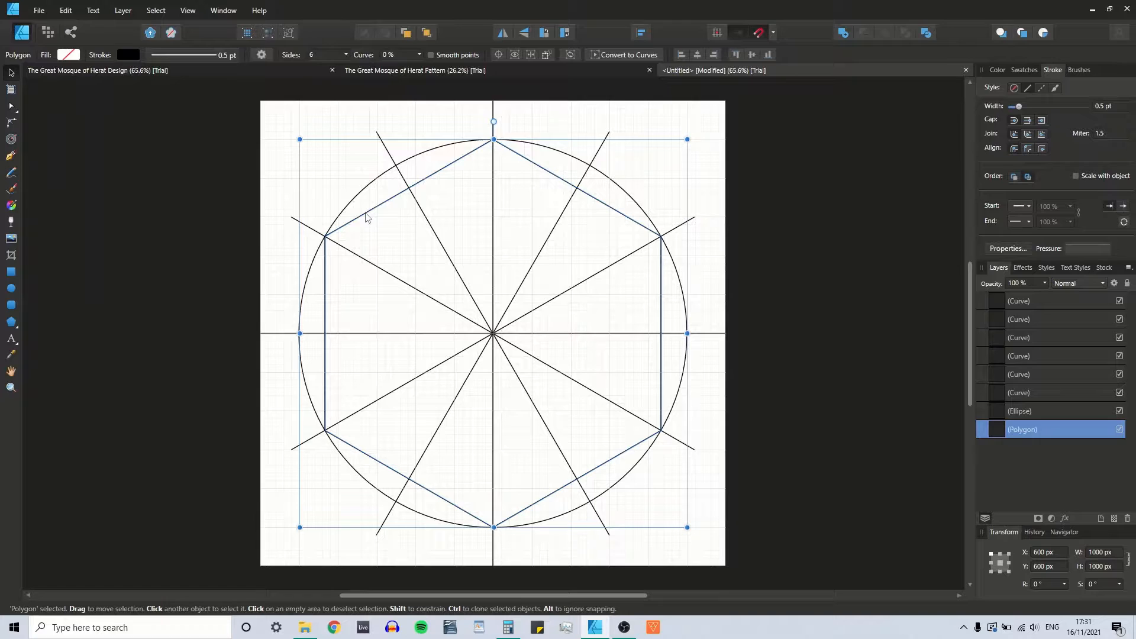
{"action": "key", "text": "ctrl+j"}
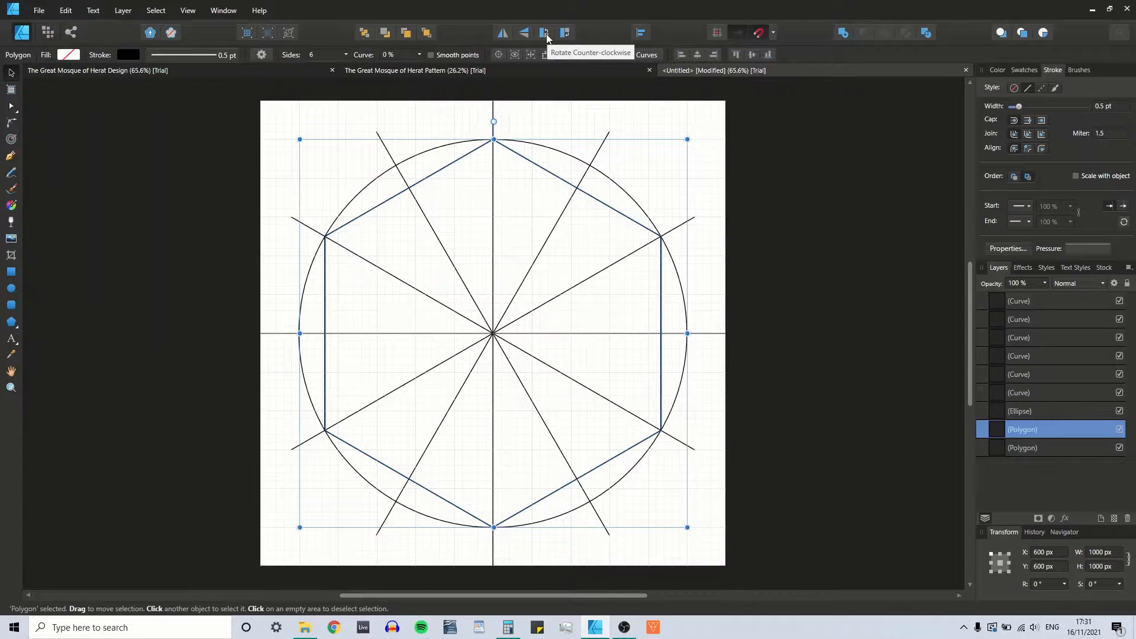
{"action": "left_click", "coordinate": [563, 34]}
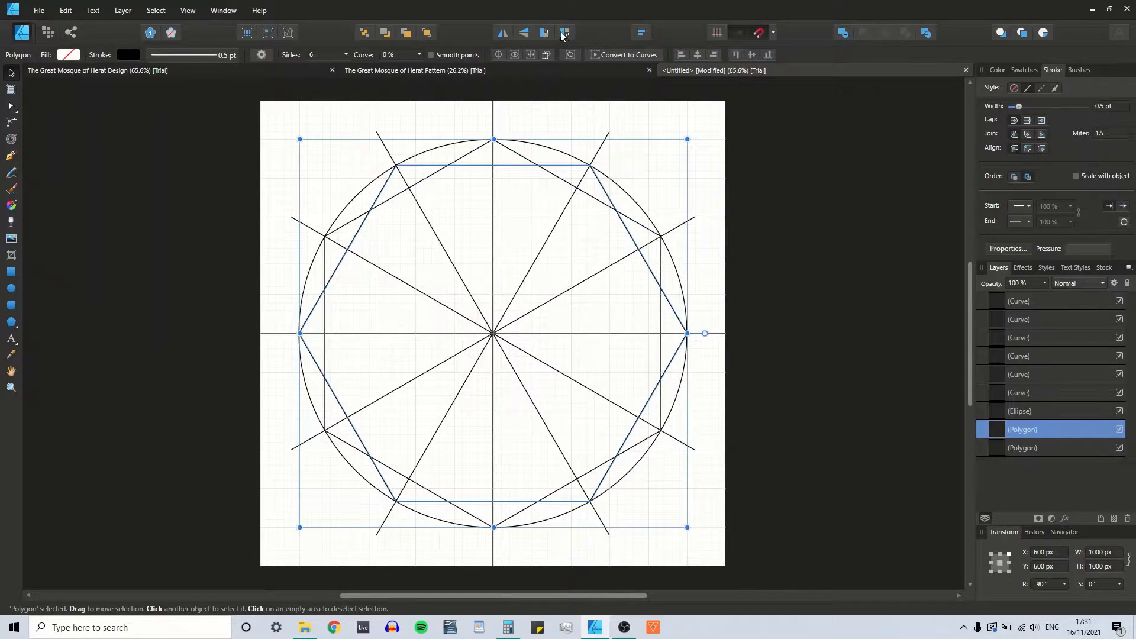
{"action": "left_click", "coordinate": [135, 190]}
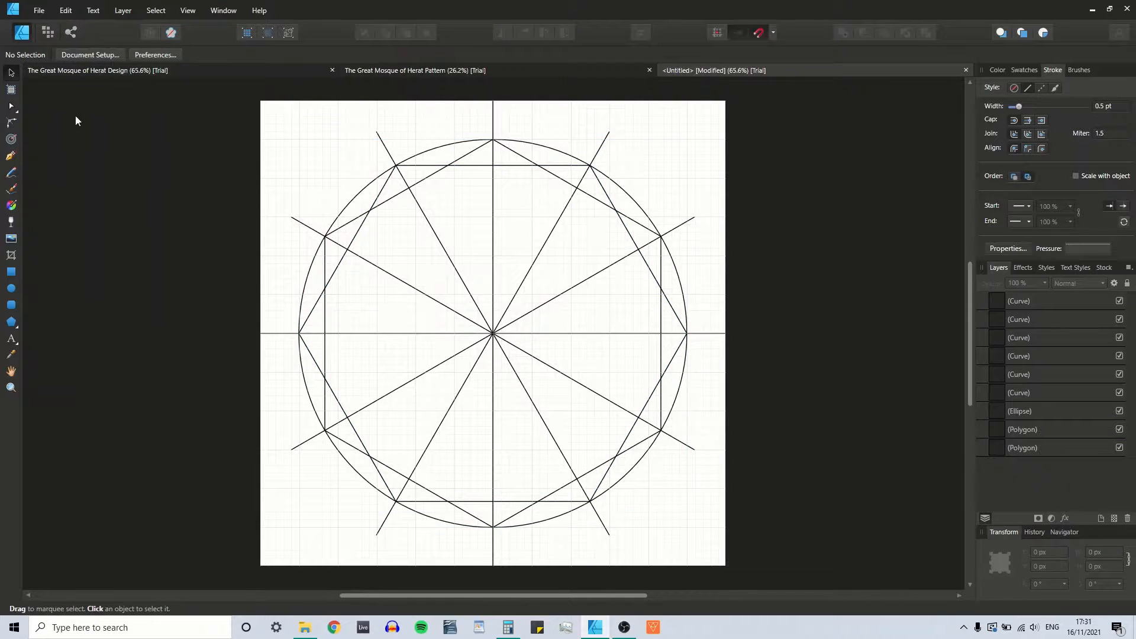
Switch snapping from the grid to object geometry and hide the grid.
{"action": "left_click", "coordinate": [10, 158]}
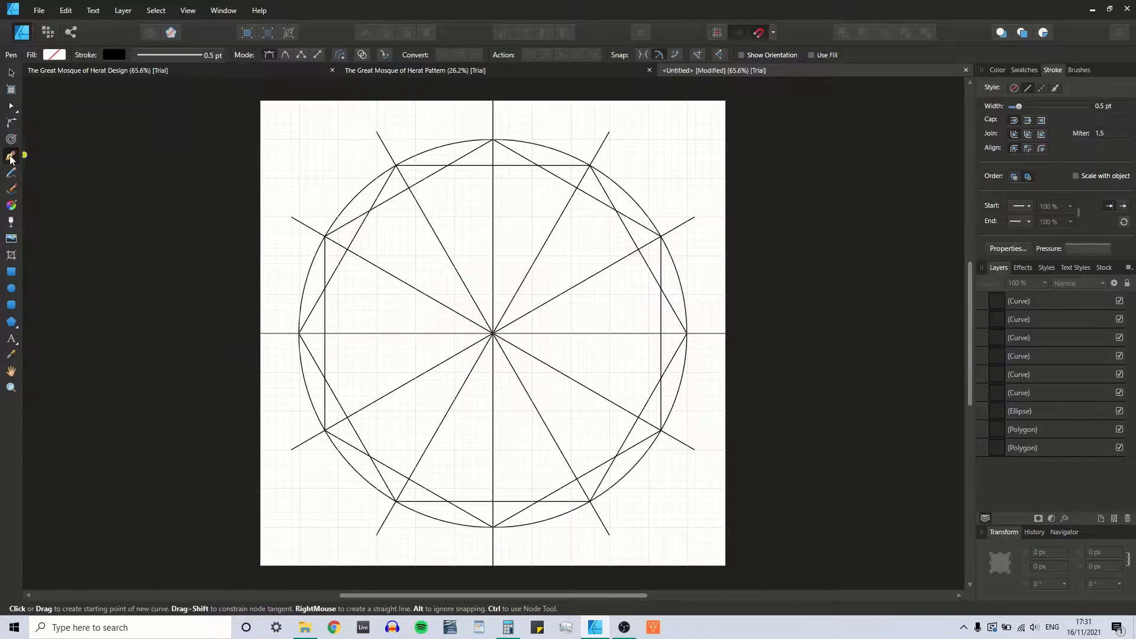
{"action": "left_click", "coordinate": [773, 32]}
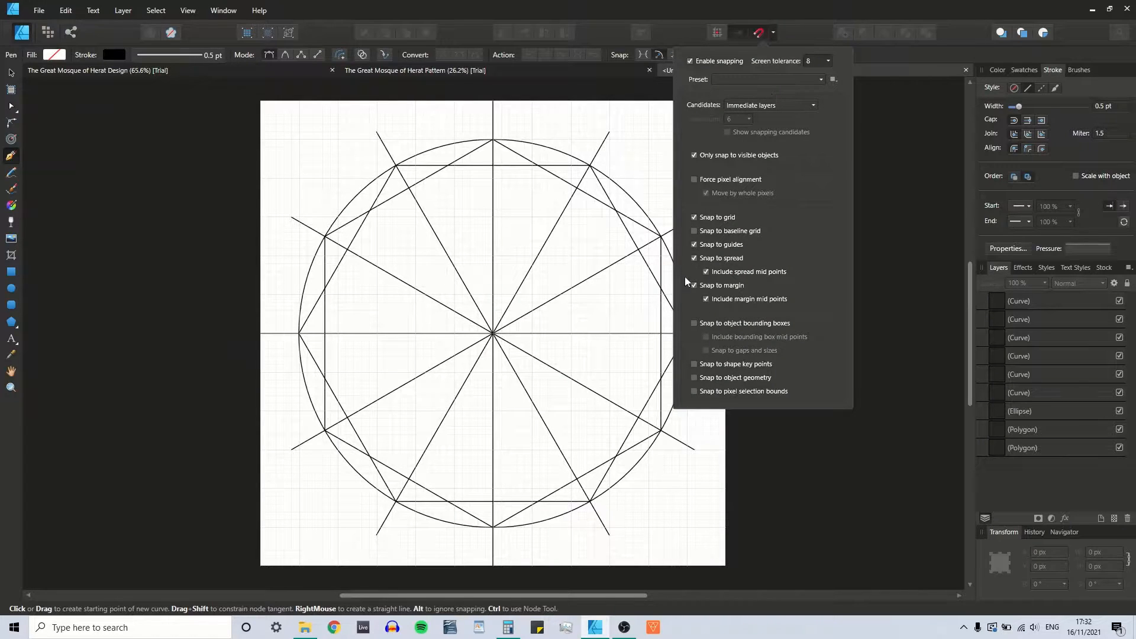
{"action": "left_click", "coordinate": [694, 217]}
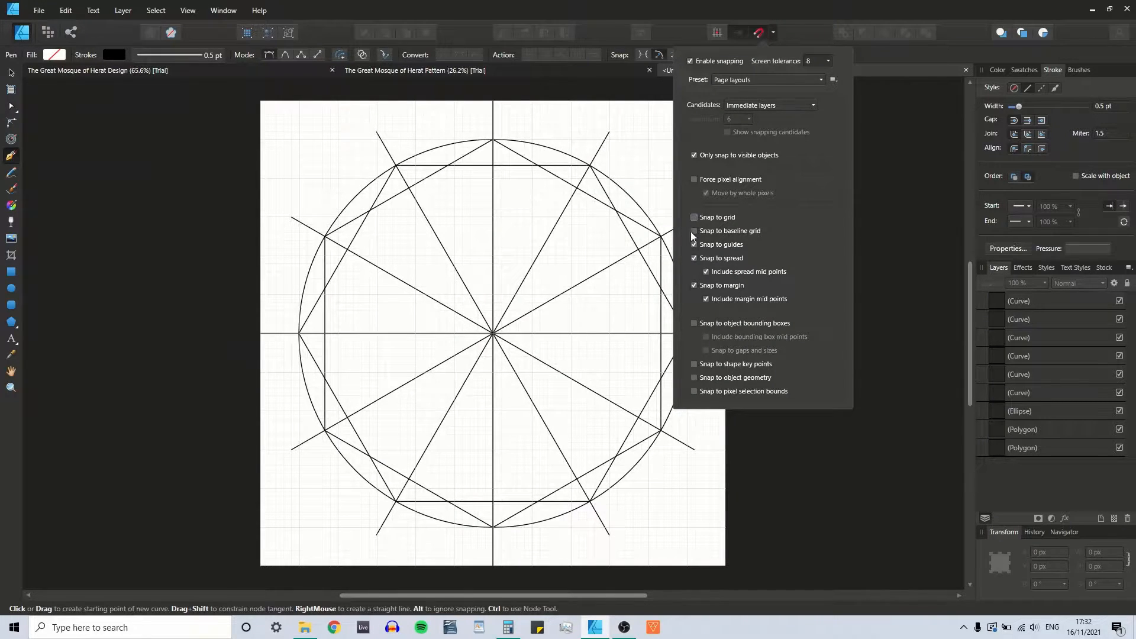
{"action": "left_click", "coordinate": [694, 377]}
{"action": "left_click", "coordinate": [11, 73]}
{"action": "left_click", "coordinate": [9, 157]}
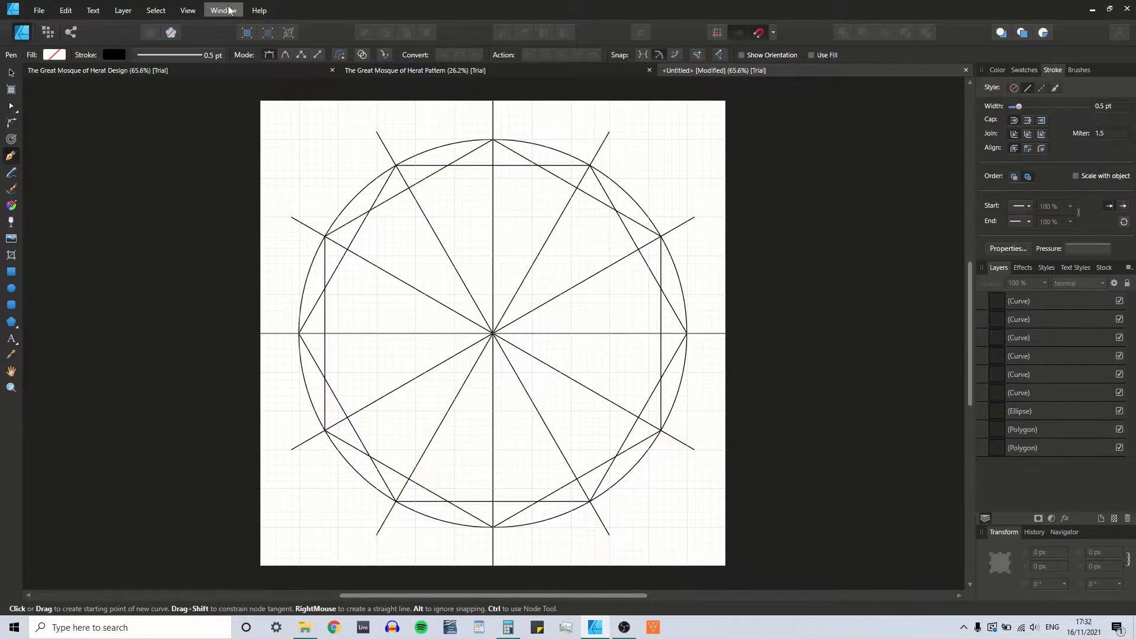
{"action": "left_click", "coordinate": [193, 11]}
{"action": "left_click", "coordinate": [204, 153]}
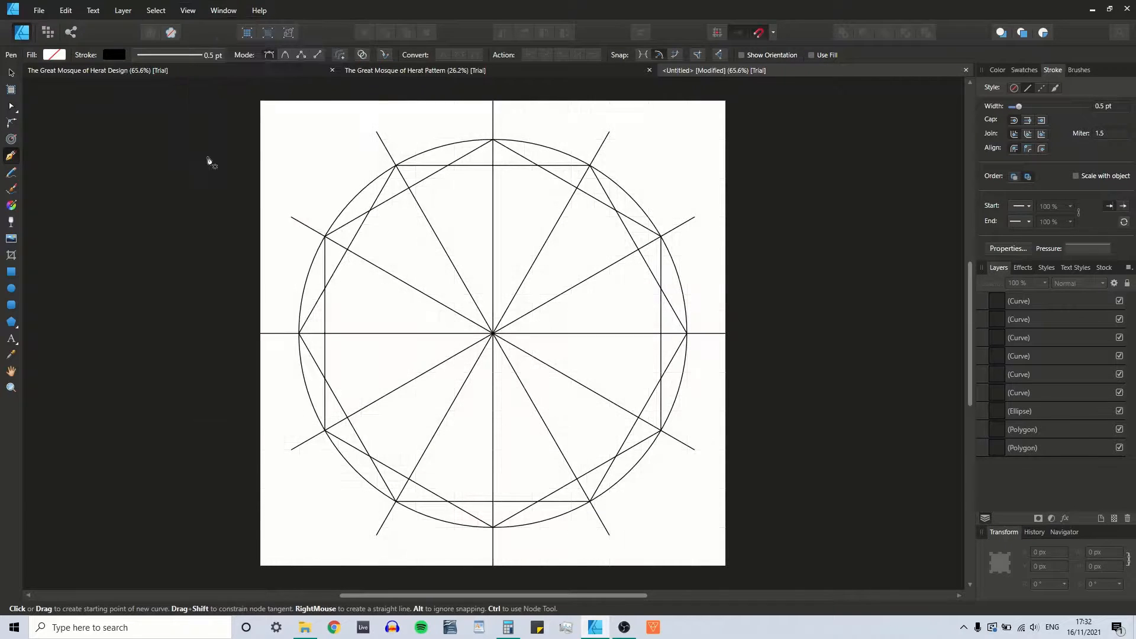
Draw a vertical line through the midpoints of the original hexagon's upper-right and lower-right sides, extended to the upper and lower page edges.
{"action": "left_click", "coordinate": [578, 188]}
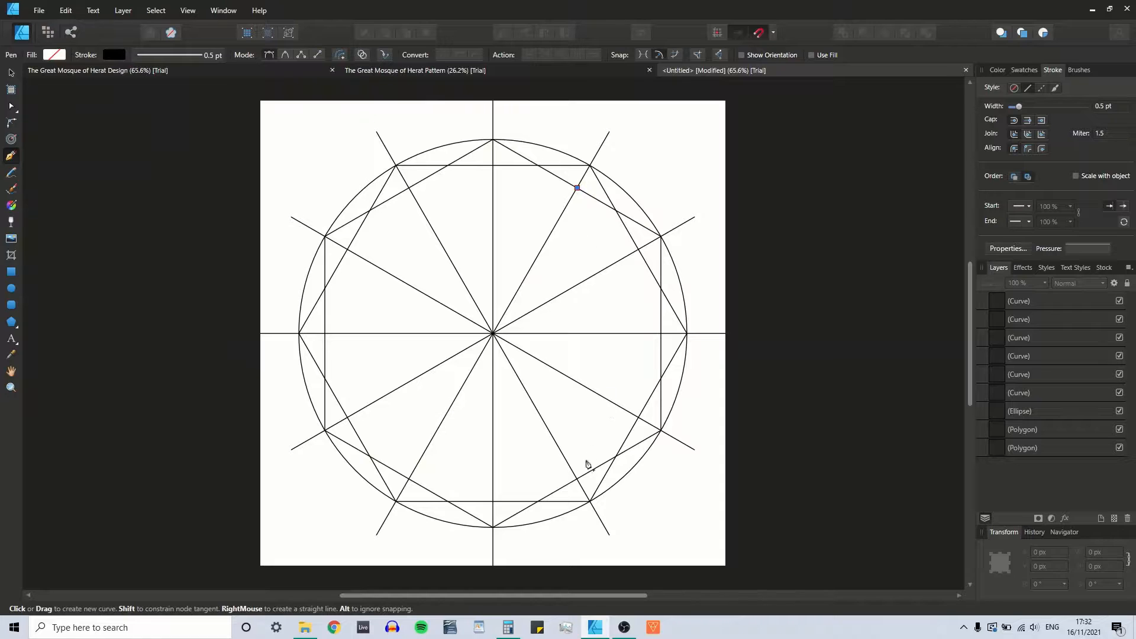
{"action": "left_click", "coordinate": [577, 479]}
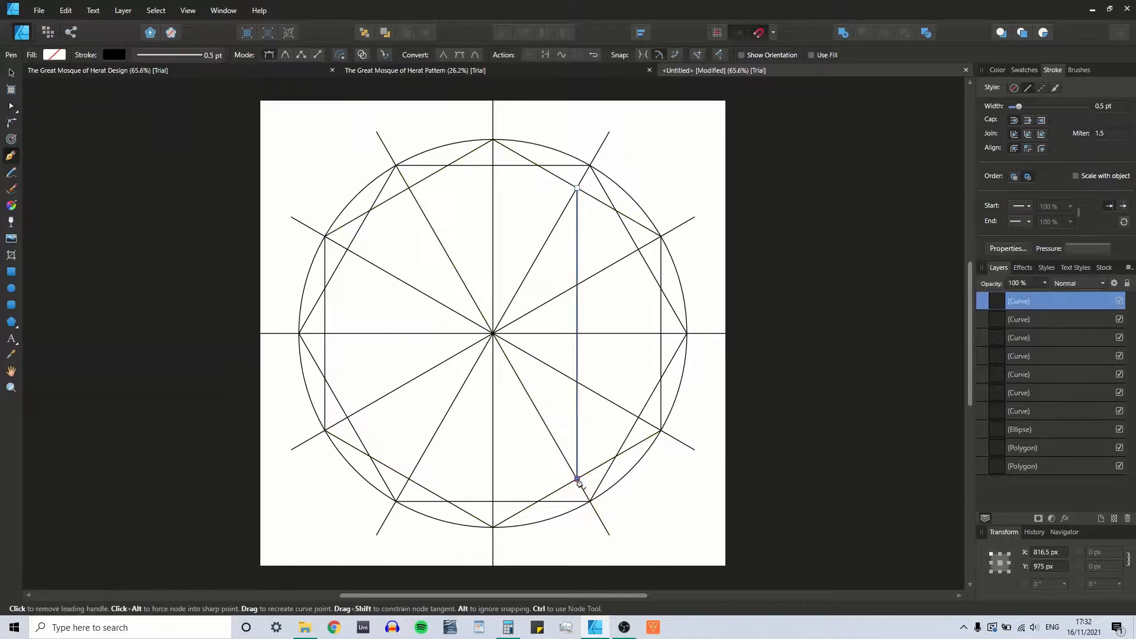
{"action": "key", "text": "Escape"}
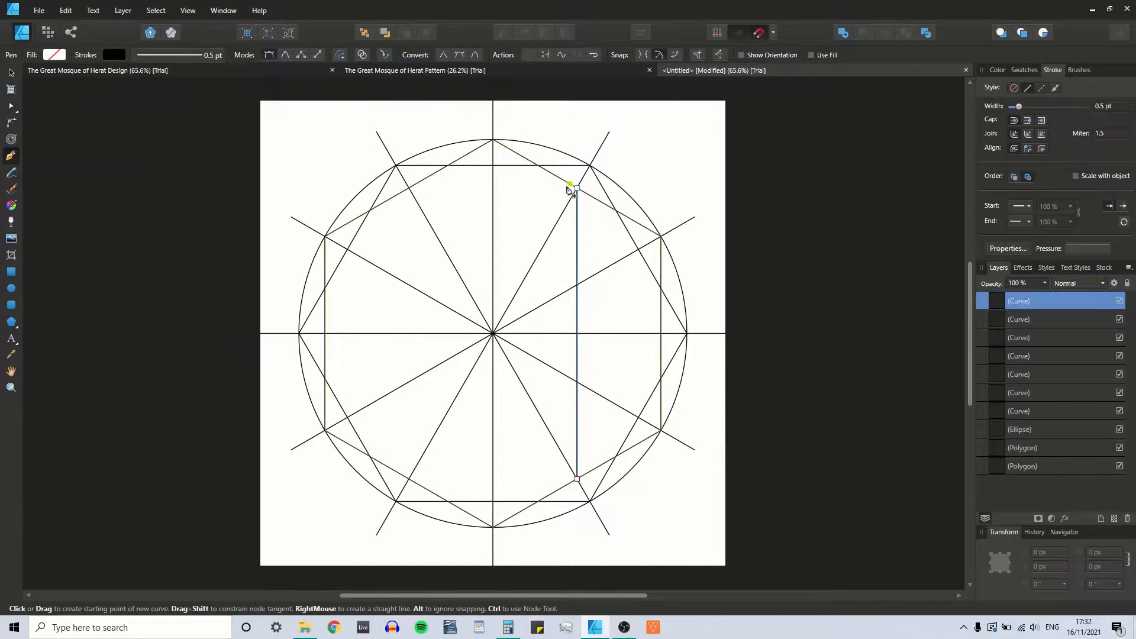
{"action": "left_click", "coordinate": [11, 72]}
{"action": "left_click_drag", "start_coordinate": [576, 188], "coordinate": [573, 102]}
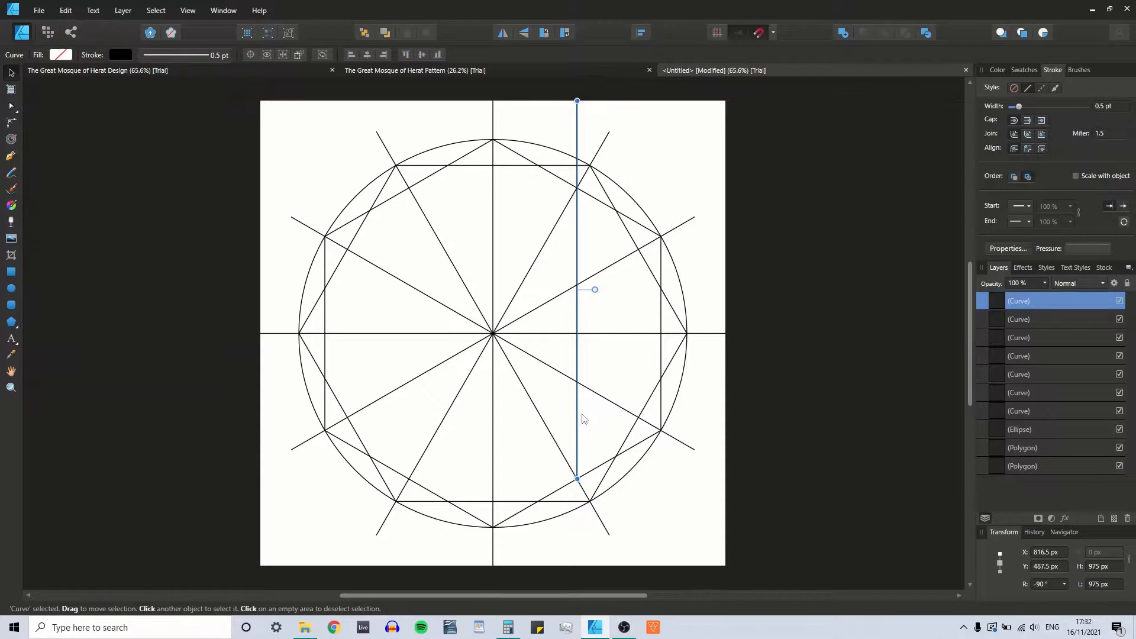
{"action": "left_click_drag", "start_coordinate": [577, 478], "coordinate": [575, 566]}
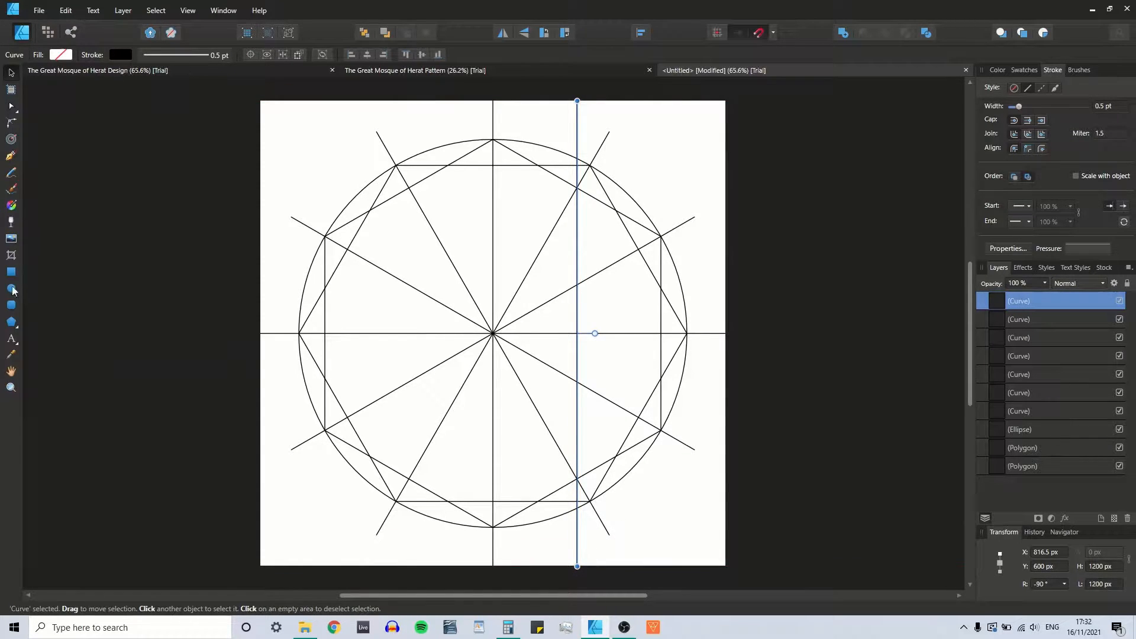
Draw a line through the midpoints of the original hexagon's lower-right and left sides, extended in both directions to the page edges.
{"action": "left_click", "coordinate": [12, 155]}
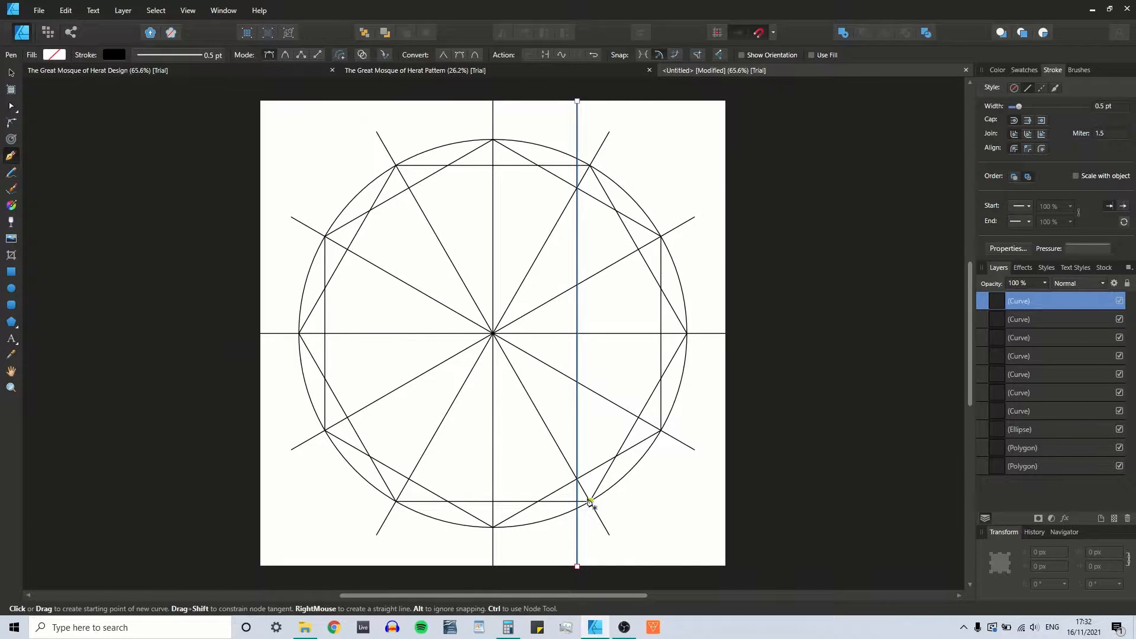
{"action": "left_click", "coordinate": [577, 479]}
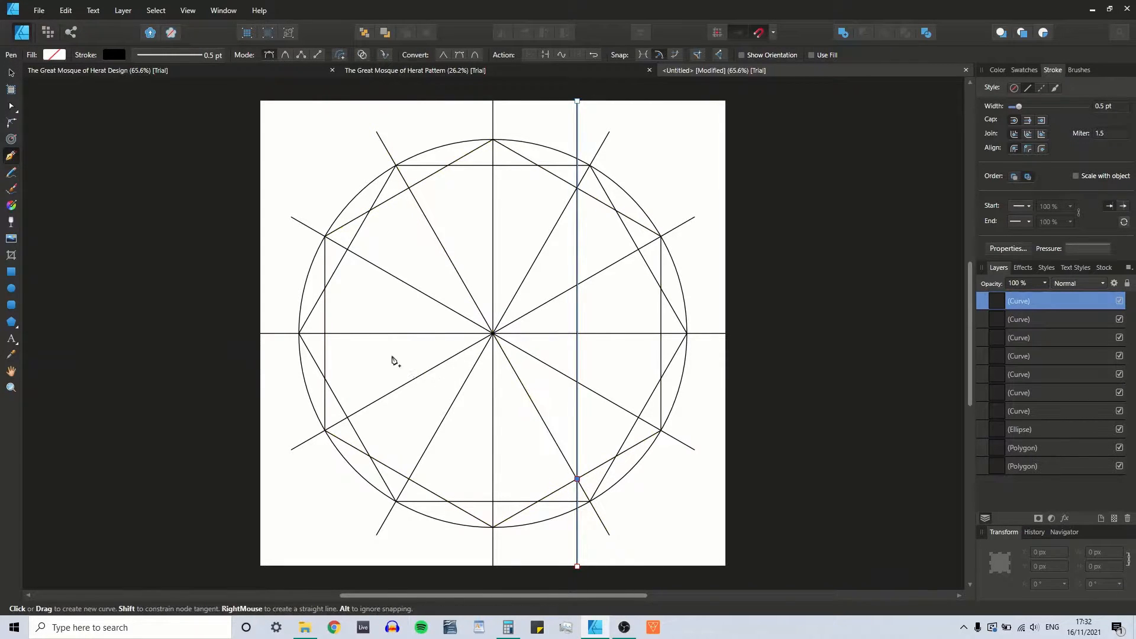
{"action": "left_click", "coordinate": [326, 334]}
{"action": "key", "text": "v"}
{"action": "left_click_drag", "start_coordinate": [326, 333], "coordinate": [264, 291]}
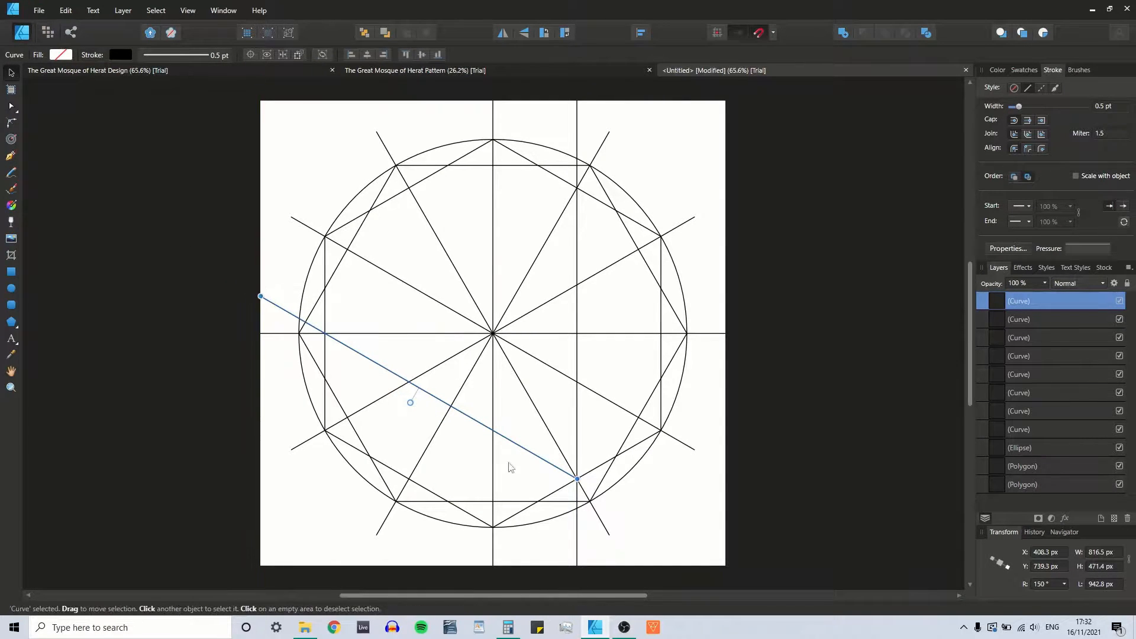
{"action": "left_click_drag", "start_coordinate": [577, 478], "coordinate": [728, 551]}
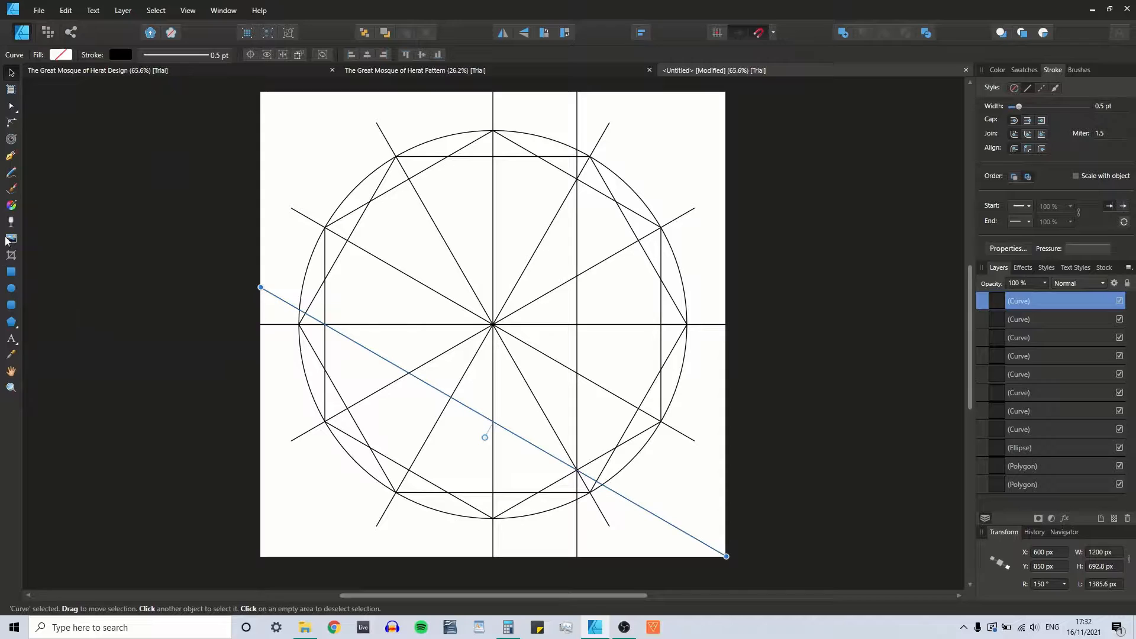
Draw a line through the midpoints of the original hexagon's left and upper-right sides, extended in both directions to the page edges.
{"action": "left_click", "coordinate": [12, 156]}
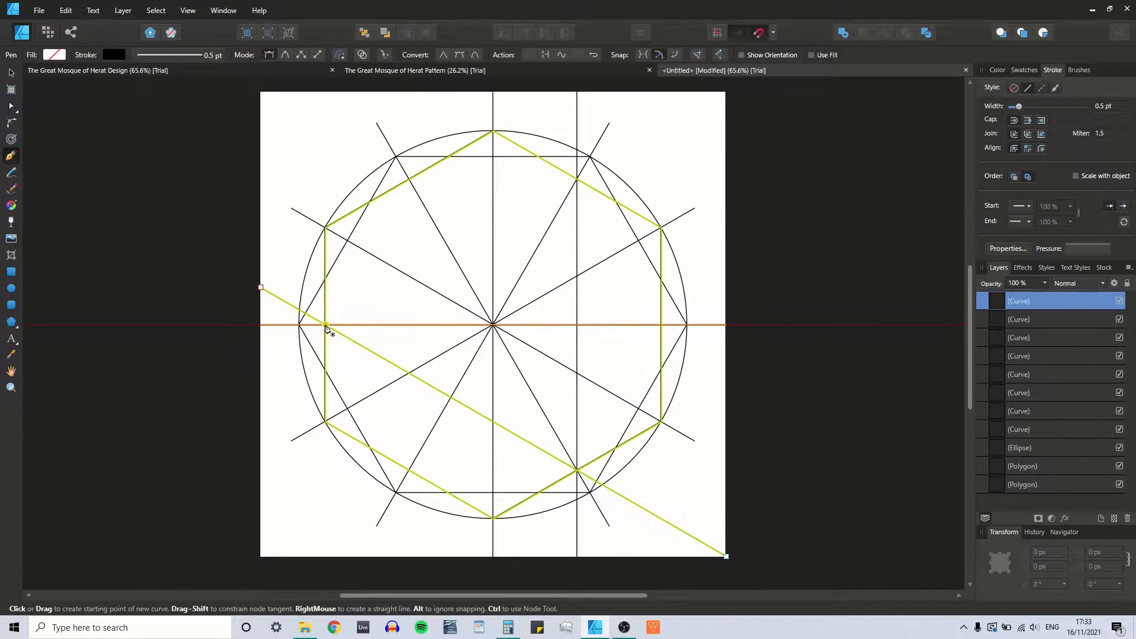
{"action": "left_click", "coordinate": [326, 325]}
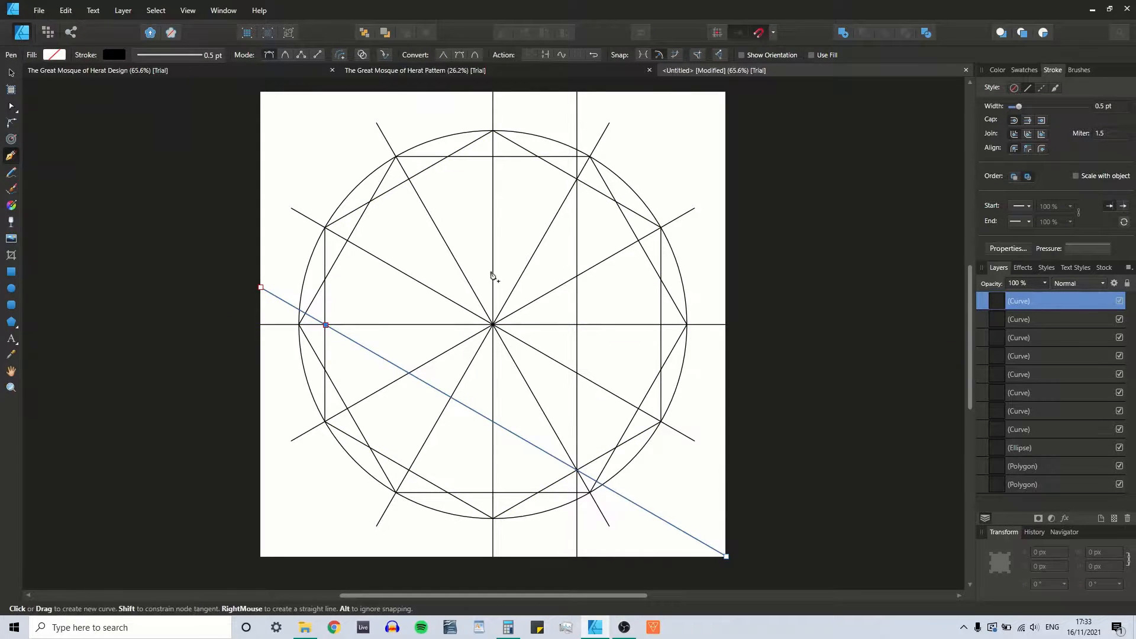
{"action": "left_click", "coordinate": [577, 180]}
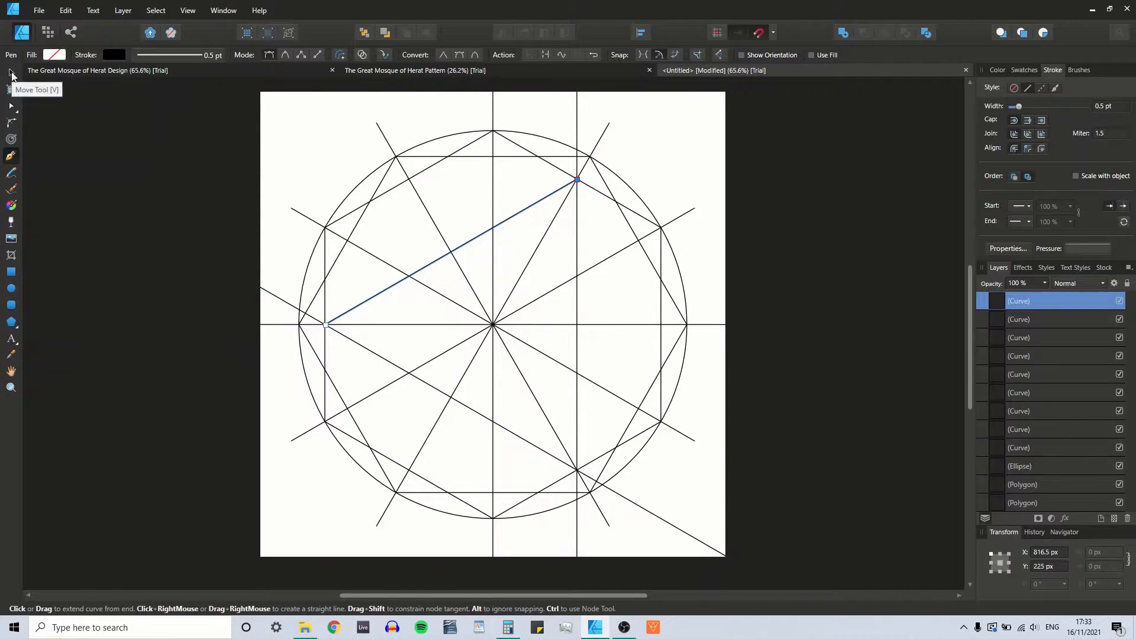
{"action": "left_click", "coordinate": [12, 74]}
{"action": "left_click", "coordinate": [369, 269]}
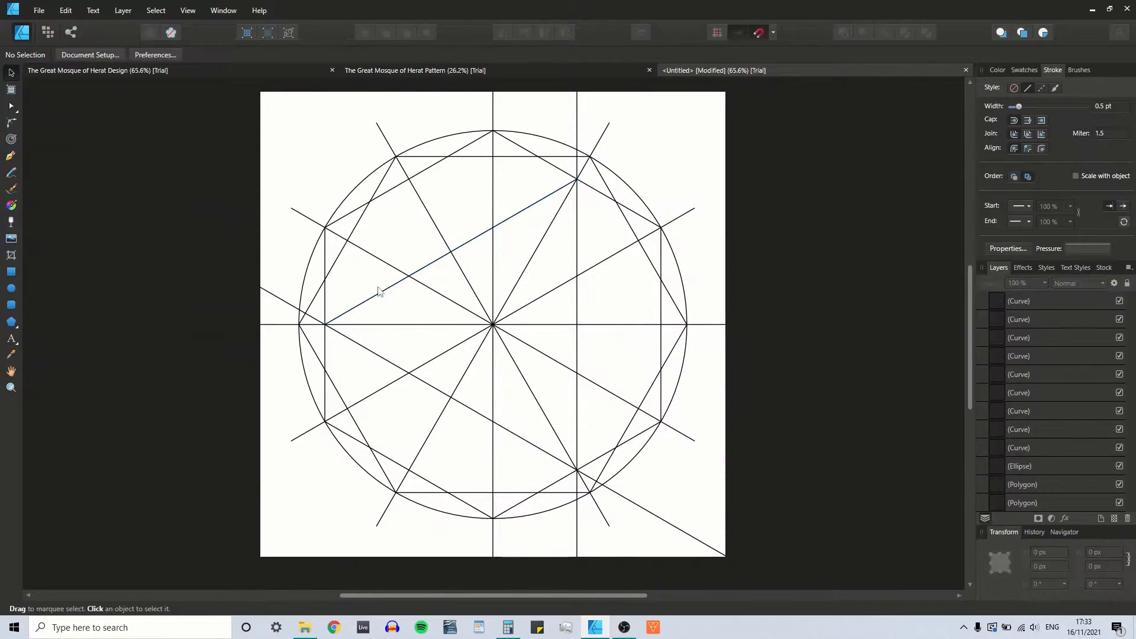
{"action": "left_click", "coordinate": [383, 294]}
{"action": "left_click_drag", "start_coordinate": [326, 325], "coordinate": [266, 367]}
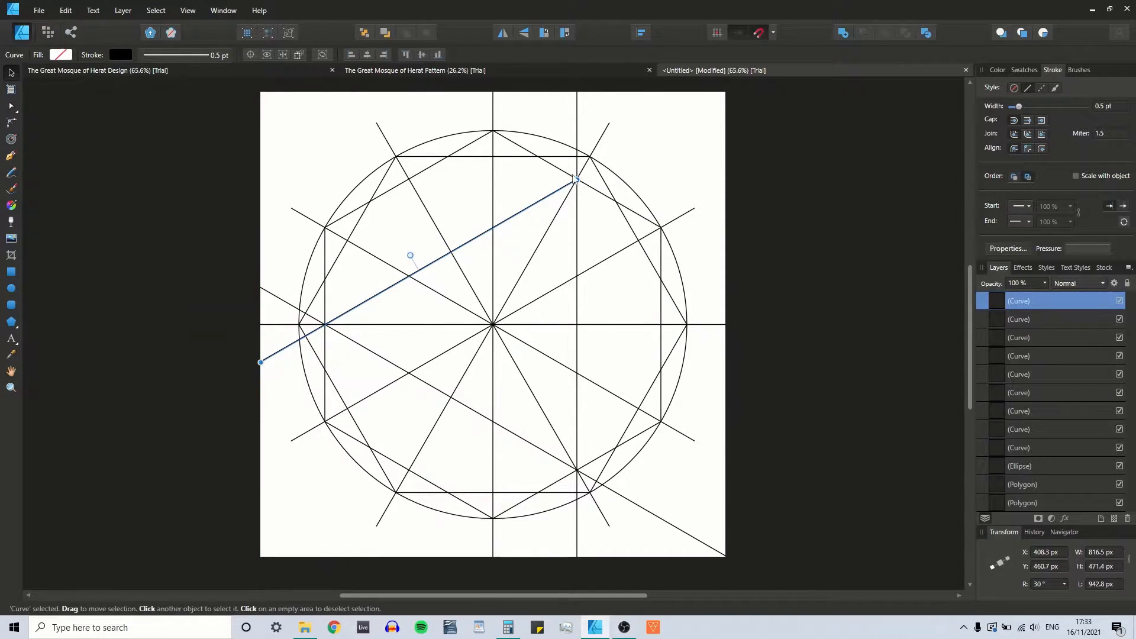
{"action": "left_click_drag", "start_coordinate": [578, 178], "coordinate": [726, 95]}
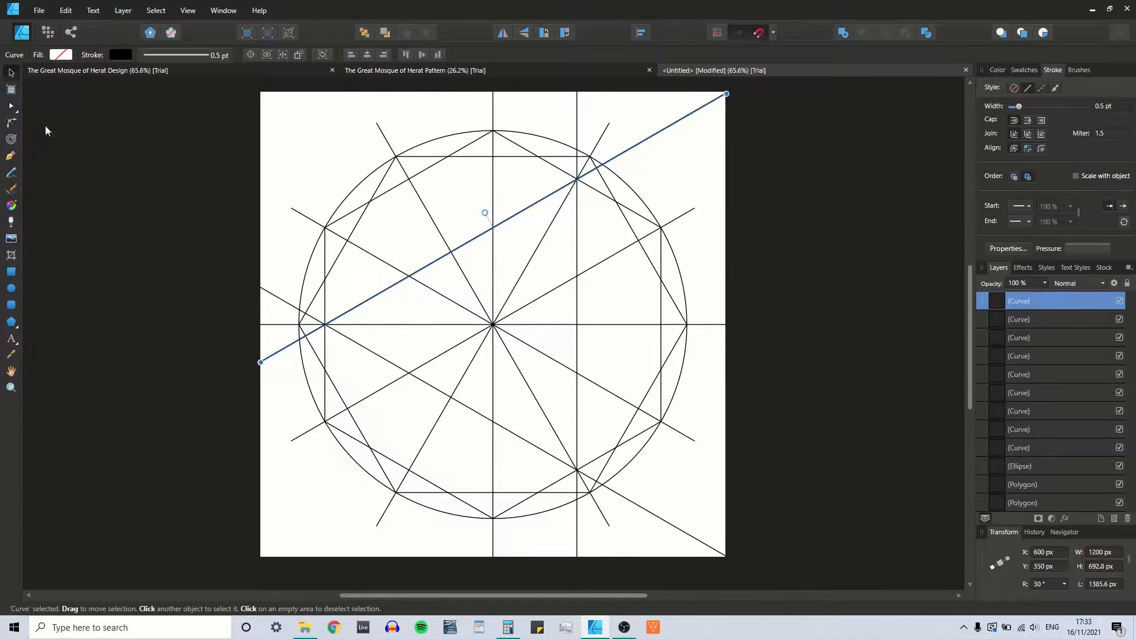
{"action": "left_click", "coordinate": [419, 239]}
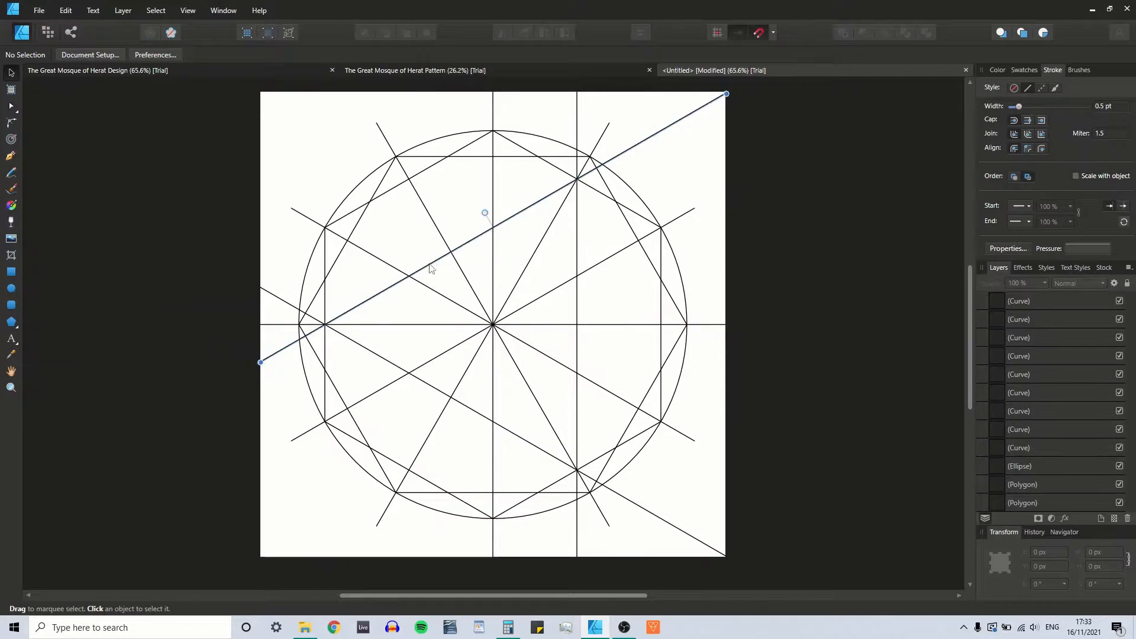
Duplicate the three construction lines through the original hexagon's side midpoints and flip the copies horizontally across the page.
{"action": "left_click", "coordinate": [435, 262]}
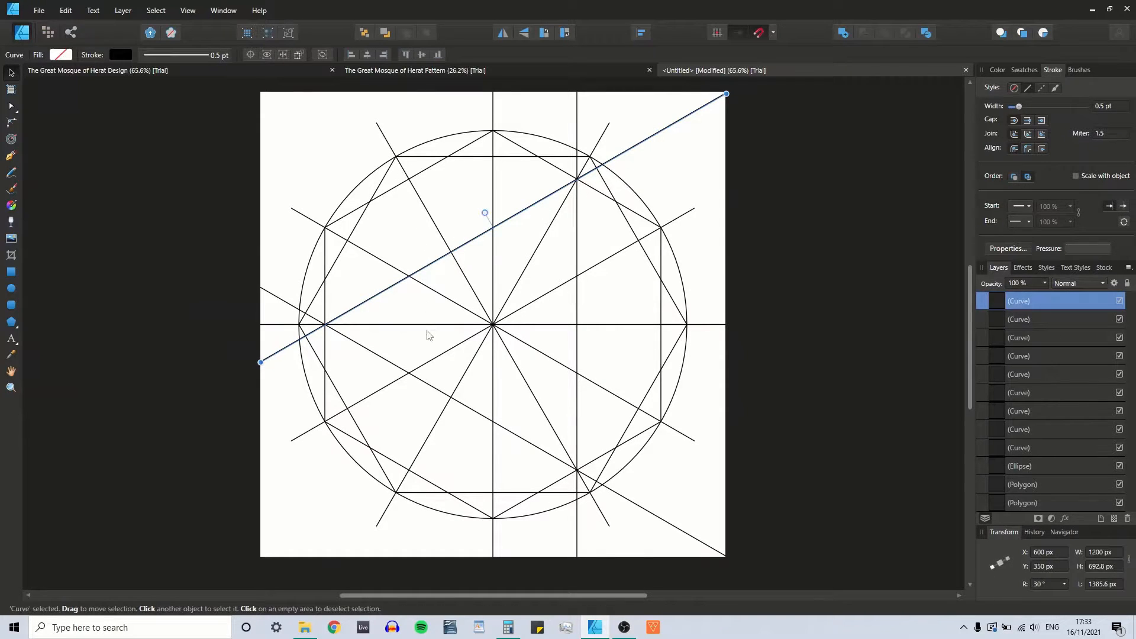
{"action": "left_click", "coordinate": [424, 384], "text": "shift"}
{"action": "left_click", "coordinate": [577, 307], "text": "shift"}
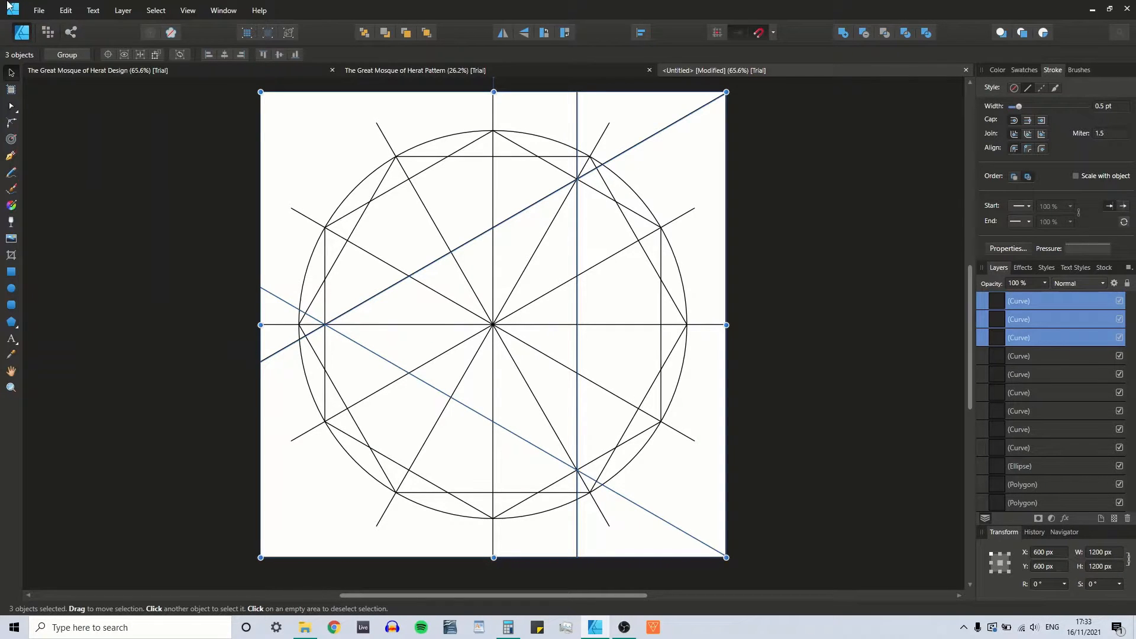
{"action": "key", "text": "ctrl+j"}
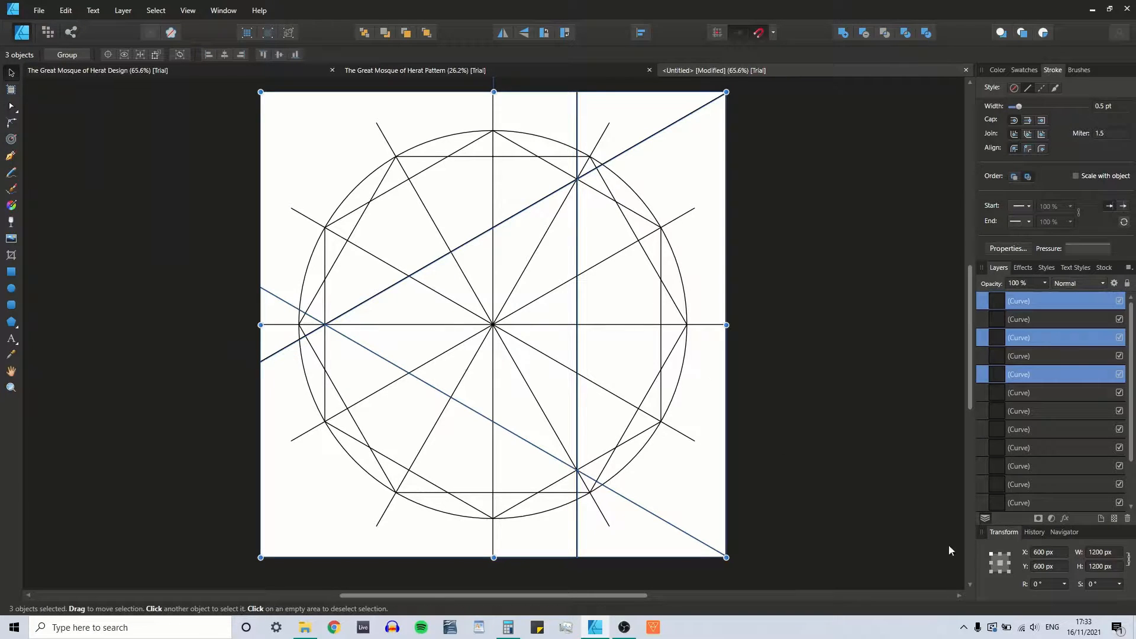
{"action": "left_click", "coordinate": [502, 34]}
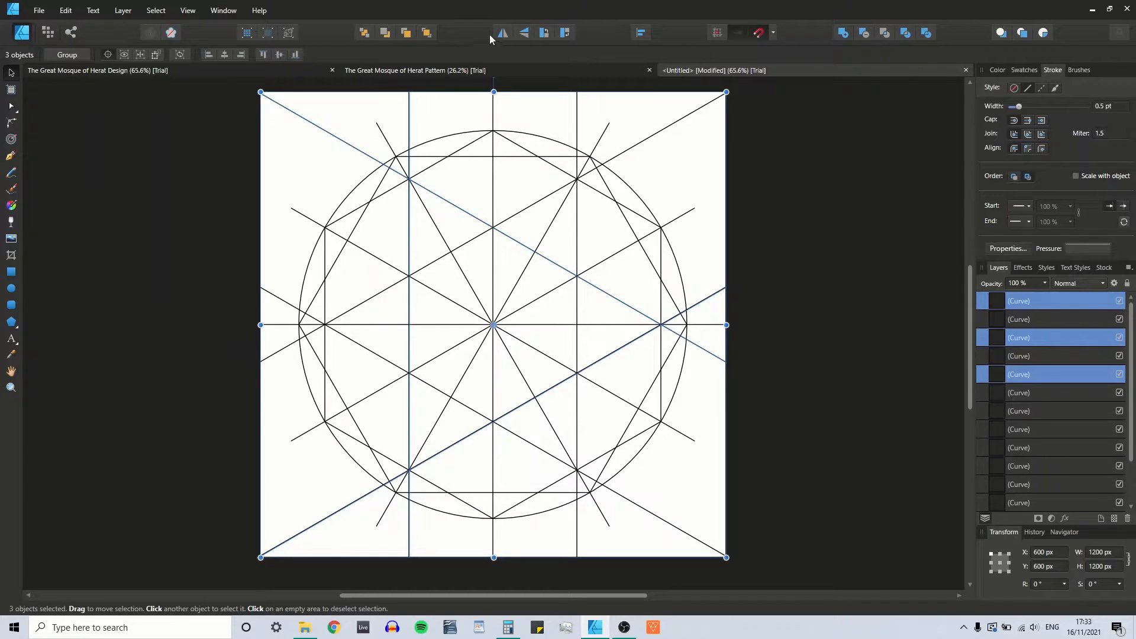
{"action": "left_click", "coordinate": [95, 171]}
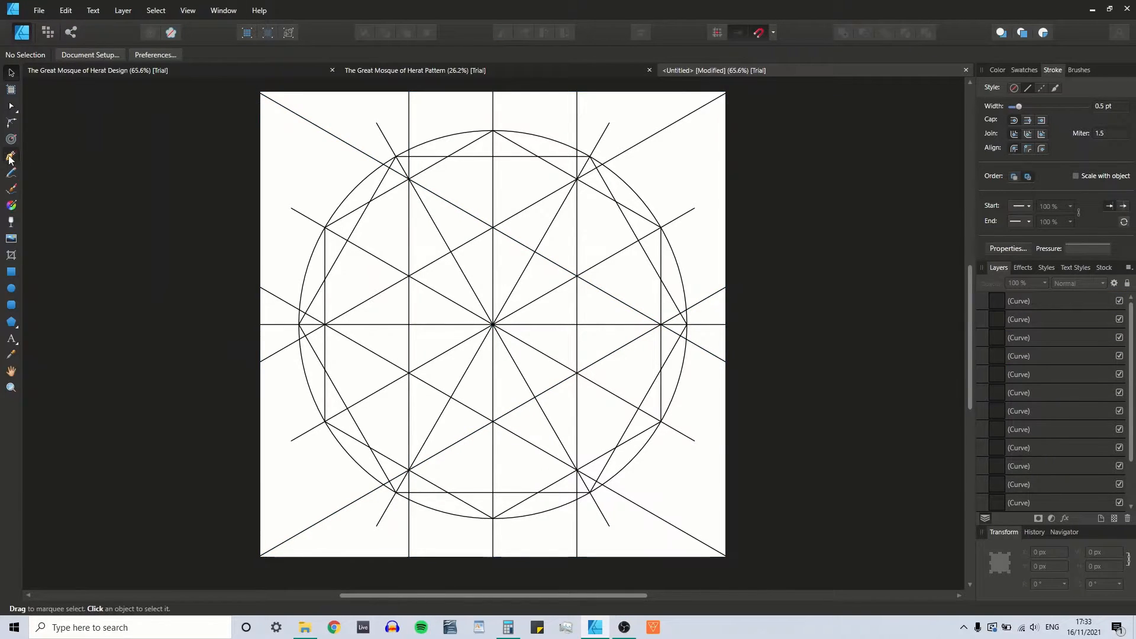
Draw a horizontal line through the midpoints of the second hexagon's upper-left and upper-right sides, extended in both directions to the page edges.
{"action": "left_click", "coordinate": [10, 157]}
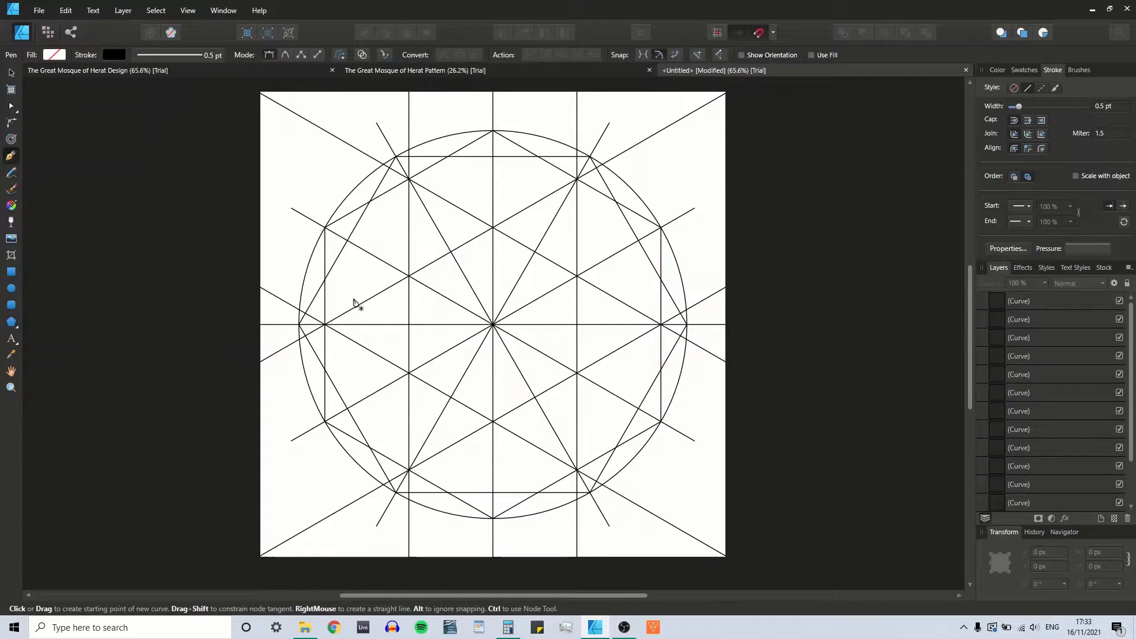
{"action": "left_click", "coordinate": [348, 241]}
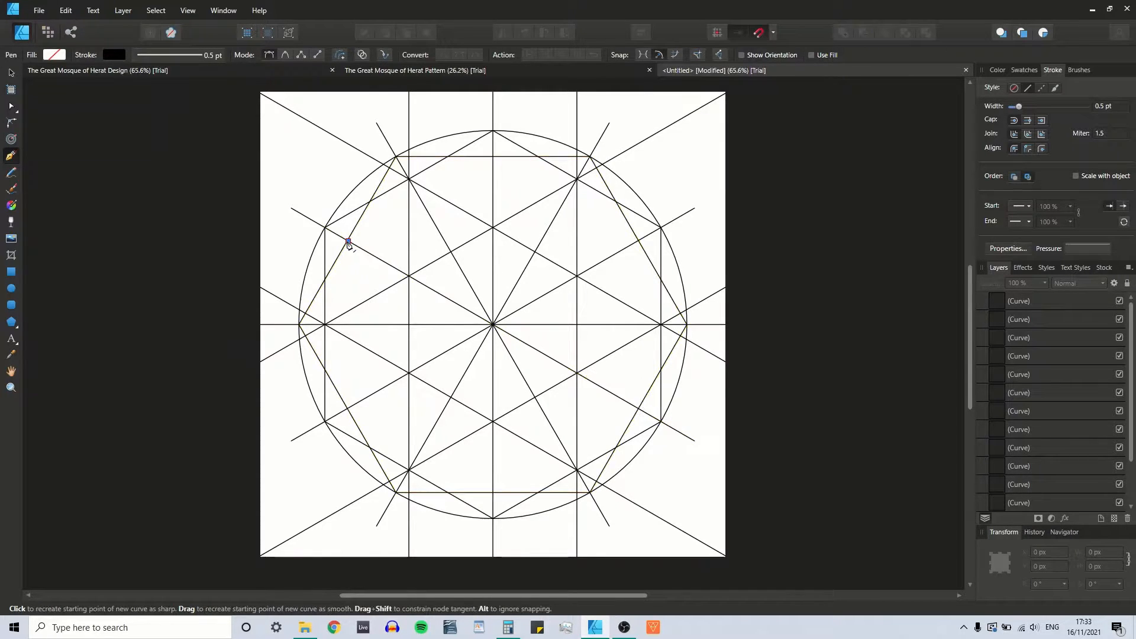
{"action": "left_click", "coordinate": [639, 241]}
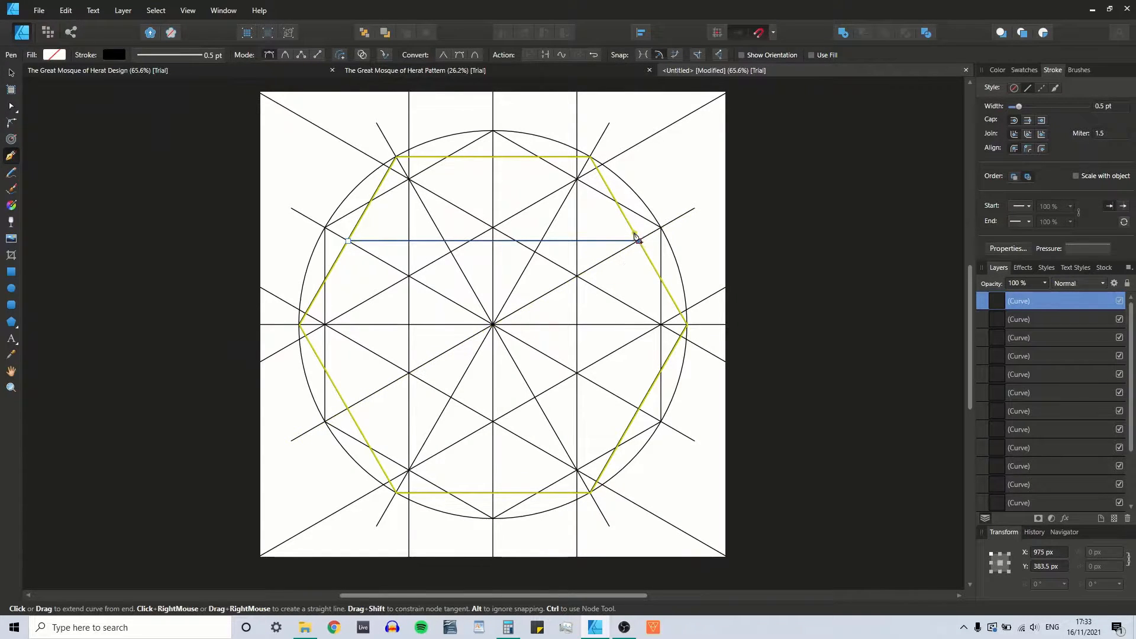
{"action": "key", "text": "Escape"}
{"action": "left_click", "coordinate": [11, 74]}
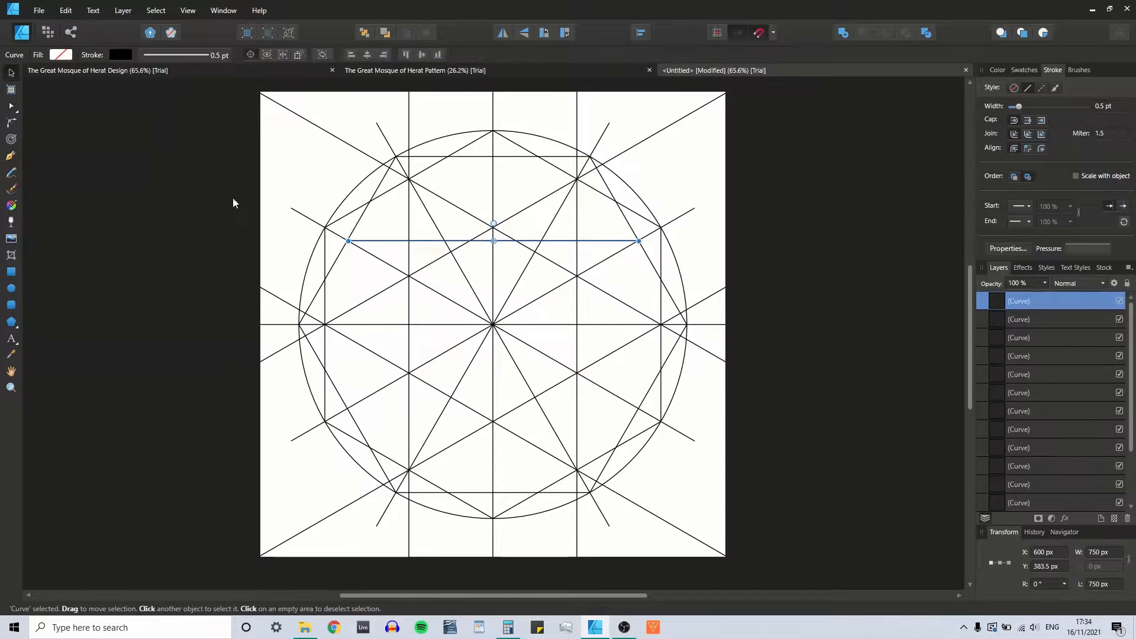
{"action": "left_click_drag", "start_coordinate": [349, 243], "coordinate": [257, 243]}
{"action": "left_click_drag", "start_coordinate": [639, 243], "coordinate": [727, 242]}
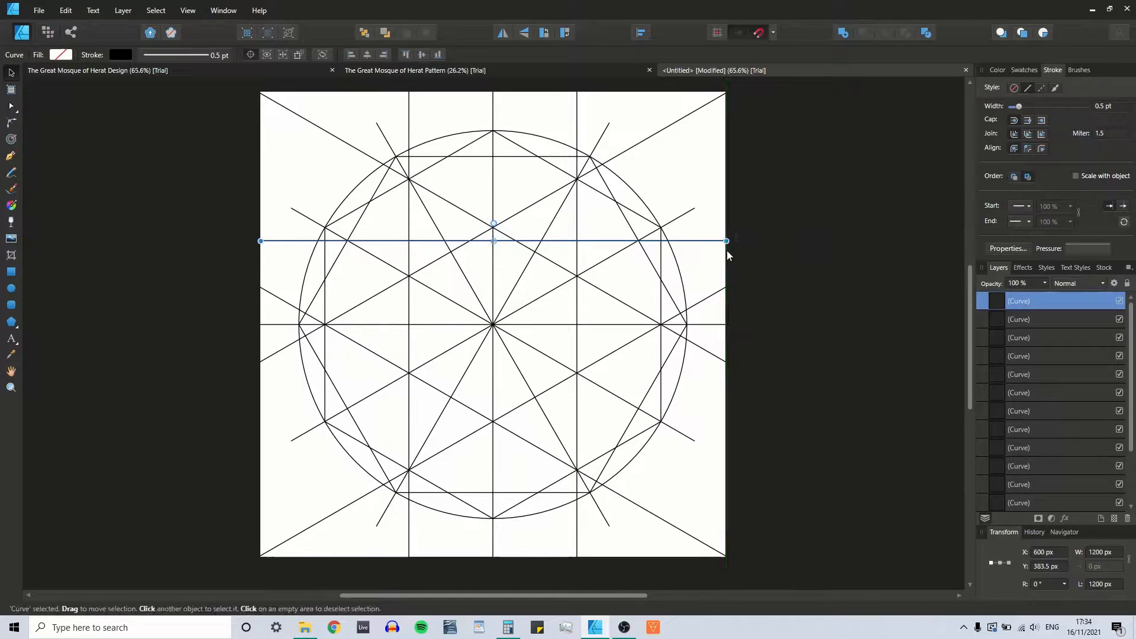
Draw a line through the midpoints of the second hexagon's upper-left and bottom sides, extended in both directions to the page edges.
{"action": "left_click", "coordinate": [11, 155]}
{"action": "left_click", "coordinate": [347, 241]}
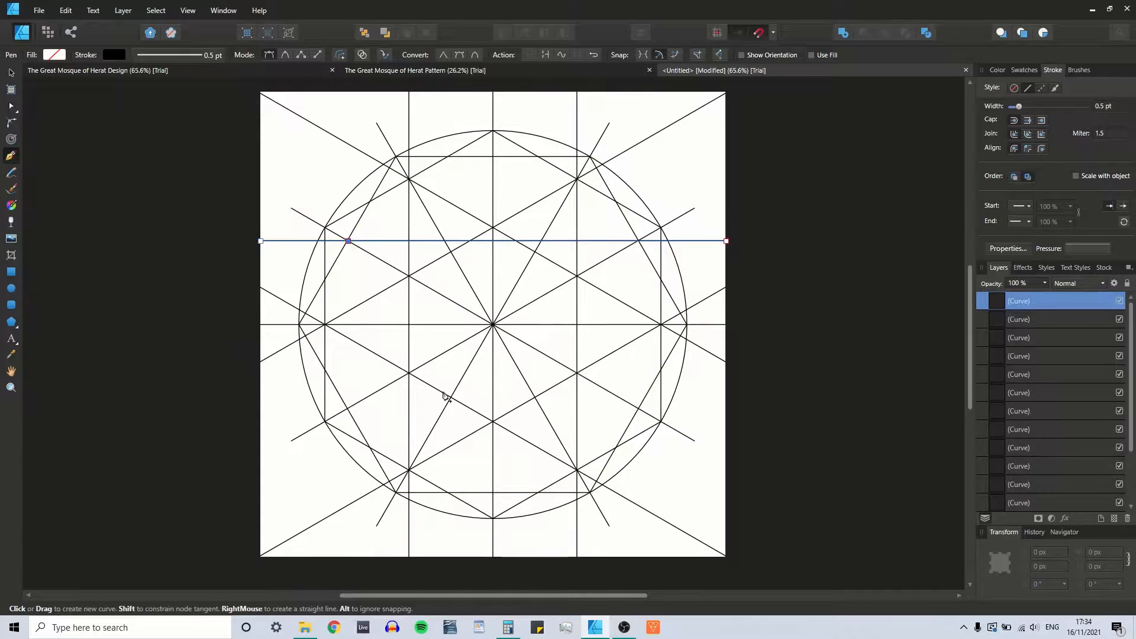
{"action": "left_click", "coordinate": [494, 493]}
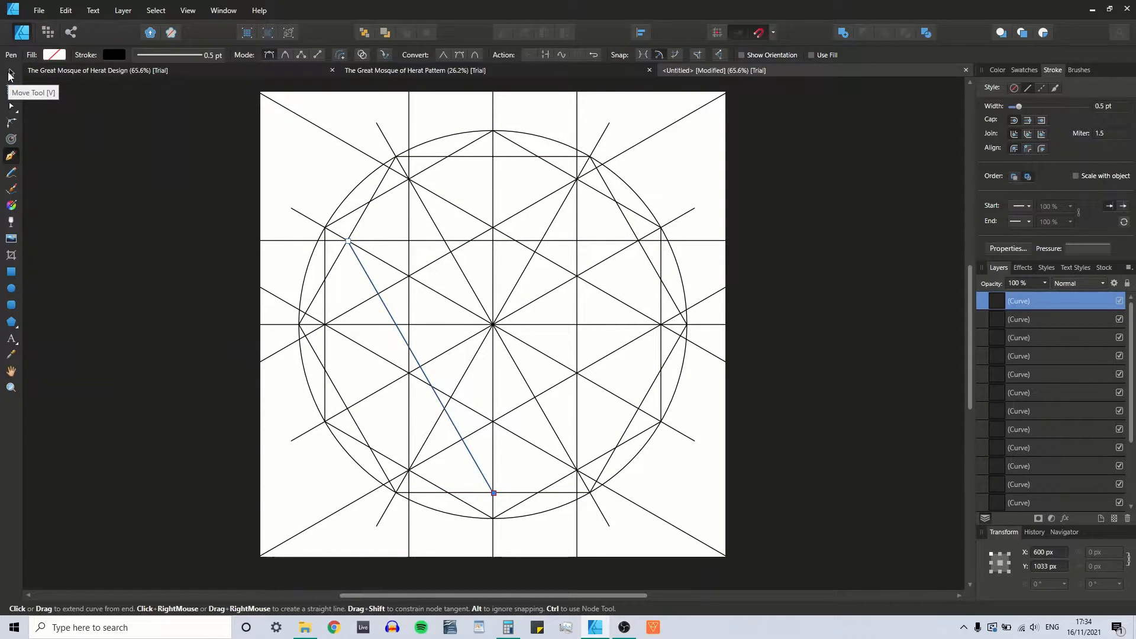
{"action": "left_click", "coordinate": [10, 75]}
{"action": "left_click_drag", "start_coordinate": [348, 241], "coordinate": [281, 109]}
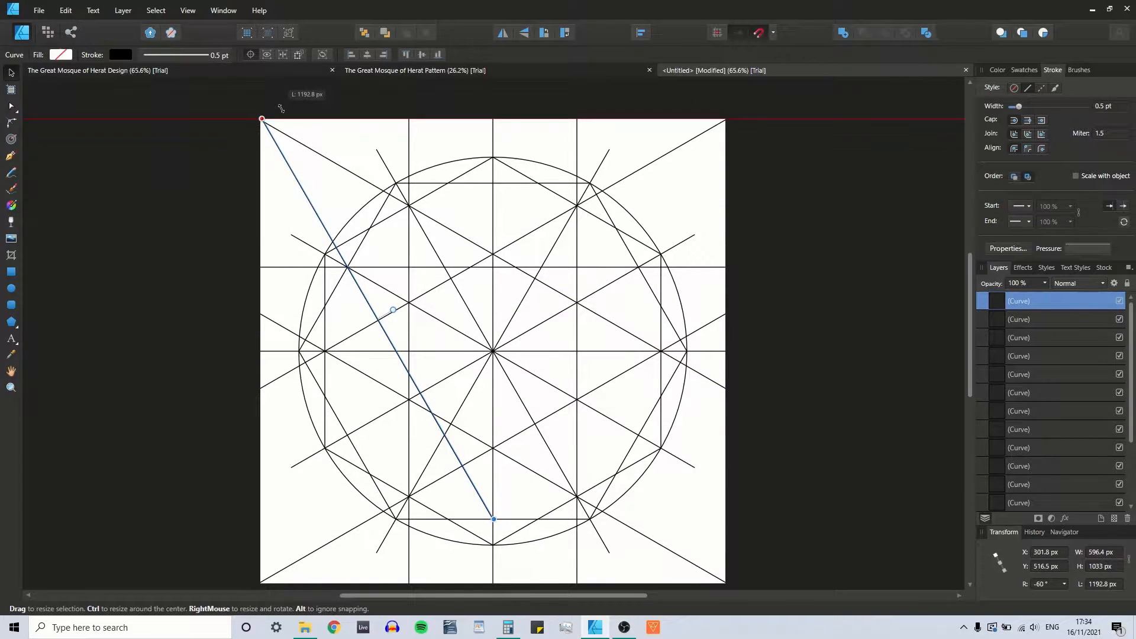
{"action": "left_click_drag", "start_coordinate": [281, 109], "coordinate": [285, 109]}
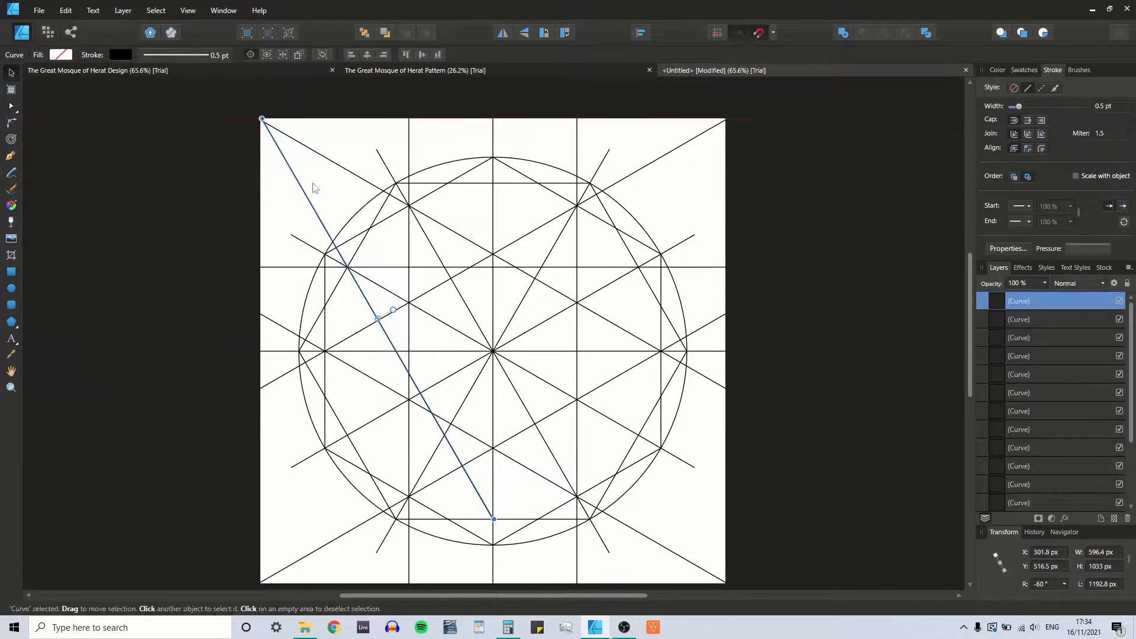
{"action": "left_click_drag", "start_coordinate": [493, 519], "coordinate": [531, 571]}
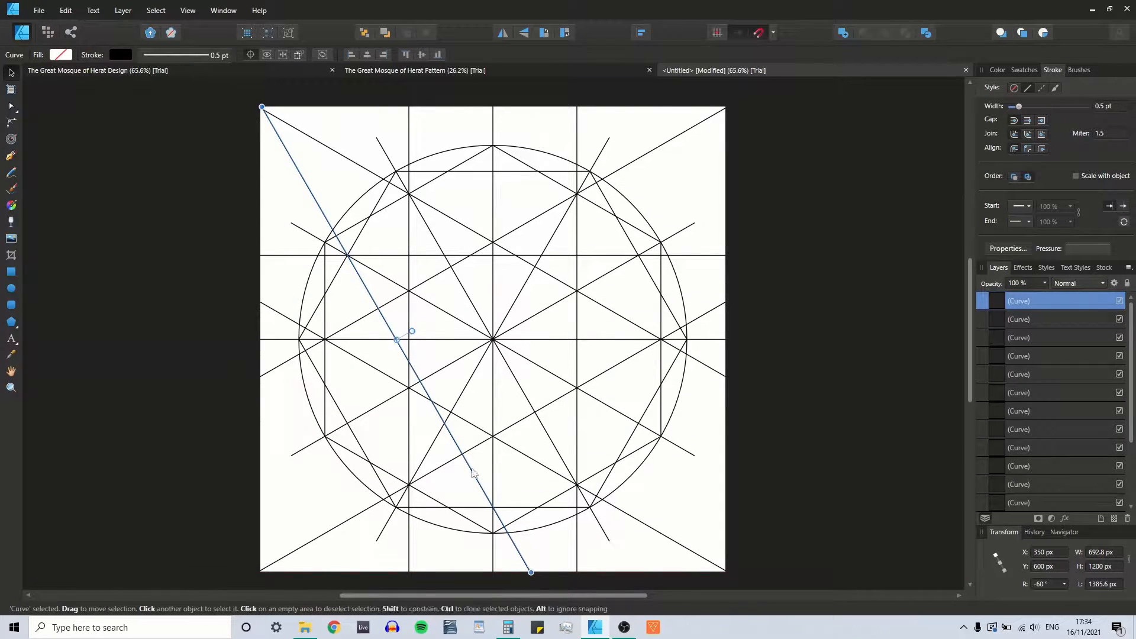
{"action": "left_click", "coordinate": [10, 157]}
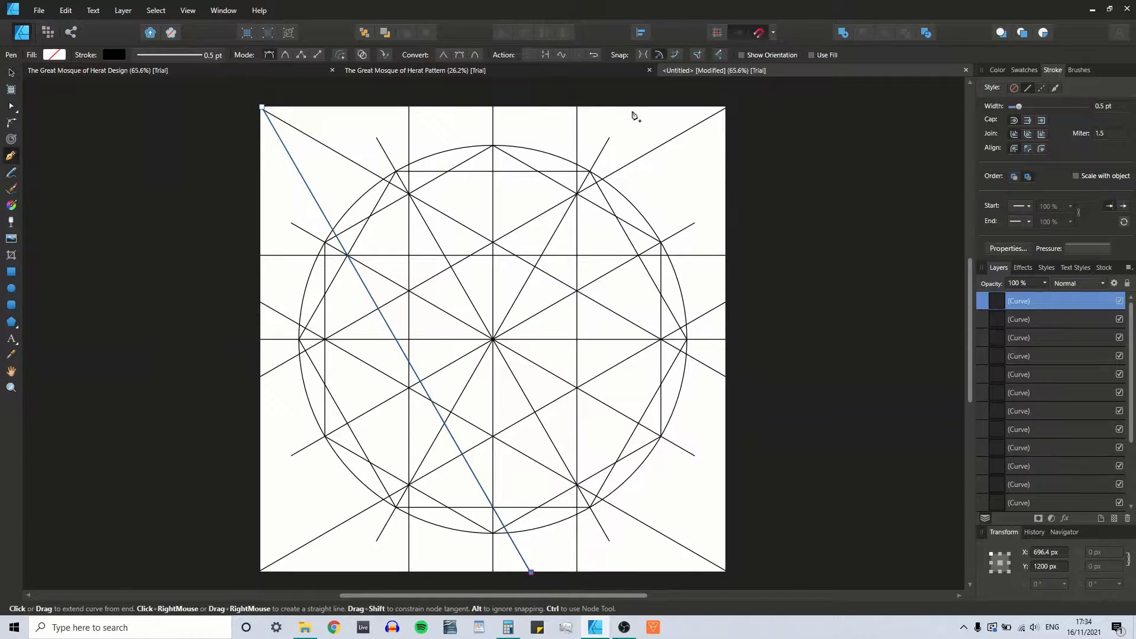
{"action": "left_click", "coordinate": [639, 256]}
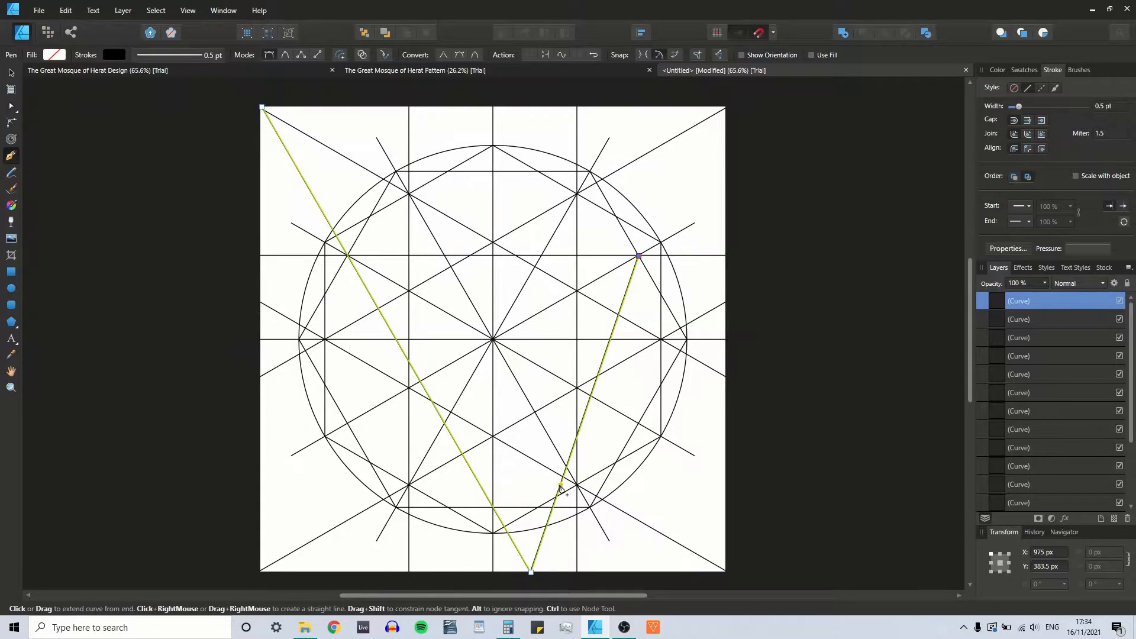
{"action": "key", "text": "ctrl+z"}
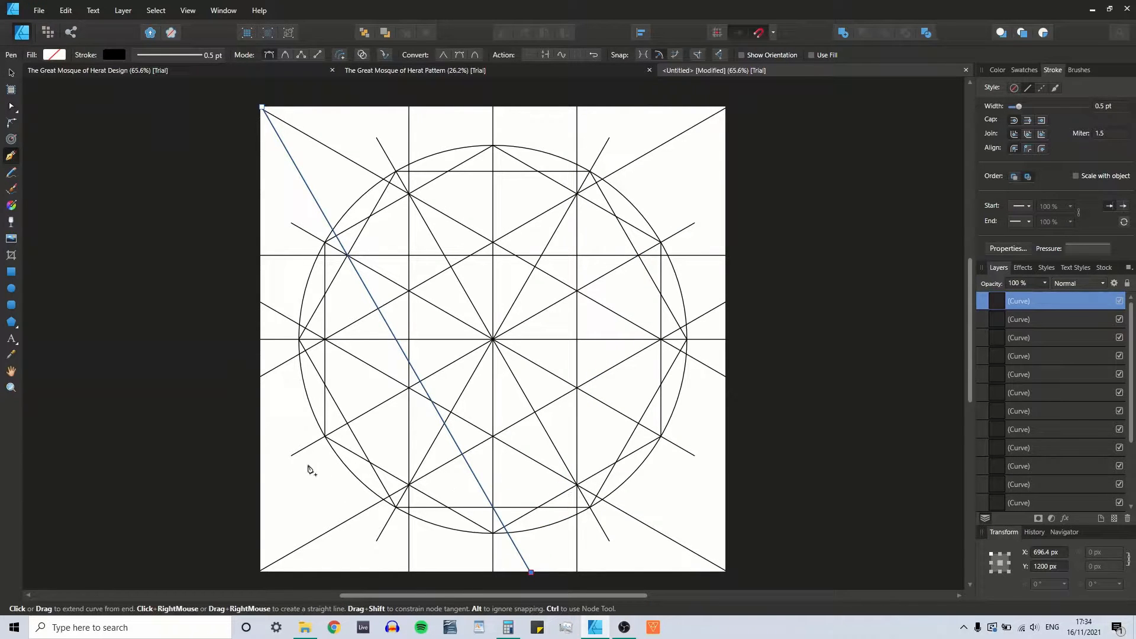
{"action": "key", "text": "Escape"}
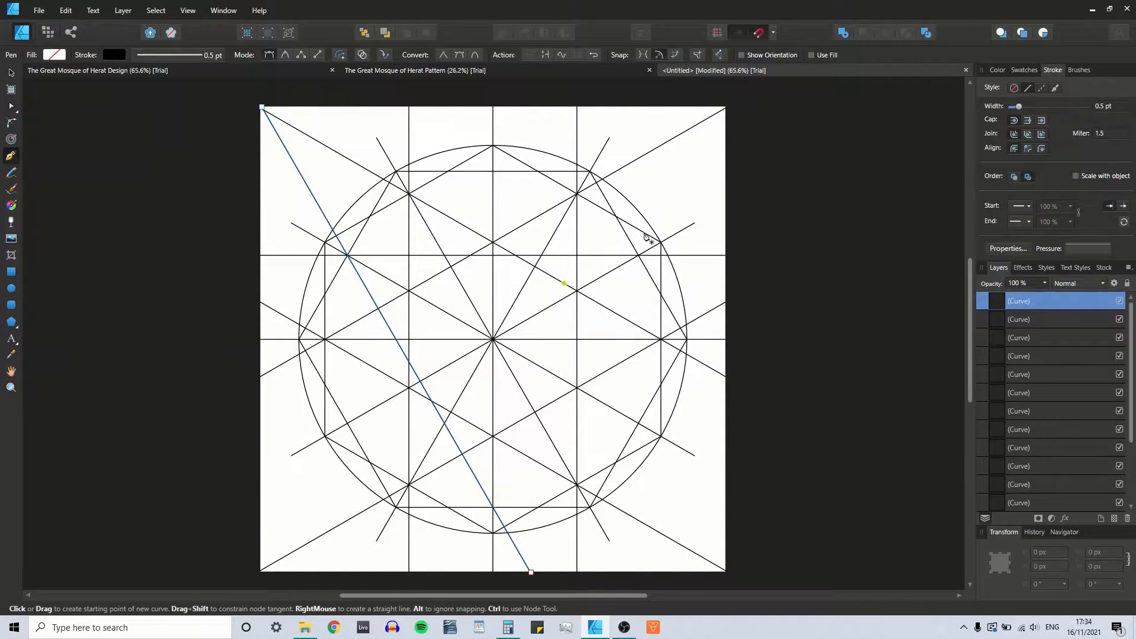
Draw a line through the midpoints of the second hexagon's upper-right and bottom sides, extended in both directions to the page edges.
{"action": "left_click", "coordinate": [639, 256]}
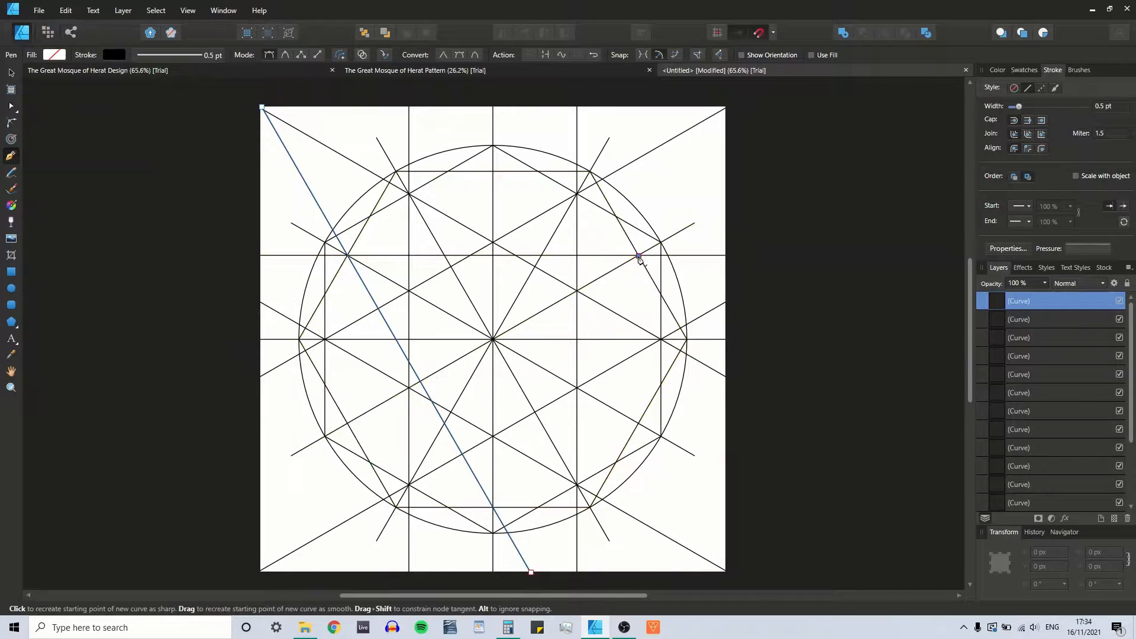
{"action": "left_click", "coordinate": [494, 507]}
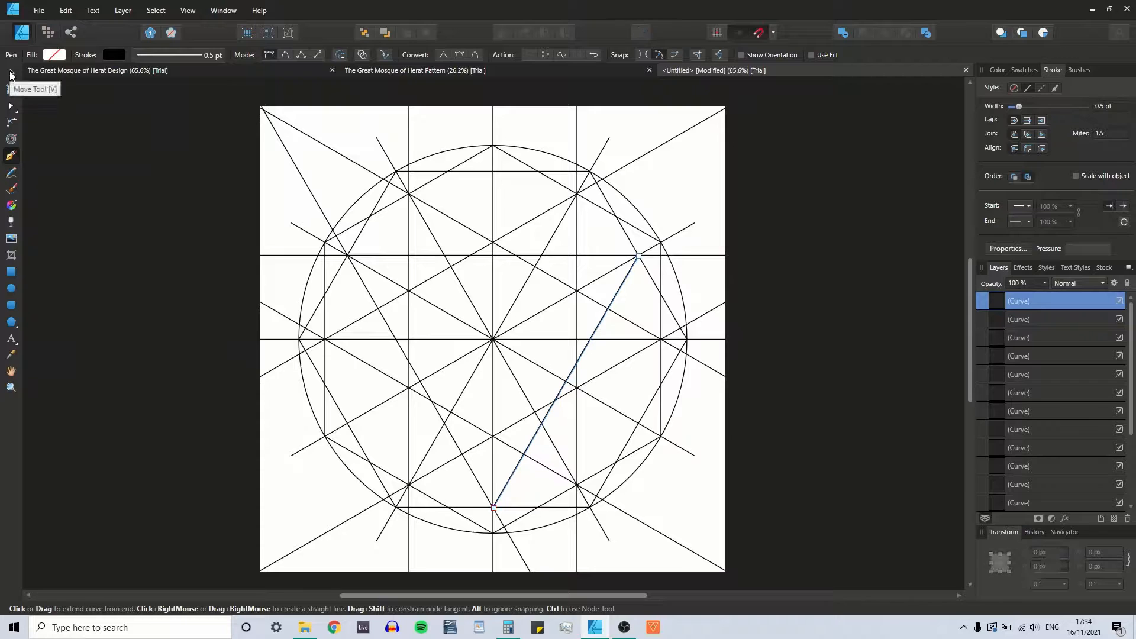
{"action": "left_click", "coordinate": [12, 74]}
{"action": "left_click_drag", "start_coordinate": [639, 255], "coordinate": [693, 106]}
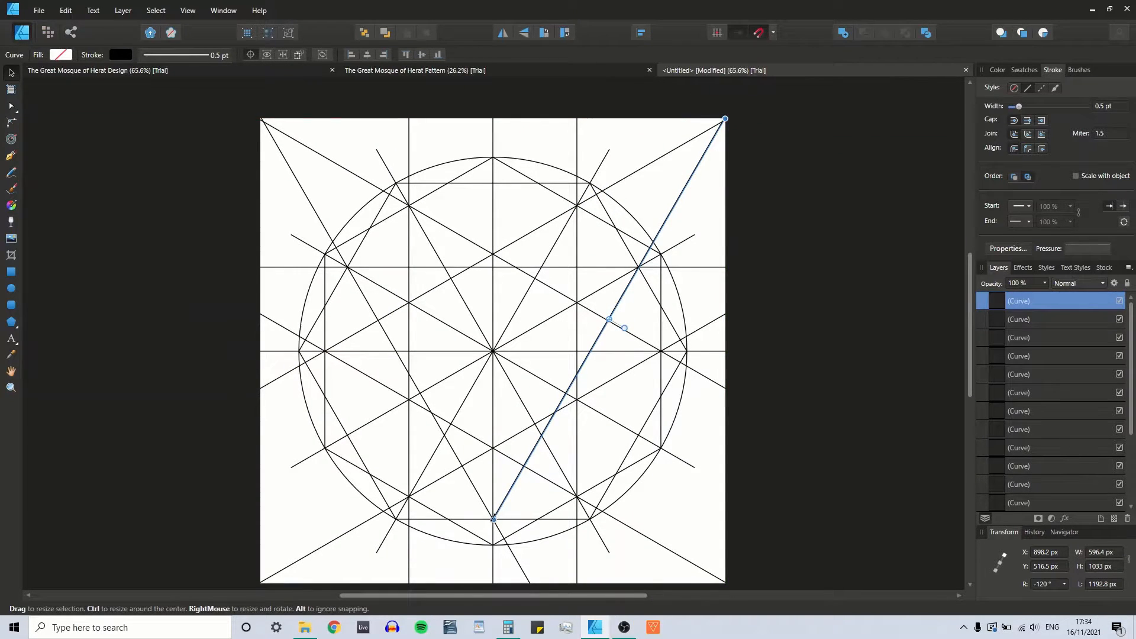
{"action": "left_click_drag", "start_coordinate": [494, 520], "coordinate": [456, 568]}
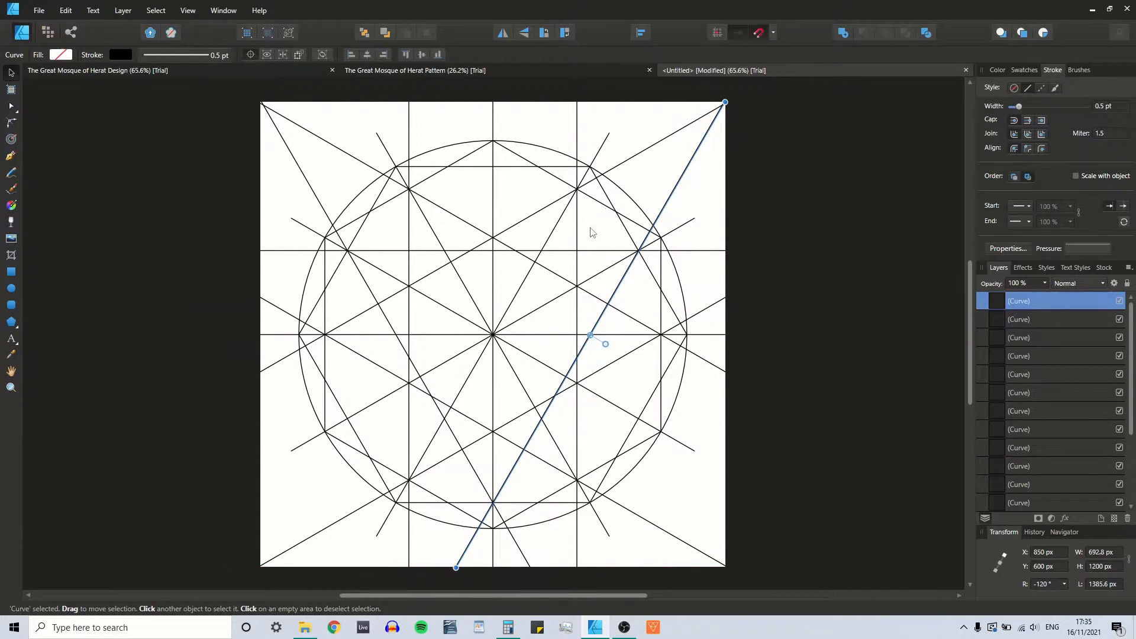
Duplicate the three construction lines through the second hexagon's side midpoints and flip the copies vertically.
{"action": "left_click", "coordinate": [592, 253], "text": "shift"}
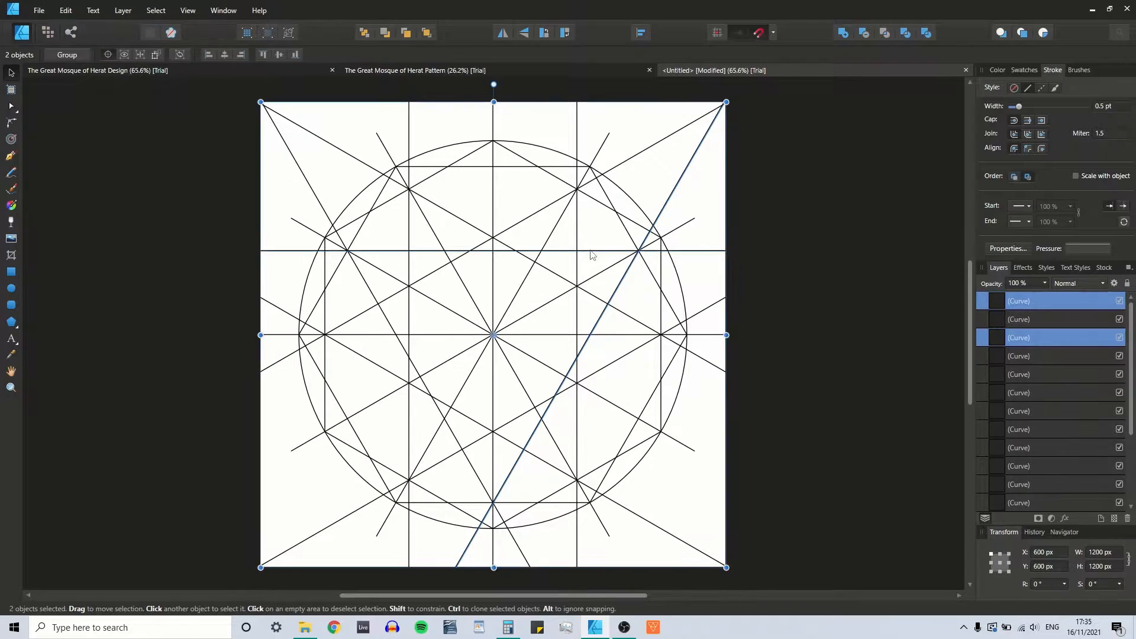
{"action": "left_click", "coordinate": [394, 328], "text": "shift"}
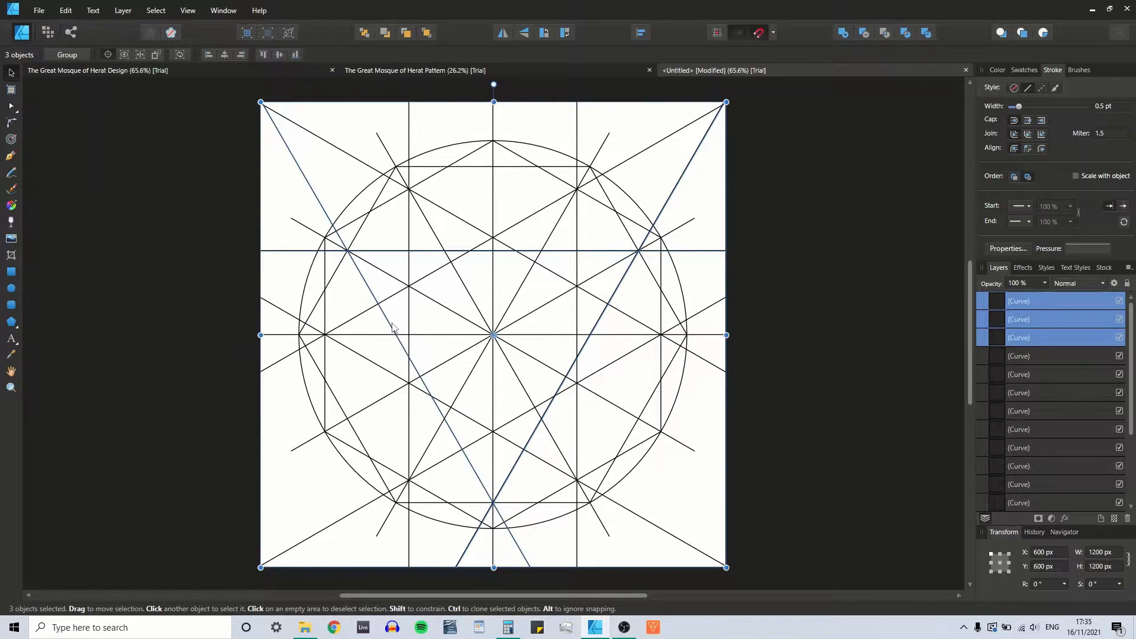
{"action": "left_click", "coordinate": [524, 33]}
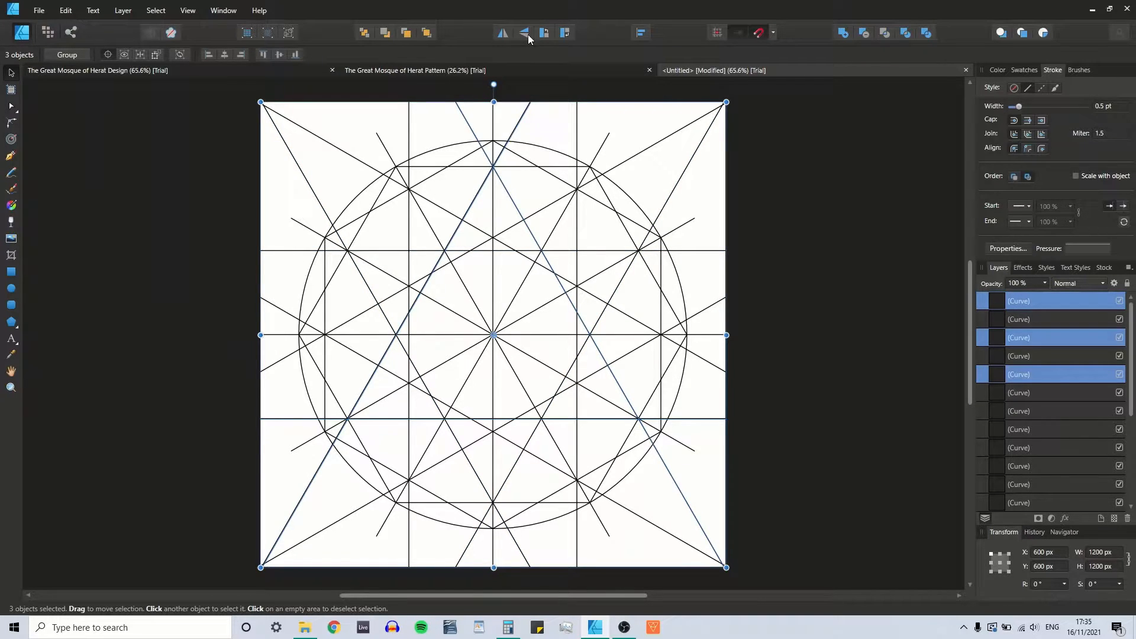
{"action": "left_click", "coordinate": [333, 129]}
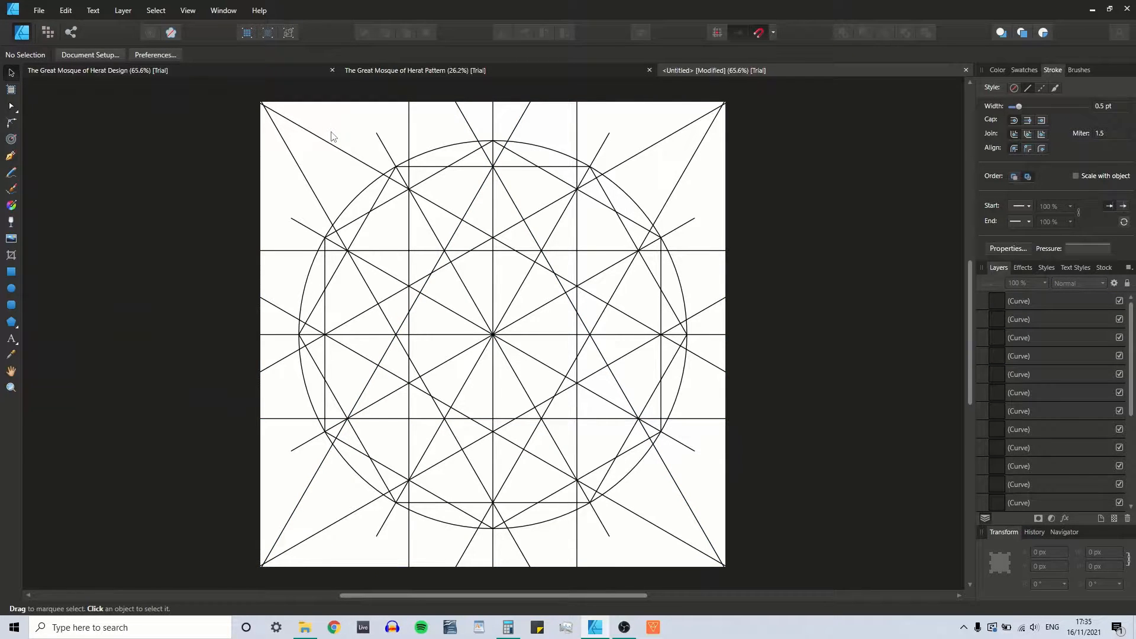
Group all the construction geometry and lock the group.
{"action": "key", "text": "ctrl+a"}
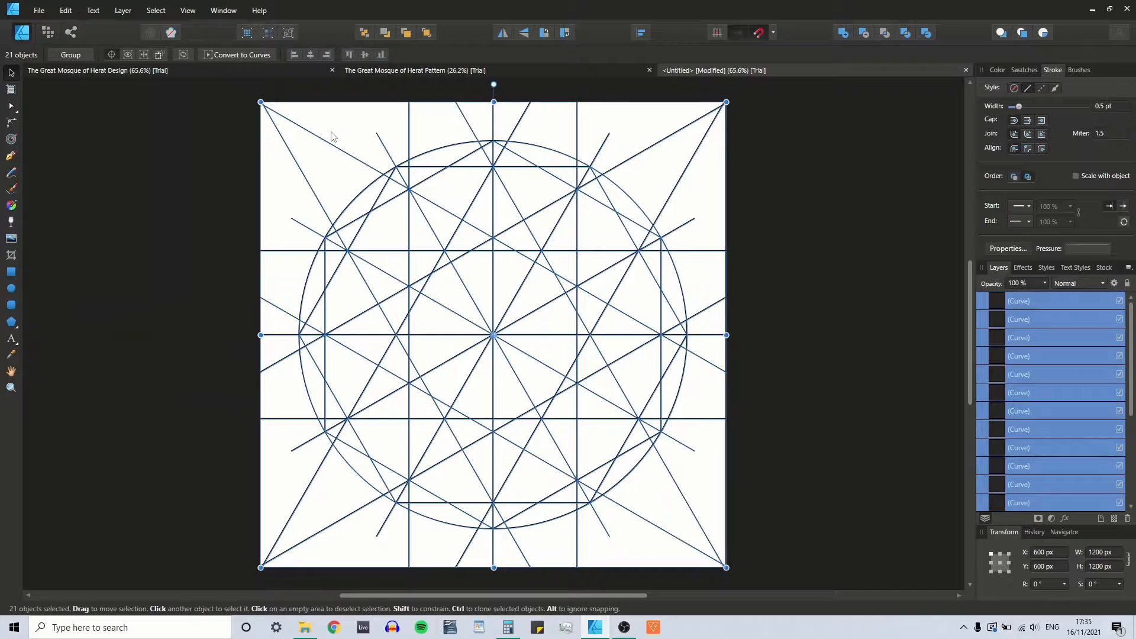
{"action": "key", "text": "ctrl+g"}
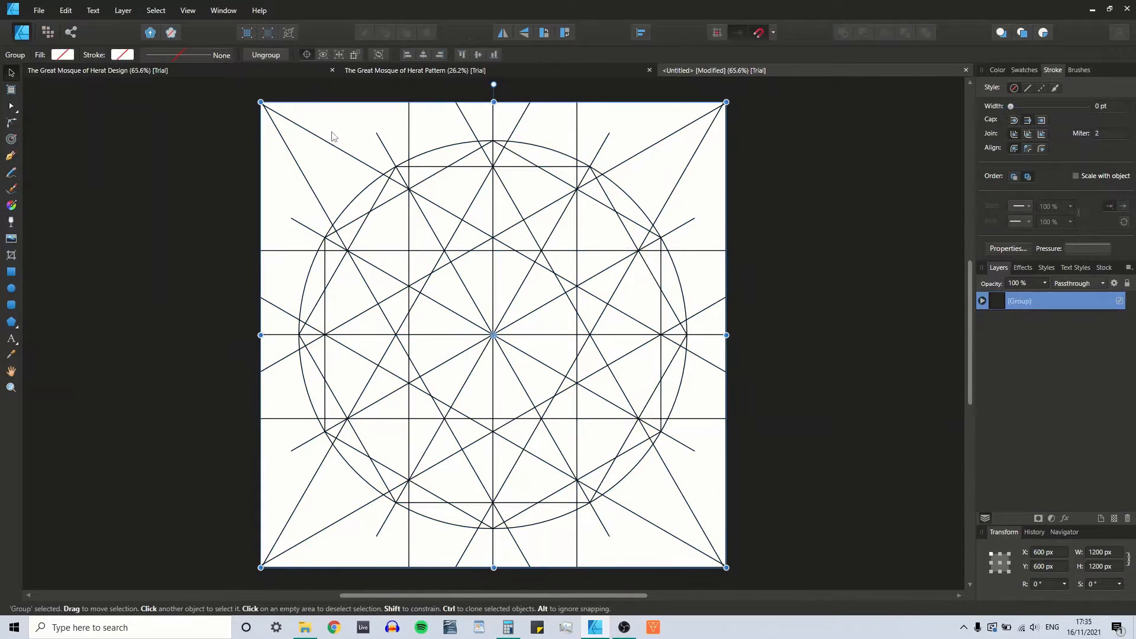
{"action": "left_click", "coordinate": [1127, 285]}
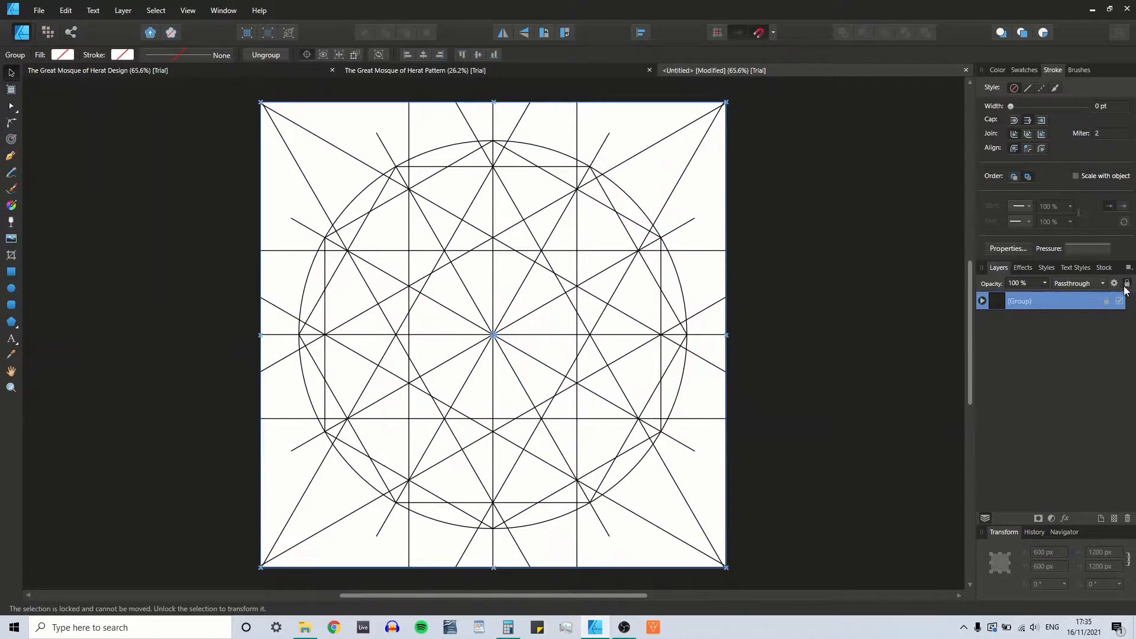
{"action": "left_click", "coordinate": [186, 242]}
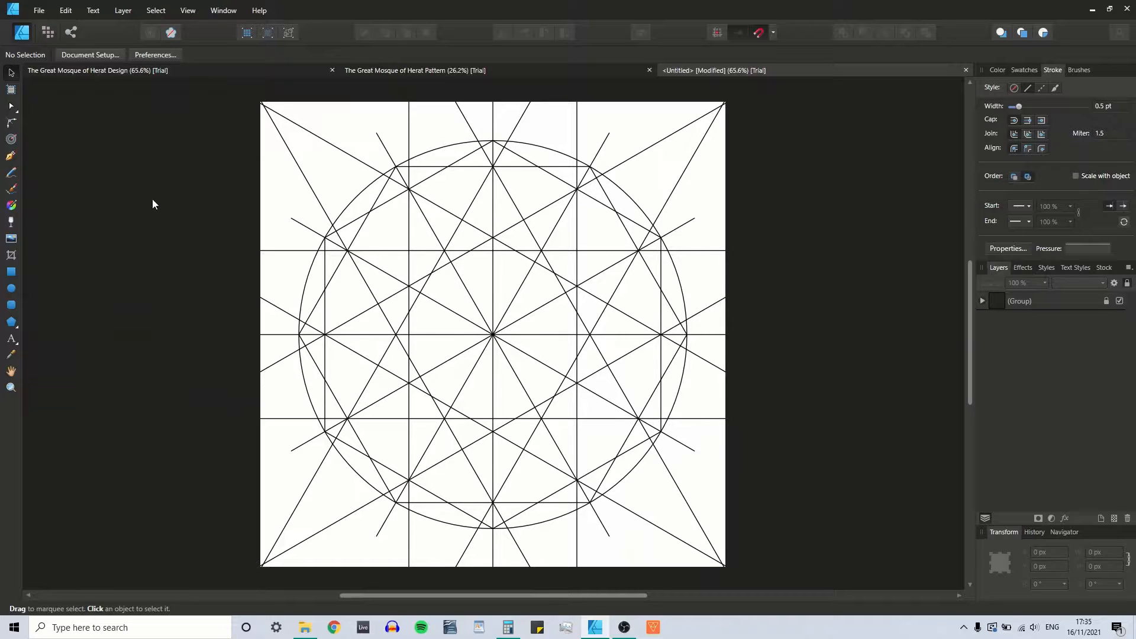
Set the Pen tool's stroke colour to red with CMYK values 0, 100, 100, 0.
{"action": "left_click", "coordinate": [13, 156]}
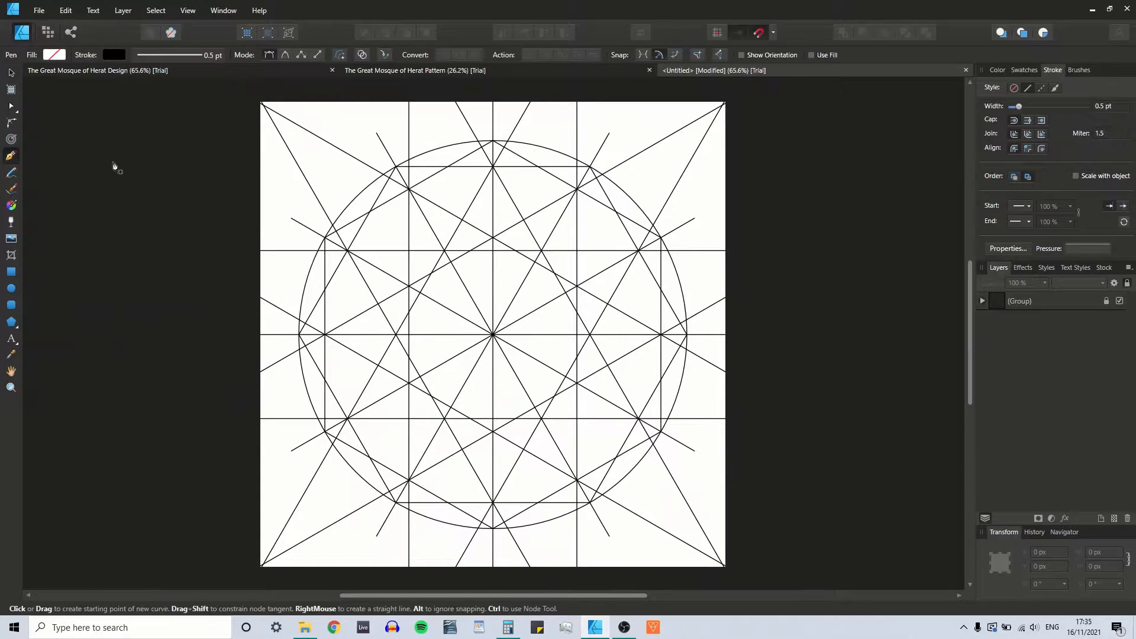
{"action": "left_click", "coordinate": [998, 71]}
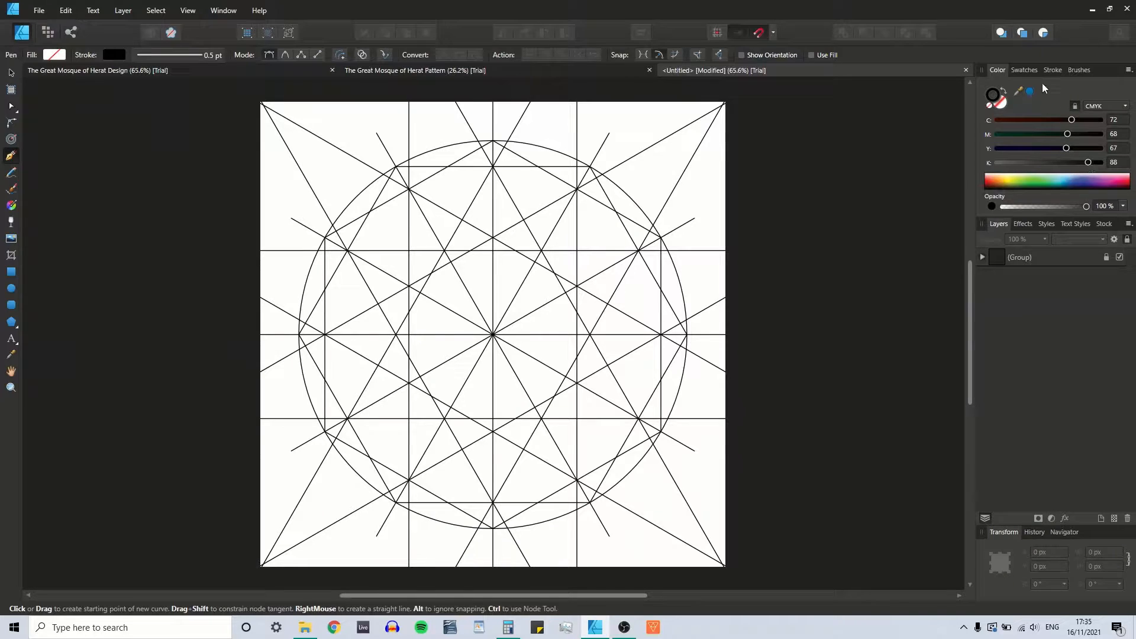
{"action": "left_click", "coordinate": [1019, 70]}
{"action": "left_click", "coordinate": [998, 71]}
{"action": "left_click_drag", "start_coordinate": [1089, 163], "coordinate": [961, 171]}
{"action": "mouse_move", "coordinate": [1067, 134]}
{"action": "left_mouse_down"}
{"action": "mouse_move", "coordinate": [1103, 134]}
{"action": "mouse_move", "coordinate": [1095, 143]}
{"action": "mouse_move", "coordinate": [1126, 159]}
{"action": "left_mouse_up"}
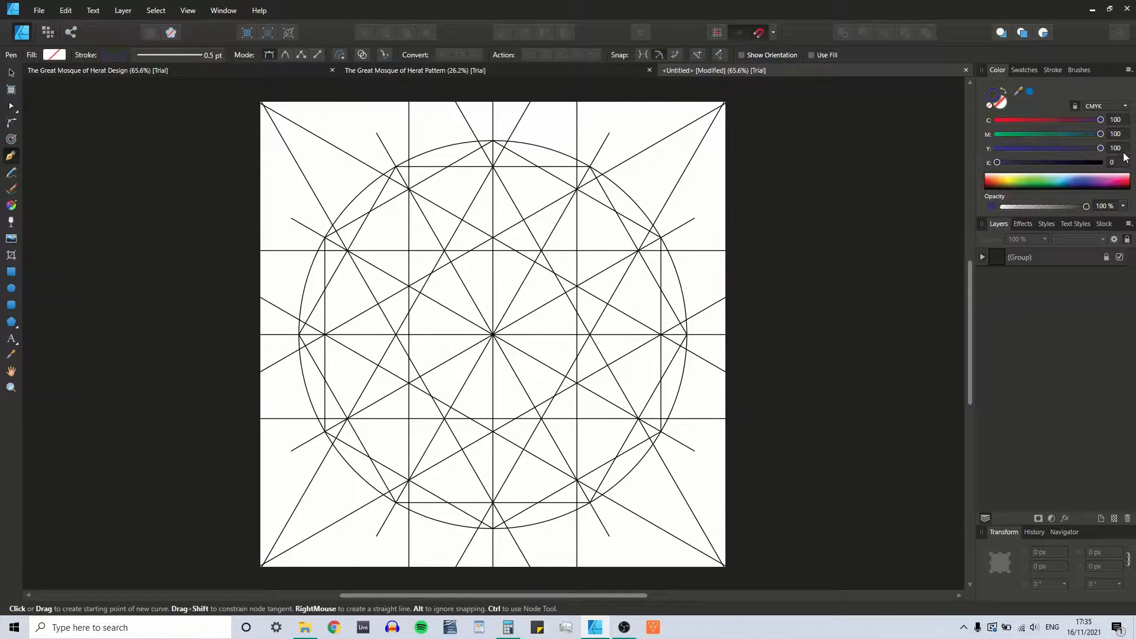
{"action": "left_click_drag", "start_coordinate": [1099, 120], "coordinate": [939, 116]}
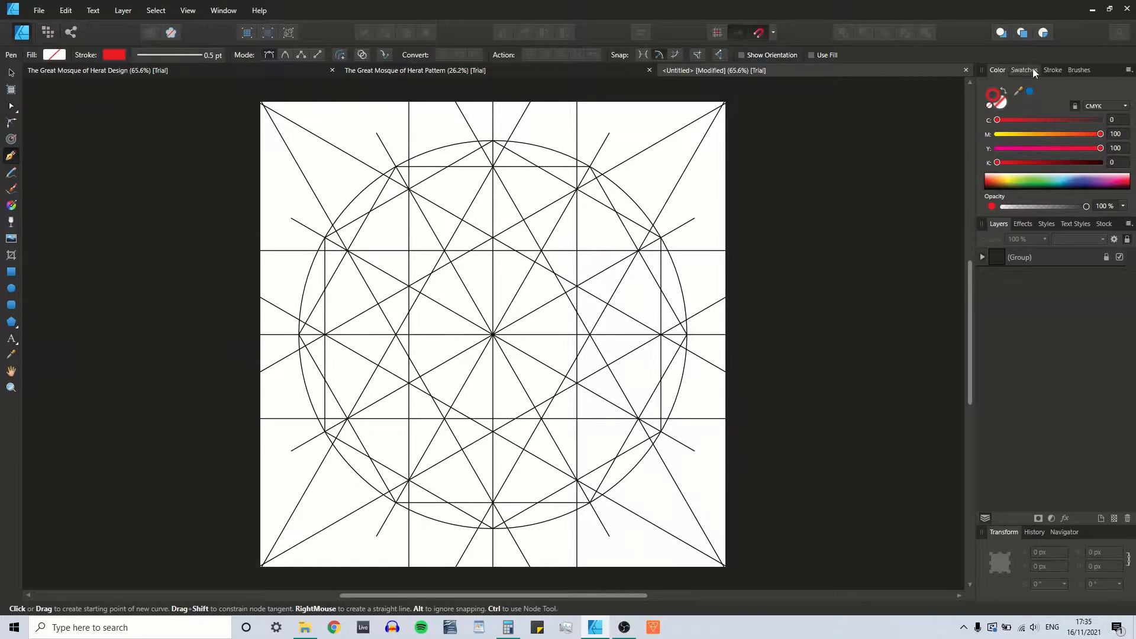
Set the Pen tool's stroke width to 2 pt.
{"action": "left_click", "coordinate": [1050, 70]}
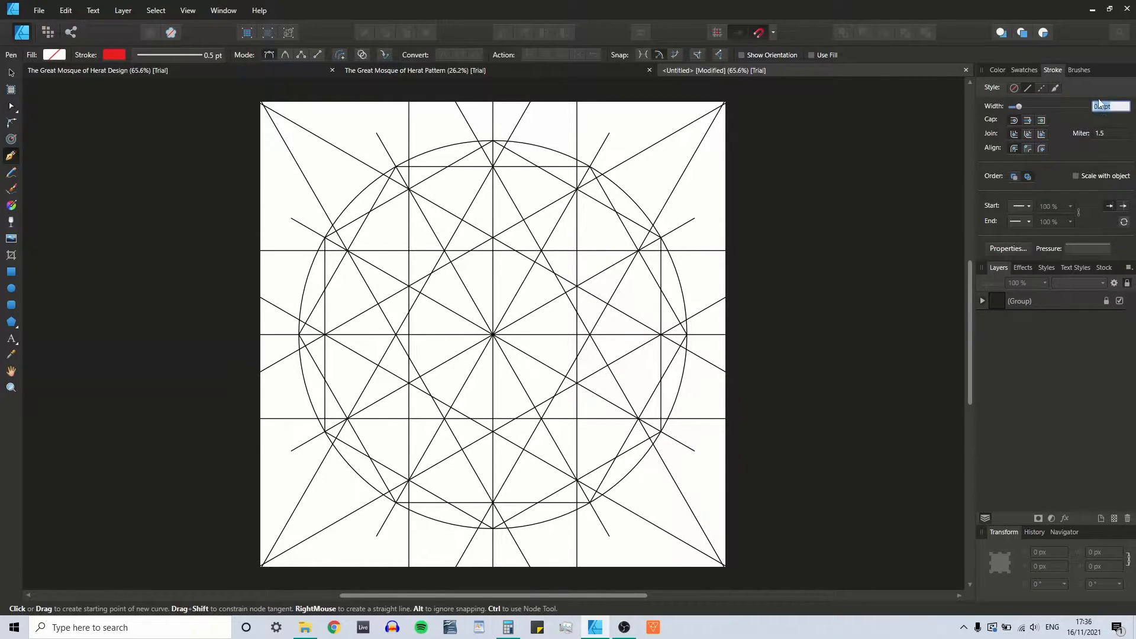
{"action": "type", "text": "2"}
{"action": "key", "text": "Return"}
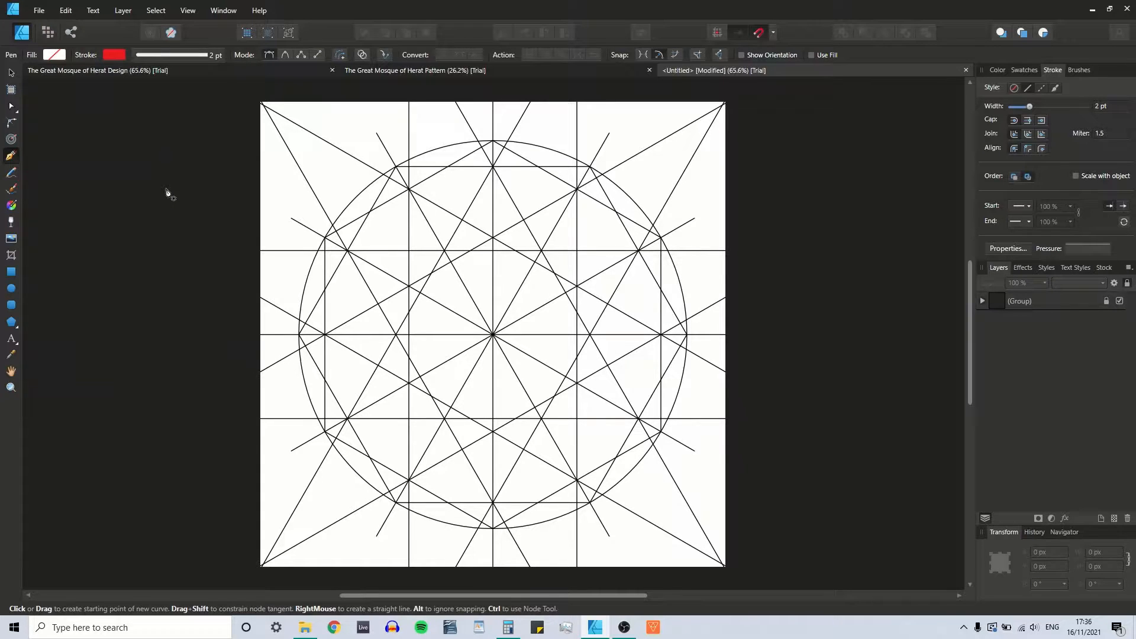
Trace a closed red quadrilateral from the top edge down the steep diagonal, along the upper horizontal line, and back via the page's top-right corner.
{"action": "scroll", "coordinate": [216, 312], "scroll_direction": "up", "scroll_amount": 3}
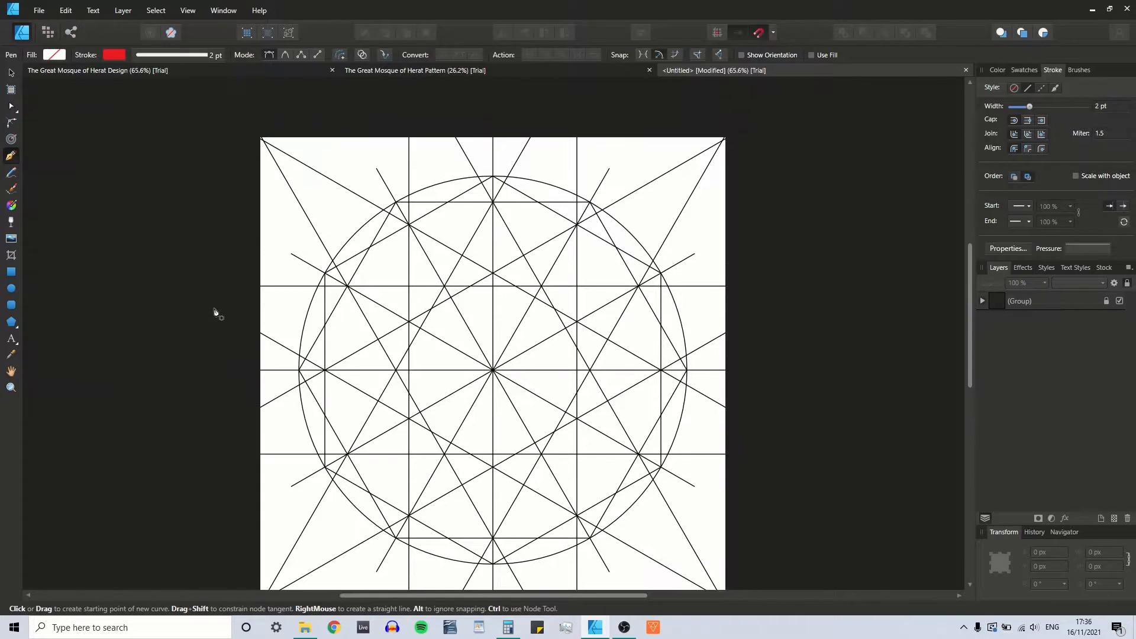
{"action": "scroll", "coordinate": [216, 312], "scroll_direction": "up", "scroll_amount": 3}
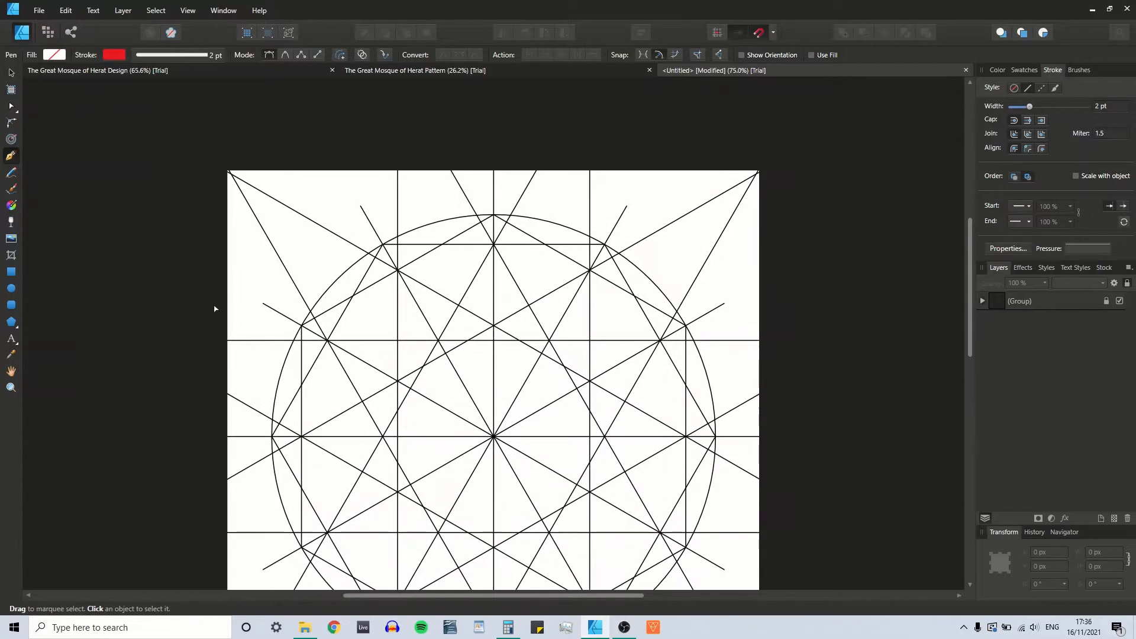
{"action": "scroll", "coordinate": [223, 307], "scroll_direction": "up", "scroll_amount": 1}
{"action": "scroll", "coordinate": [223, 307], "scroll_direction": "up", "scroll_amount": 1}
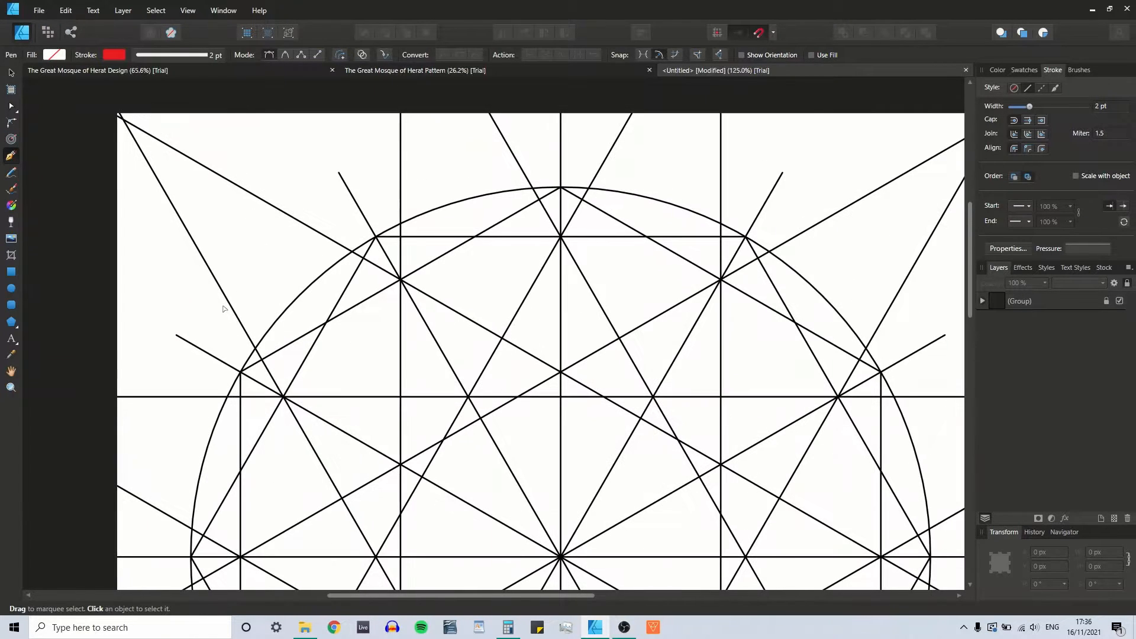
{"action": "scroll", "coordinate": [223, 307], "scroll_direction": "down", "scroll_amount": 1}
{"action": "scroll", "coordinate": [223, 307], "scroll_direction": "down", "scroll_amount": 2}
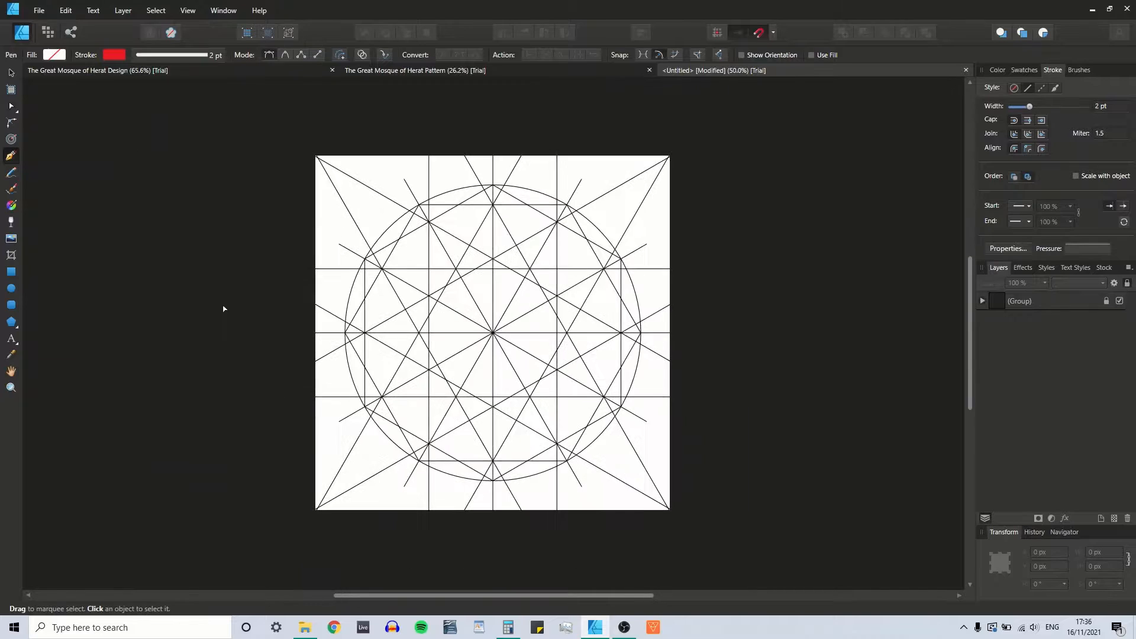
{"action": "scroll", "coordinate": [225, 311], "scroll_direction": "up", "scroll_amount": 3}
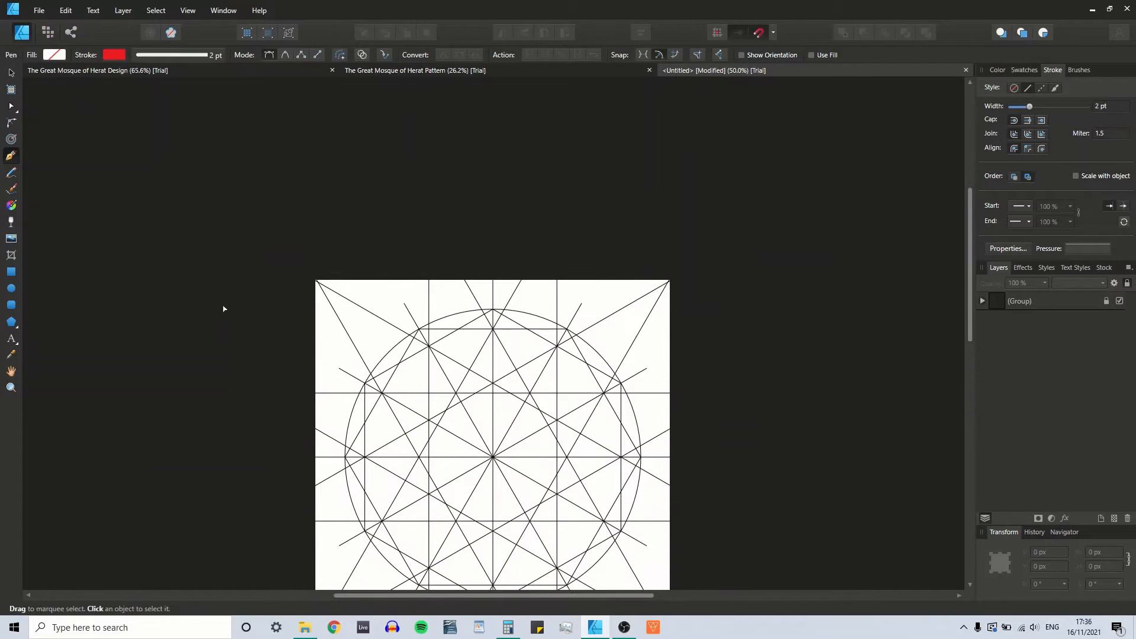
{"action": "scroll", "coordinate": [225, 309], "scroll_direction": "up", "scroll_amount": 2}
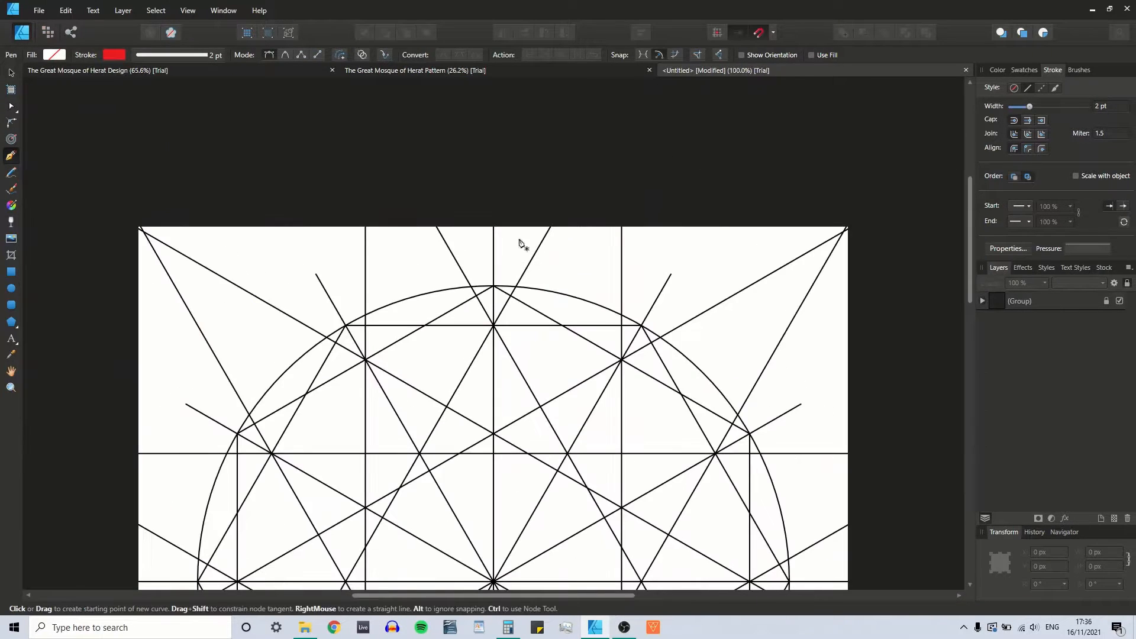
{"action": "left_click", "coordinate": [436, 227]}
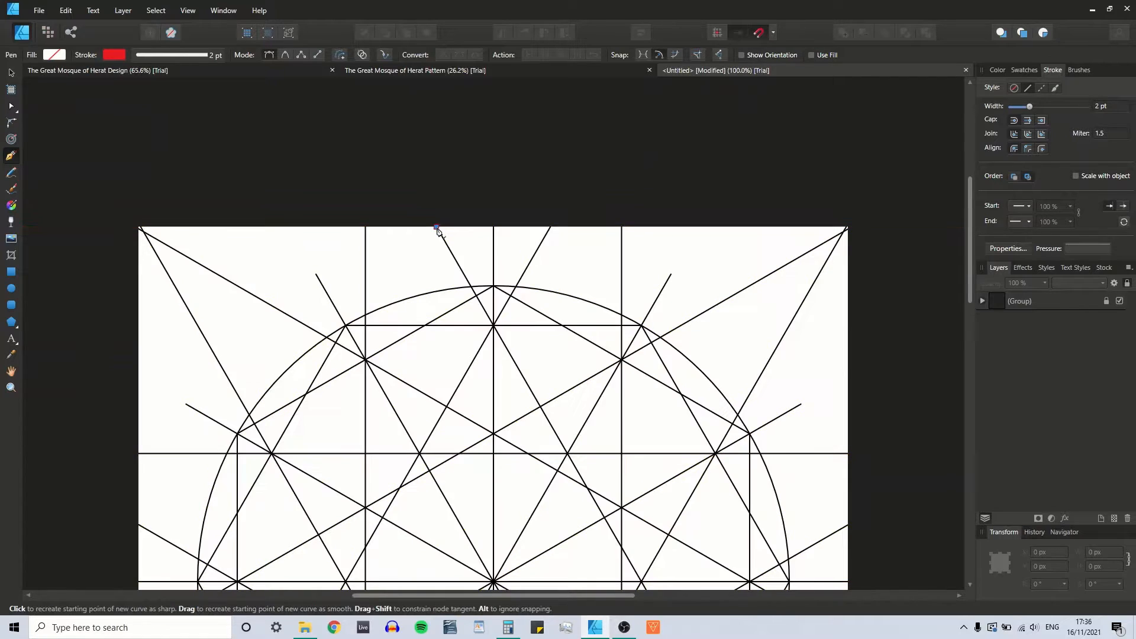
{"action": "left_click", "coordinate": [567, 454]}
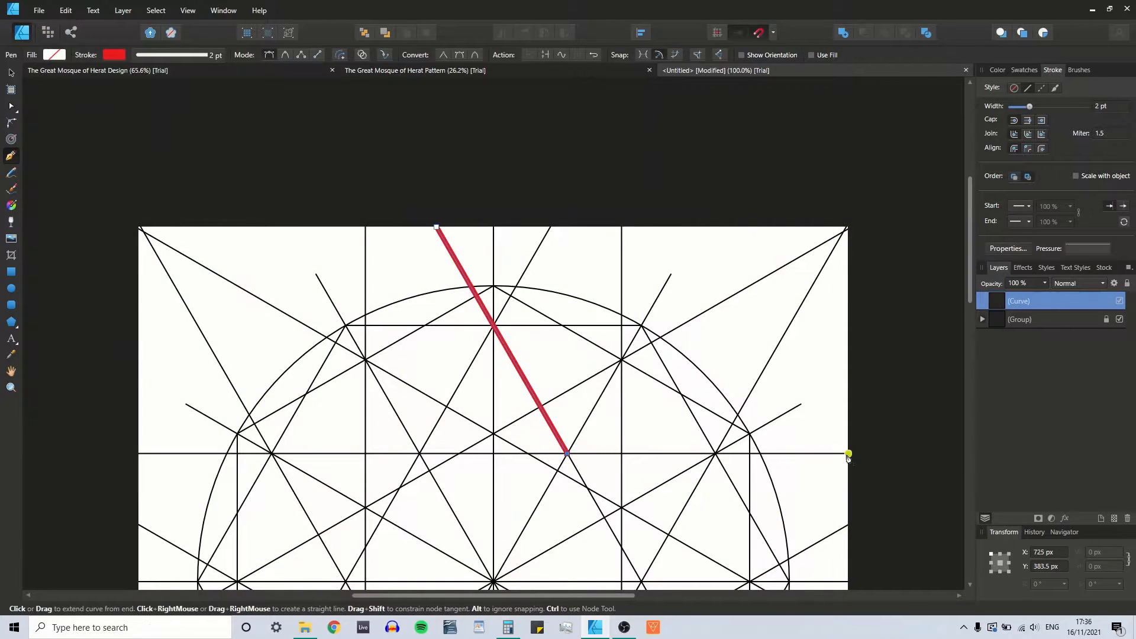
{"action": "left_click", "coordinate": [848, 453]}
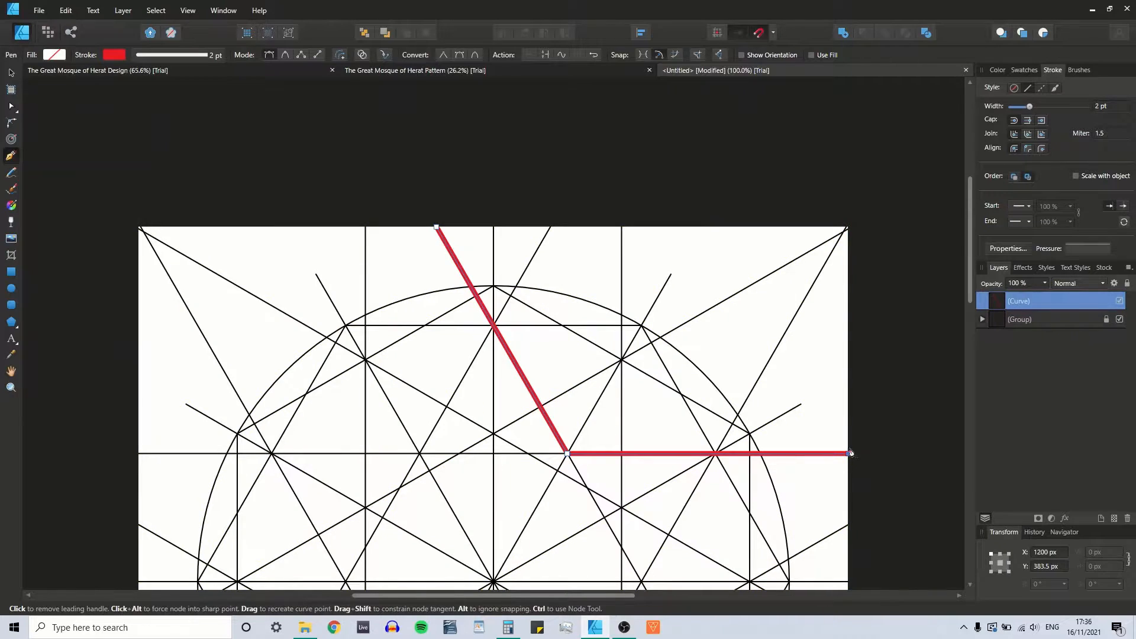
{"action": "left_click", "coordinate": [848, 227]}
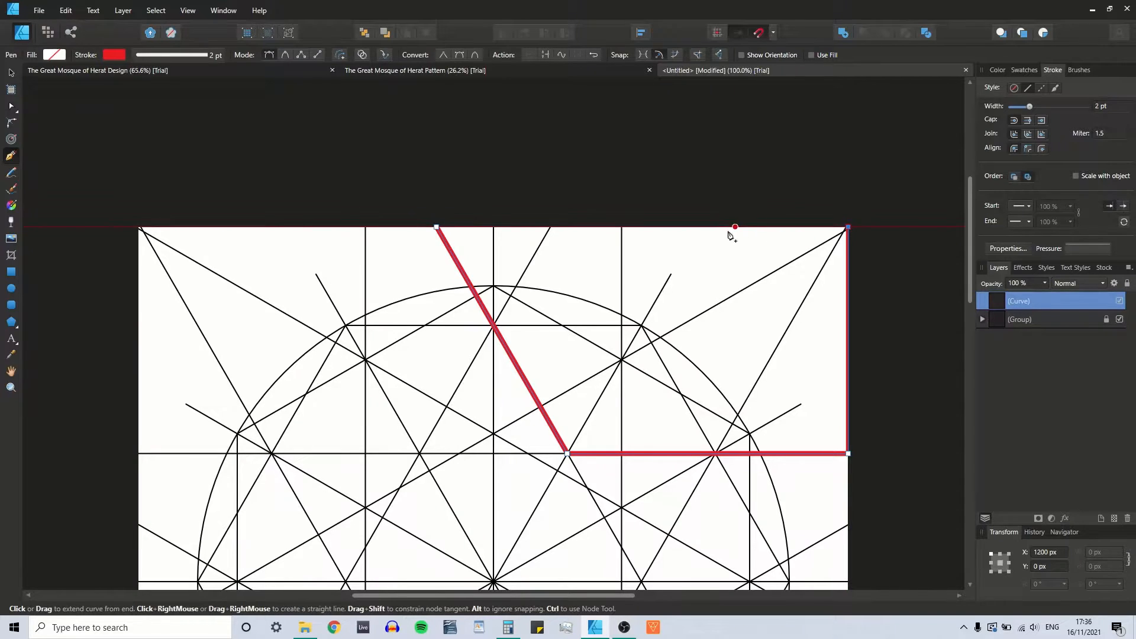
{"action": "left_click", "coordinate": [437, 228]}
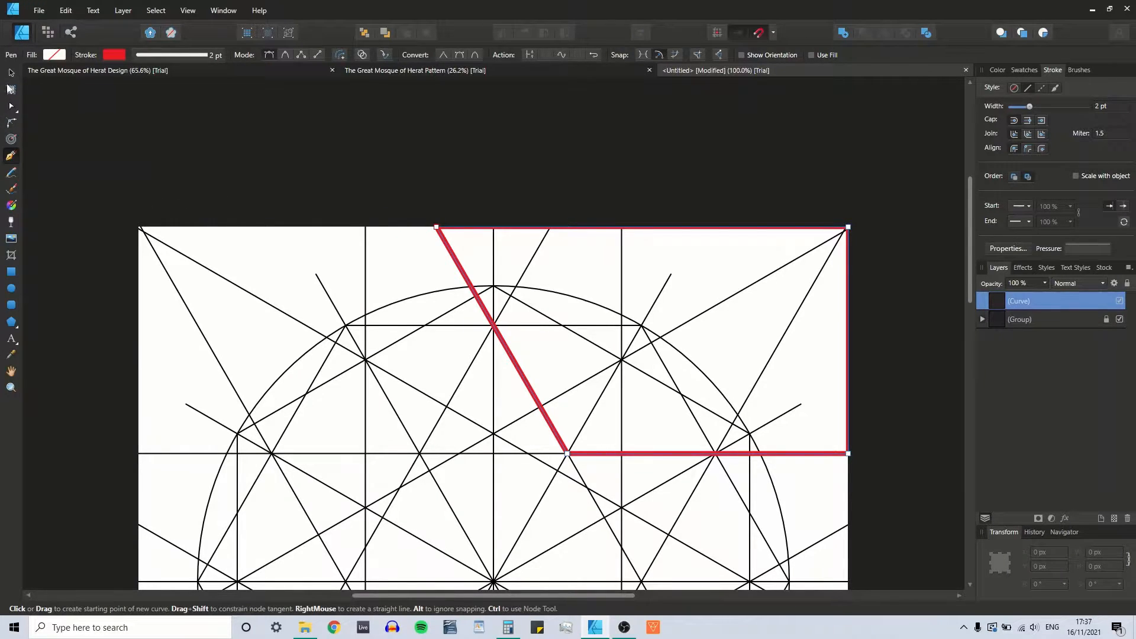
{"action": "left_click", "coordinate": [11, 72]}
{"action": "left_click", "coordinate": [565, 246]}
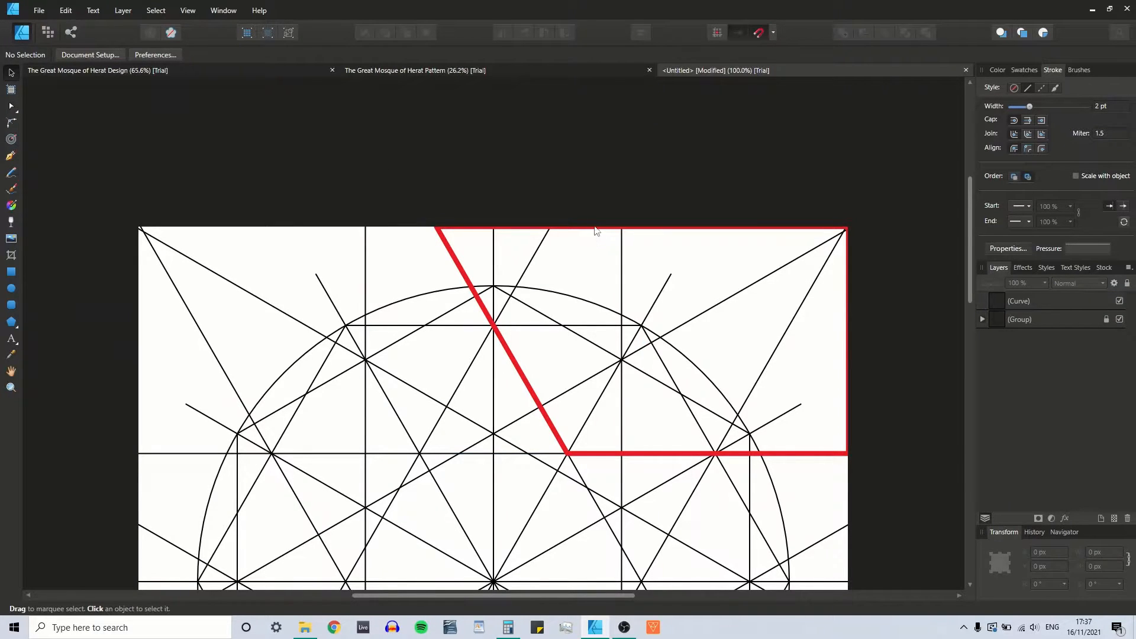
Check the red quadrilateral's position from its top-right reference point, leaving nothing selected.
{"action": "left_click", "coordinate": [596, 235]}
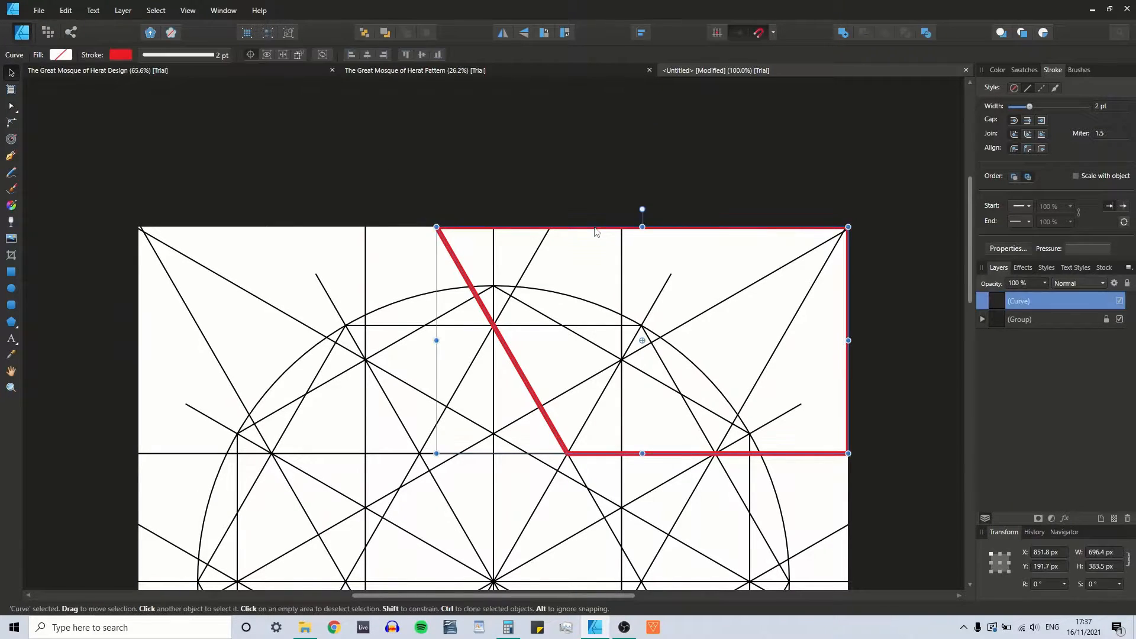
{"action": "left_click", "coordinate": [1010, 554]}
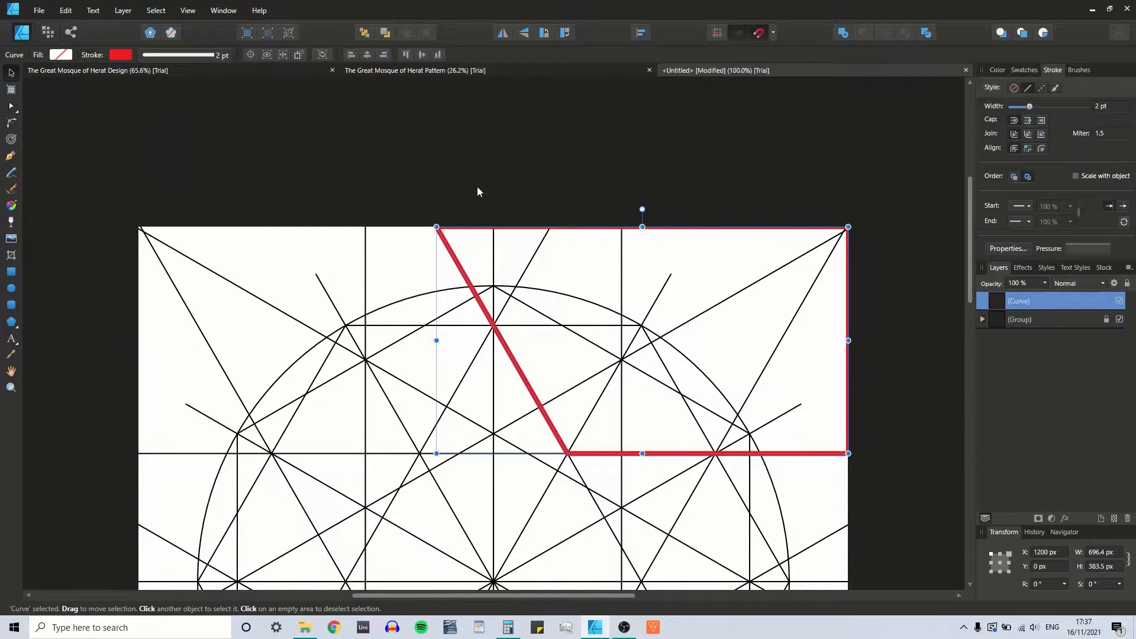
{"action": "left_click", "coordinate": [294, 200]}
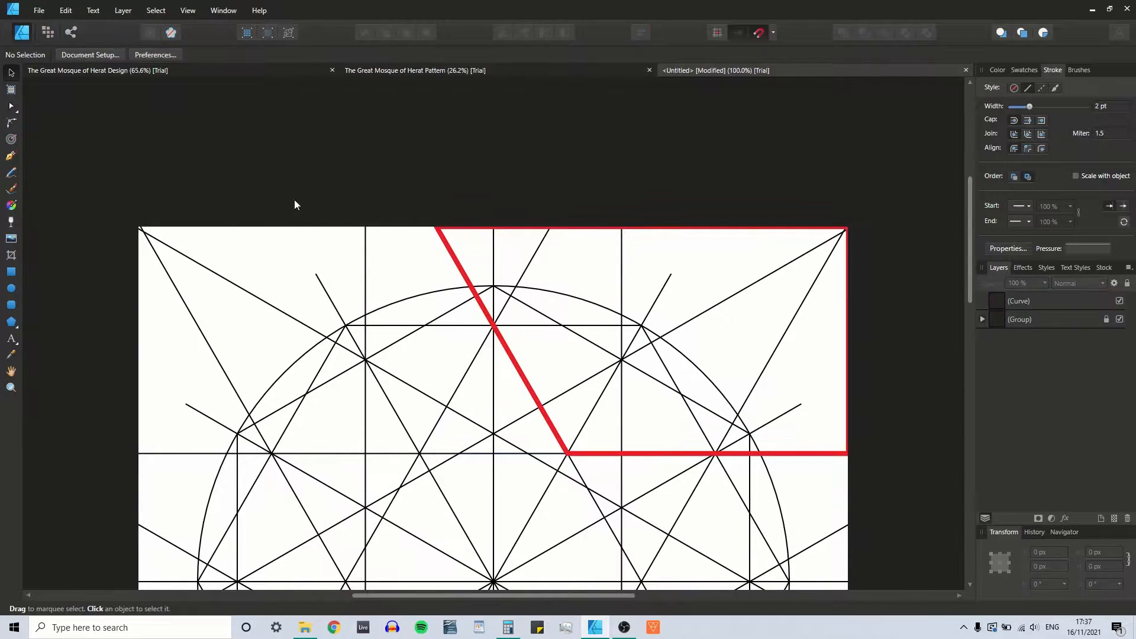
Trace a closed red triangle joining both top page corners and the intersection of the long diagonals on the vertical centre line.
{"action": "left_click", "coordinate": [11, 156]}
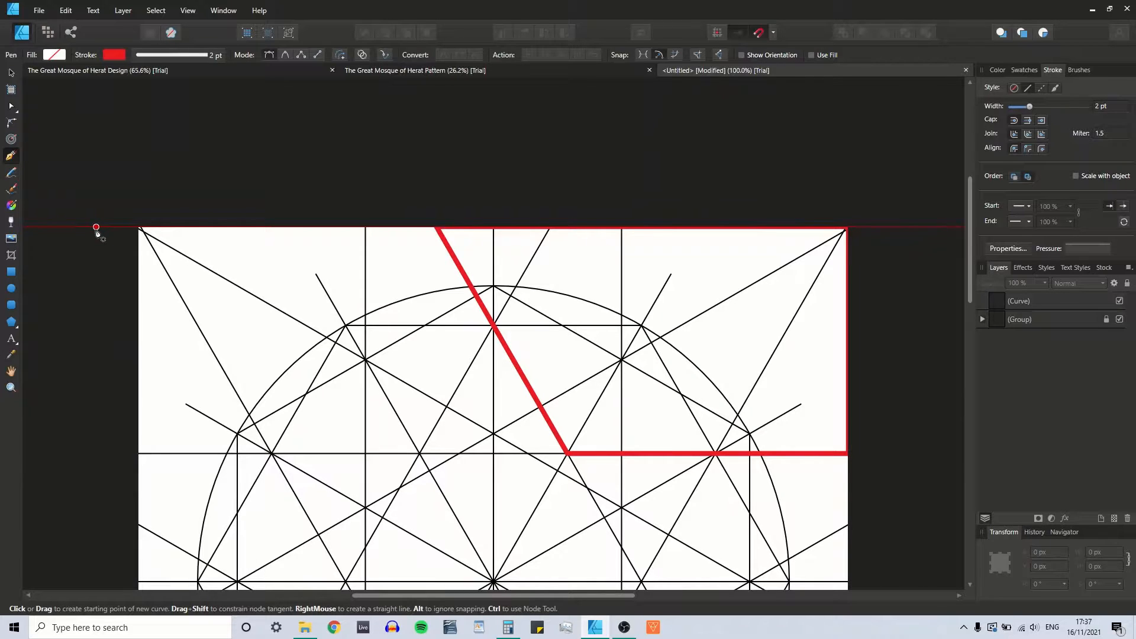
{"action": "left_click", "coordinate": [1056, 534]}
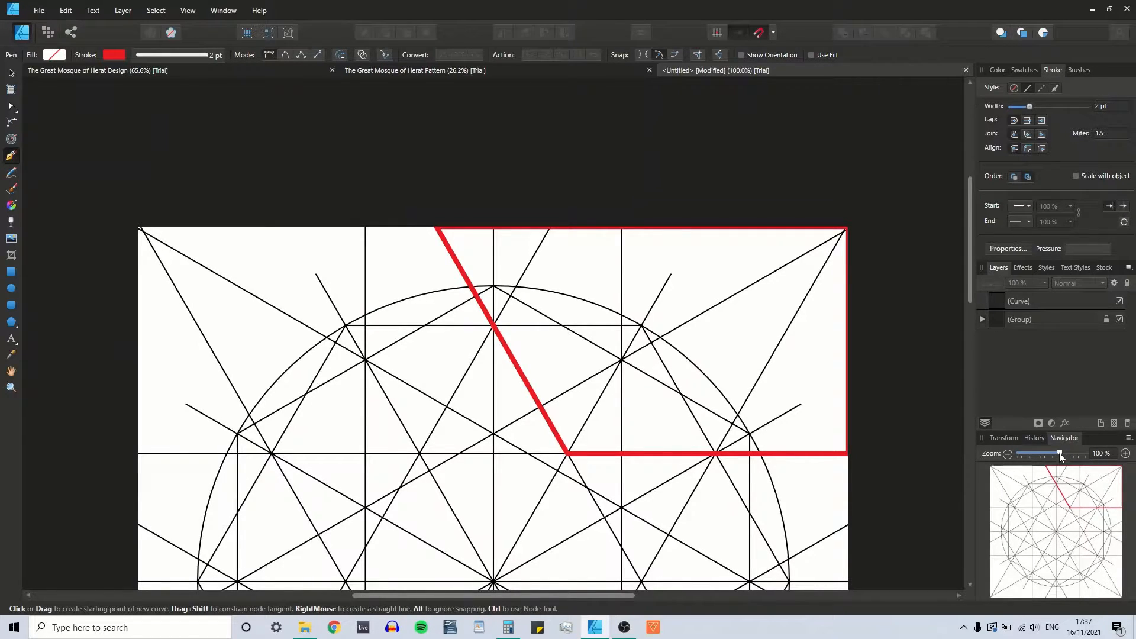
{"action": "left_click_drag", "start_coordinate": [1060, 453], "coordinate": [1069, 459]}
{"action": "left_click", "coordinate": [1100, 457]}
{"action": "type", "text": "130"}
{"action": "key", "text": "Return"}
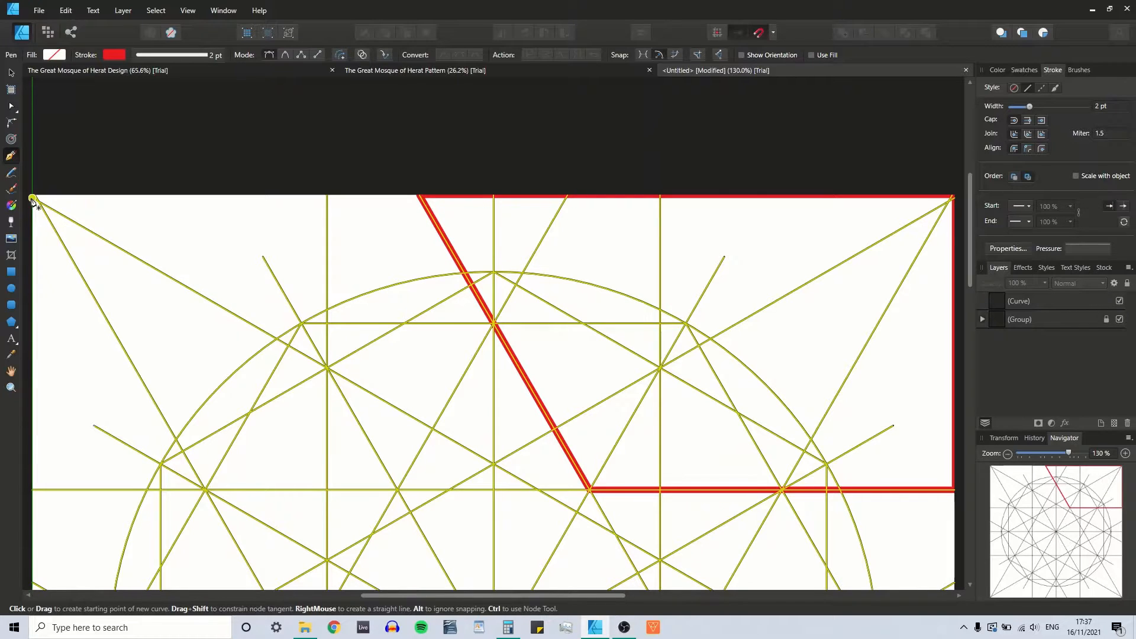
{"action": "left_click", "coordinate": [33, 199]}
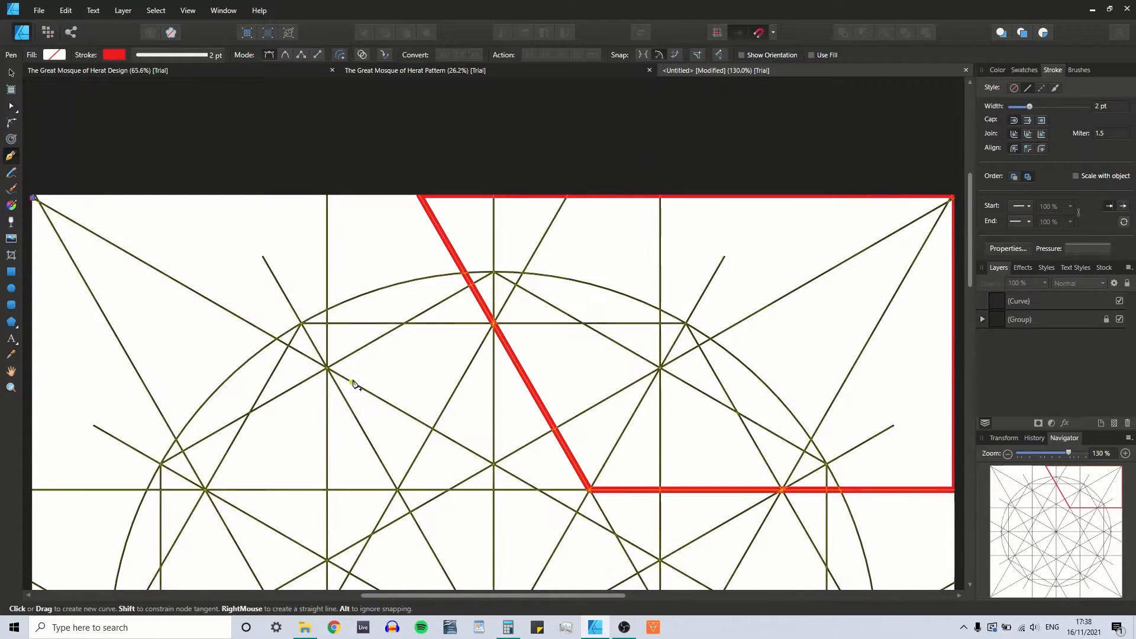
{"action": "left_click", "coordinate": [494, 465]}
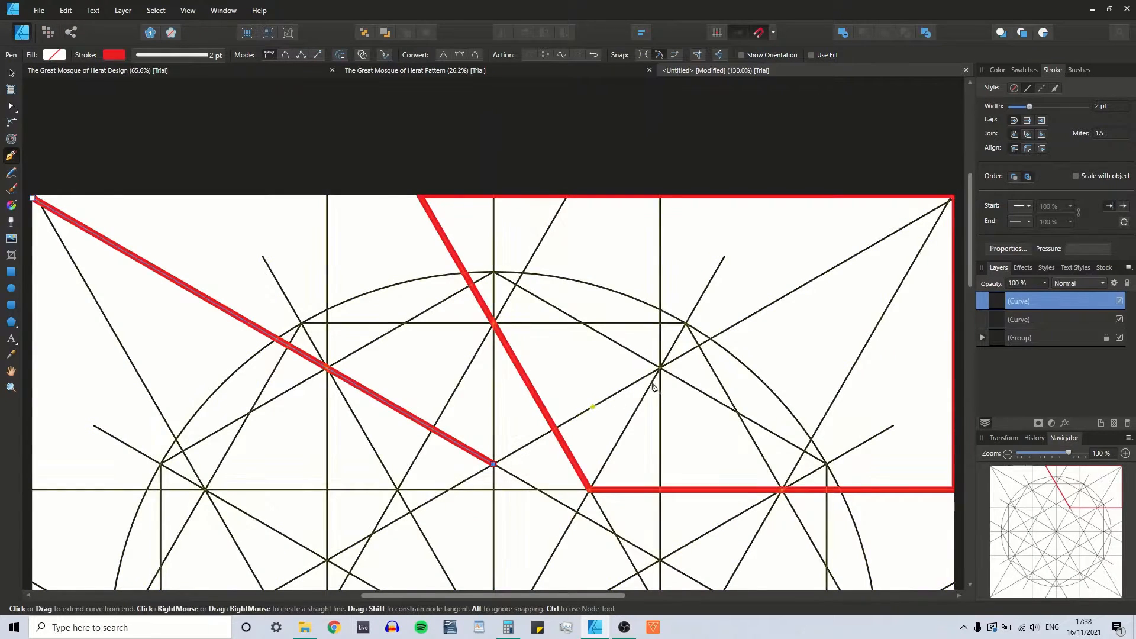
{"action": "left_click", "coordinate": [954, 197]}
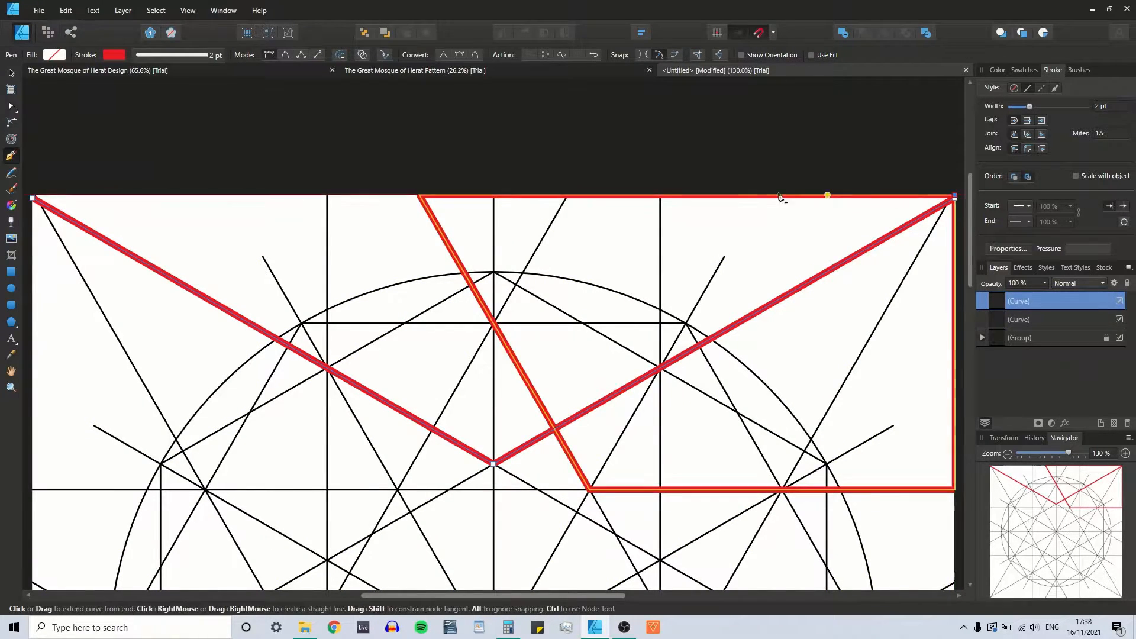
{"action": "left_click", "coordinate": [33, 196]}
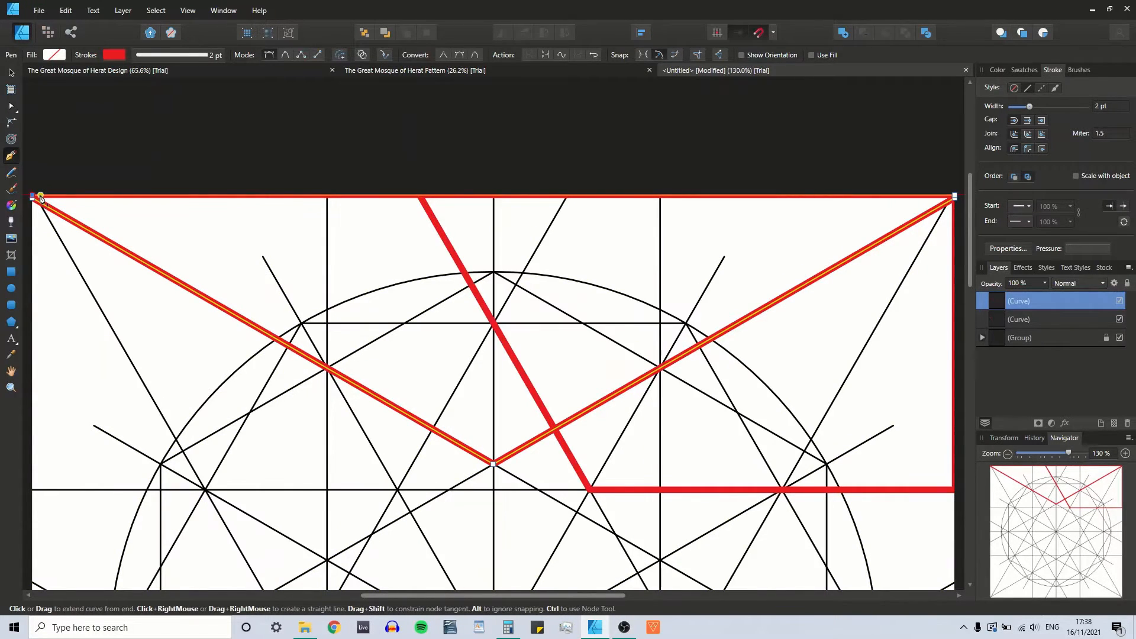
{"action": "left_click", "coordinate": [34, 197]}
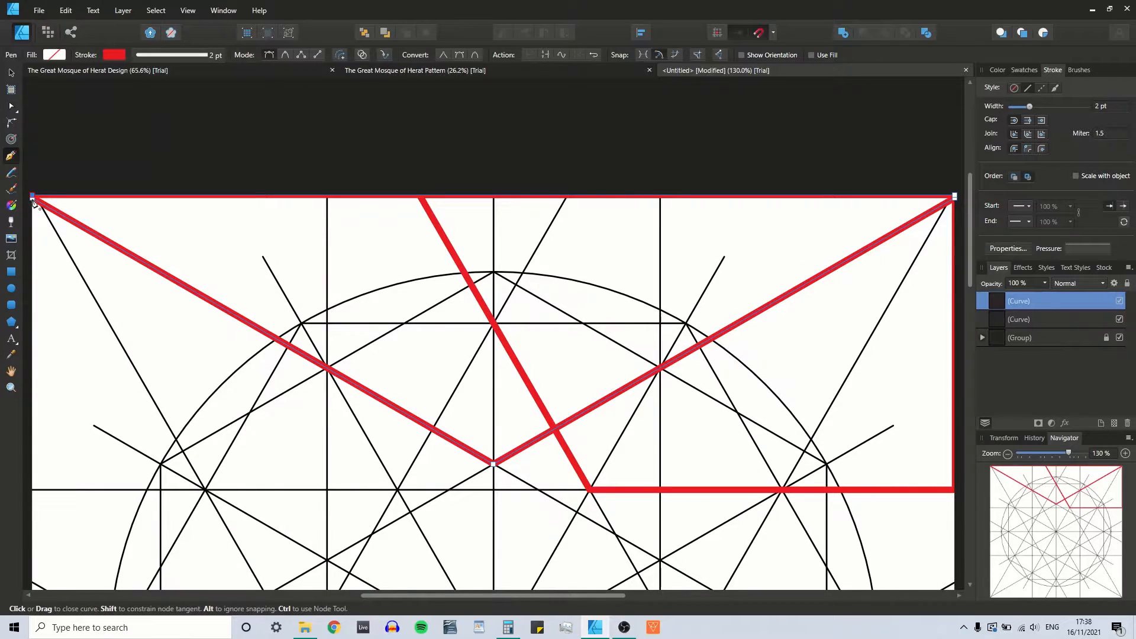
{"action": "left_click", "coordinate": [33, 200]}
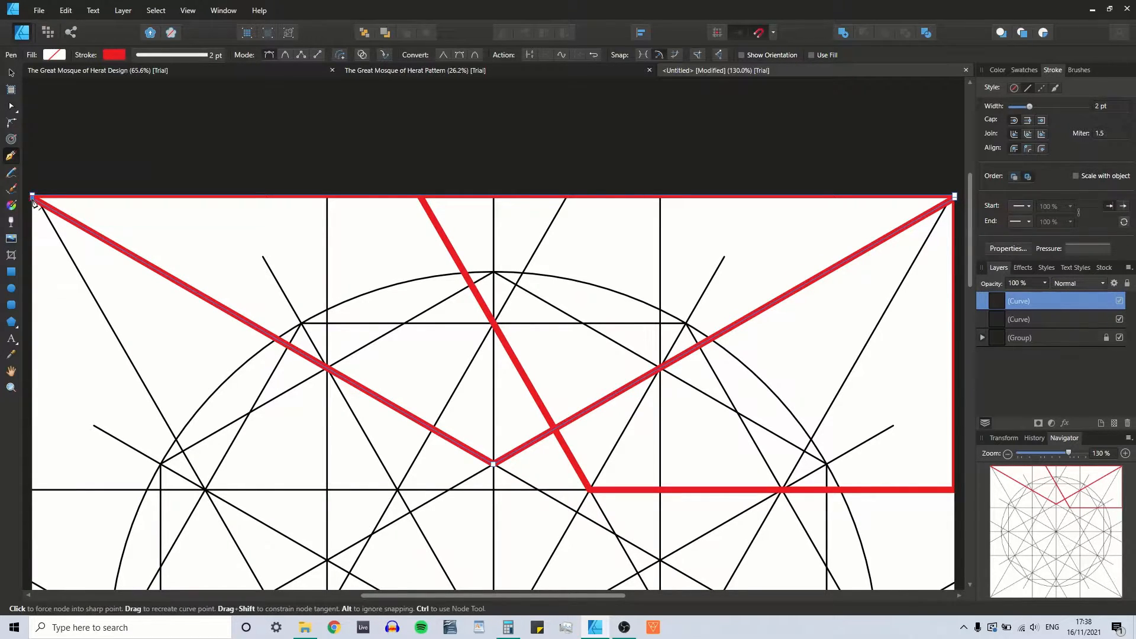
{"action": "left_click", "coordinate": [11, 72]}
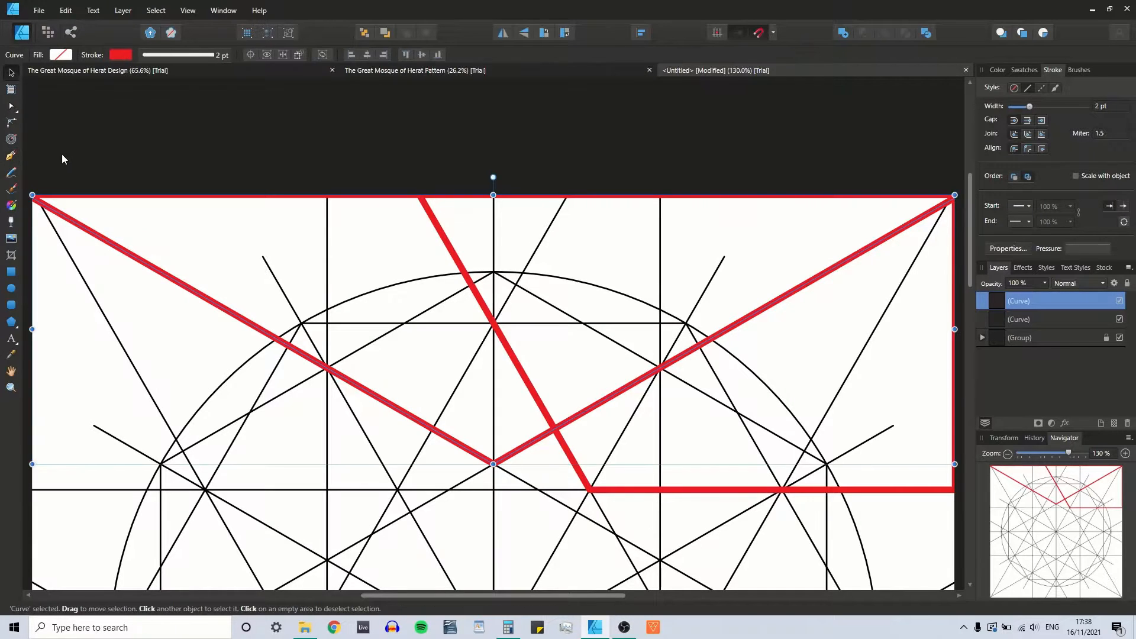
{"action": "left_click", "coordinate": [62, 154]}
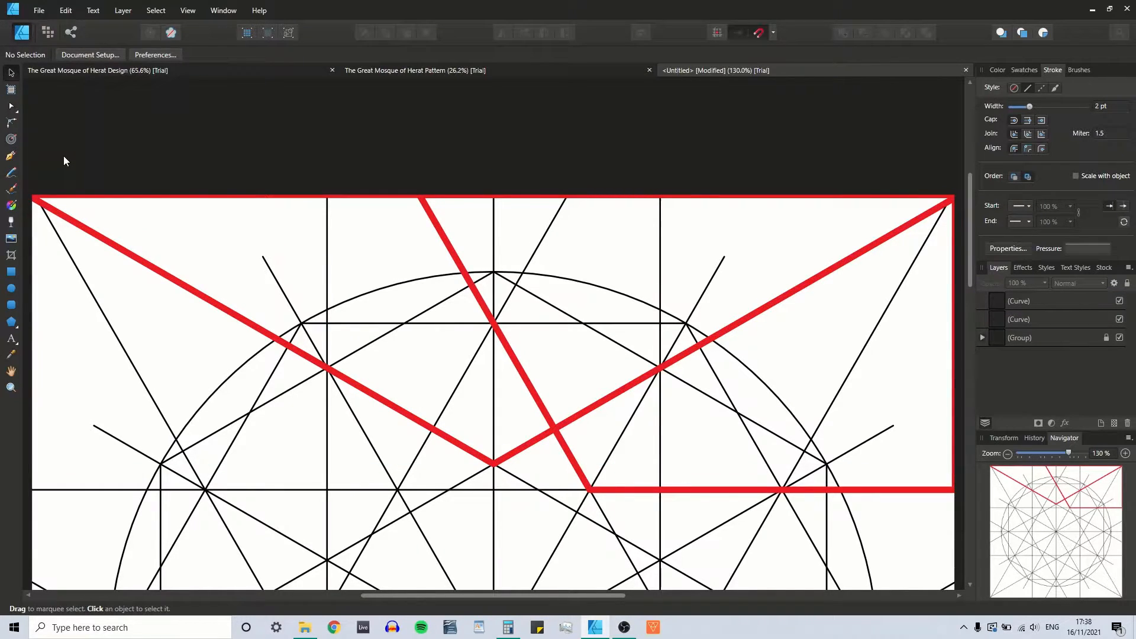
Examine the red triangle's corner at the page's top-left corner at 800% zoom.
{"action": "left_click", "coordinate": [11, 388]}
{"action": "left_click_drag", "start_coordinate": [36, 204], "coordinate": [33, 210]}
{"action": "left_click_drag", "start_coordinate": [95, 202], "coordinate": [102, 202]}
{"action": "left_click", "coordinate": [32, 206]}
{"action": "left_click", "coordinate": [32, 206]}
{"action": "left_click", "coordinate": [32, 206]}
{"action": "left_click", "coordinate": [32, 206]}
{"action": "left_click", "coordinate": [33, 206]}
{"action": "left_click", "coordinate": [34, 206]}
{"action": "left_click", "coordinate": [35, 206]}
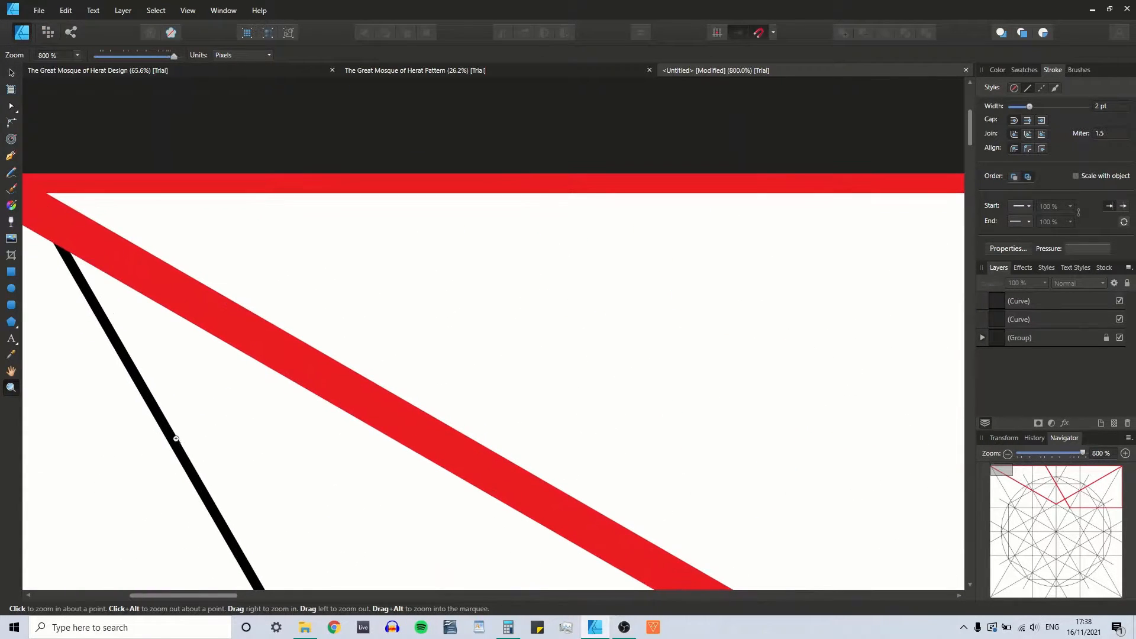
{"action": "left_click_drag", "start_coordinate": [227, 599], "coordinate": [200, 597]}
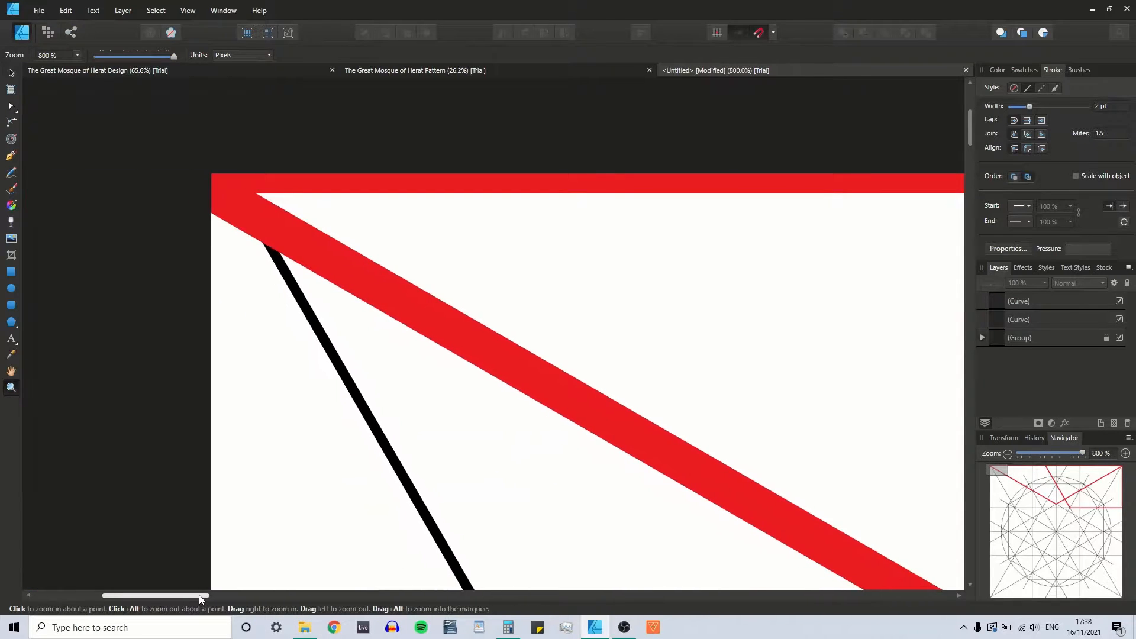
Reduce the red triangle's stroke width to 1 pt.
{"action": "left_click", "coordinate": [11, 73]}
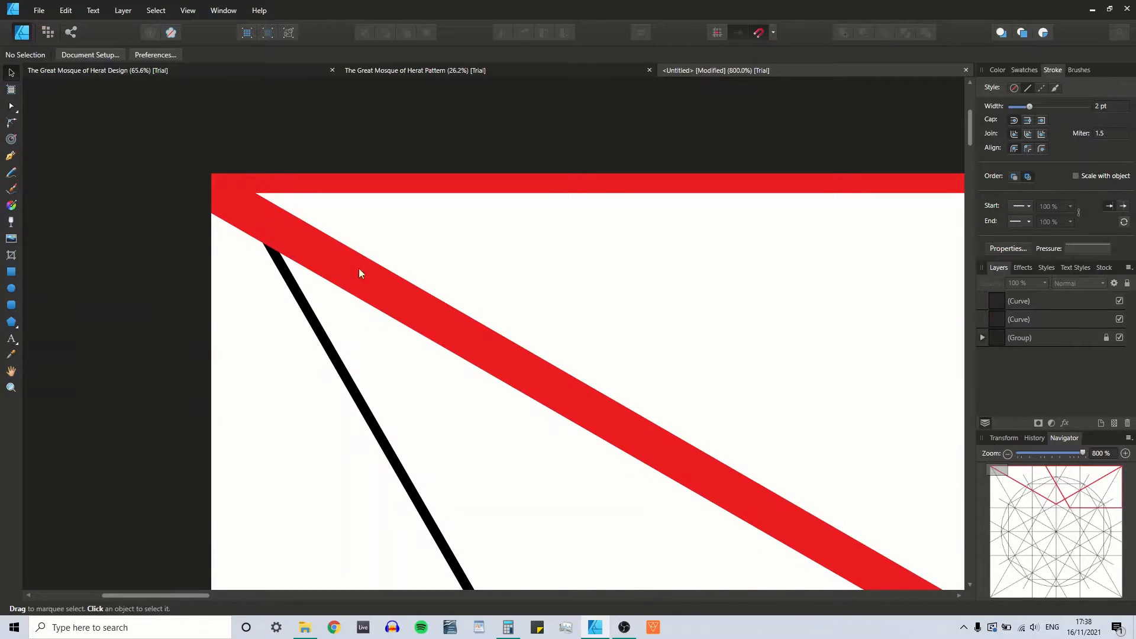
{"action": "left_click", "coordinate": [406, 298]}
{"action": "left_click", "coordinate": [1102, 107]}
{"action": "type", "text": "1"}
{"action": "key", "text": "Return"}
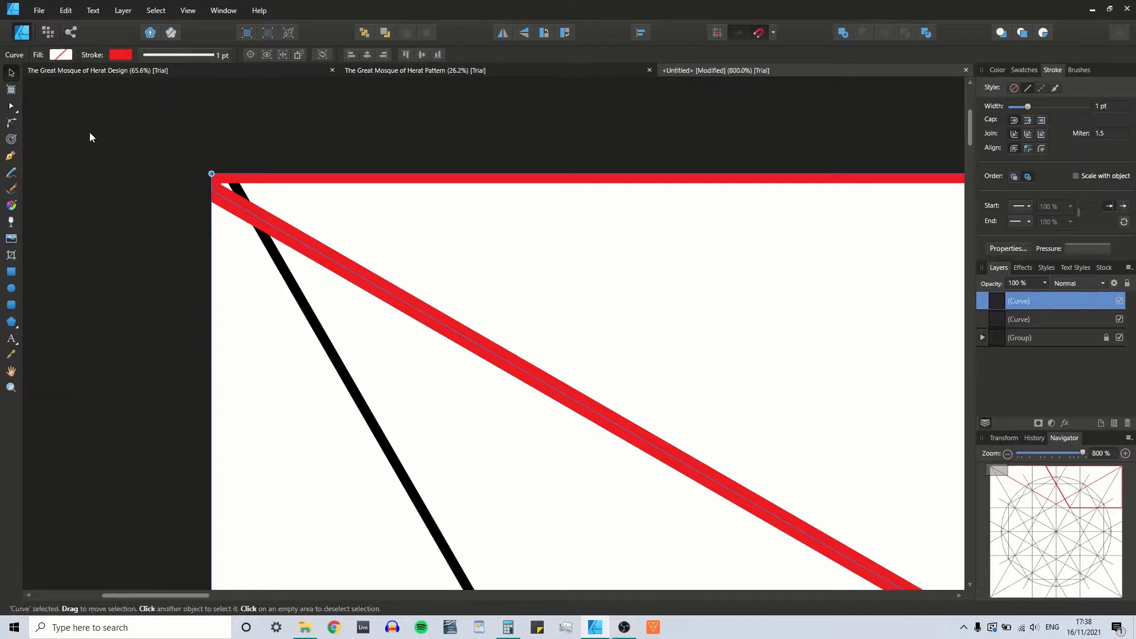
{"action": "left_click", "coordinate": [155, 175]}
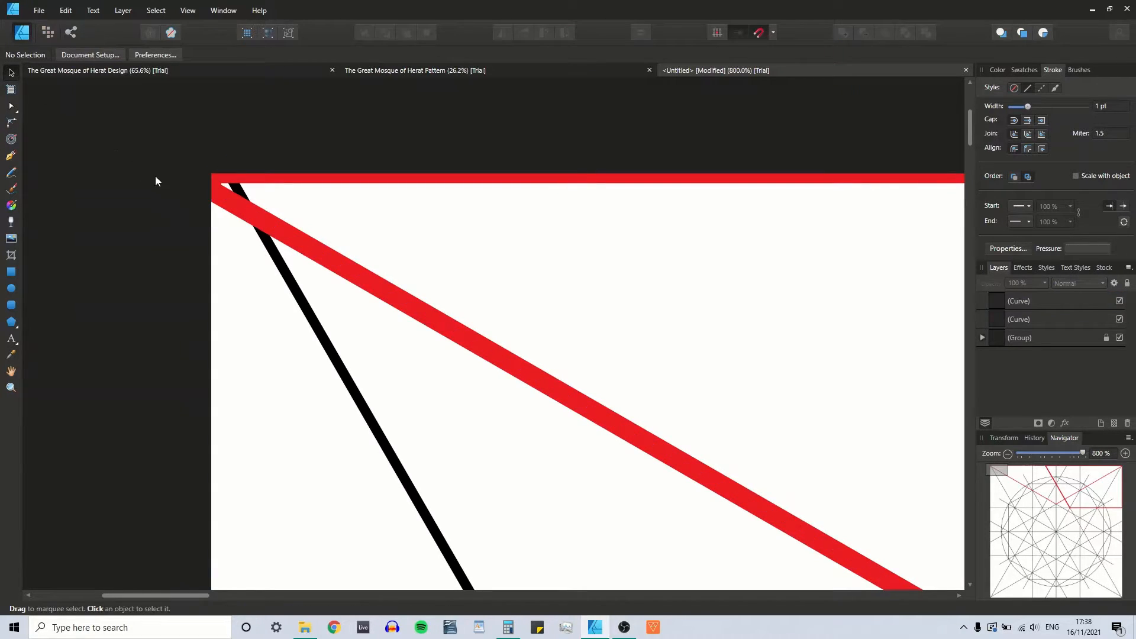
Inspect the red triangle's nodes at the page's top-left corner.
{"action": "left_click", "coordinate": [233, 200]}
{"action": "left_click", "coordinate": [11, 106]}
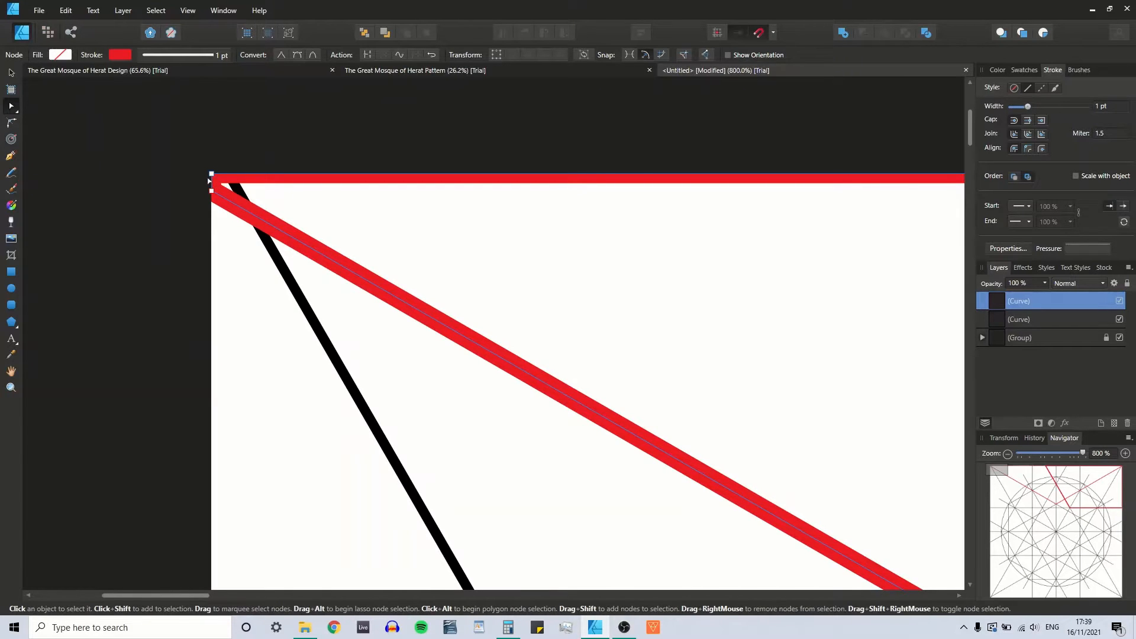
{"action": "key", "text": "v"}
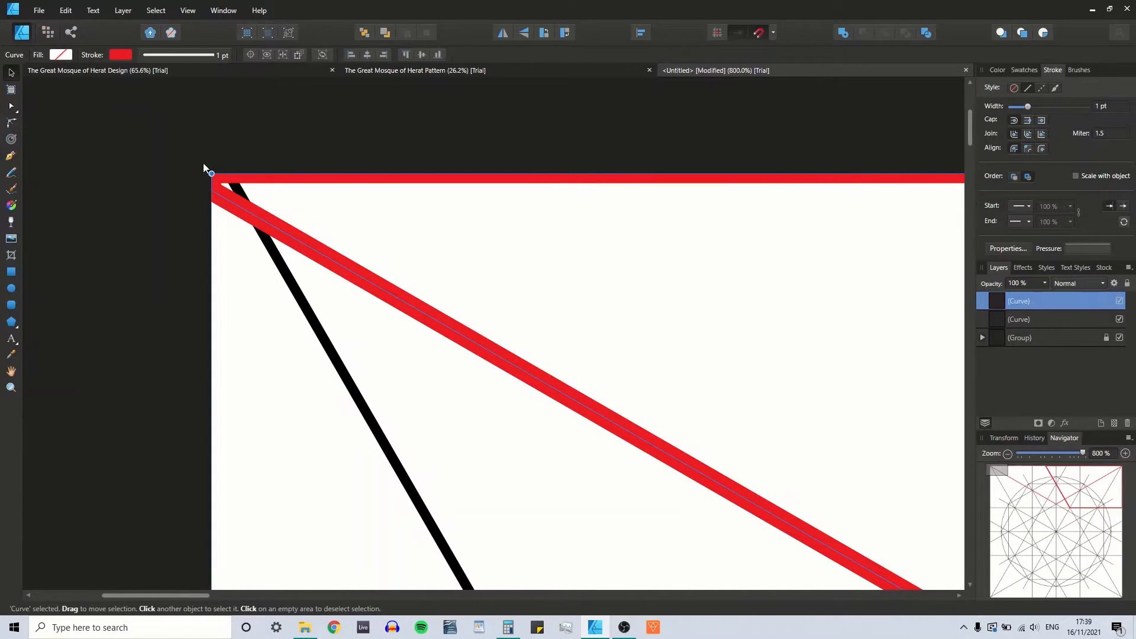
Check the red triangle's X and Y positions at its top-edge anchor points with the whole page in view.
{"action": "left_click", "coordinate": [171, 143]}
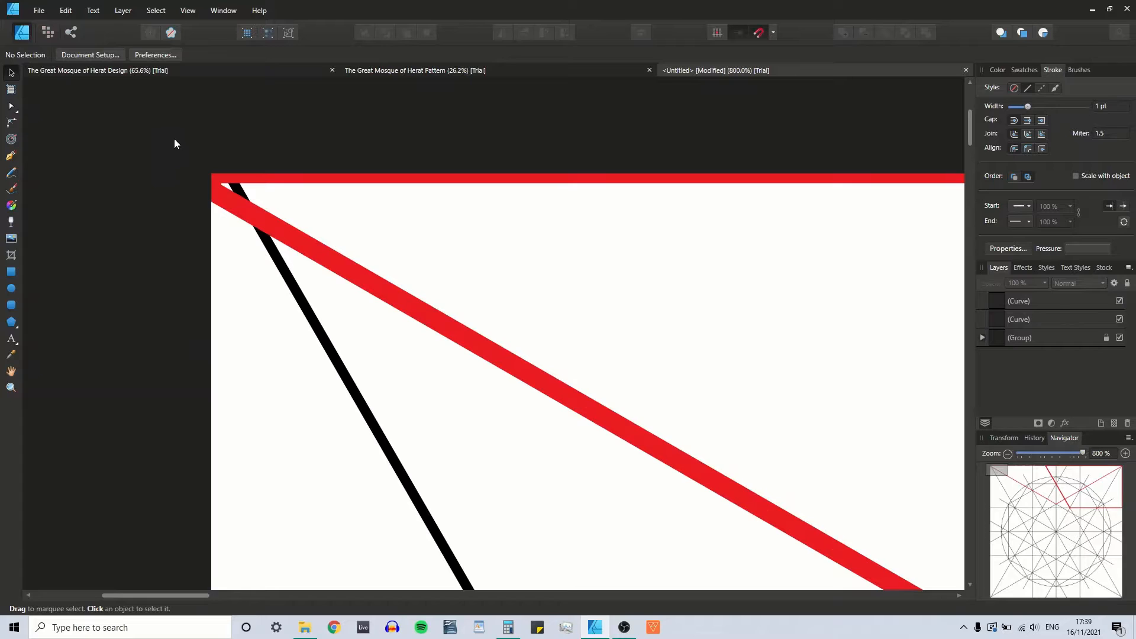
{"action": "key", "text": "ctrl+0"}
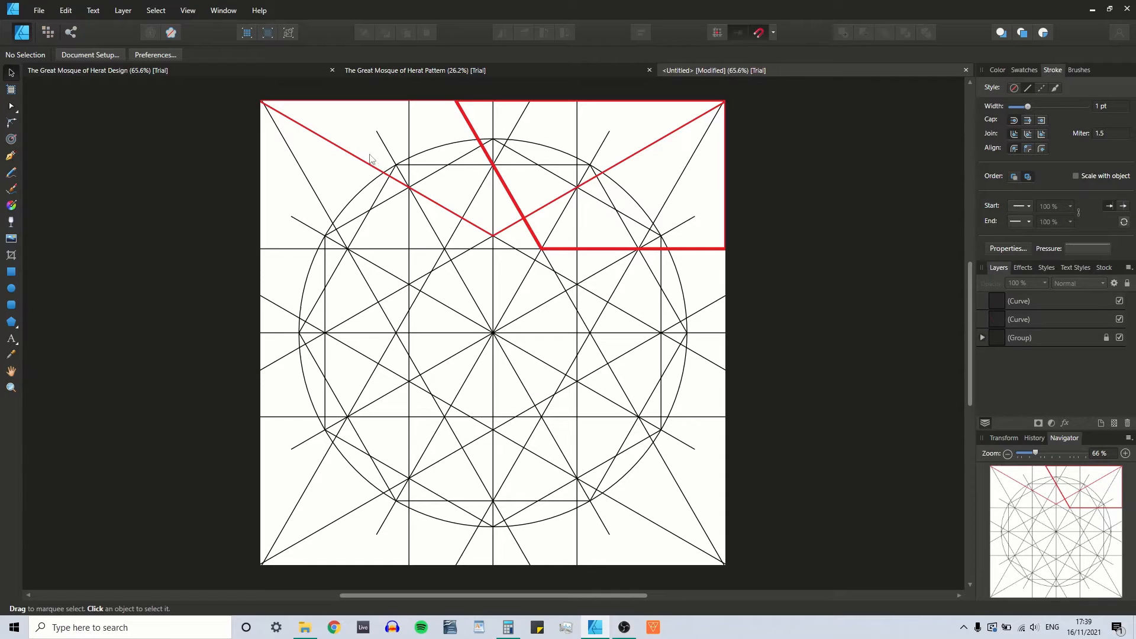
{"action": "left_click", "coordinate": [317, 135]}
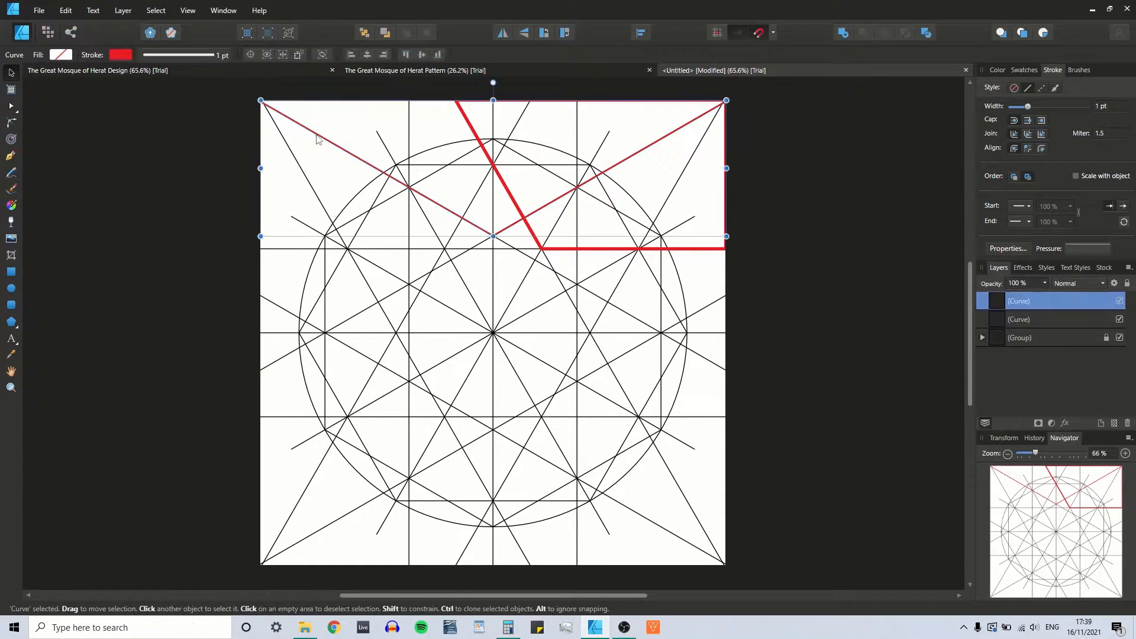
{"action": "left_click", "coordinate": [1004, 440]}
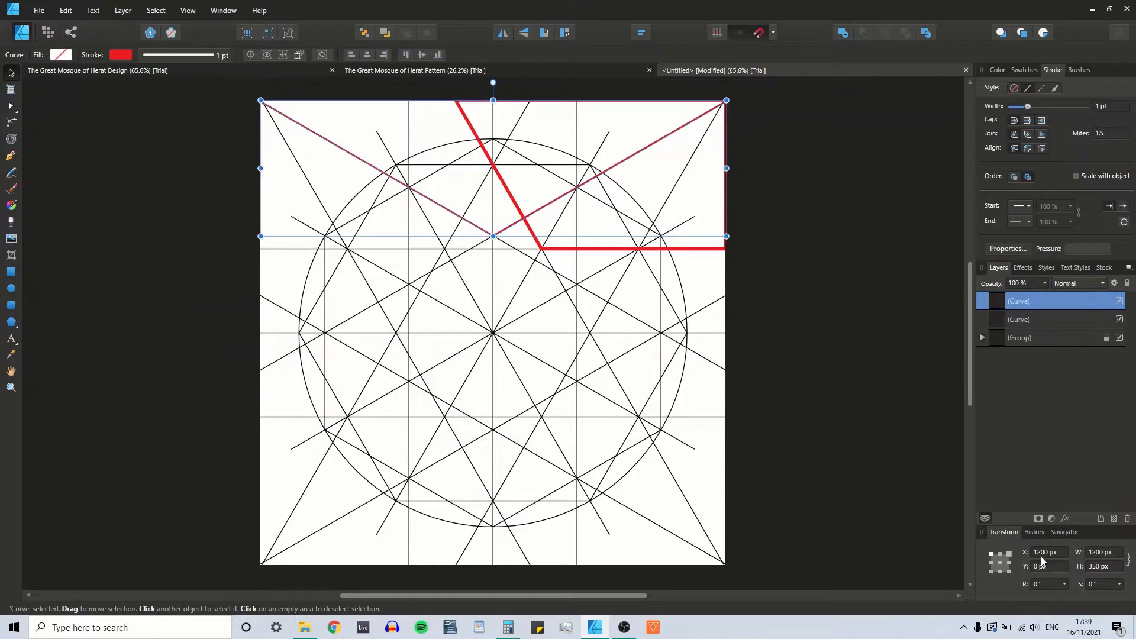
{"action": "left_click", "coordinate": [991, 554]}
{"action": "left_click", "coordinate": [1001, 555]}
{"action": "left_click", "coordinate": [1010, 554]}
{"action": "left_click", "coordinate": [816, 225]}
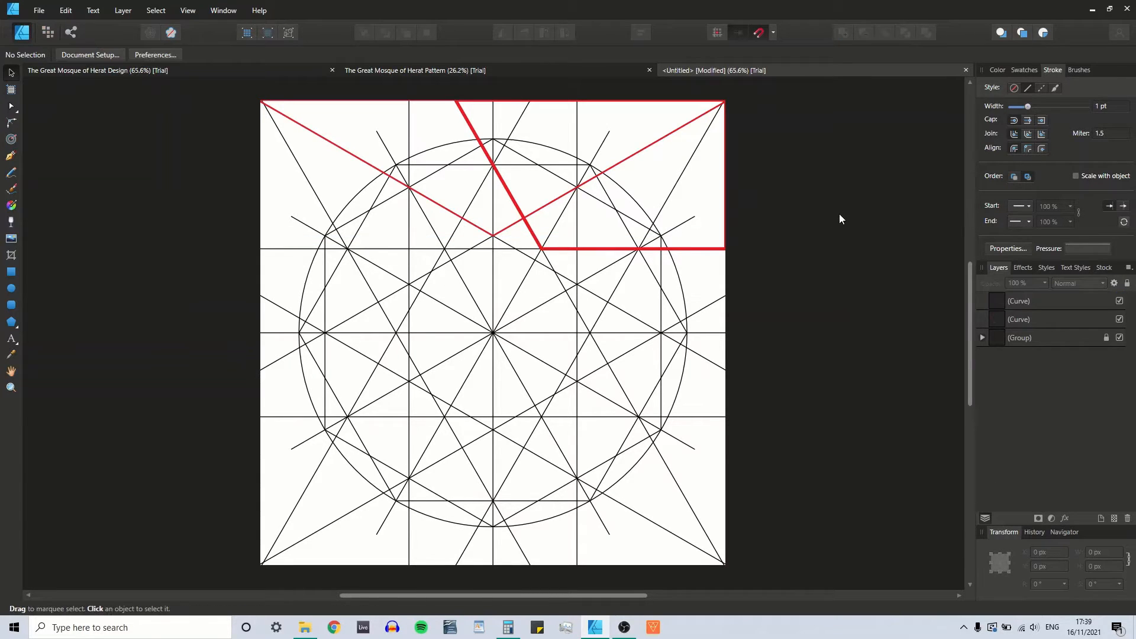
Set the red triangle's stroke width to 2 pt.
{"action": "left_click", "coordinate": [599, 174]}
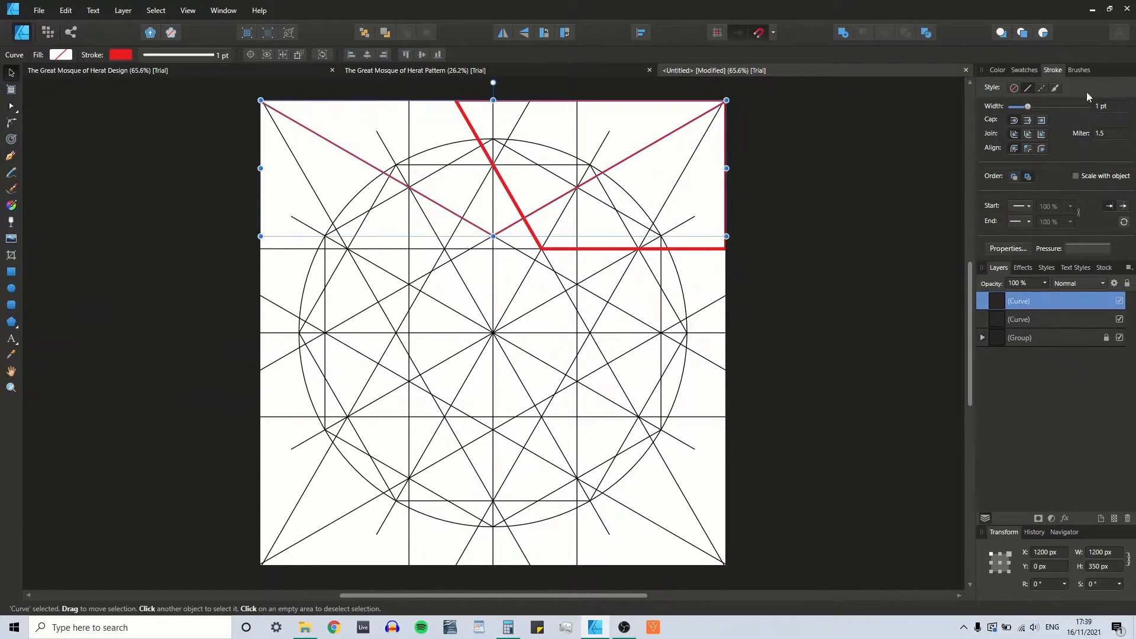
{"action": "left_click", "coordinate": [1101, 106]}
{"action": "type", "text": "2"}
{"action": "key", "text": "Return"}
{"action": "left_click", "coordinate": [876, 150]}
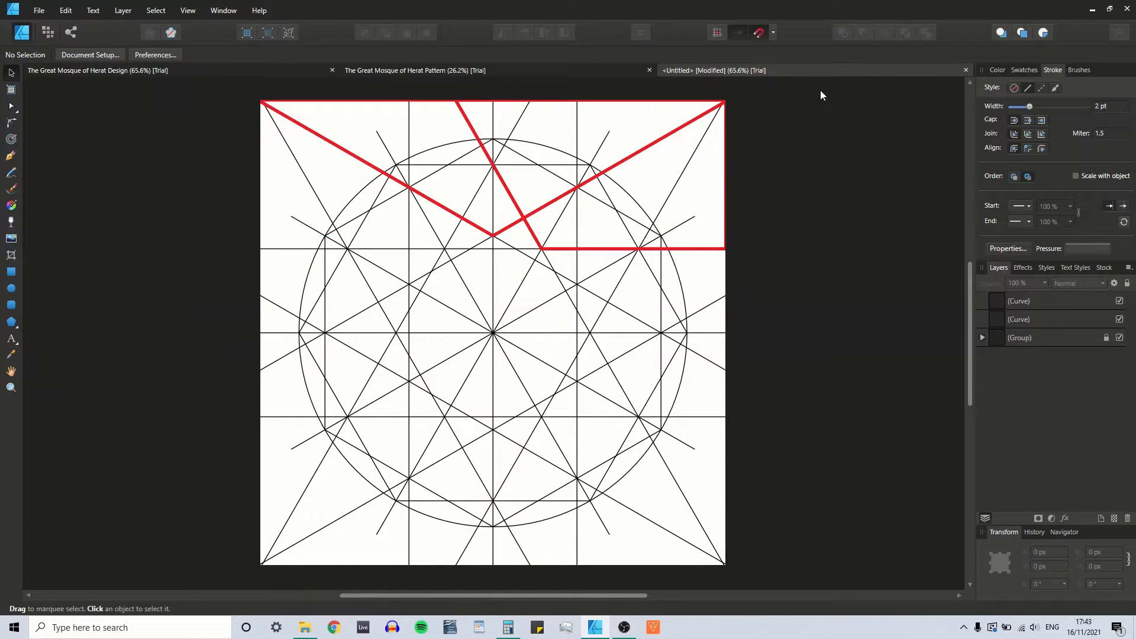
Place a vertically flipped duplicate of both red shapes against the page's bottom edge, centred on the page.
{"action": "left_click_drag", "start_coordinate": [746, 88], "coordinate": [173, 275]}
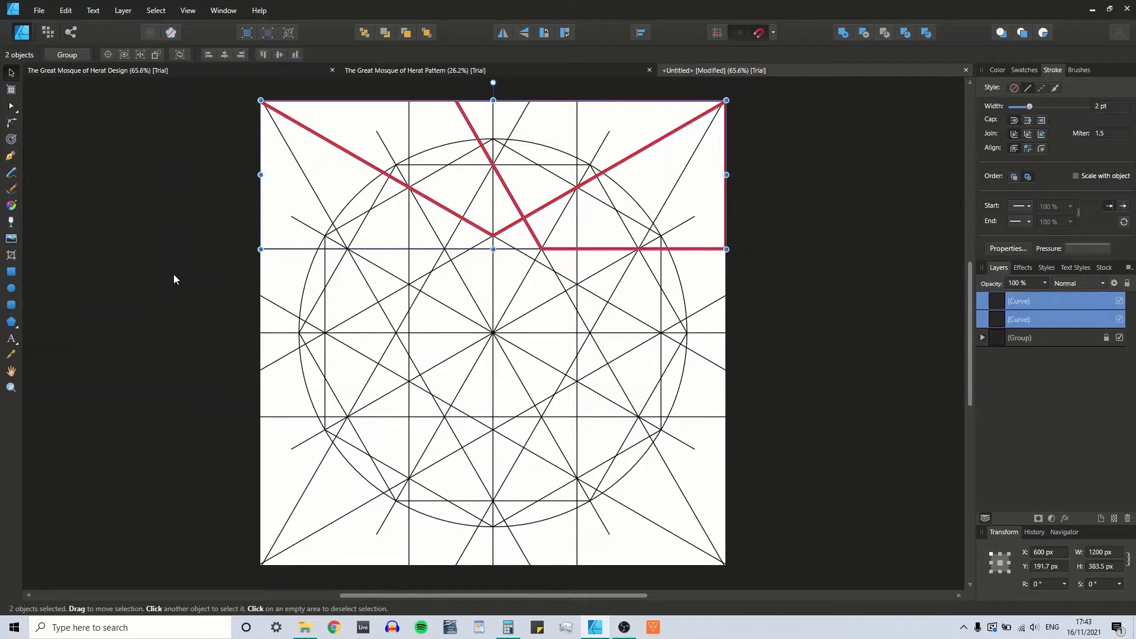
{"action": "key", "text": "ctrl+j"}
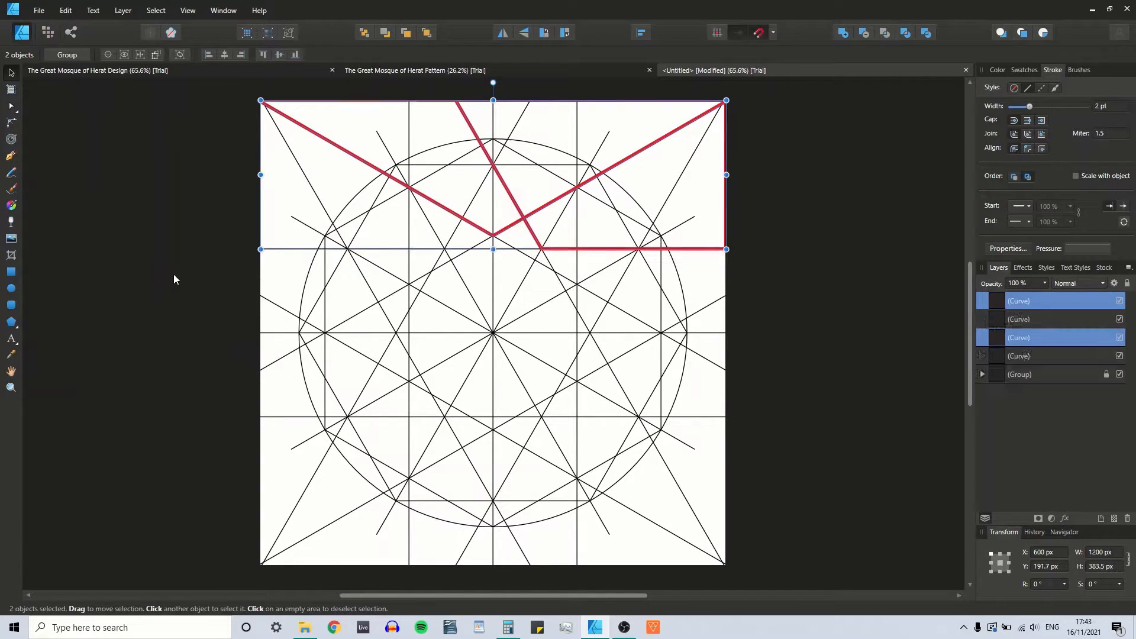
{"action": "left_click", "coordinate": [524, 33]}
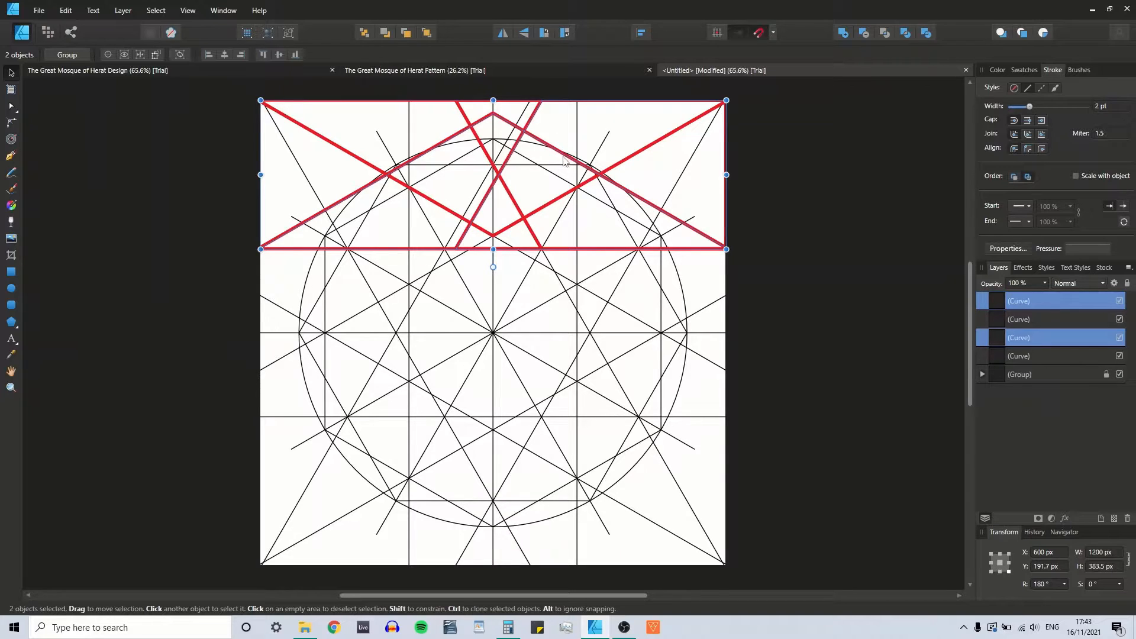
{"action": "left_click_drag", "start_coordinate": [566, 155], "coordinate": [564, 474]}
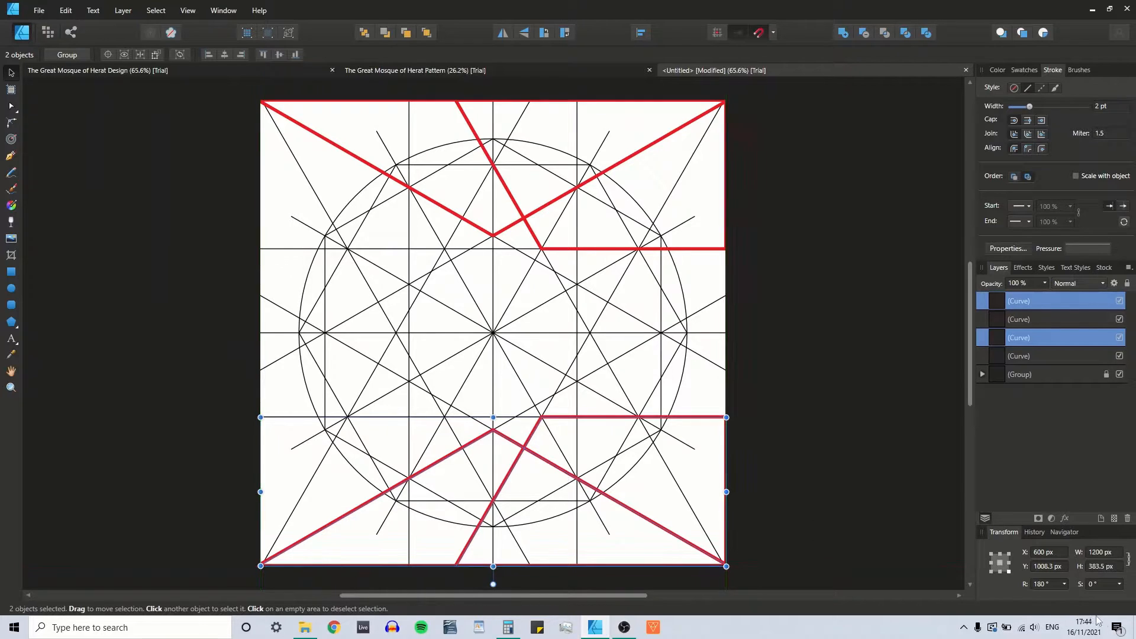
Check the duplicated shapes' anchor coordinates along the page's bottom edge and flip the duplicates horizontally.
{"action": "left_click", "coordinate": [1000, 573]}
{"action": "left_click", "coordinate": [1008, 572]}
{"action": "left_click", "coordinate": [990, 572]}
{"action": "left_click", "coordinate": [1000, 562]}
{"action": "left_click", "coordinate": [502, 32]}
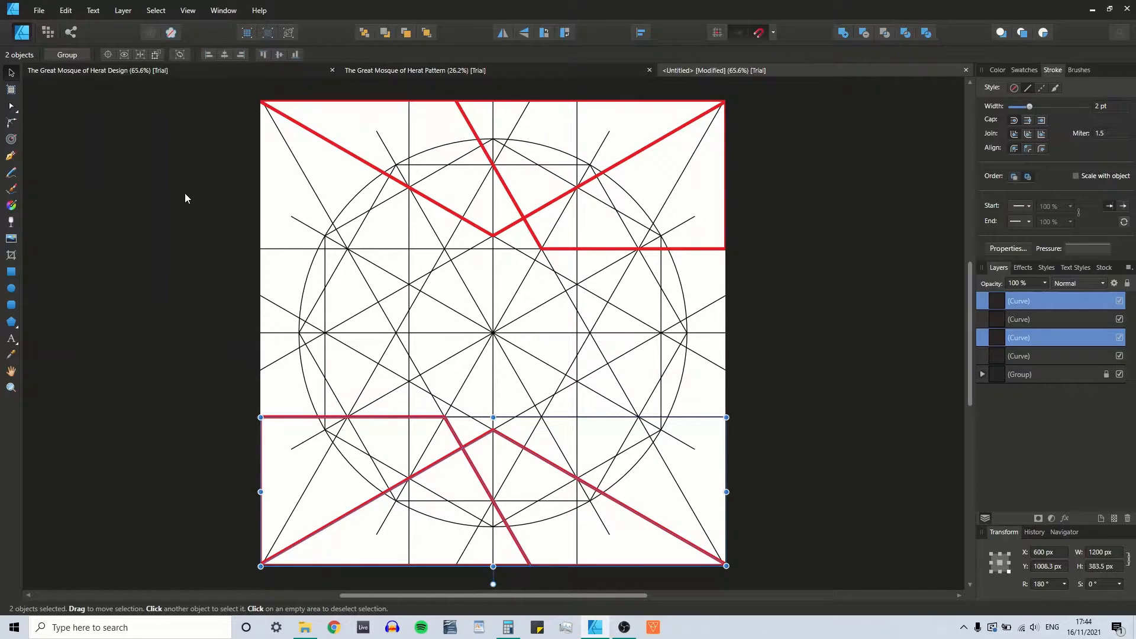
Duplicate all four red shapes twice about the page centre, rotating each set of copies by a further 60°.
{"action": "key", "text": "ctrl+a"}
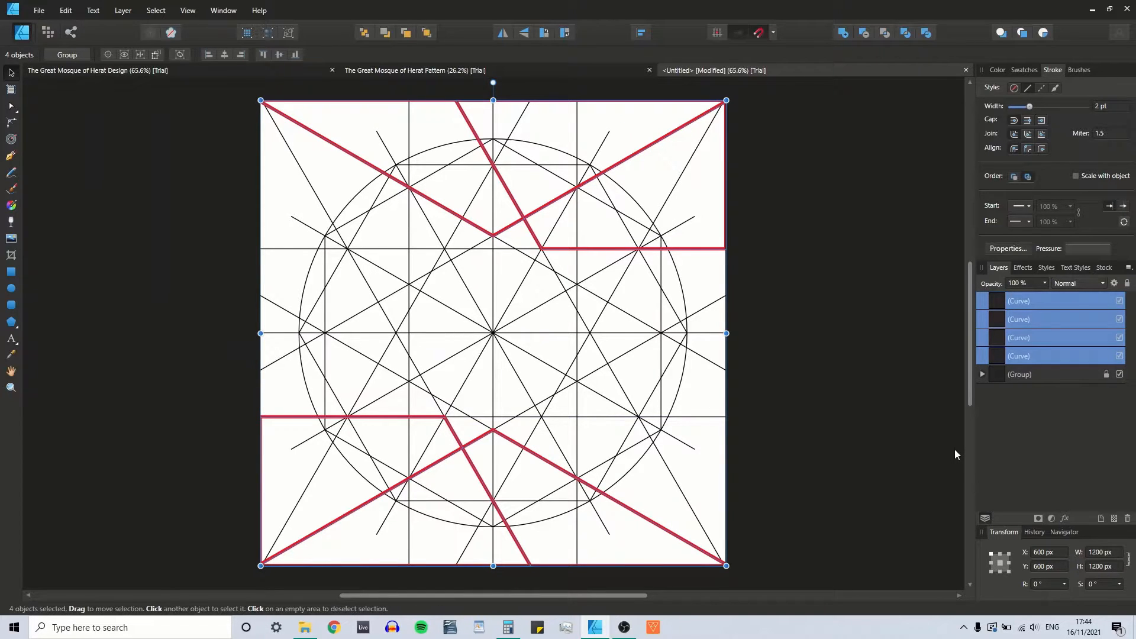
{"action": "key", "text": "ctrl+j"}
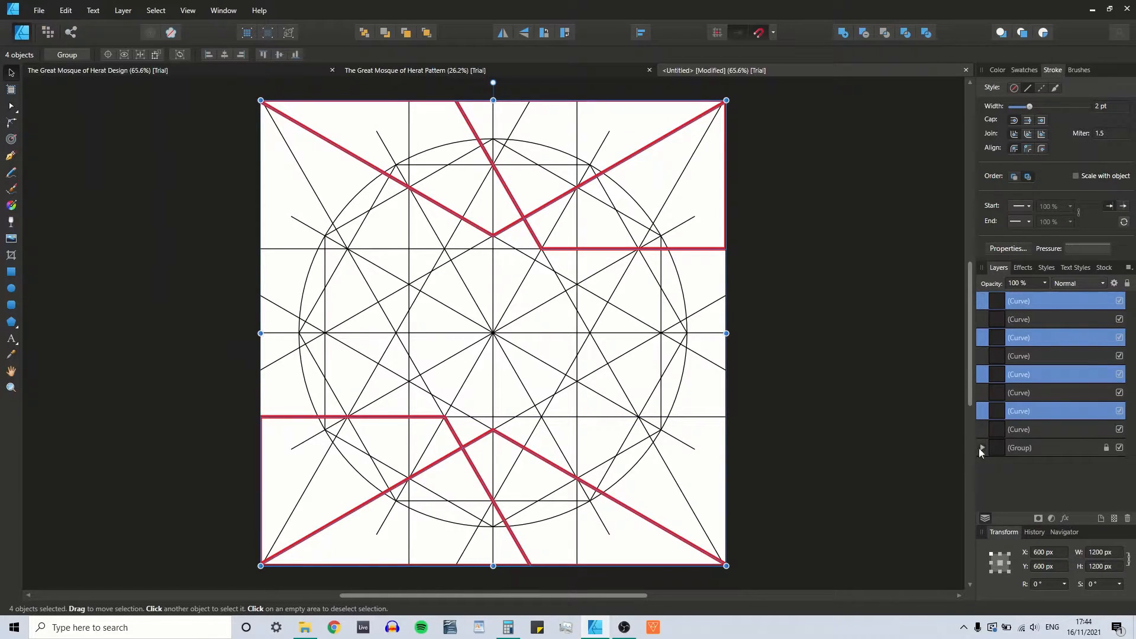
{"action": "left_click", "coordinate": [1045, 584]}
{"action": "type", "text": "60"}
{"action": "key", "text": "Return"}
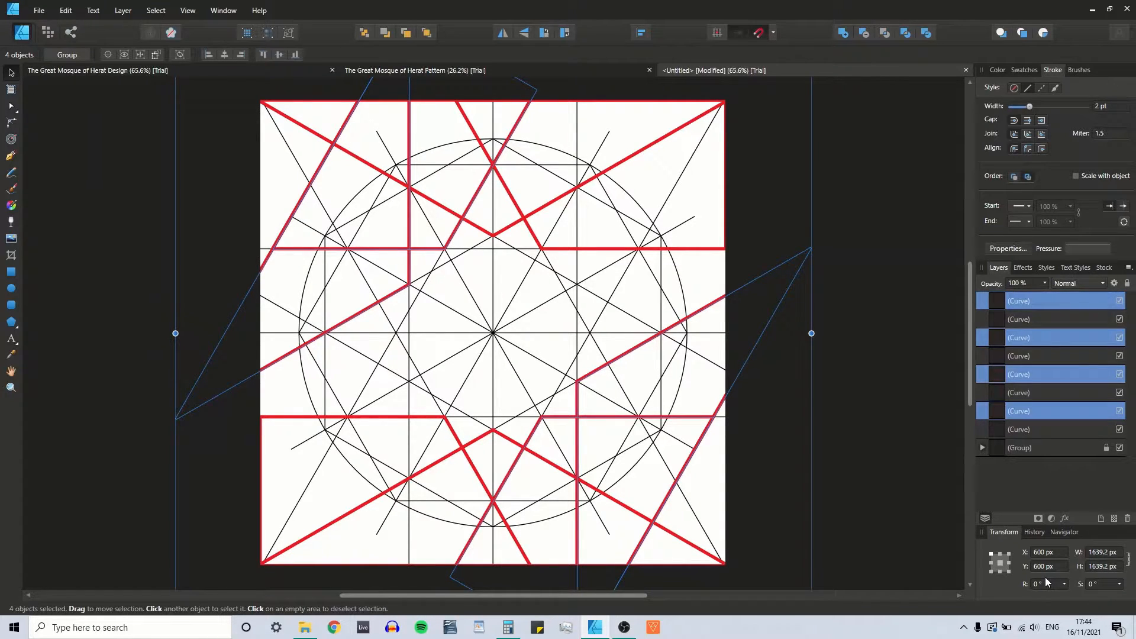
{"action": "key", "text": "ctrl+j"}
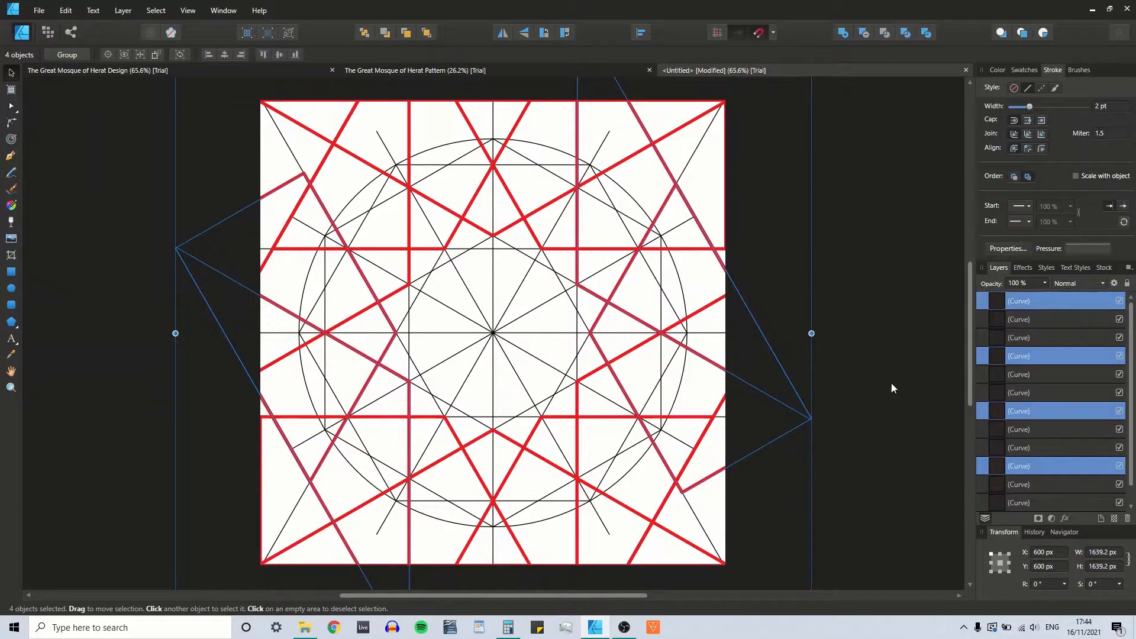
{"action": "left_click", "coordinate": [871, 332]}
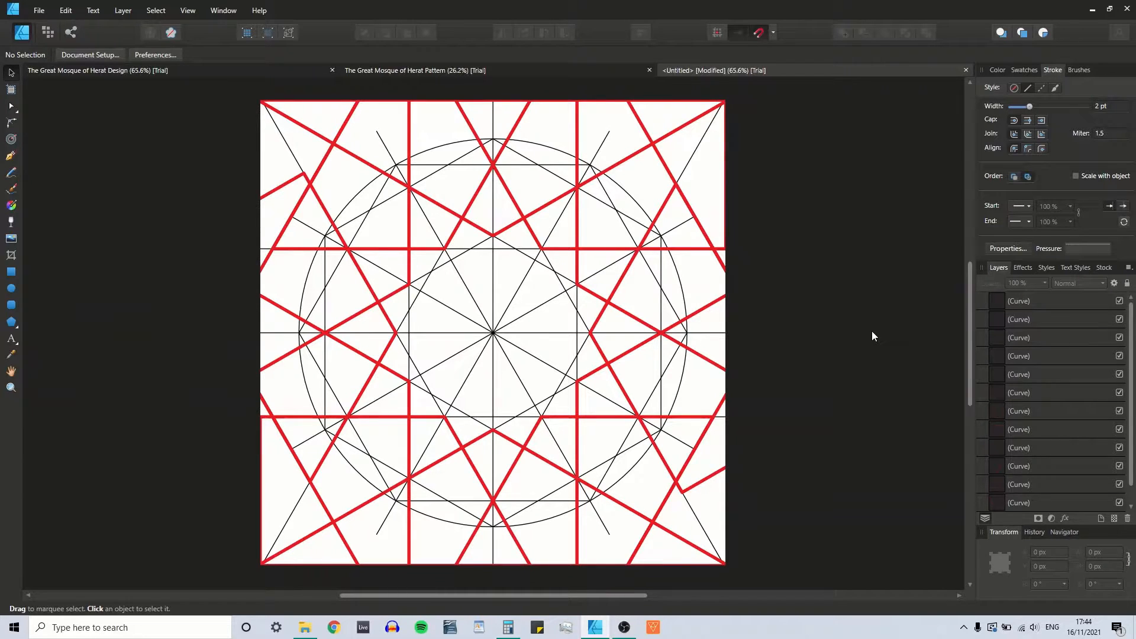
Hide the locked construction grid group beneath the red shapes.
{"action": "scroll", "coordinate": [1130, 390], "scroll_direction": "down", "scroll_amount": 1}
{"action": "left_click", "coordinate": [1118, 503]}
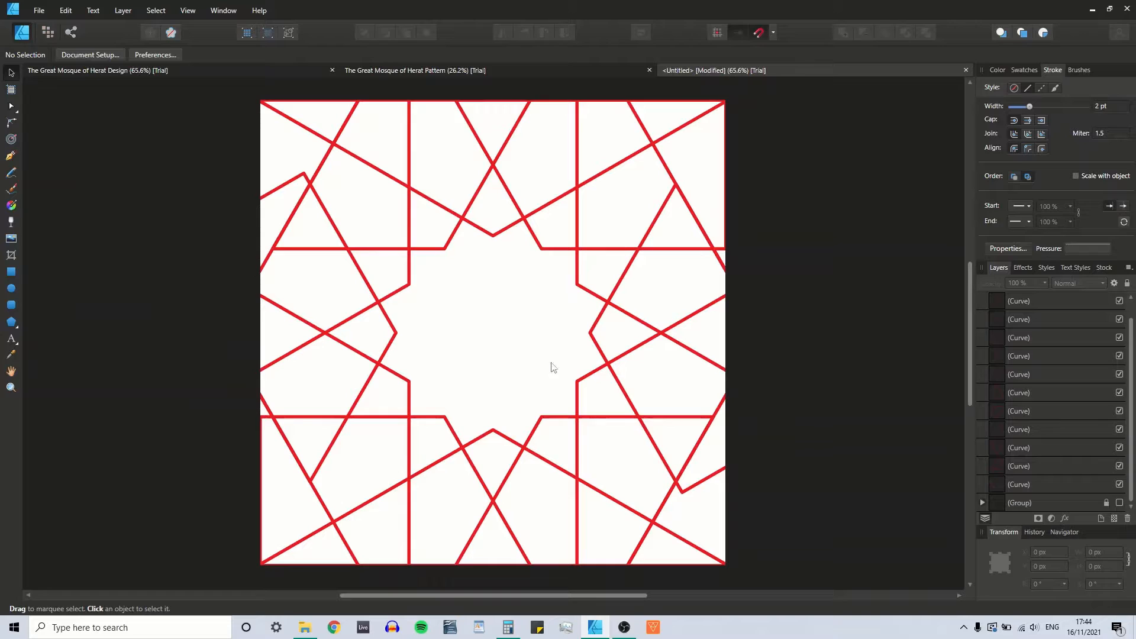
{"action": "left_click", "coordinate": [348, 323]}
{"action": "left_click_drag", "start_coordinate": [347, 324], "coordinate": [310, 352]}
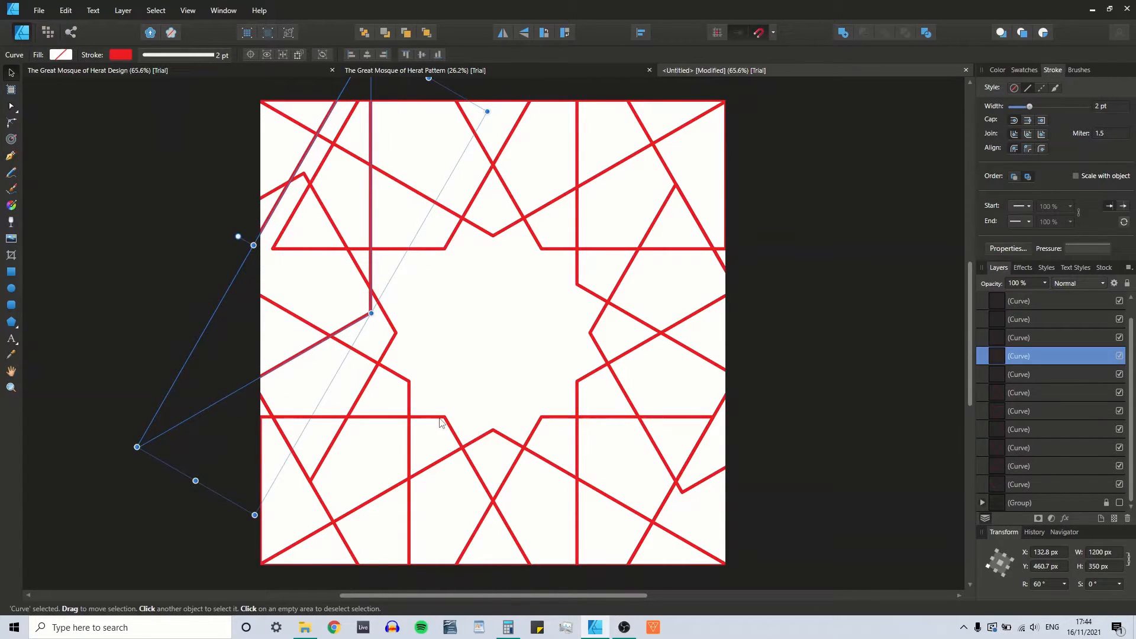
{"action": "key", "text": "ctrl+z"}
{"action": "left_click", "coordinate": [179, 194]}
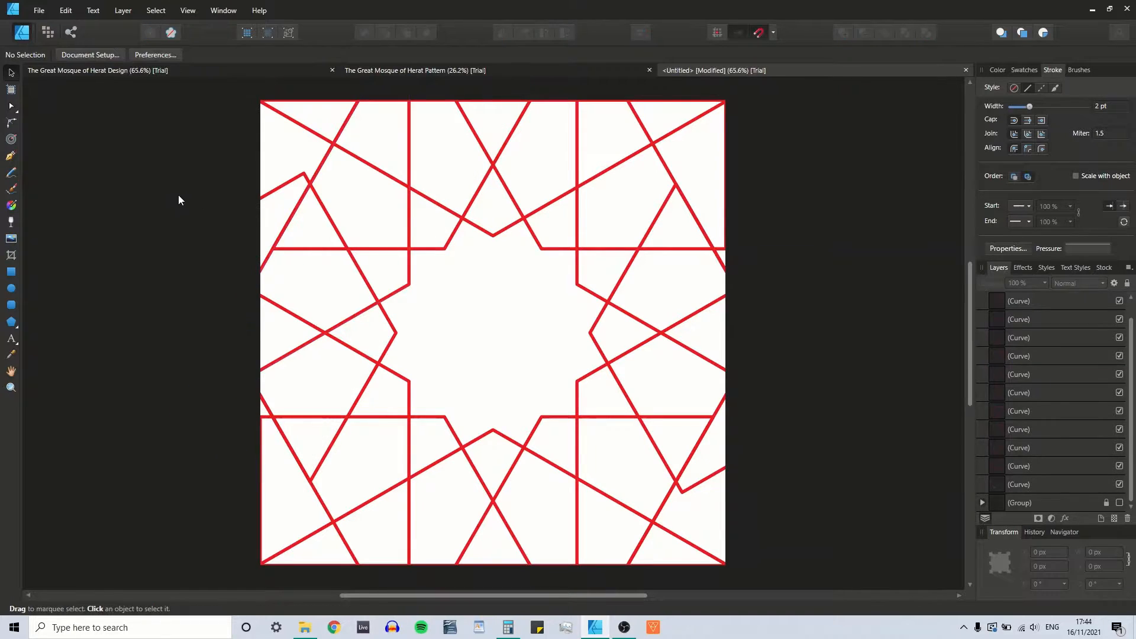
Show the page grid and enable snapping to it in preparation for drawing a polygon.
{"action": "left_click", "coordinate": [10, 324]}
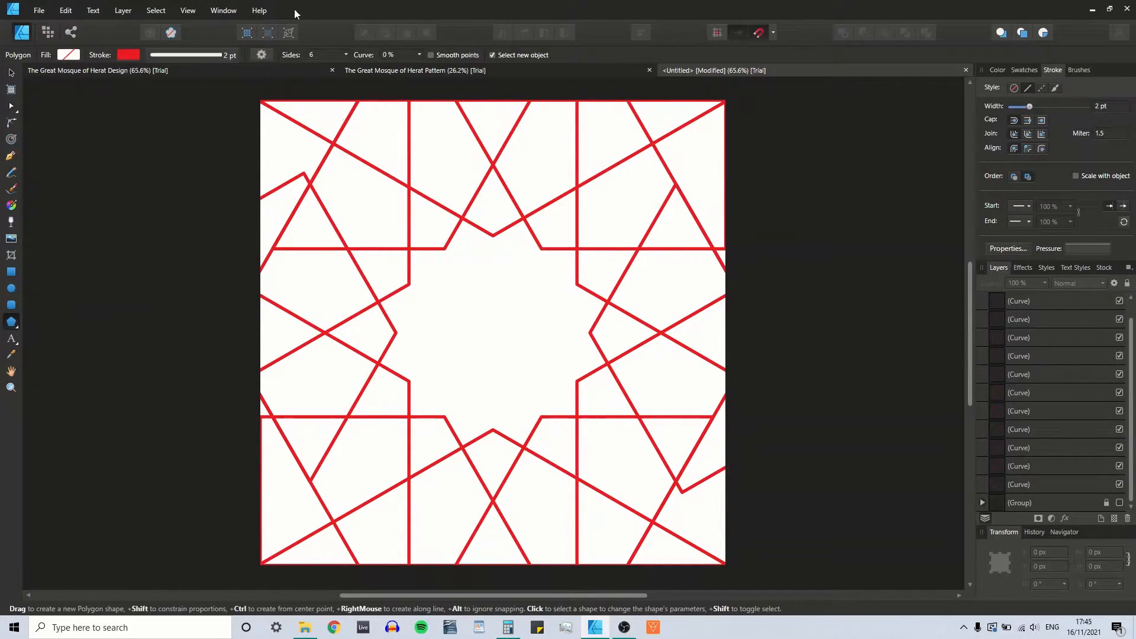
{"action": "left_click", "coordinate": [223, 11]}
{"action": "mouse_move", "coordinate": [187, 10]}
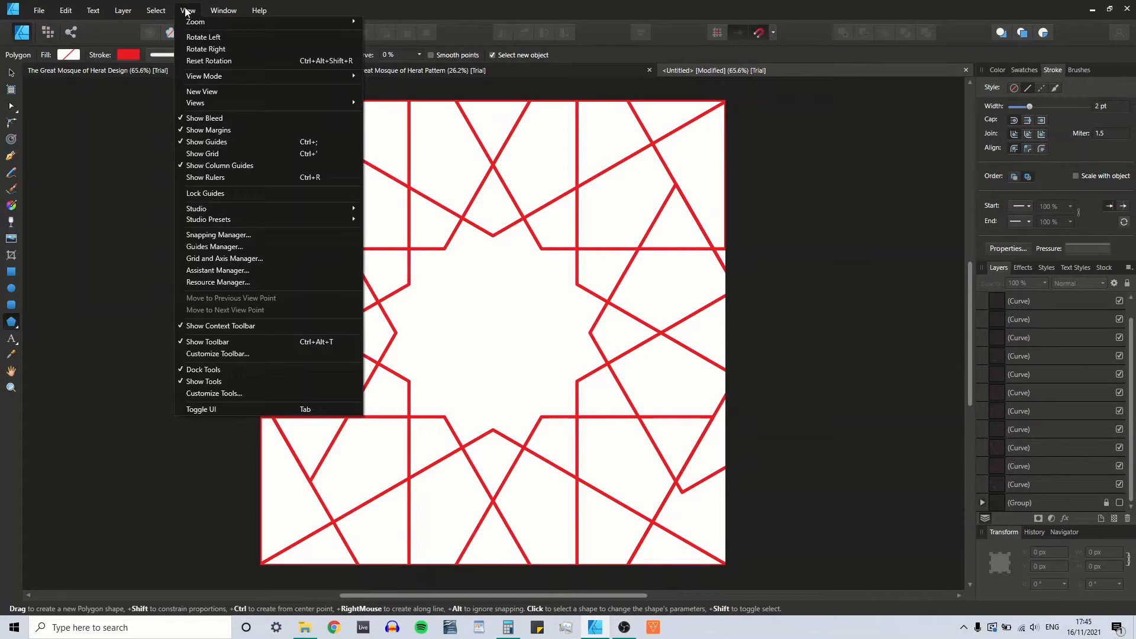
{"action": "left_click", "coordinate": [219, 154]}
{"action": "left_click", "coordinate": [773, 33]}
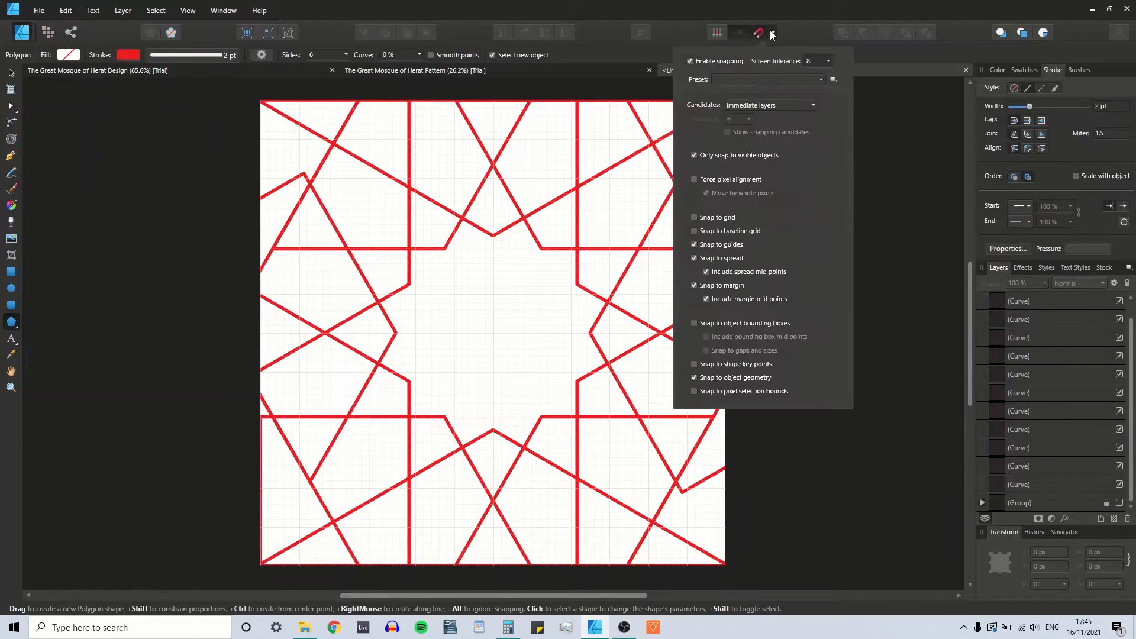
{"action": "left_click", "coordinate": [694, 217]}
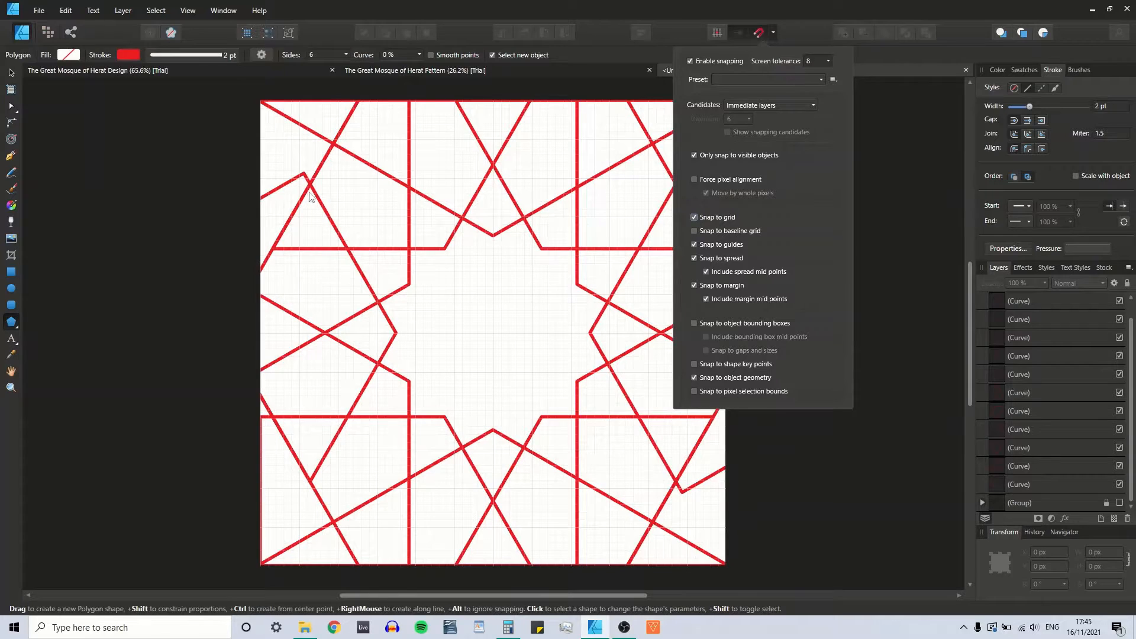
{"action": "left_click", "coordinate": [299, 142]}
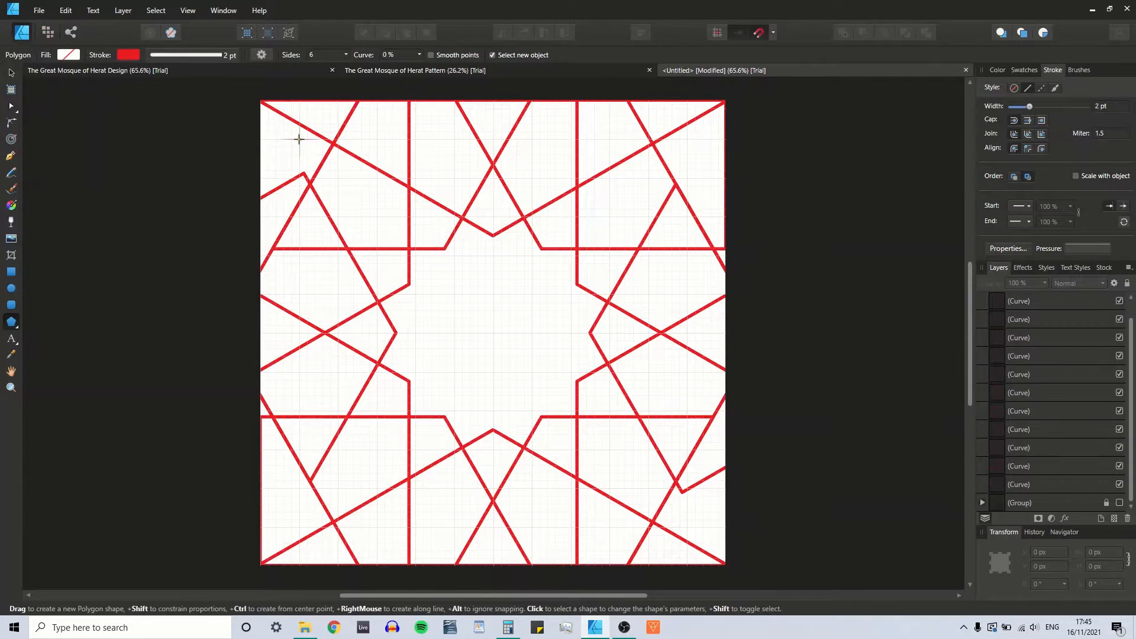
Draw a six-sided red polygon with a 1000 × 1000 px bounding box, centred on the page.
{"action": "left_click_drag", "start_coordinate": [300, 139], "coordinate": [685, 527]}
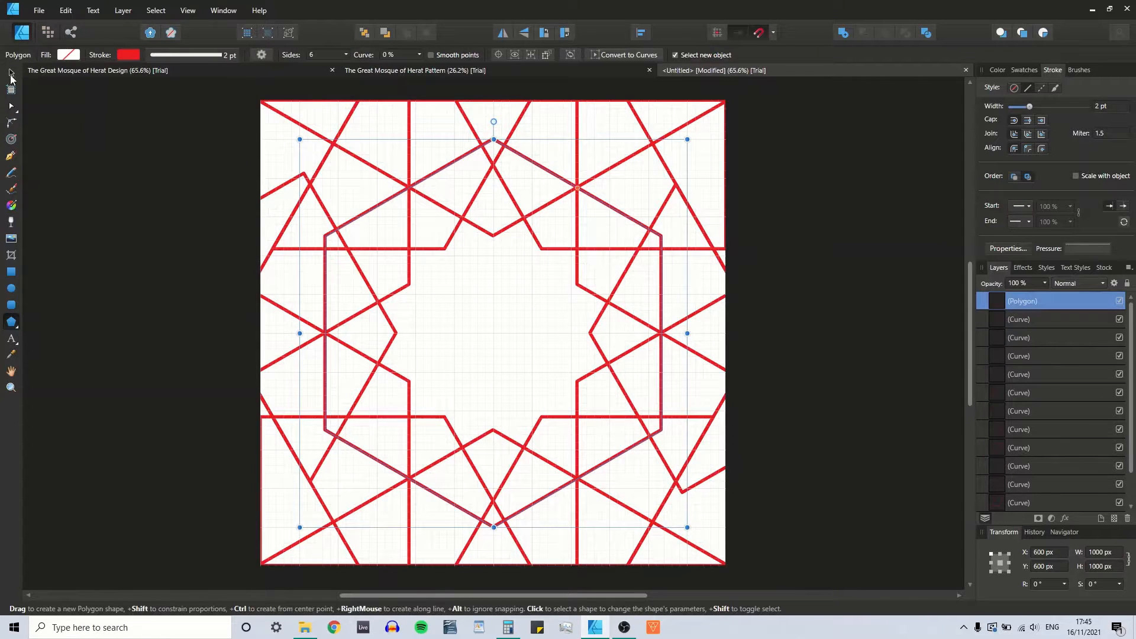
{"action": "left_click", "coordinate": [11, 73]}
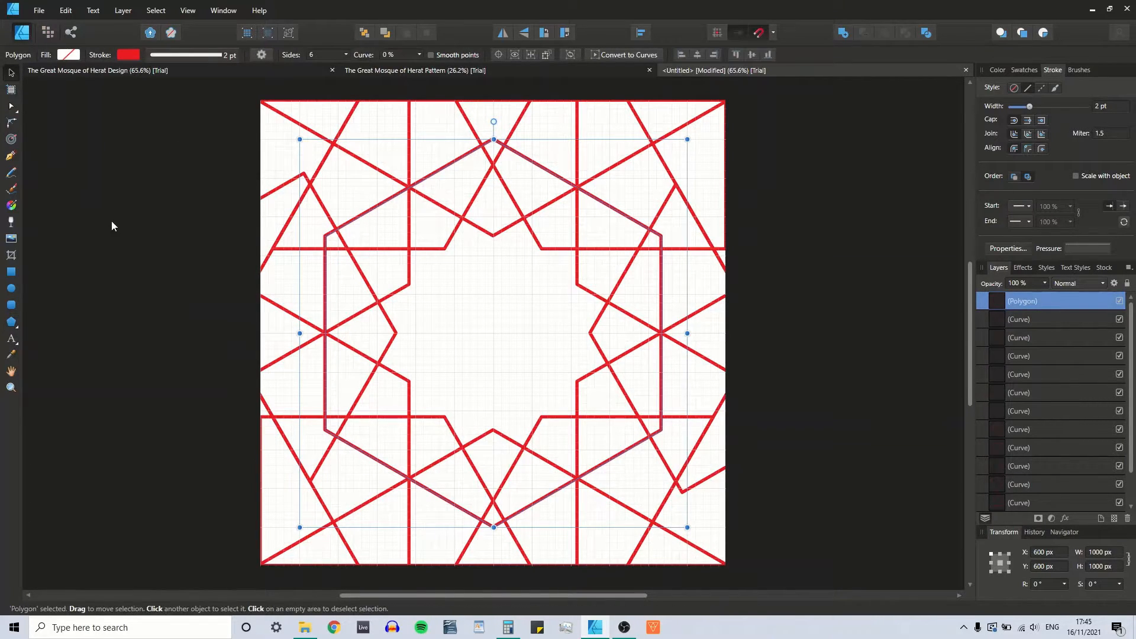
{"action": "left_click", "coordinate": [176, 206]}
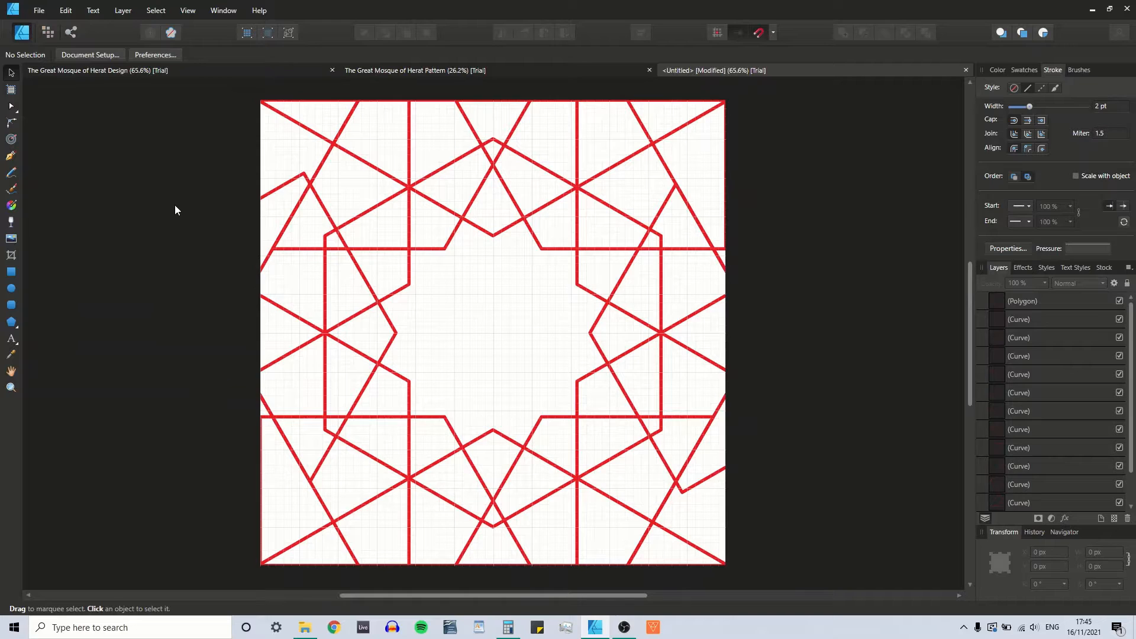
Fill the hexagon and all the red-outlined curves with blue (C 87, M 52, Y 0, K 0).
{"action": "key", "text": "ctrl+a"}
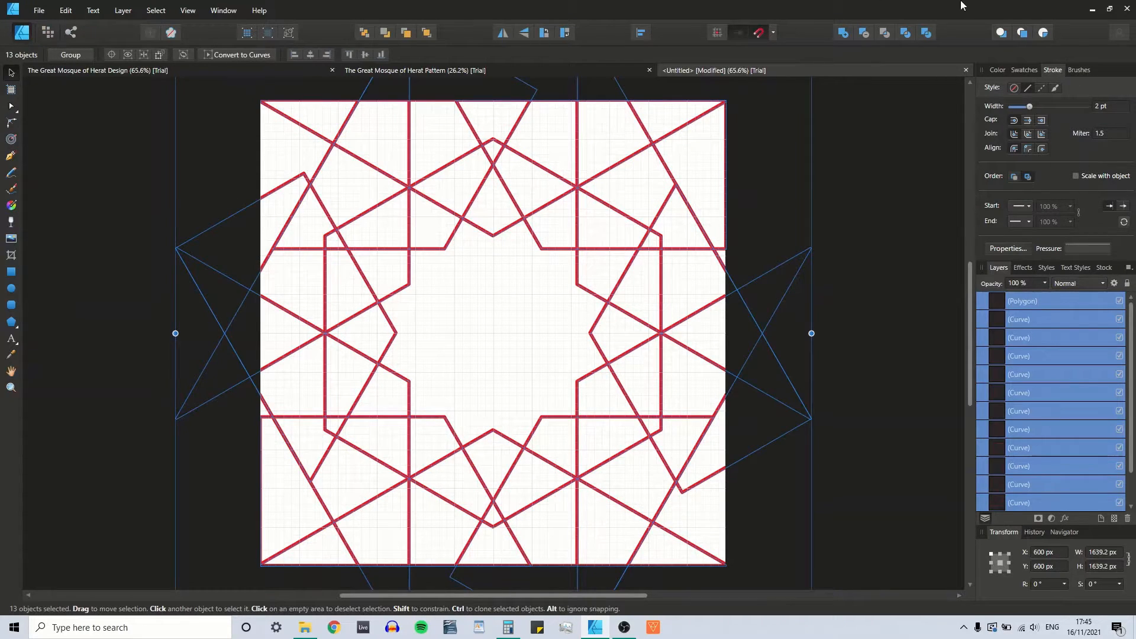
{"action": "left_click", "coordinate": [996, 70]}
{"action": "left_click", "coordinate": [999, 105]}
{"action": "left_click", "coordinate": [1030, 91]}
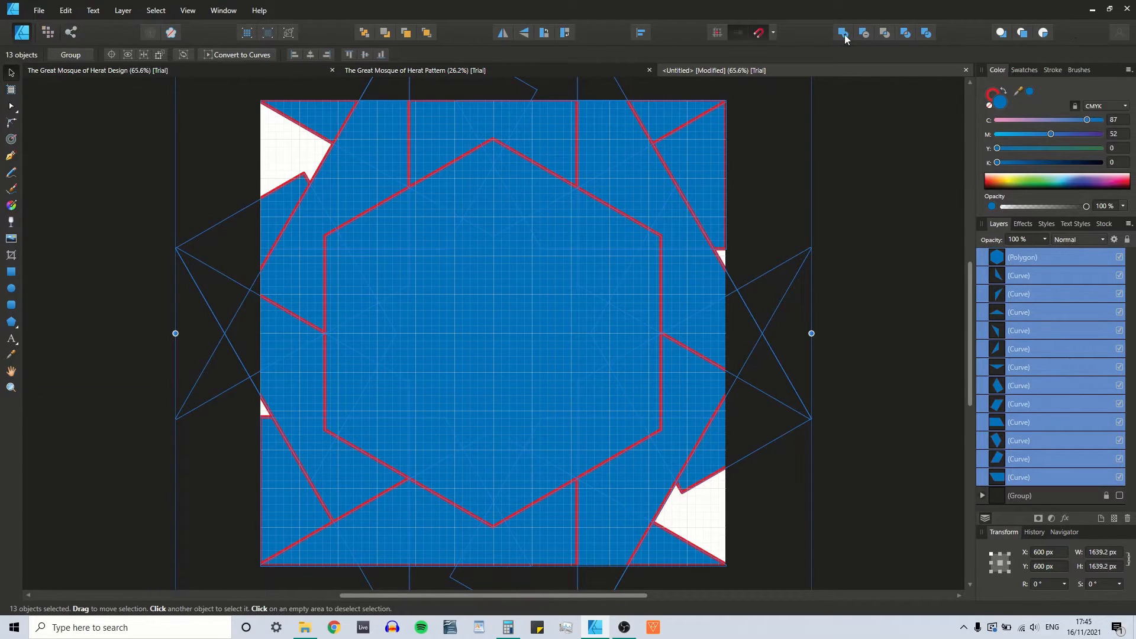
Hide the page grid and divide all the selected shapes into separate pieces where they overlap.
{"action": "left_click", "coordinate": [188, 10]}
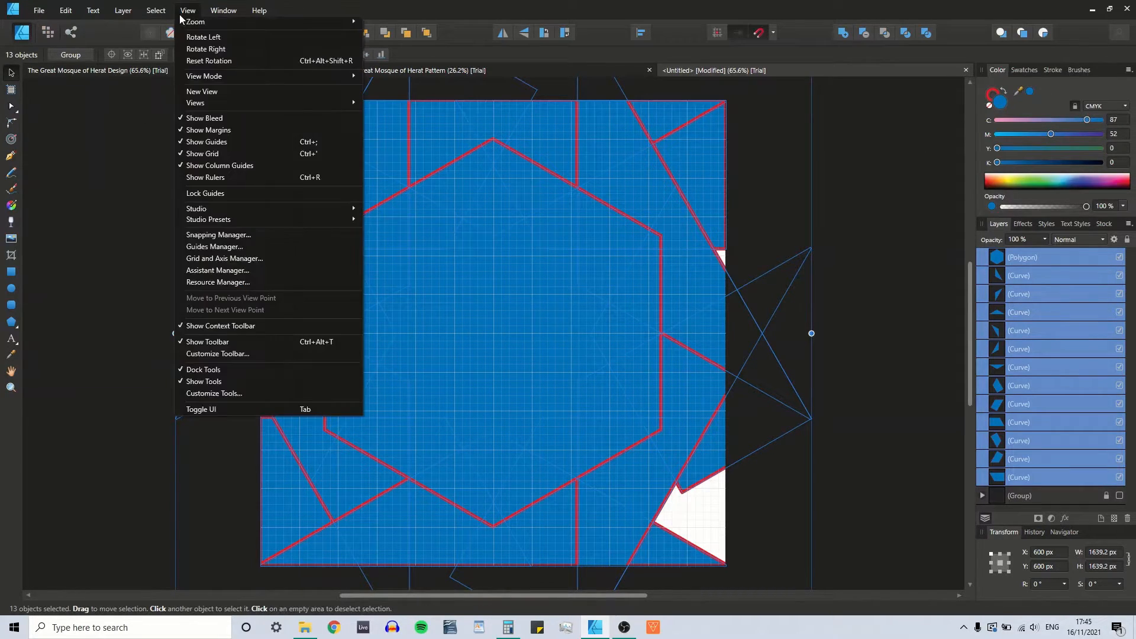
{"action": "left_click", "coordinate": [216, 159]}
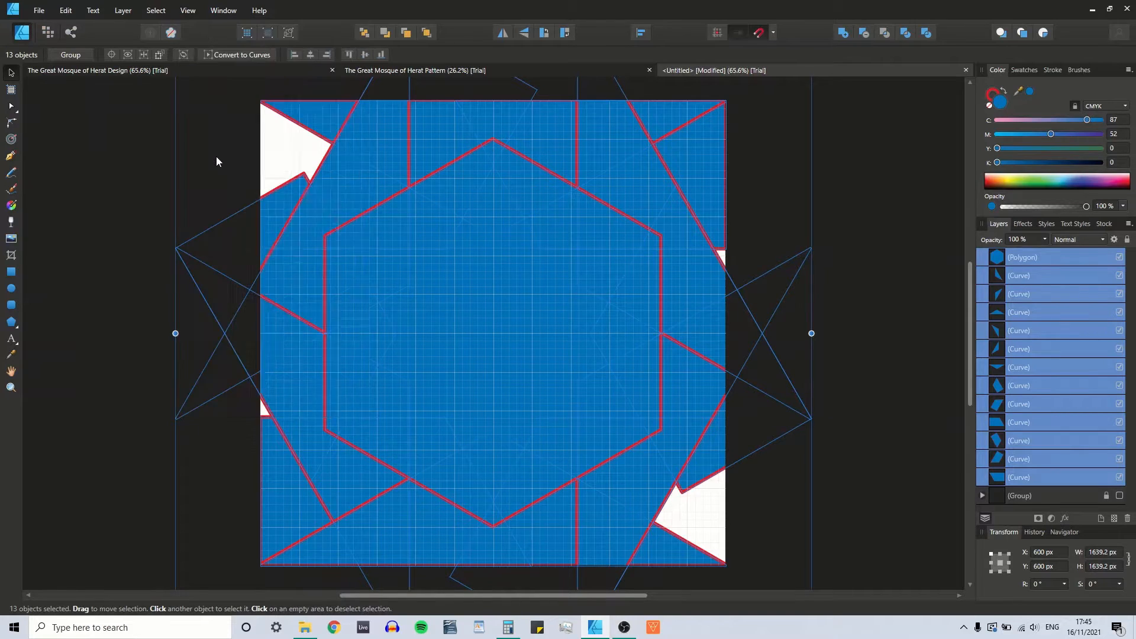
{"action": "left_click", "coordinate": [926, 34]}
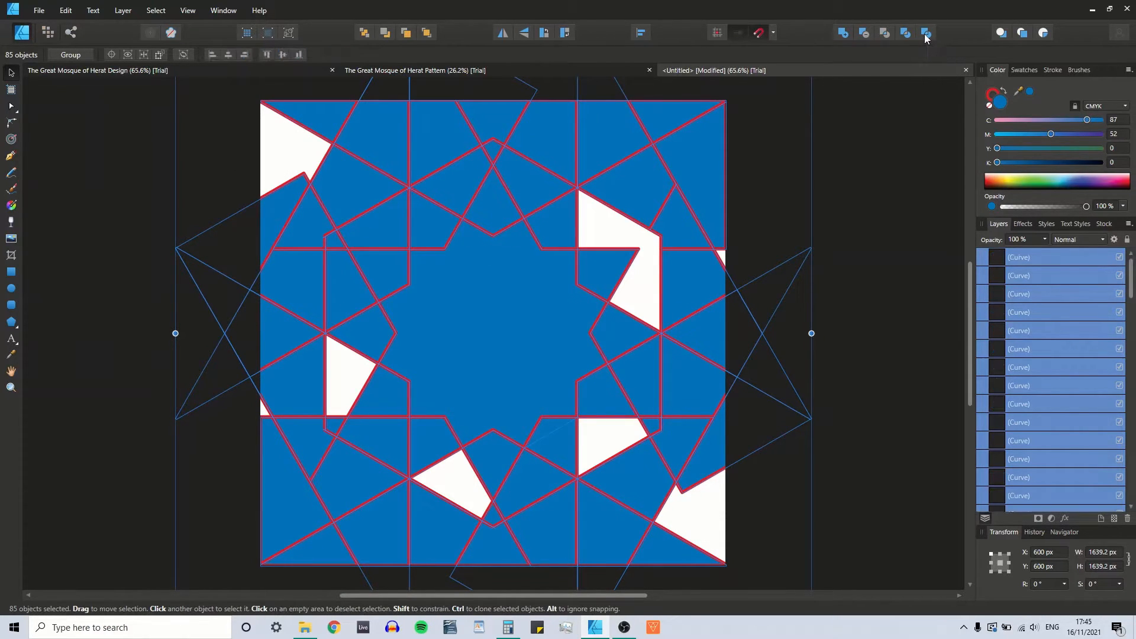
{"action": "left_click", "coordinate": [861, 219]}
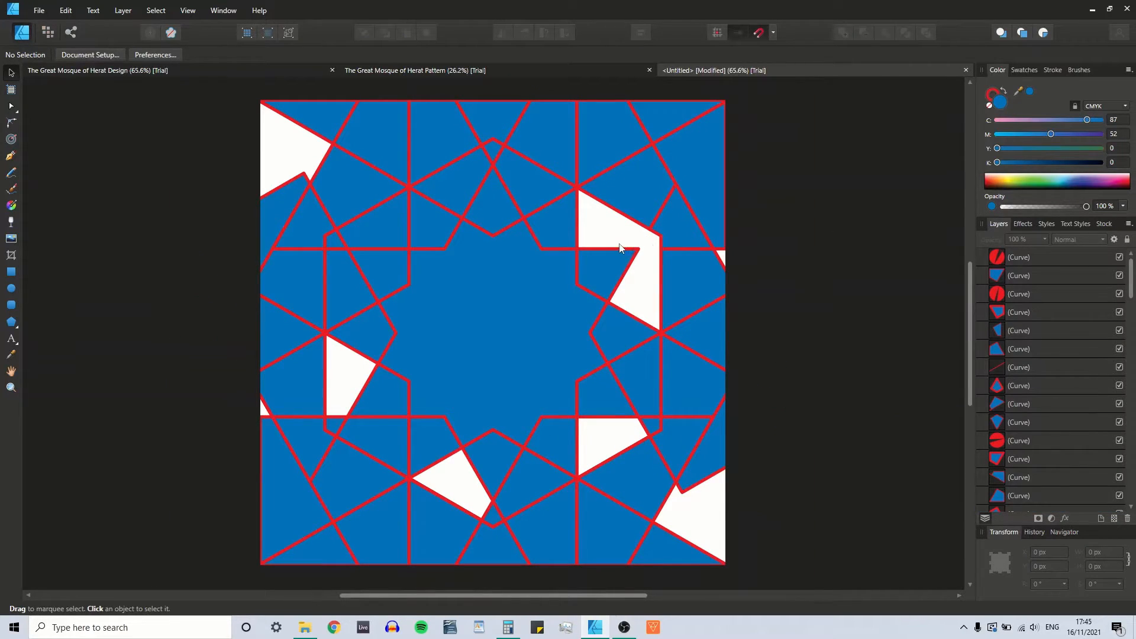
Examine the divided pieces inside the hexagon by selecting them one at a time around its edge.
{"action": "left_click", "coordinate": [329, 432]}
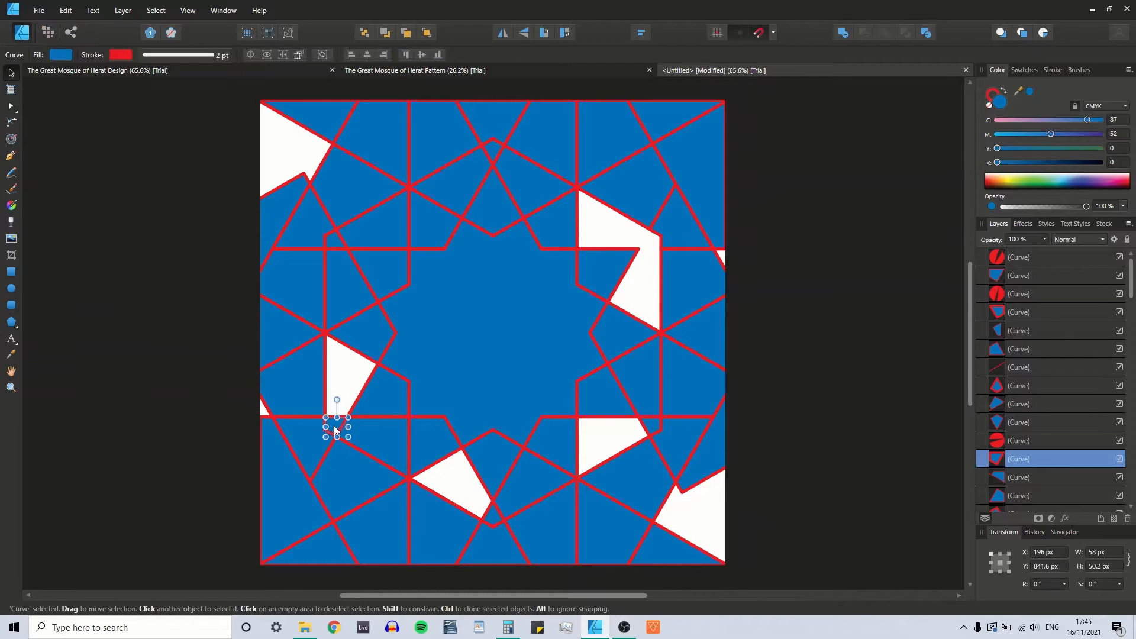
{"action": "left_click", "coordinate": [368, 339]}
{"action": "left_click", "coordinate": [338, 296]}
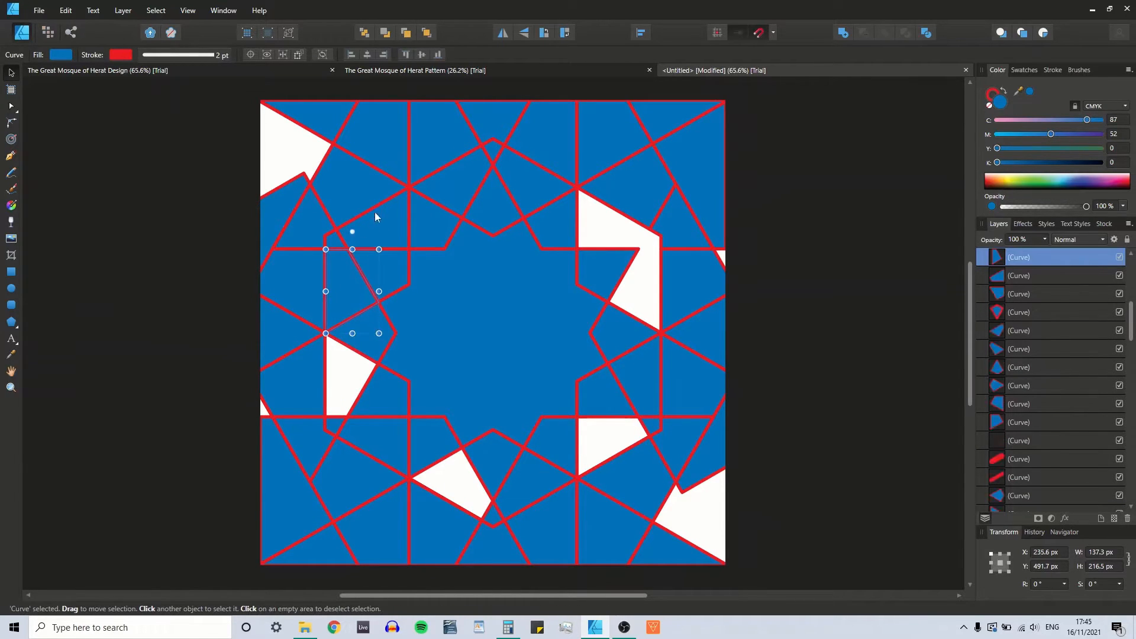
{"action": "left_click", "coordinate": [393, 236]}
{"action": "left_click", "coordinate": [453, 191]}
{"action": "left_click", "coordinate": [527, 185]}
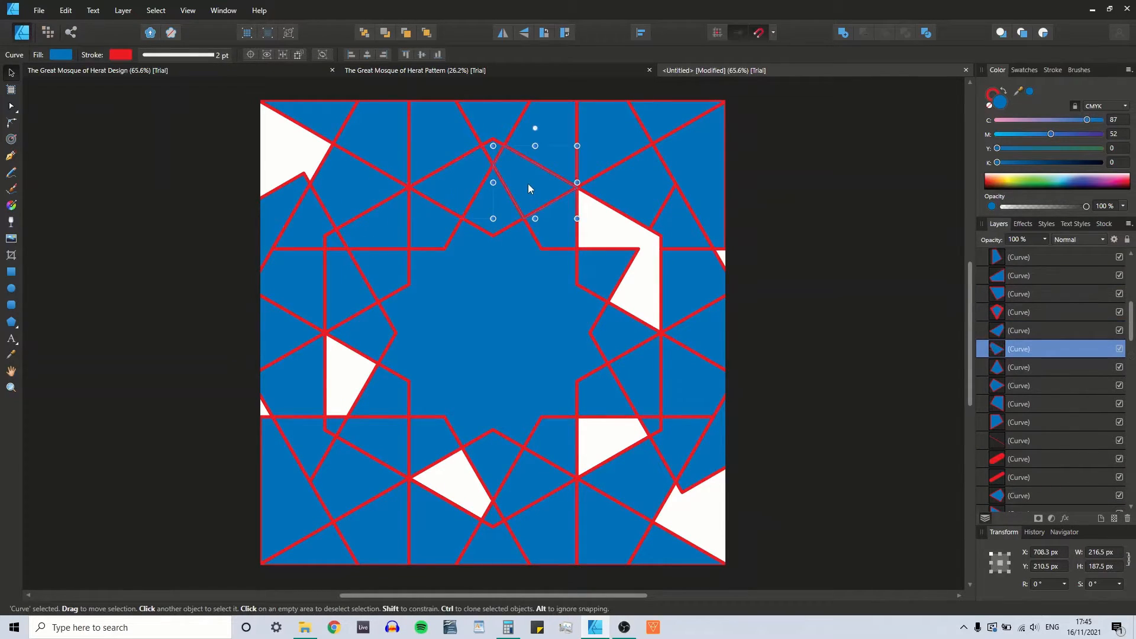
{"action": "left_click", "coordinate": [555, 238]}
{"action": "left_click", "coordinate": [616, 275]}
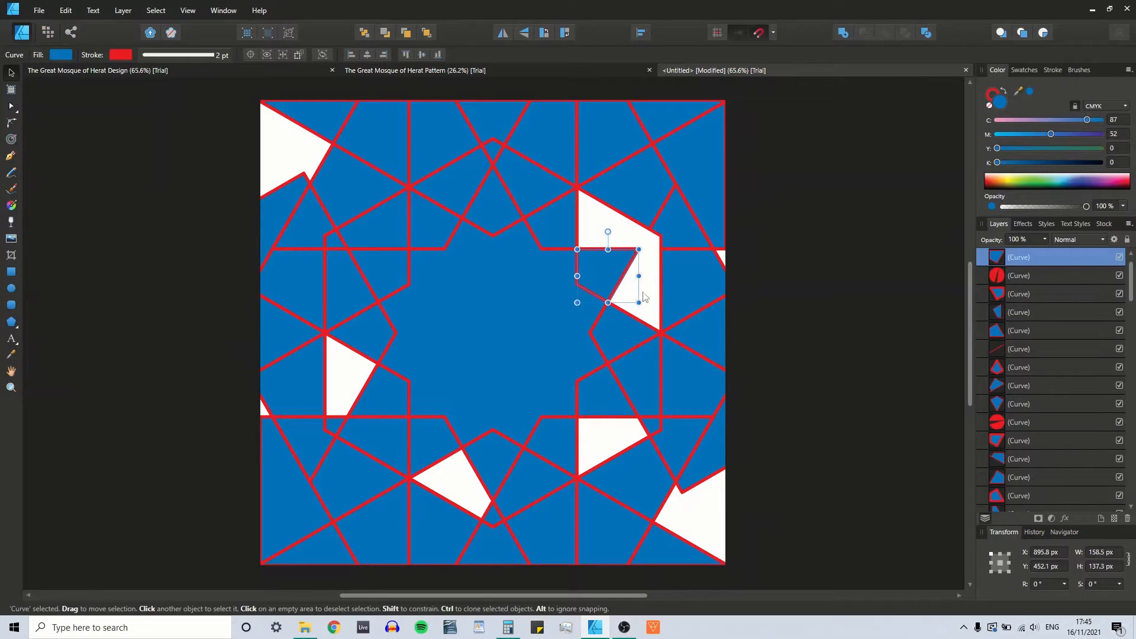
{"action": "left_click", "coordinate": [626, 353]}
{"action": "left_click", "coordinate": [548, 449]}
{"action": "left_click", "coordinate": [538, 452]}
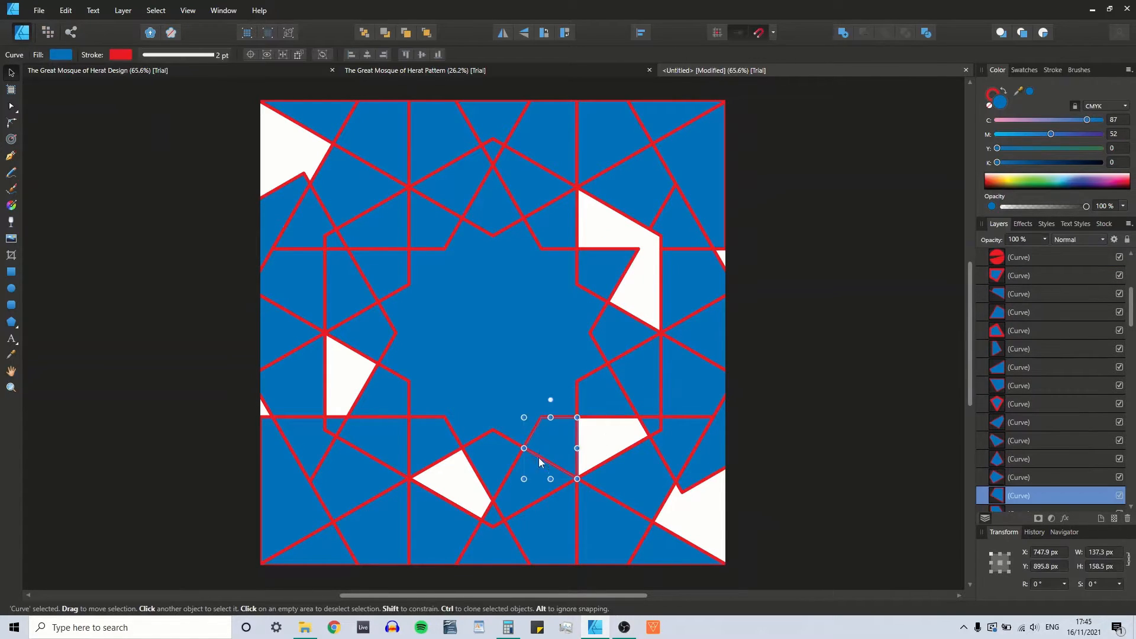
{"action": "left_click", "coordinate": [493, 514]}
{"action": "left_click", "coordinate": [538, 477]}
{"action": "left_click", "coordinate": [557, 439]}
{"action": "left_click", "coordinate": [616, 436]}
{"action": "left_click", "coordinate": [654, 422]}
{"action": "left_click", "coordinate": [643, 386]}
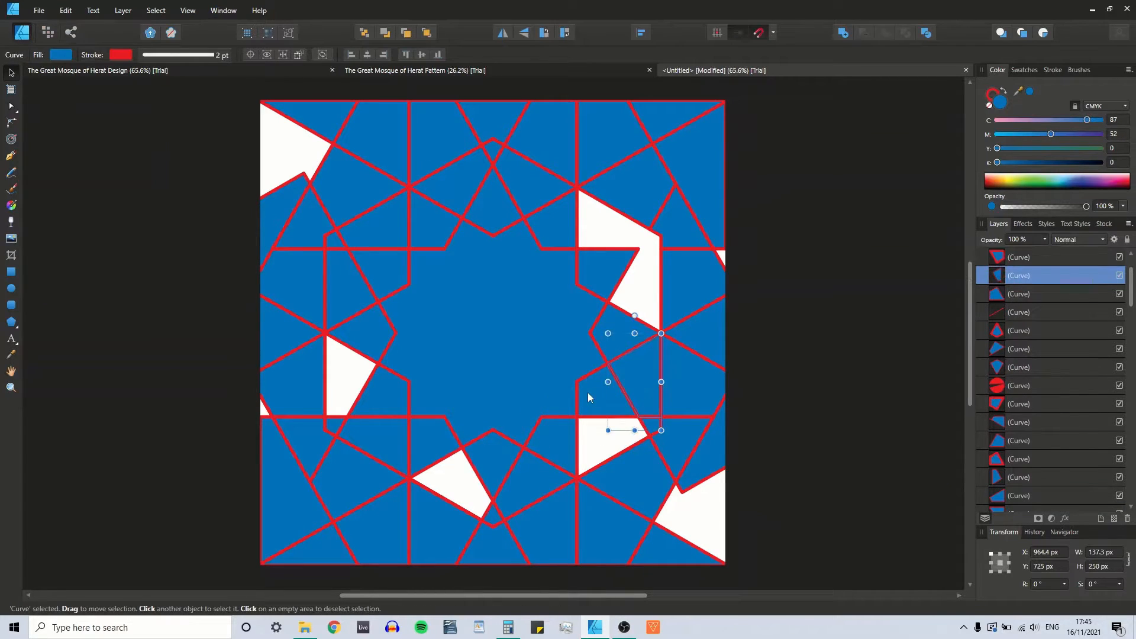
{"action": "left_click", "coordinate": [588, 396]}
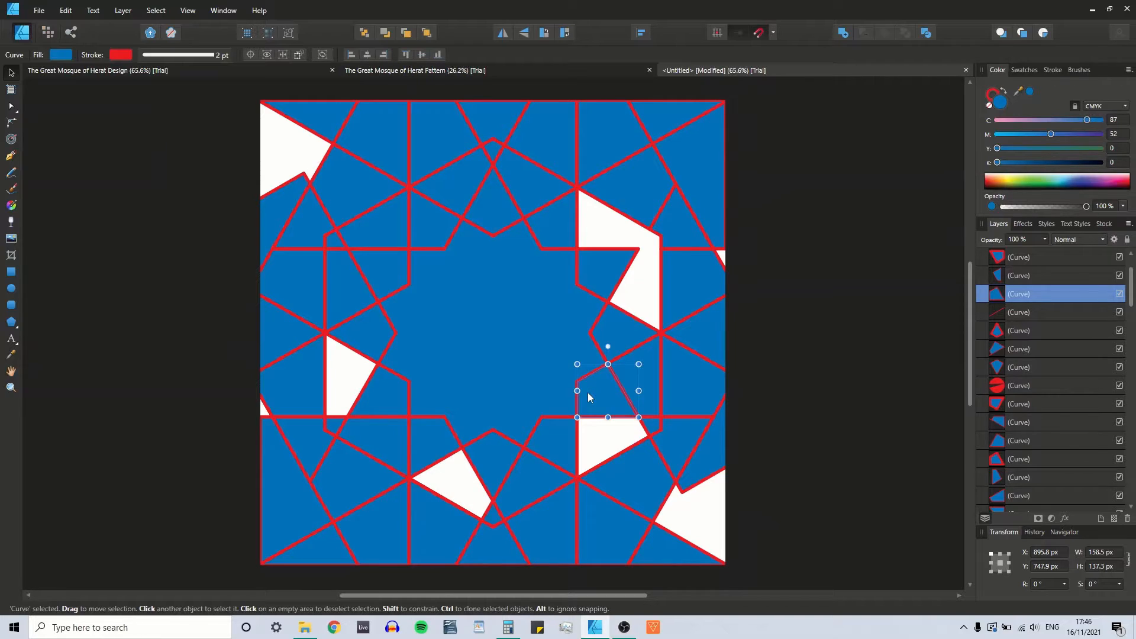
{"action": "left_click", "coordinate": [285, 268]}
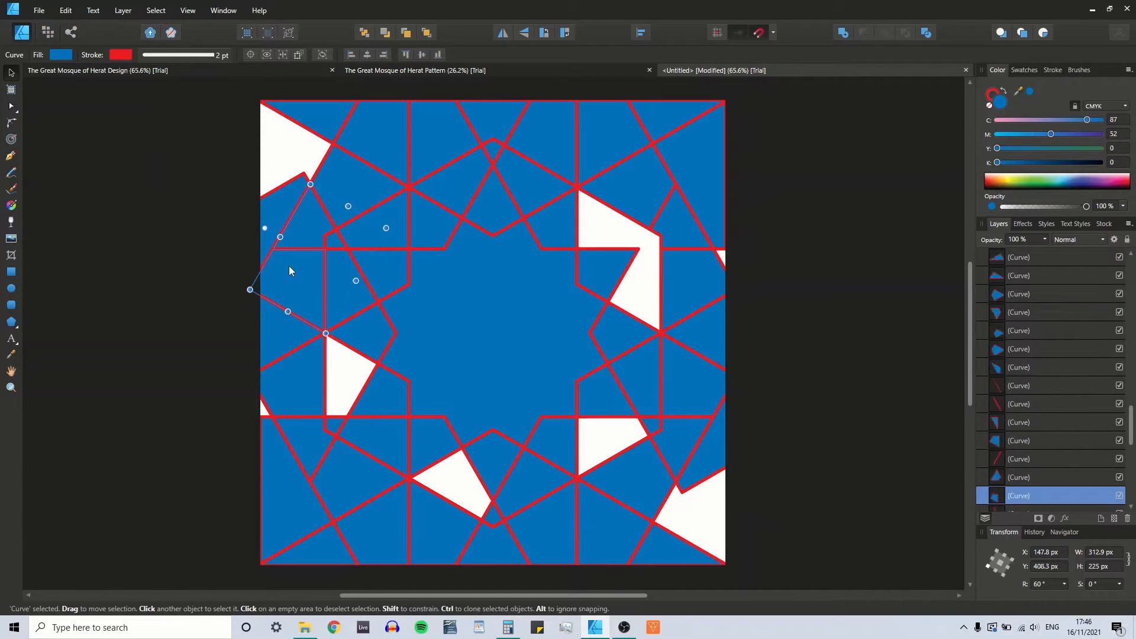
{"action": "left_click", "coordinate": [605, 269]}
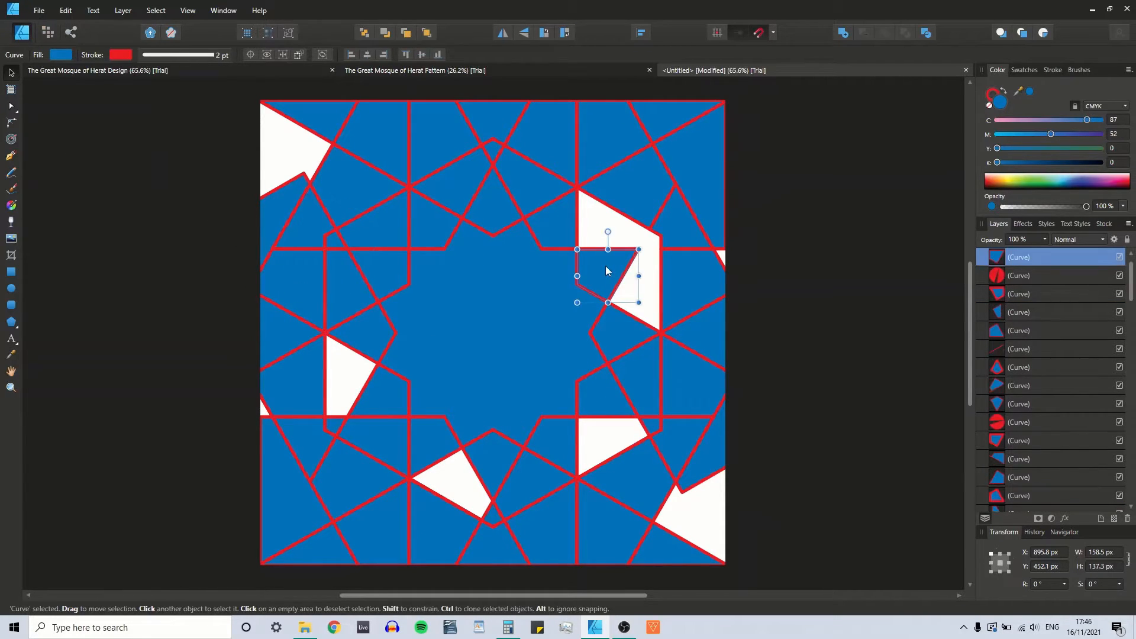
{"action": "left_click", "coordinate": [542, 229], "text": "shift"}
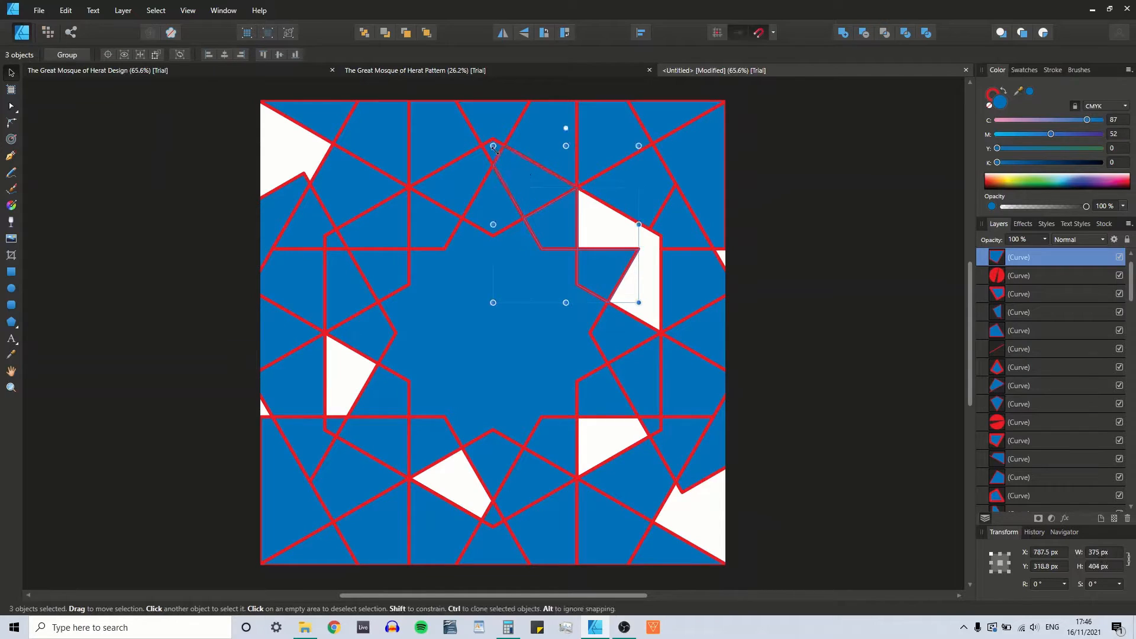
{"action": "left_click", "coordinate": [805, 175]}
Select the blue pieces along the hexagon's right side and lower-right edge together.
{"action": "left_click", "coordinate": [604, 271]}
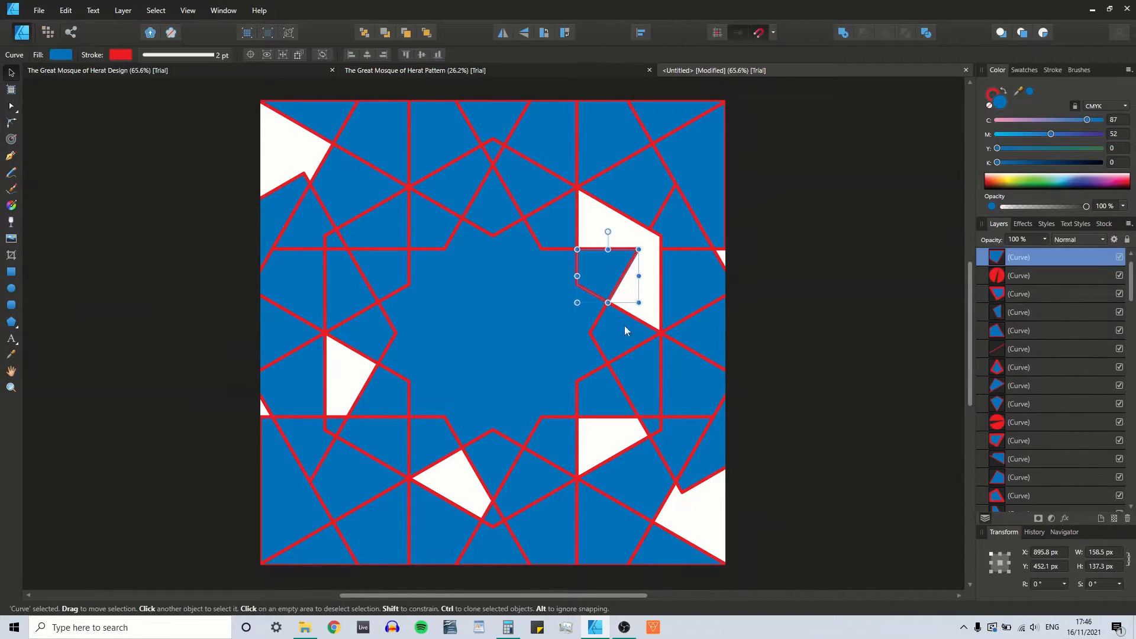
{"action": "left_click", "coordinate": [613, 326], "text": "shift"}
{"action": "left_click", "coordinate": [630, 399], "text": "shift"}
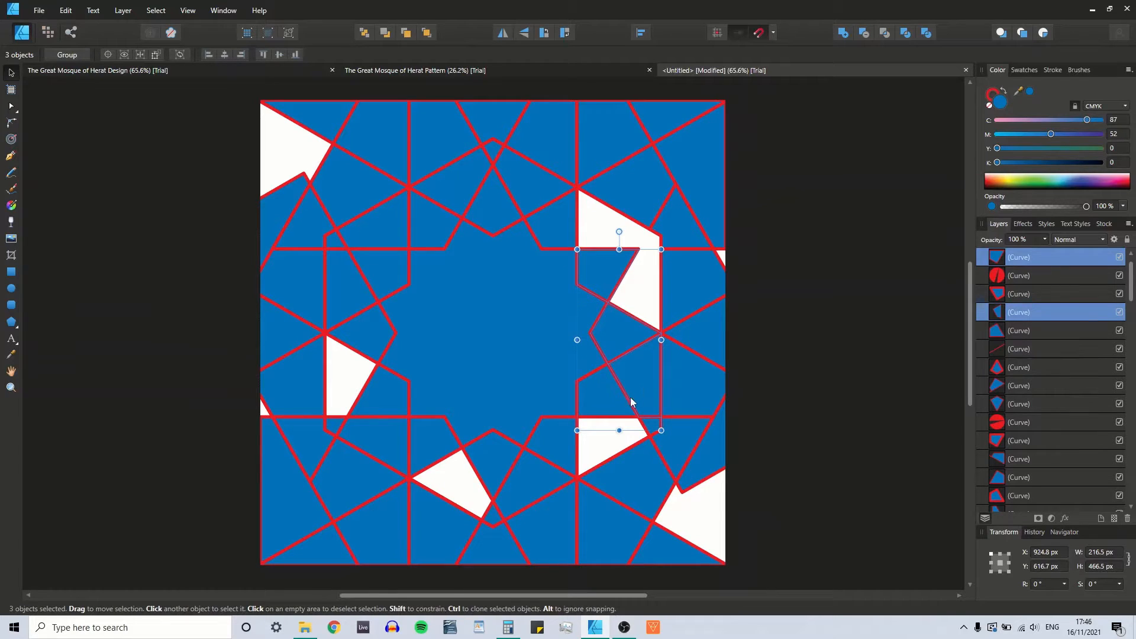
{"action": "left_click", "coordinate": [597, 390], "text": "shift"}
{"action": "left_click", "coordinate": [652, 424], "text": "shift"}
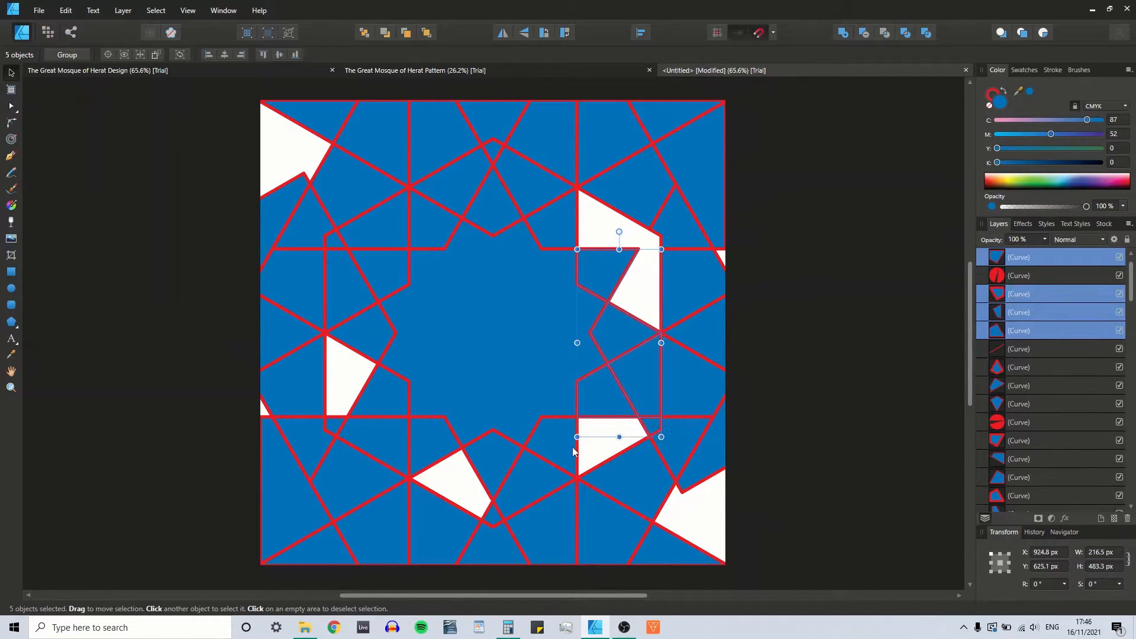
{"action": "left_click", "coordinate": [555, 445], "text": "shift"}
{"action": "left_click", "coordinate": [514, 495], "text": "shift"}
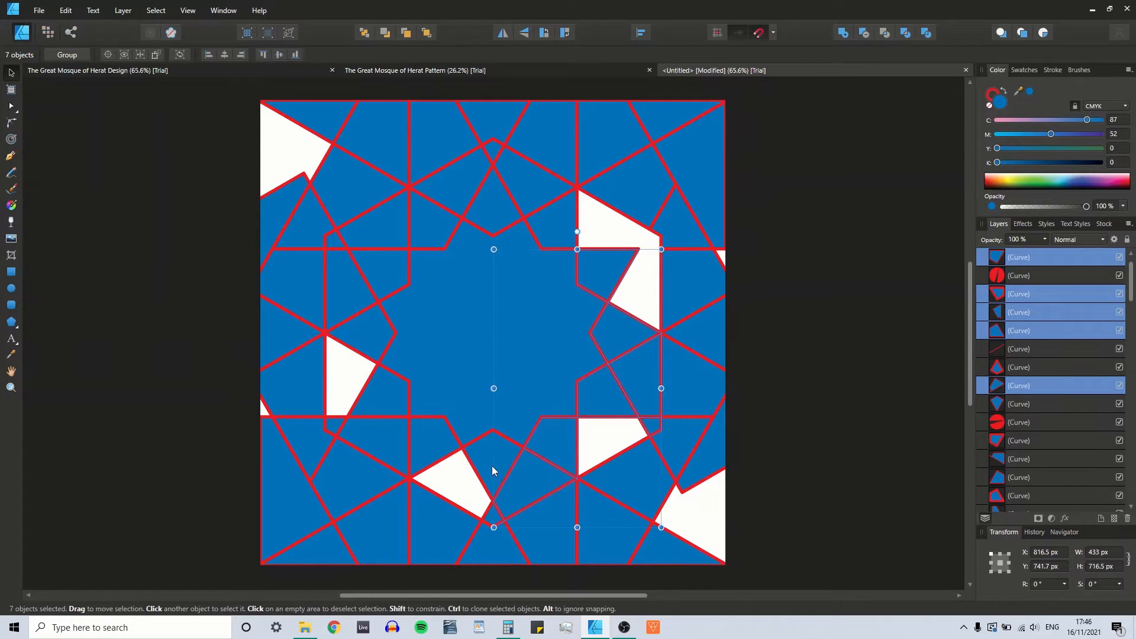
Add the pieces along the hexagon's lower-left edge and lower-left side to the selection.
{"action": "left_click", "coordinate": [478, 450], "text": "shift"}
{"action": "left_click", "coordinate": [428, 443], "text": "shift"}
{"action": "left_click", "coordinate": [386, 438], "text": "shift"}
{"action": "left_click", "coordinate": [380, 387], "text": "shift"}
{"action": "left_click", "coordinate": [363, 340], "text": "shift"}
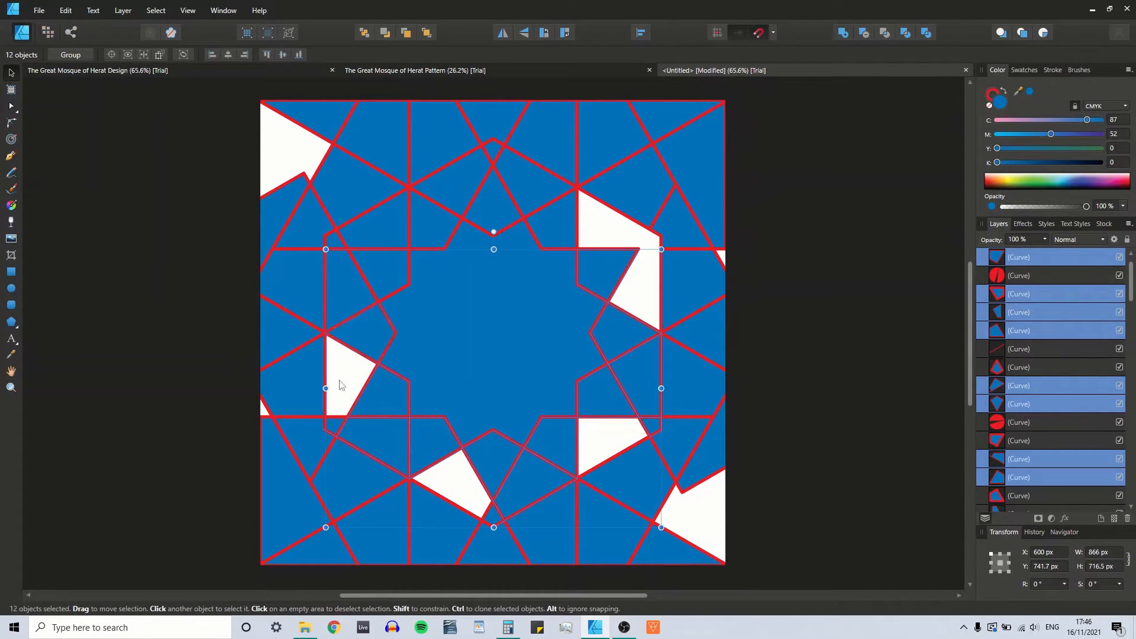
{"action": "left_click", "coordinate": [335, 424], "text": "shift"}
Add the remaining pieces along the hexagon's upper-left side and top to the selection.
{"action": "left_click", "coordinate": [332, 268], "text": "shift"}
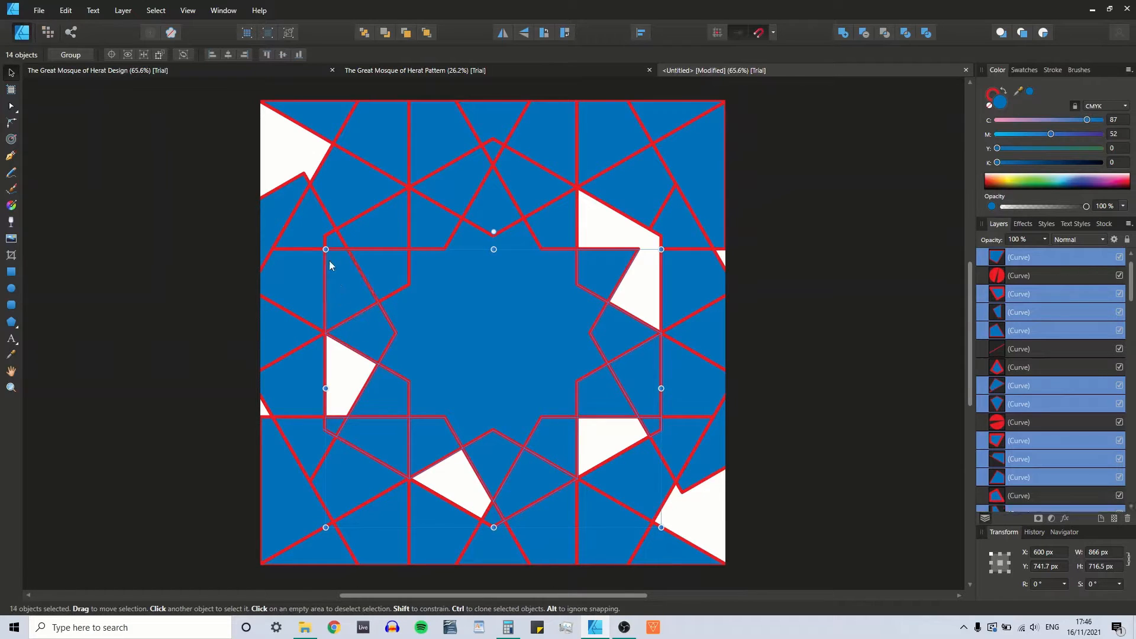
{"action": "left_click", "coordinate": [333, 239], "text": "shift"}
{"action": "left_click", "coordinate": [384, 233], "text": "shift"}
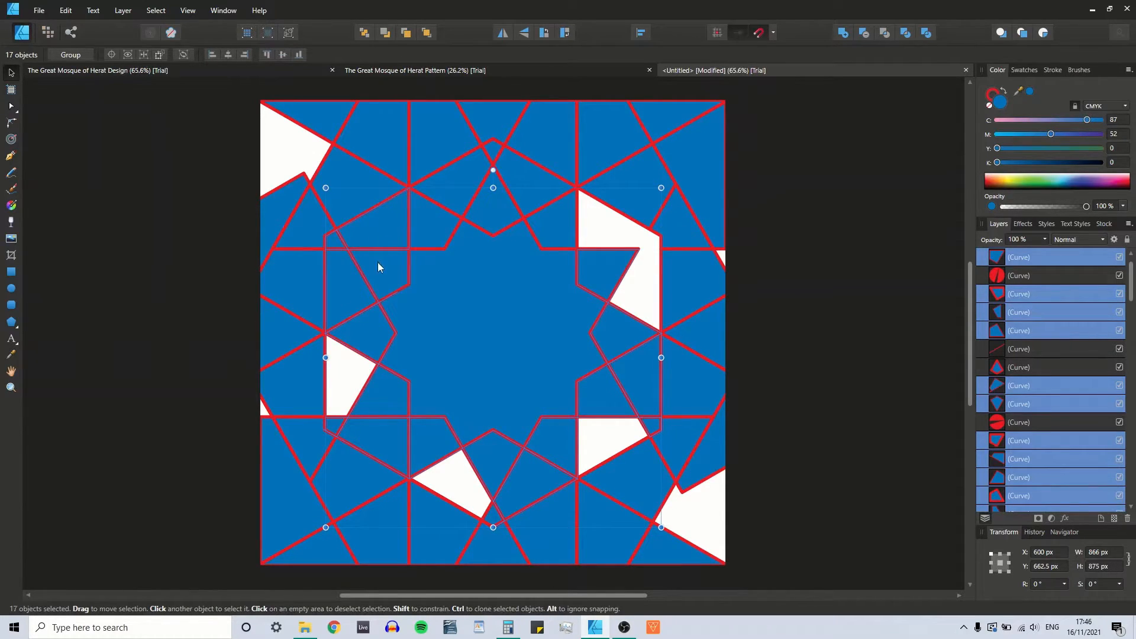
{"action": "left_click", "coordinate": [485, 206], "text": "shift"}
{"action": "left_click", "coordinate": [550, 217], "text": "shift"}
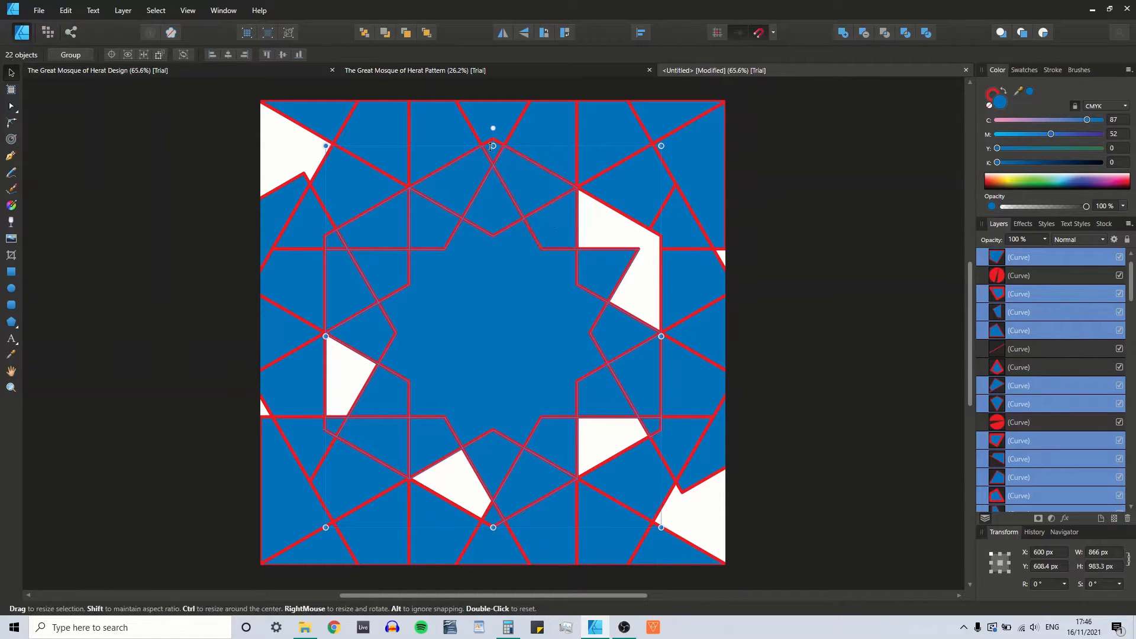
{"action": "left_click", "coordinate": [494, 155], "text": "shift"}
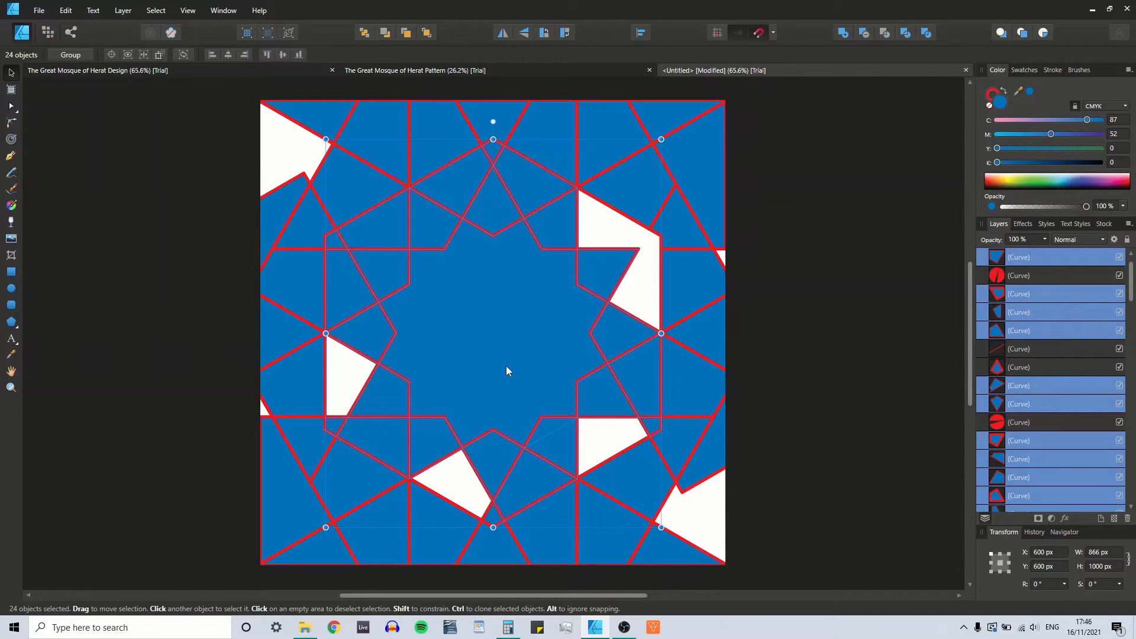
Undo a trial removal of the selected pieces and add the small piece at the hexagon's bottom corner to the selection.
{"action": "key", "text": "Delete"}
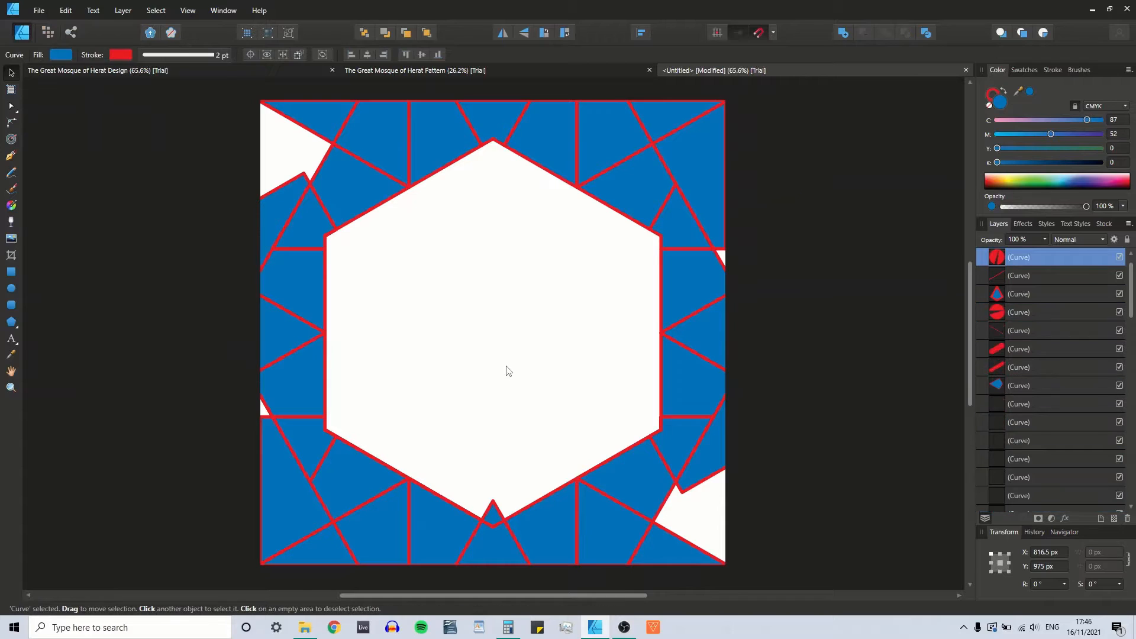
{"action": "key", "text": "ctrl+z"}
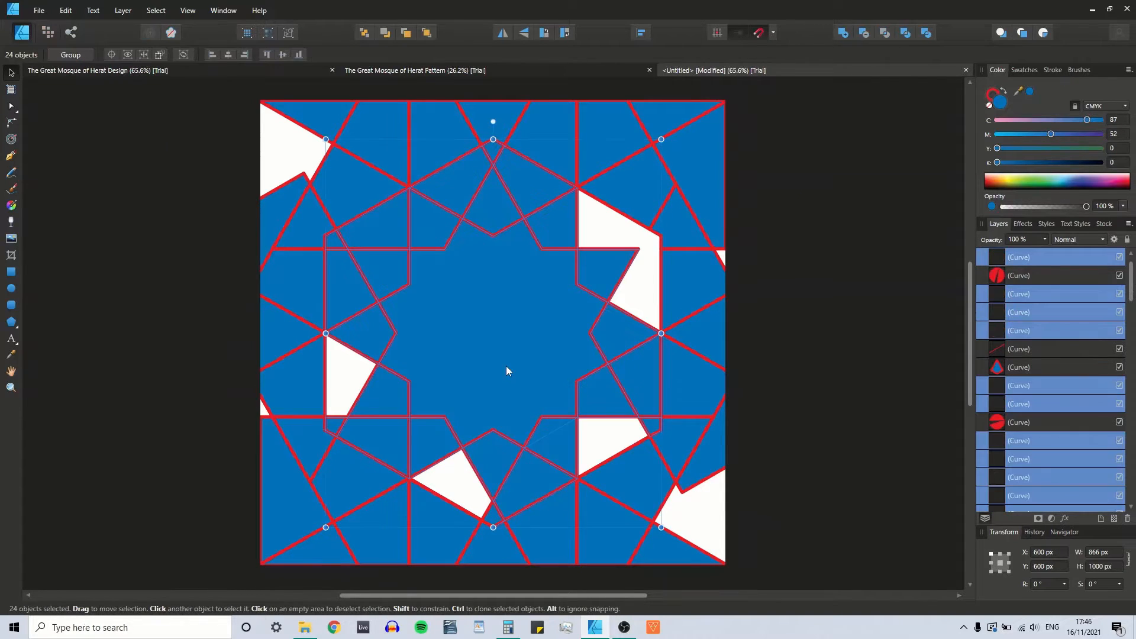
{"action": "left_click", "coordinate": [490, 515], "text": "shift"}
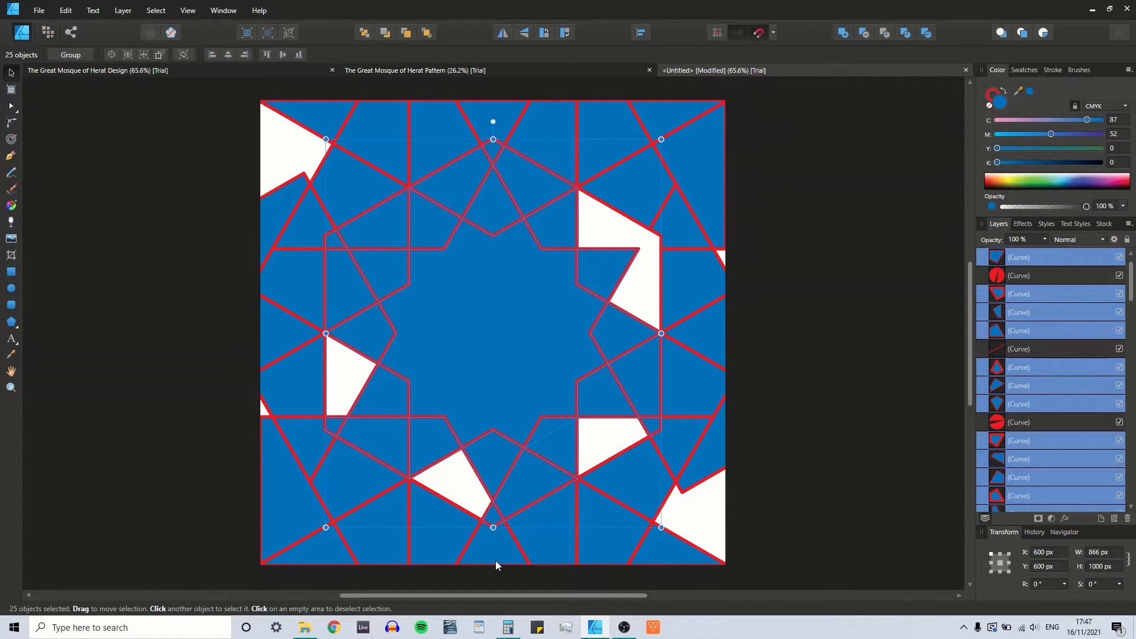
Cut the selected hexagon pieces, delete all the remaining curves, and paste the pieces back in place.
{"action": "key", "text": "Delete"}
{"action": "key", "text": "ctrl+a"}
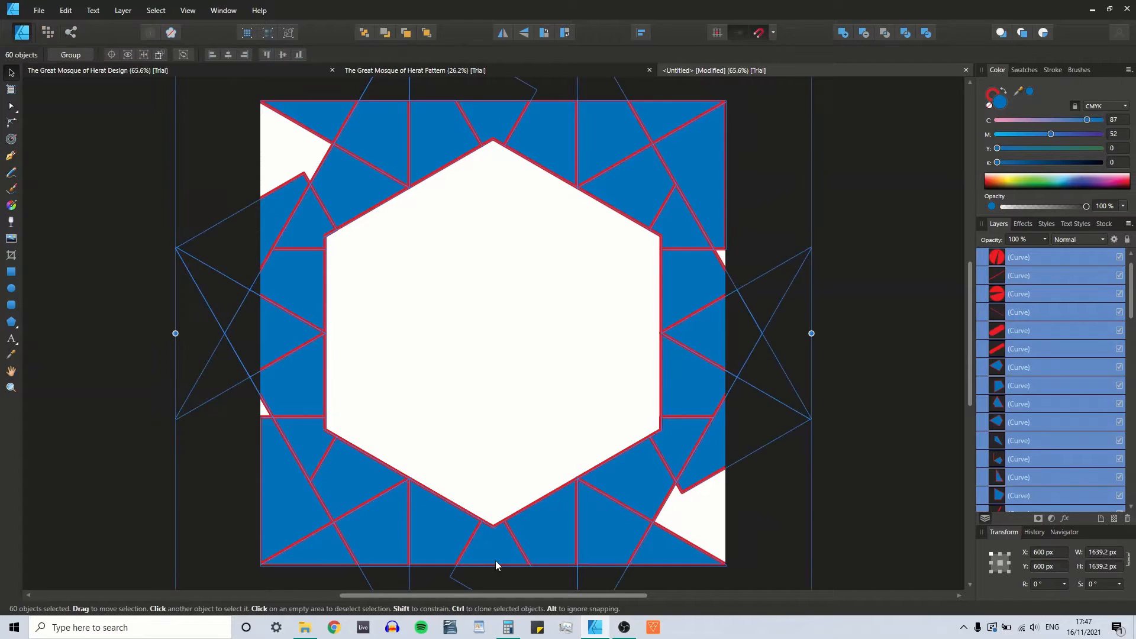
{"action": "key", "text": "ctrl+g"}
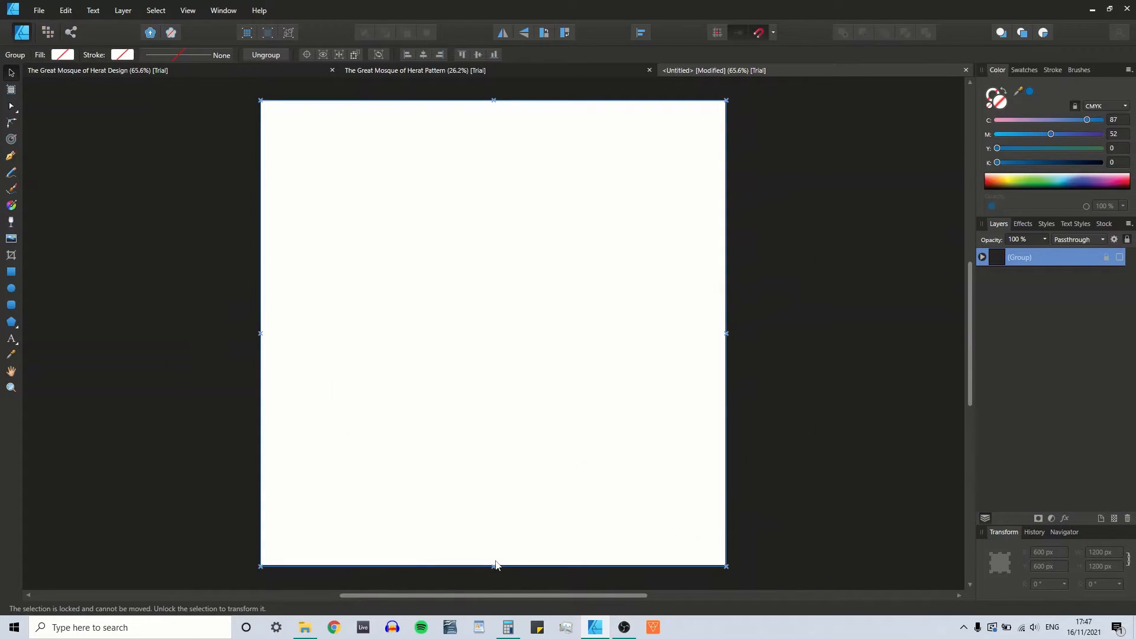
{"action": "key", "text": "ctrl+z"}
{"action": "key", "text": "ctrl+z"}
{"action": "key", "text": "ctrl+z"}
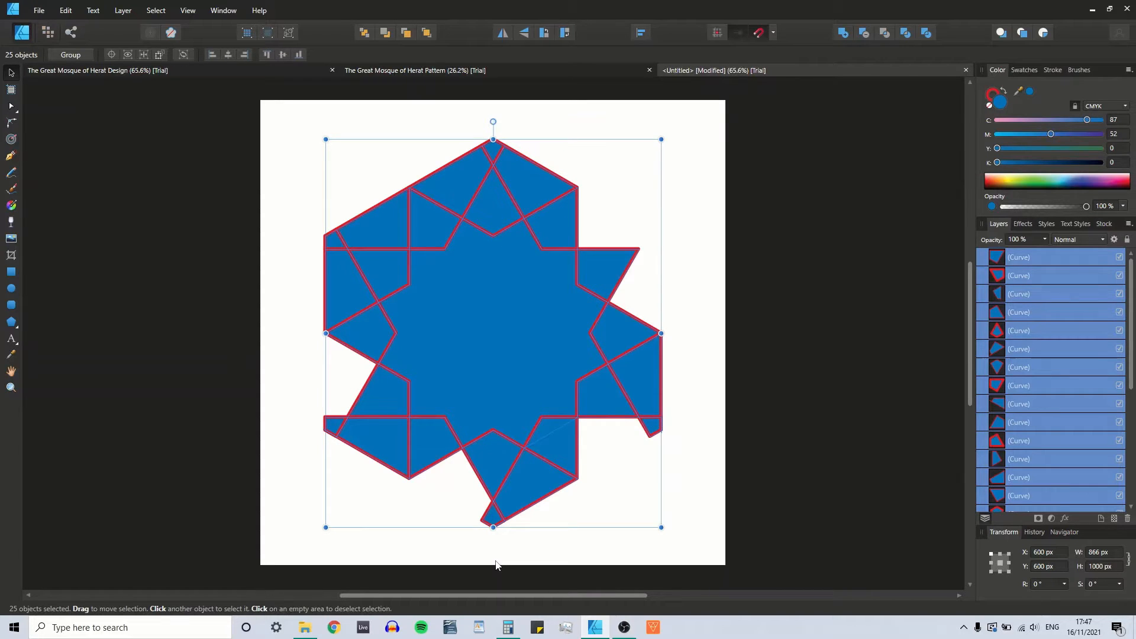
{"action": "left_click", "coordinate": [926, 340]}
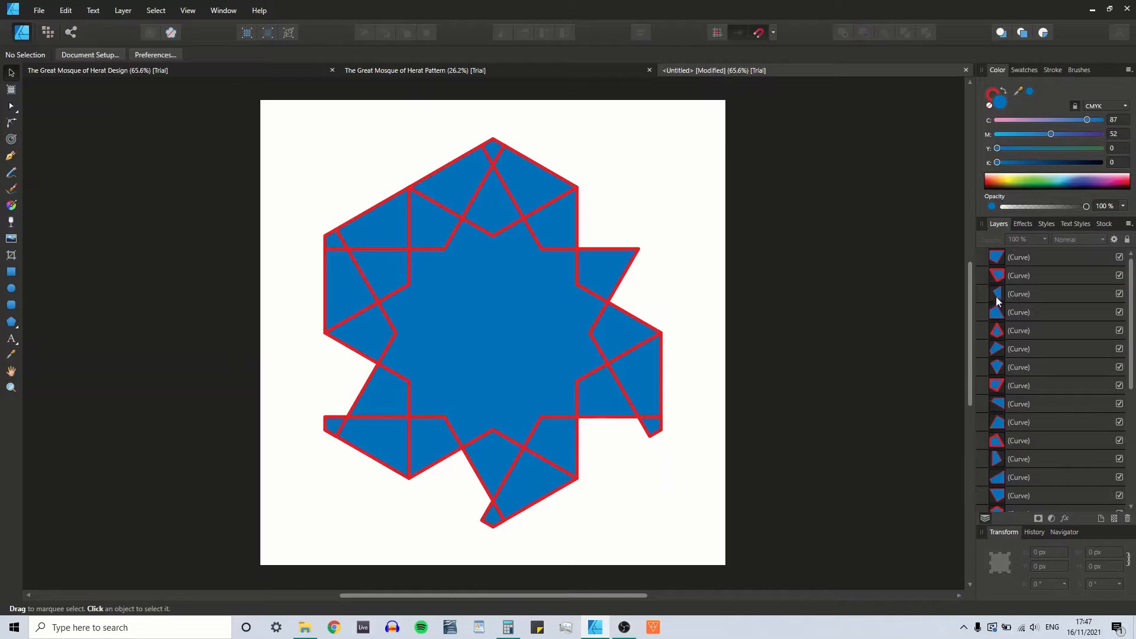
{"action": "left_click", "coordinate": [376, 234]}
{"action": "key", "text": "1"}
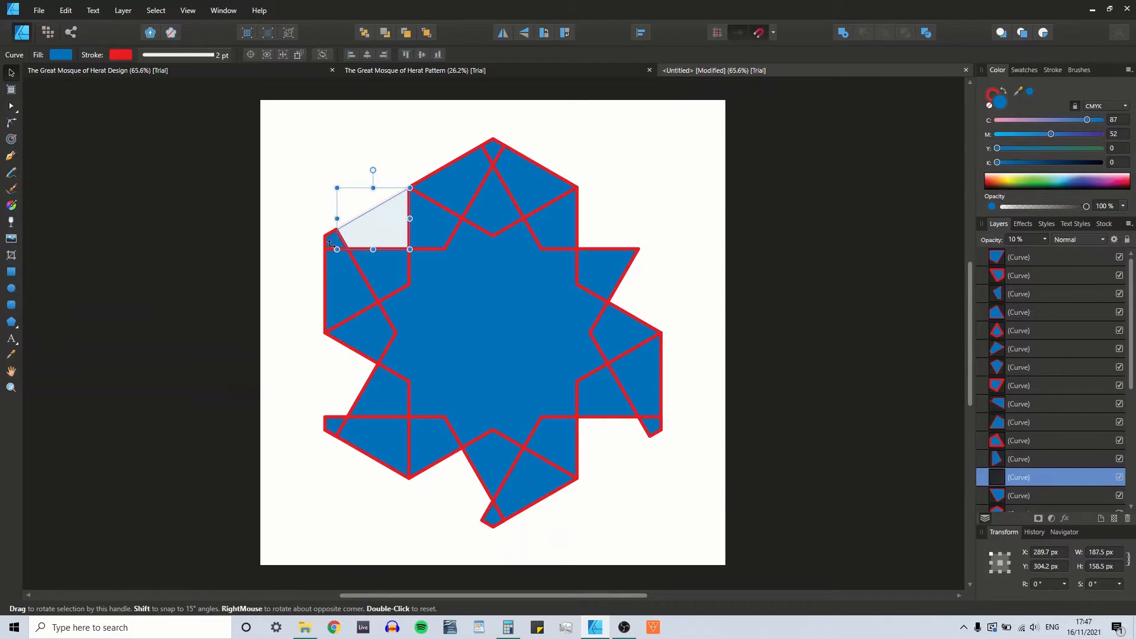
{"action": "key", "text": "0"}
{"action": "left_click", "coordinate": [323, 197]}
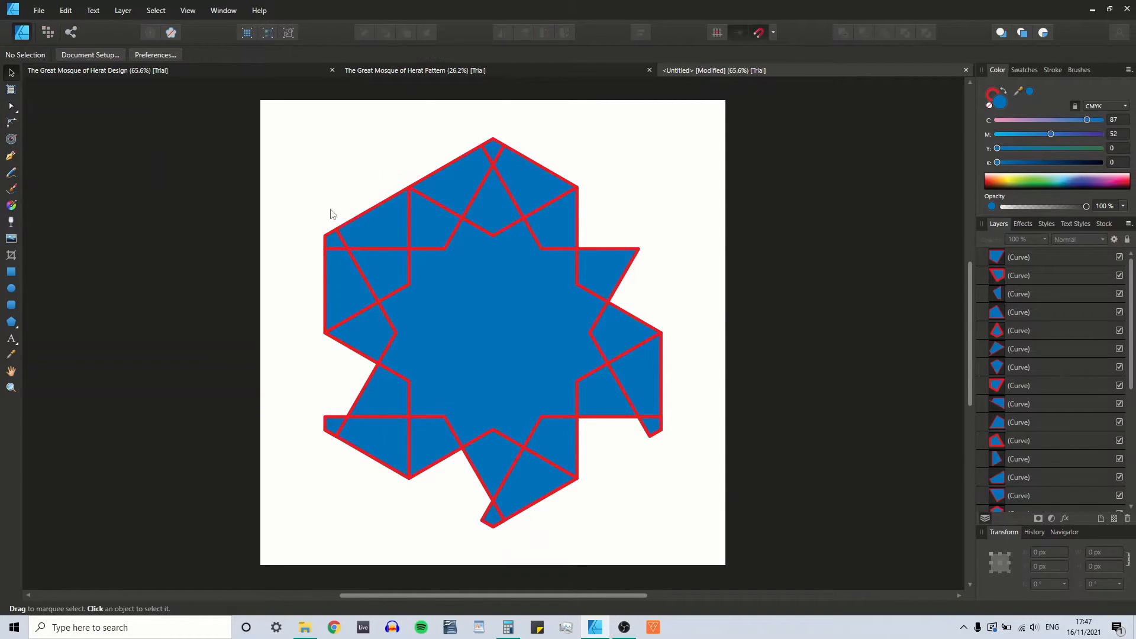
Duplicate the three pieces at the hexagon's upper-left corner, flip the copy horizontally, and move it beside the upper-right gap.
{"action": "left_click", "coordinate": [374, 229]}
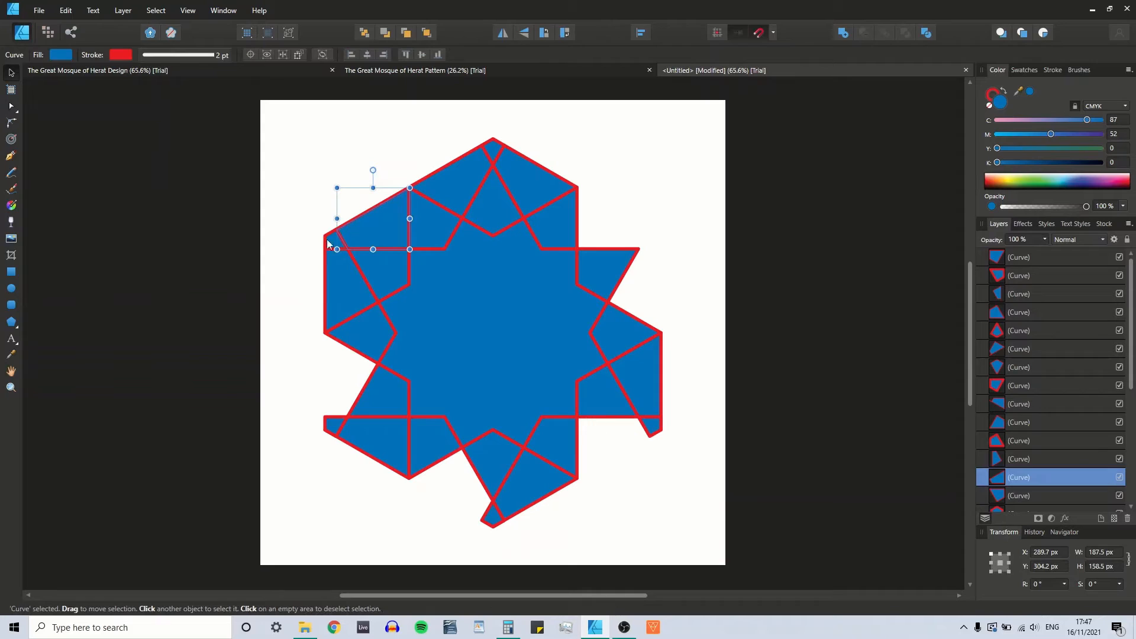
{"action": "left_click", "coordinate": [329, 240], "text": "shift"}
{"action": "left_click", "coordinate": [339, 292], "text": "shift"}
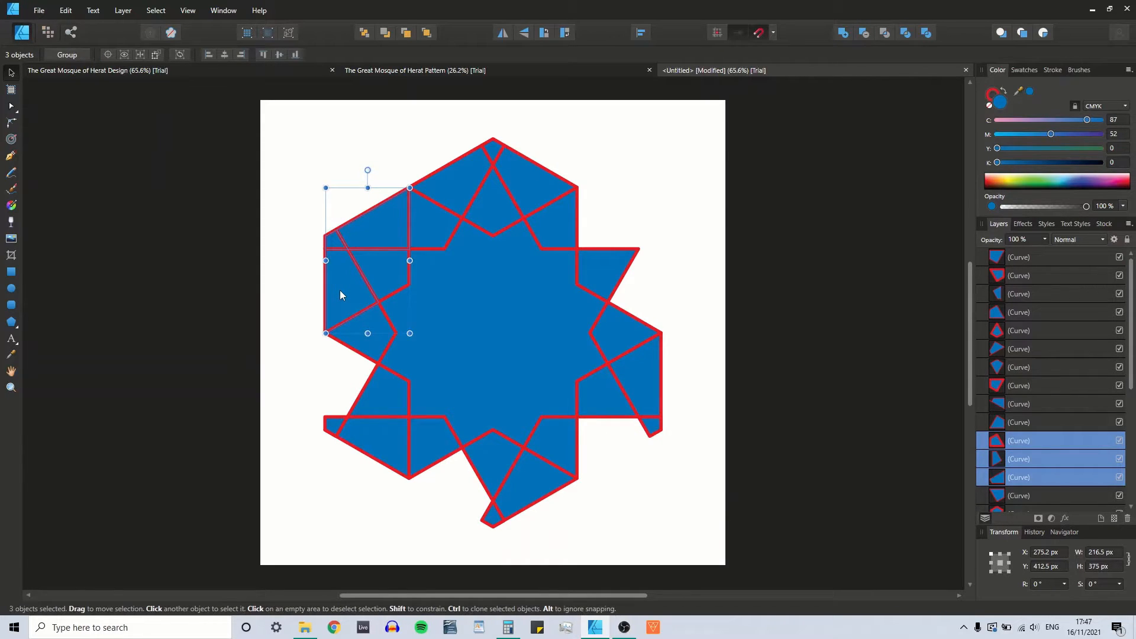
{"action": "left_click", "coordinate": [502, 33]}
{"action": "left_click_drag", "start_coordinate": [355, 227], "coordinate": [632, 207]}
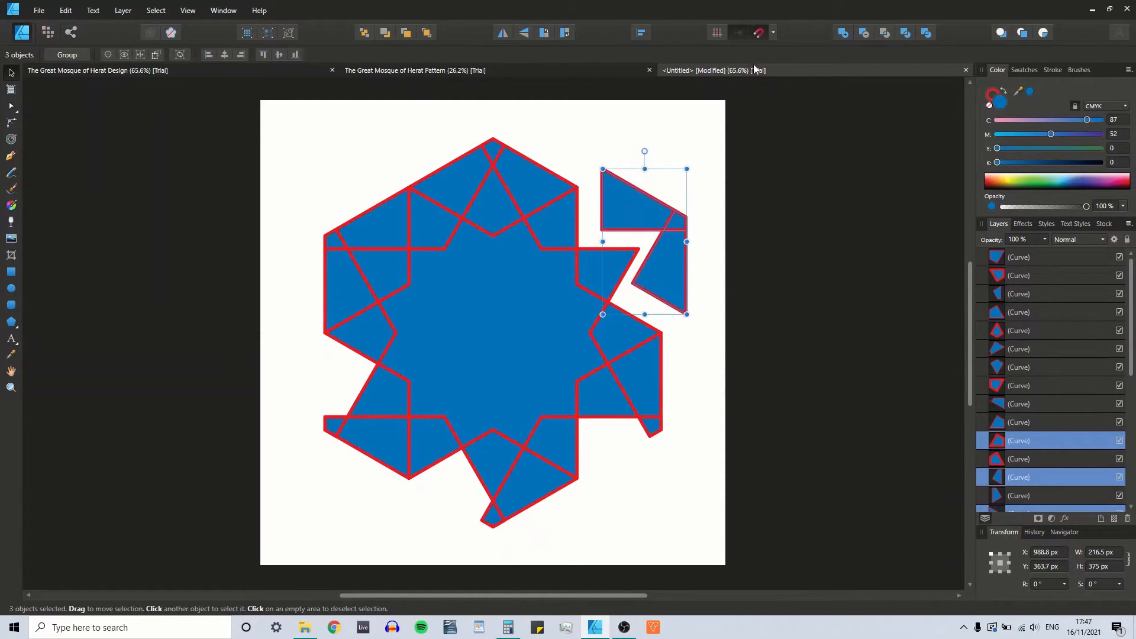
Open the snapping options.
{"action": "left_click", "coordinate": [773, 33]}
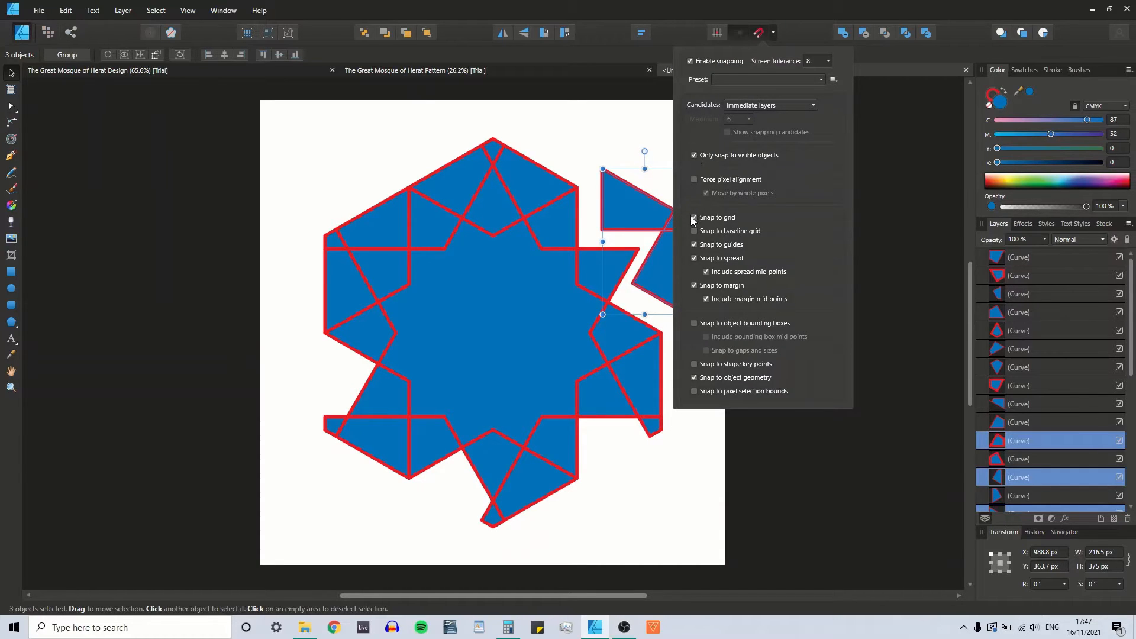
Enable snapping to object bounding boxes and move the three selected pieces into the gap at the hexagon's upper-right corner.
{"action": "left_click", "coordinate": [774, 33]}
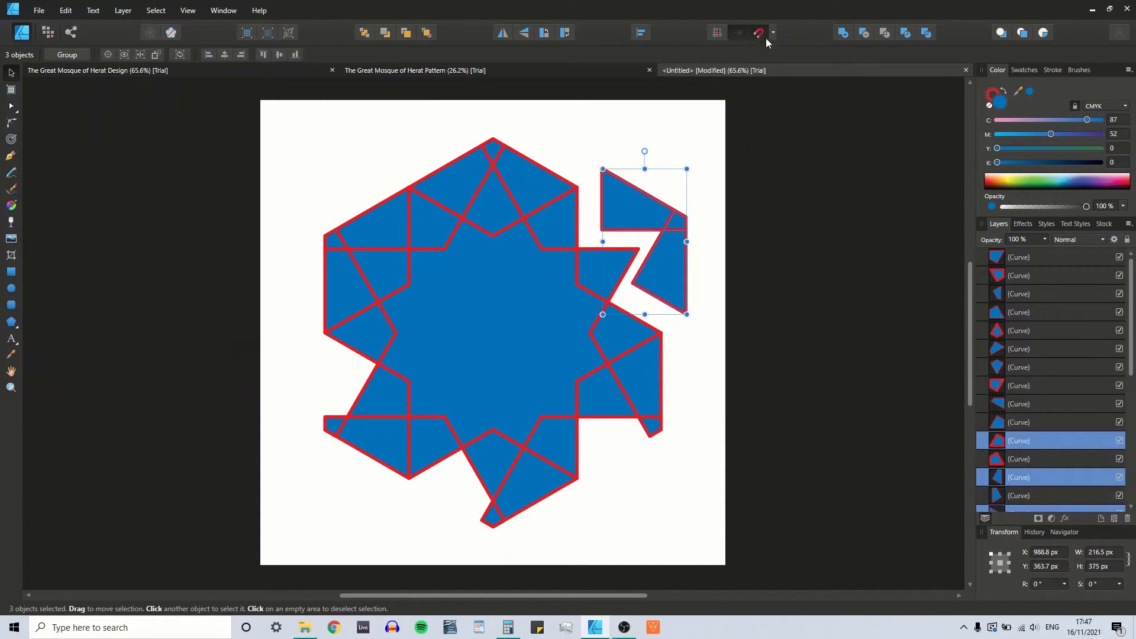
{"action": "mouse_move", "coordinate": [629, 201]}
{"action": "left_mouse_down"}
{"action": "mouse_move", "coordinate": [604, 224]}
{"action": "mouse_move", "coordinate": [632, 223]}
{"action": "left_mouse_up"}
{"action": "left_click", "coordinate": [772, 33]}
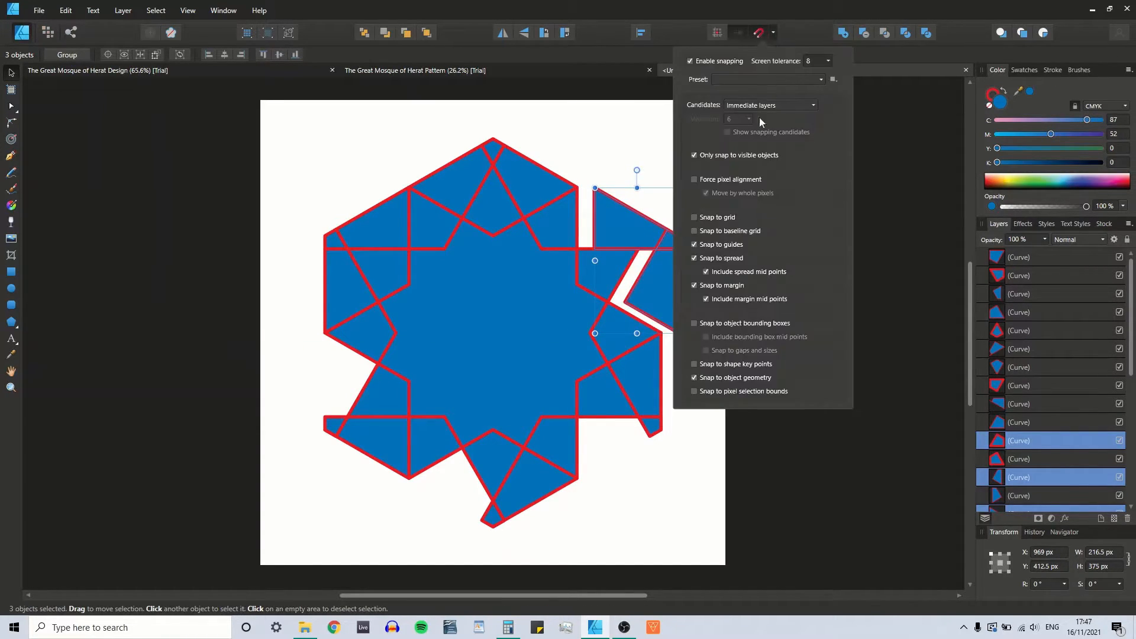
{"action": "left_click", "coordinate": [694, 324]}
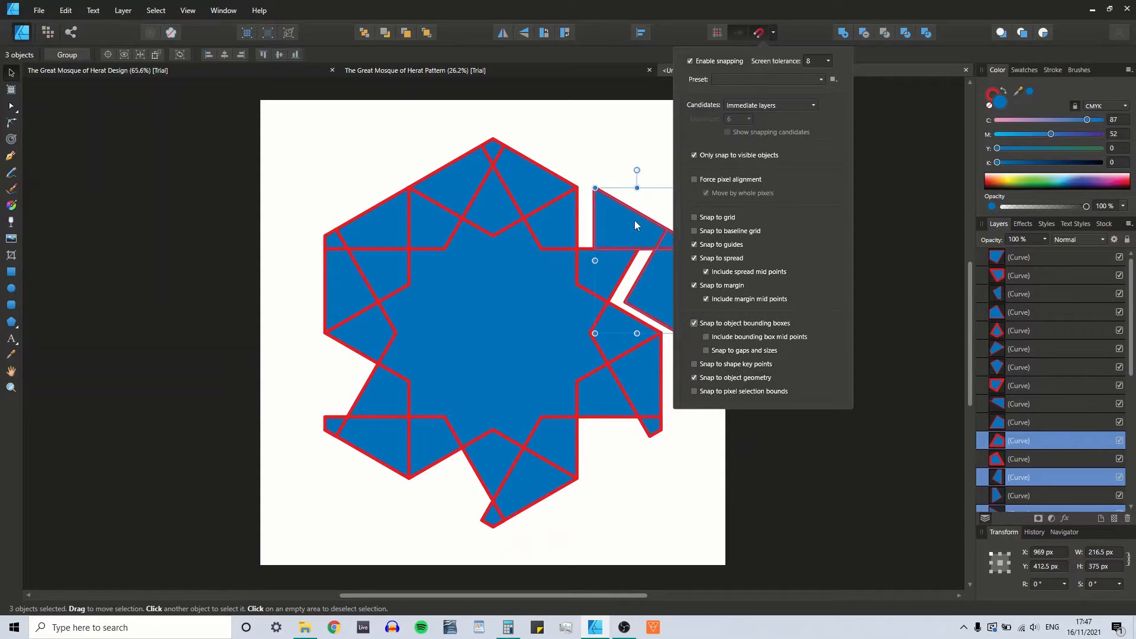
{"action": "left_click_drag", "start_coordinate": [594, 239], "coordinate": [602, 223]}
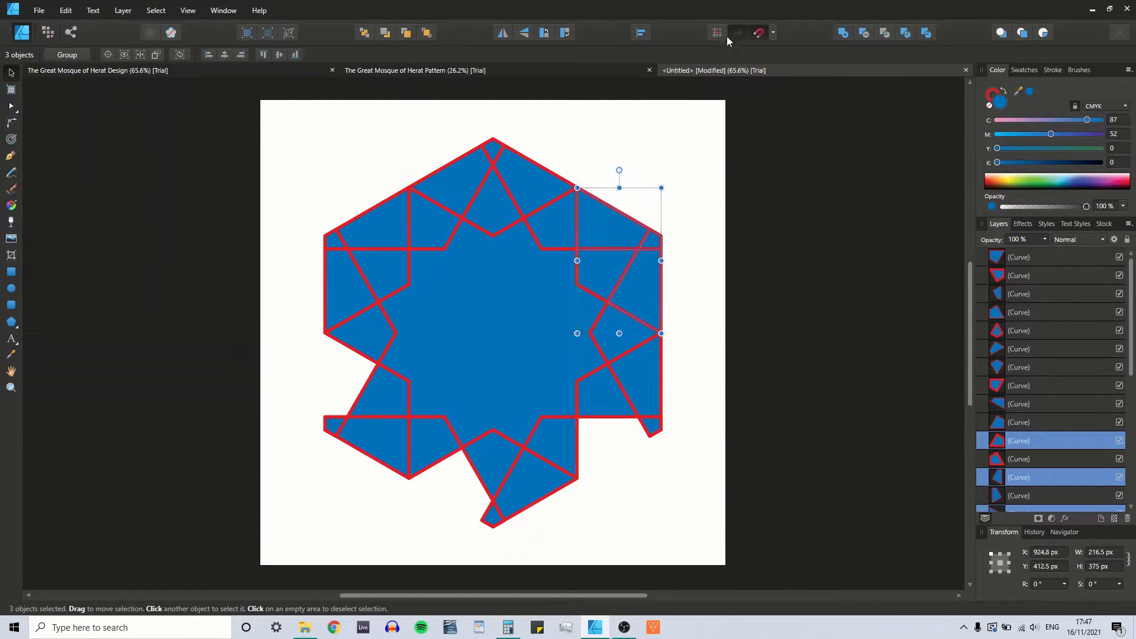
{"action": "left_click", "coordinate": [774, 33]}
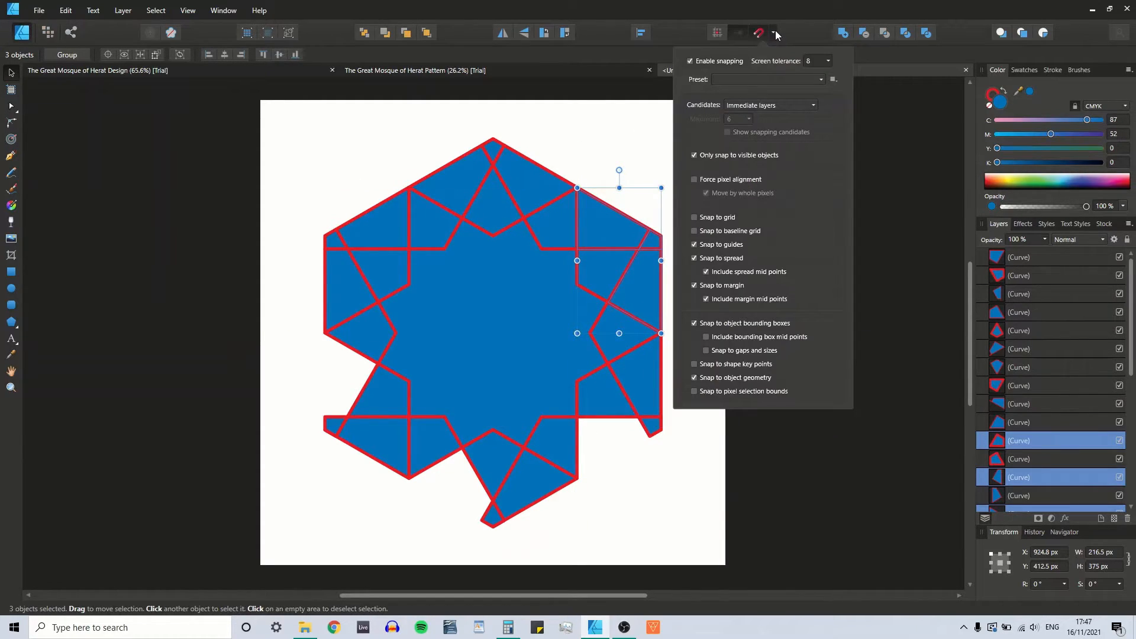
{"action": "left_click", "coordinate": [775, 30]}
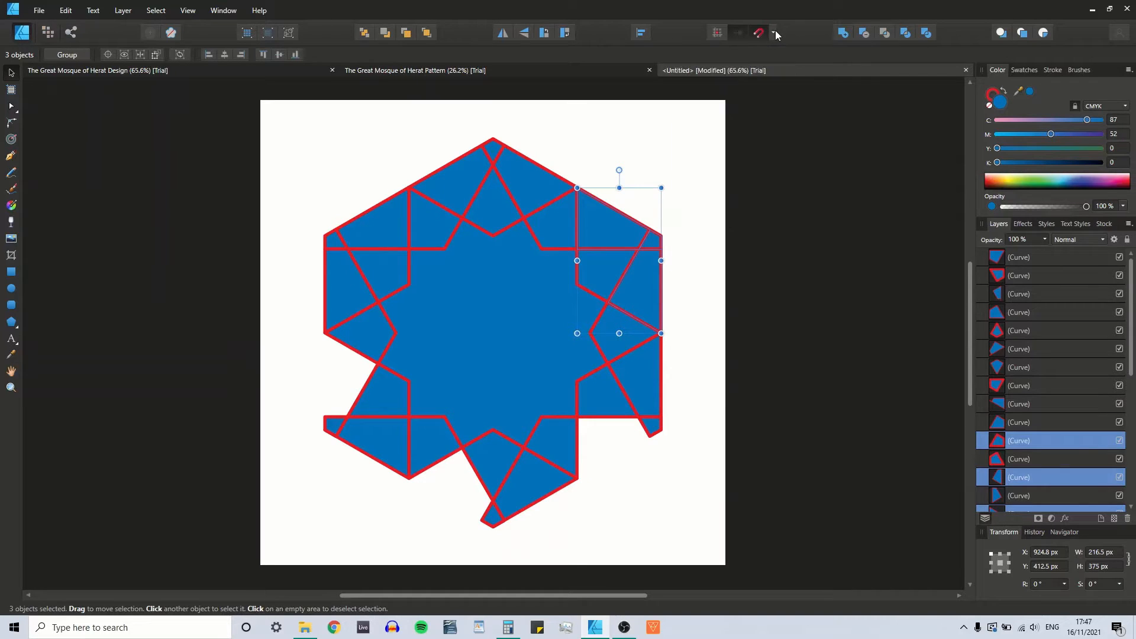
{"action": "mouse_move", "coordinate": [601, 226]}
{"action": "left_mouse_down"}
{"action": "mouse_move", "coordinate": [626, 229]}
{"action": "mouse_move", "coordinate": [601, 229]}
{"action": "left_mouse_up"}
{"action": "left_click", "coordinate": [376, 442]}
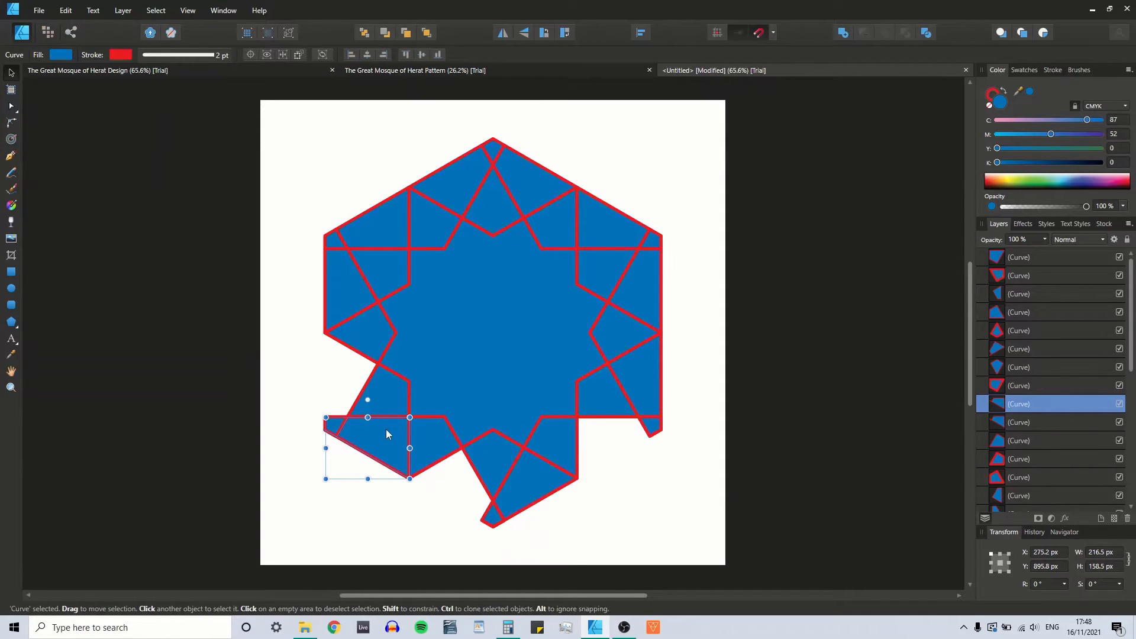
{"action": "left_click_drag", "start_coordinate": [380, 443], "coordinate": [349, 504]}
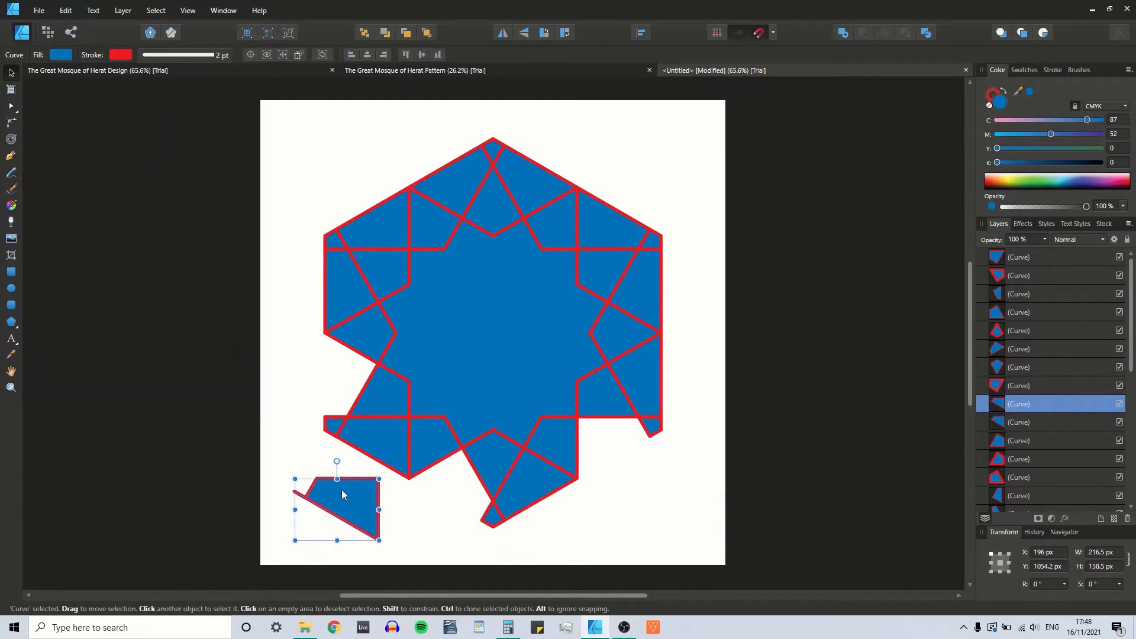
{"action": "key", "text": "ctrl+z"}
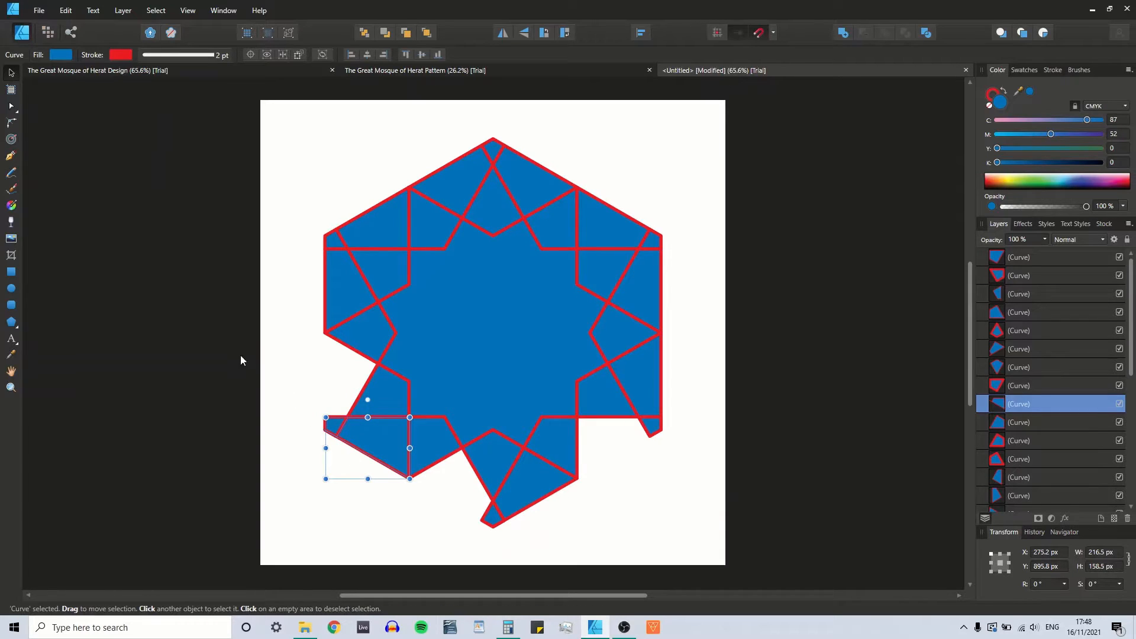
{"action": "left_click", "coordinate": [250, 307]}
Duplicate the outer piece left of the hexagon's top vertex, flip it vertically and fit it into the gap left of the bottom vertex.
{"action": "left_click", "coordinate": [507, 171]}
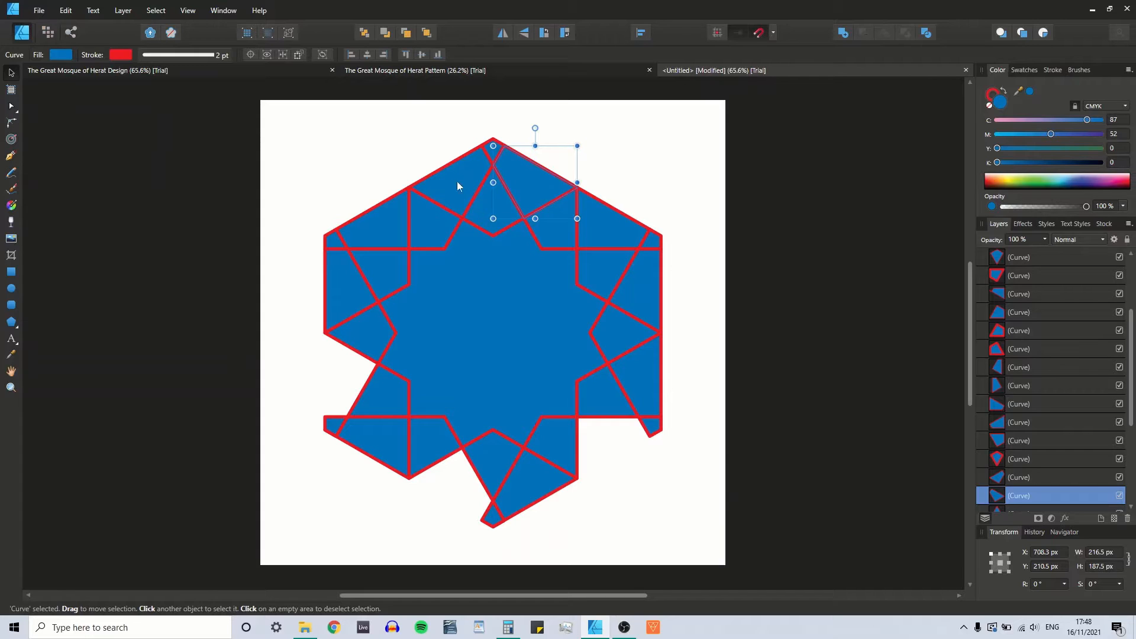
{"action": "left_click", "coordinate": [453, 181]}
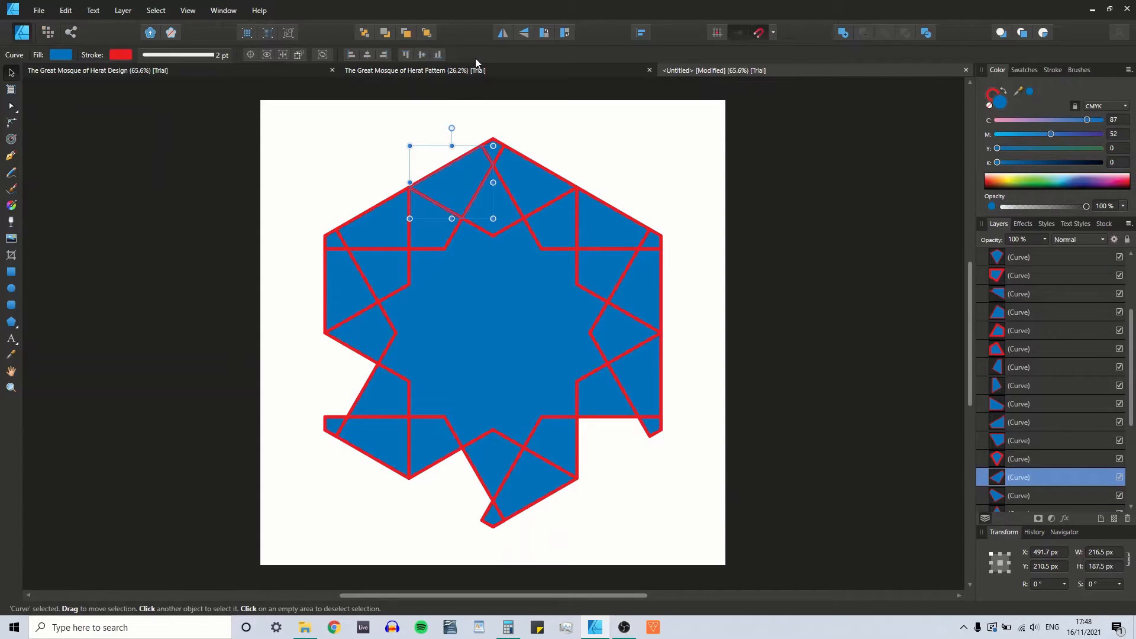
{"action": "left_click", "coordinate": [524, 33]}
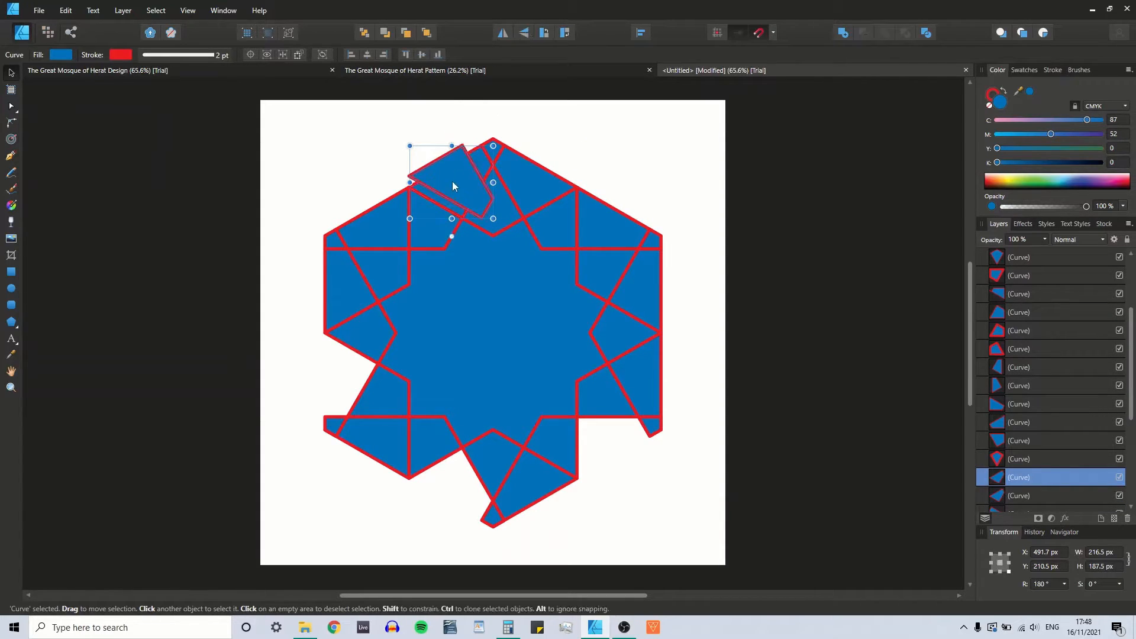
{"action": "left_click_drag", "start_coordinate": [453, 181], "coordinate": [452, 470]}
Duplicate the outer piece on the upper-right edge, flip it vertically and fit it into the gap on the lower-right edge.
{"action": "left_click", "coordinate": [602, 219]}
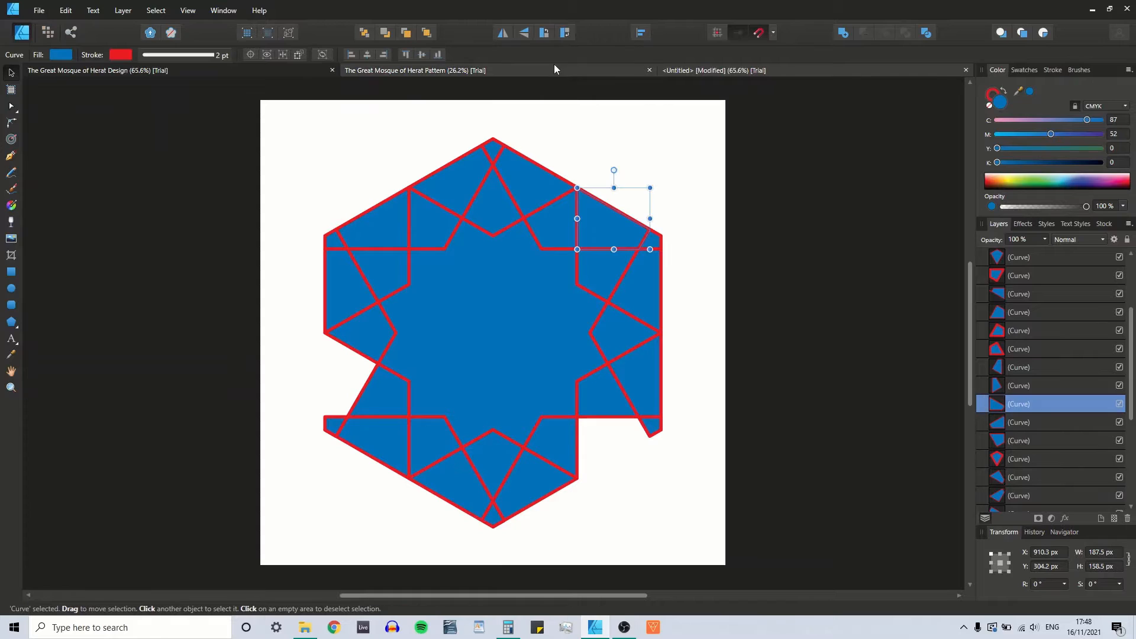
{"action": "key", "text": "ctrl+j"}
{"action": "left_click", "coordinate": [524, 33]}
{"action": "left_click_drag", "start_coordinate": [595, 202], "coordinate": [595, 426]}
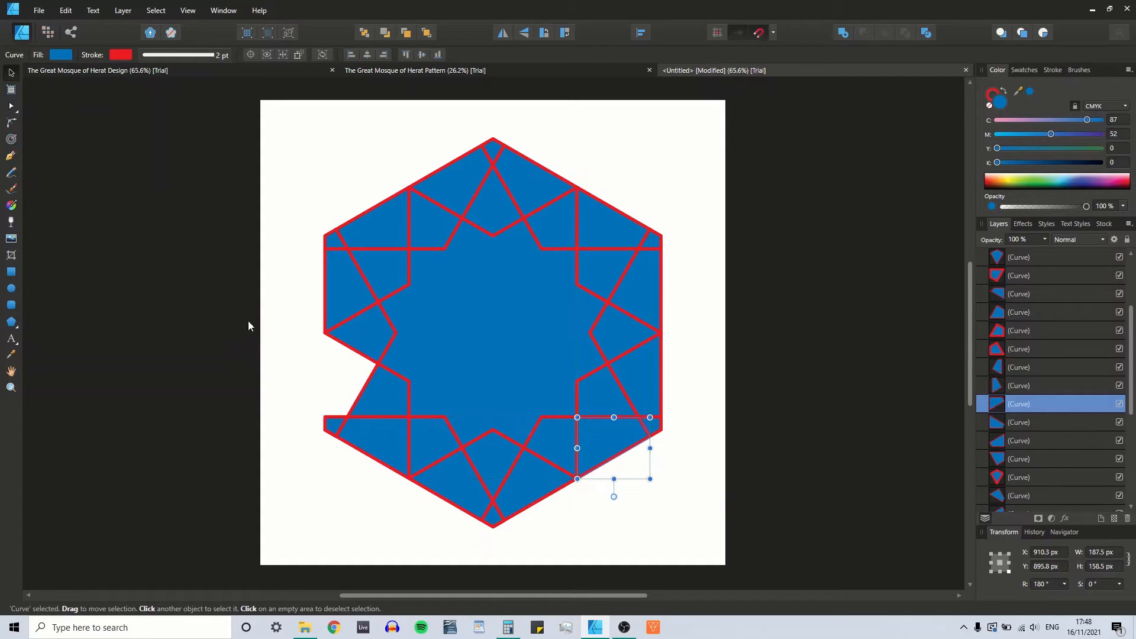
Duplicate the lower piece on the hexagon's right side, flip it horizontally and fit it into the matching gap on the left side.
{"action": "left_click", "coordinate": [642, 368]}
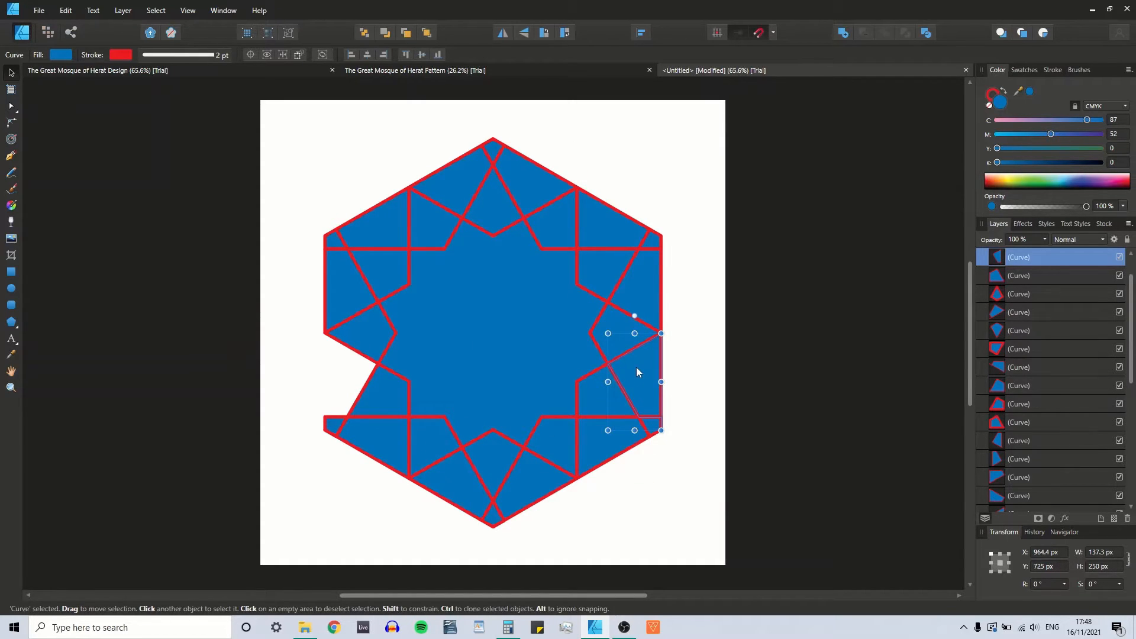
{"action": "key", "text": "ctrl+j"}
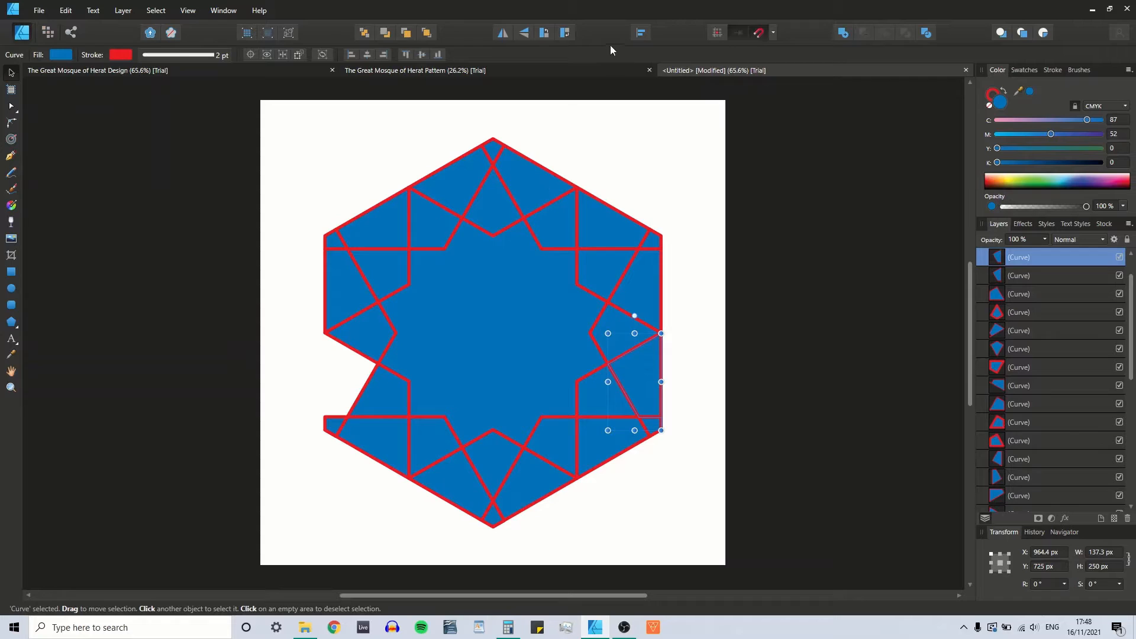
{"action": "left_click", "coordinate": [503, 33]}
{"action": "left_click_drag", "start_coordinate": [610, 360], "coordinate": [346, 371]}
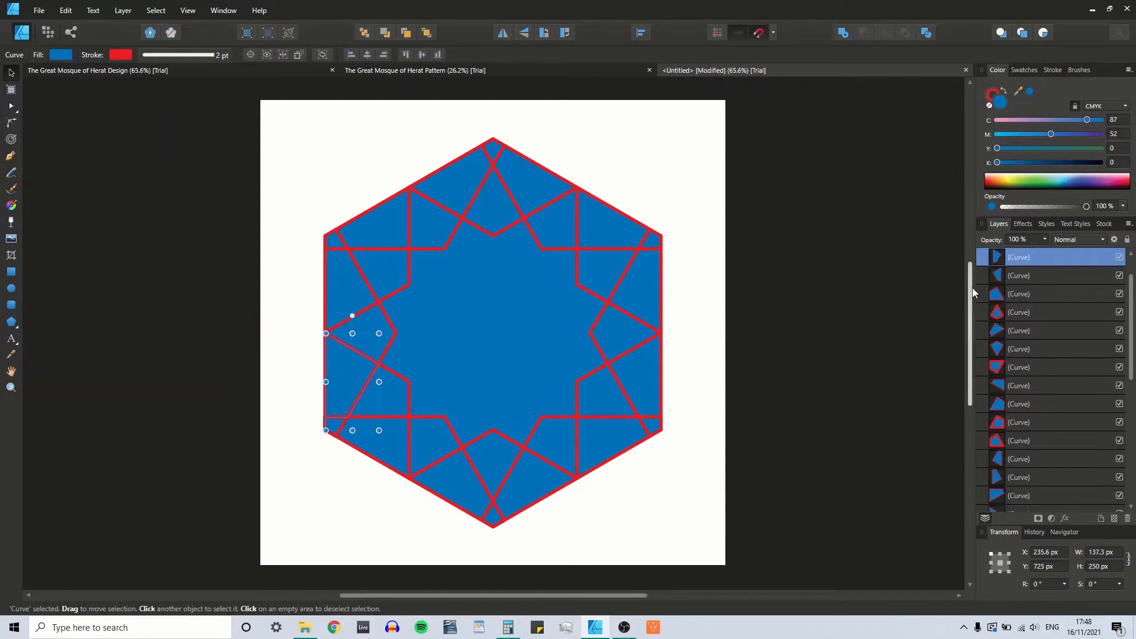
Delete the extra hexagon-corner node from the lower pieces on the hexagon's left and right sides.
{"action": "left_click", "coordinate": [11, 106]}
{"action": "left_click", "coordinate": [326, 431]}
{"action": "key", "text": "Delete"}
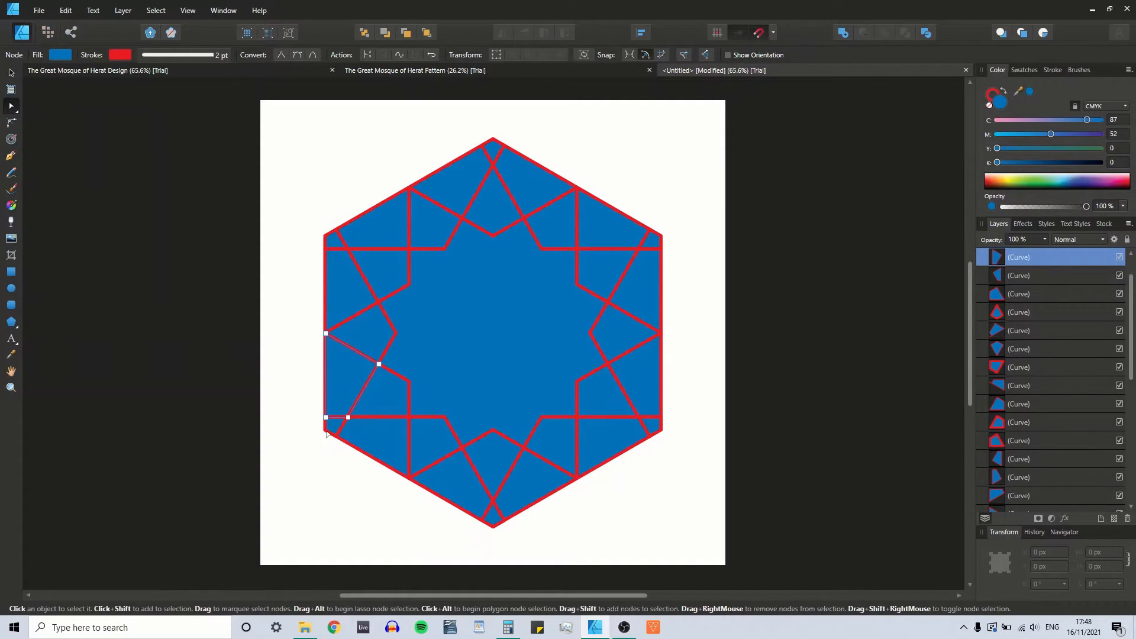
{"action": "left_click", "coordinate": [1041, 275]}
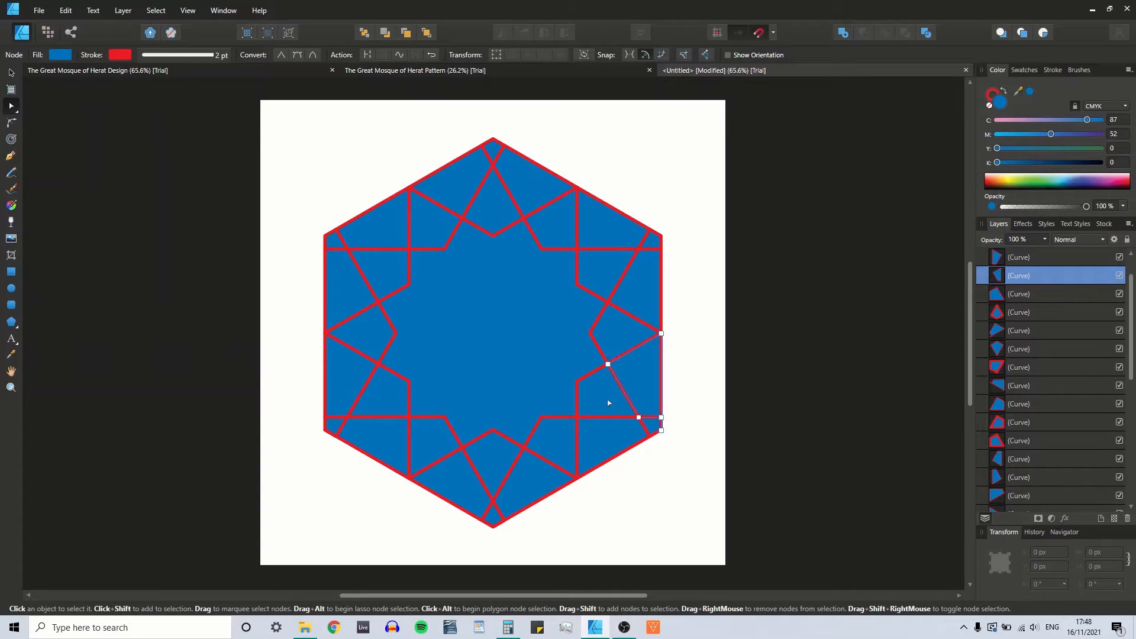
{"action": "left_click", "coordinate": [661, 430]}
{"action": "key", "text": "Delete"}
Delete the extra corner nodes from the piece right of the bottom vertex and the lower-left edge piece, leaving nothing selected.
{"action": "left_click", "coordinate": [1042, 331]}
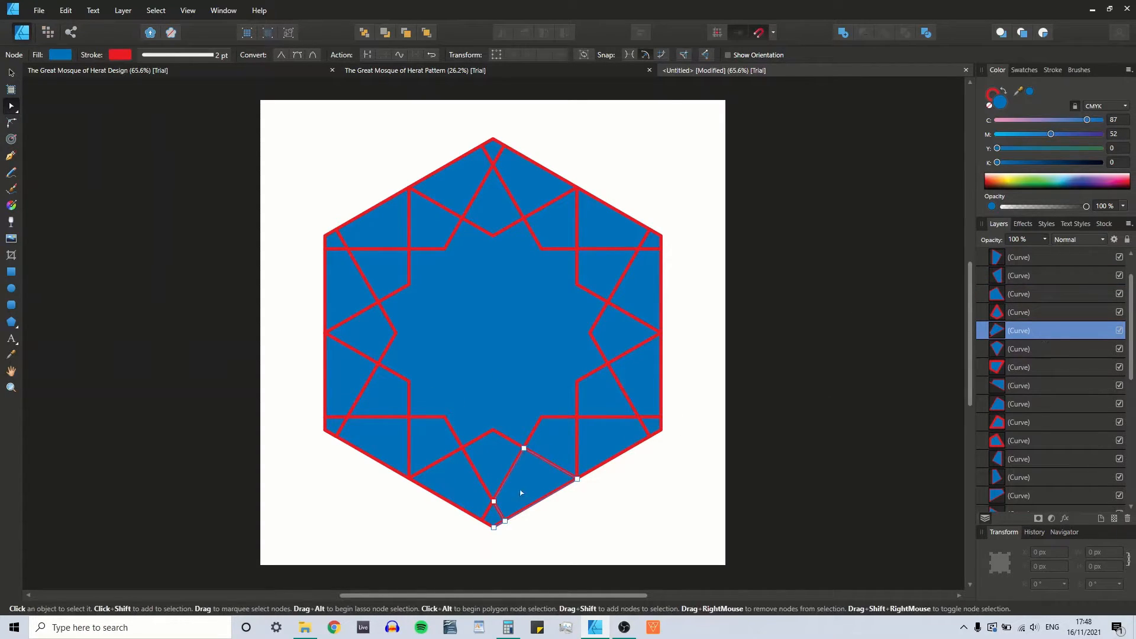
{"action": "left_click", "coordinate": [494, 527]}
{"action": "key", "text": "Delete"}
{"action": "left_click", "coordinate": [1041, 385]}
{"action": "left_click", "coordinate": [325, 430]}
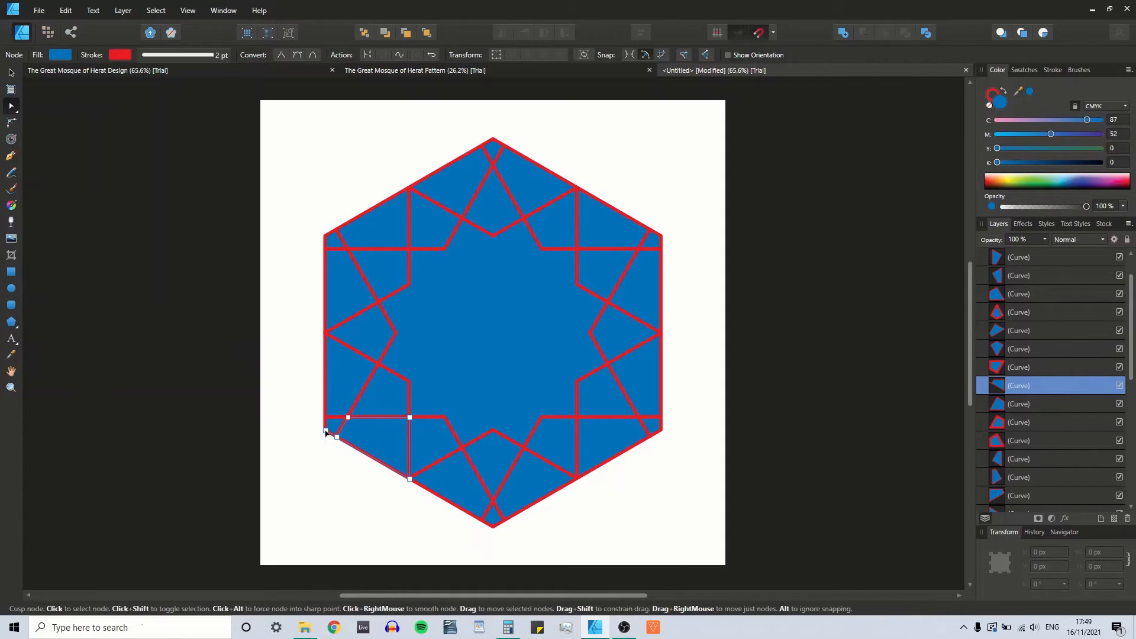
{"action": "key", "text": "Delete"}
{"action": "scroll", "coordinate": [1074, 403], "scroll_direction": "down", "scroll_amount": 3}
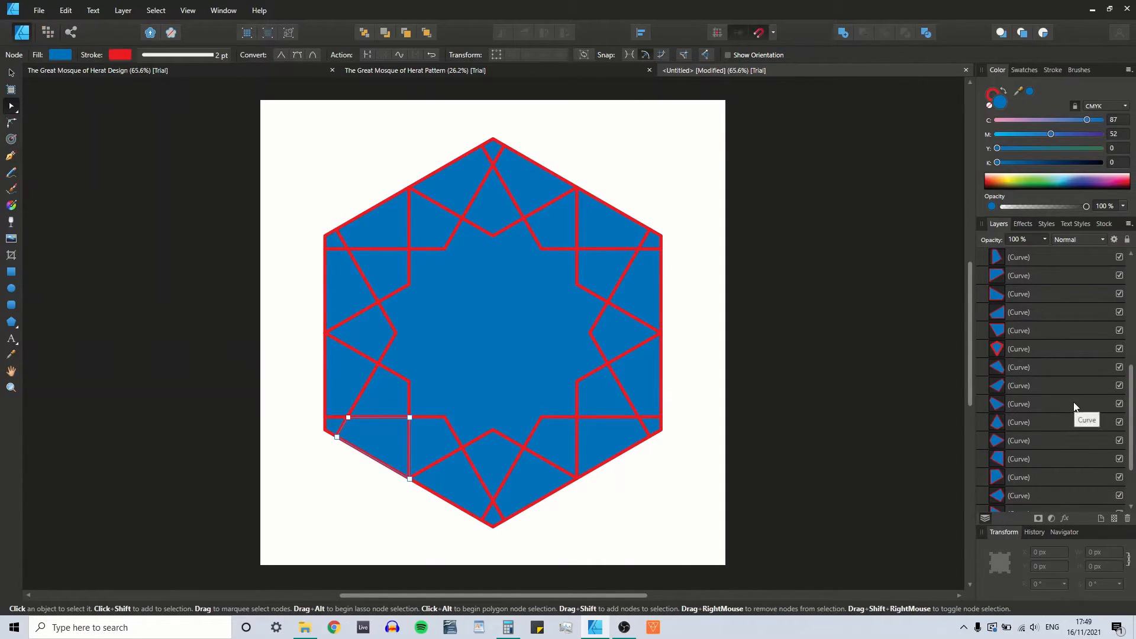
{"action": "scroll", "coordinate": [1072, 401], "scroll_direction": "down", "scroll_amount": 2}
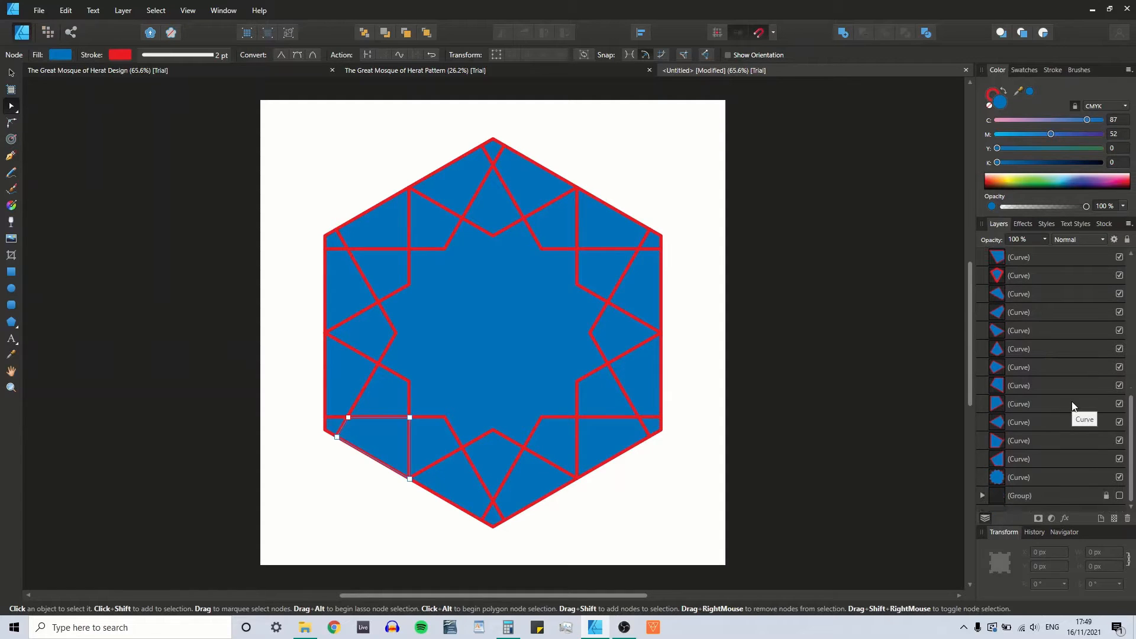
{"action": "left_click", "coordinate": [14, 77]}
{"action": "left_click", "coordinate": [292, 175]}
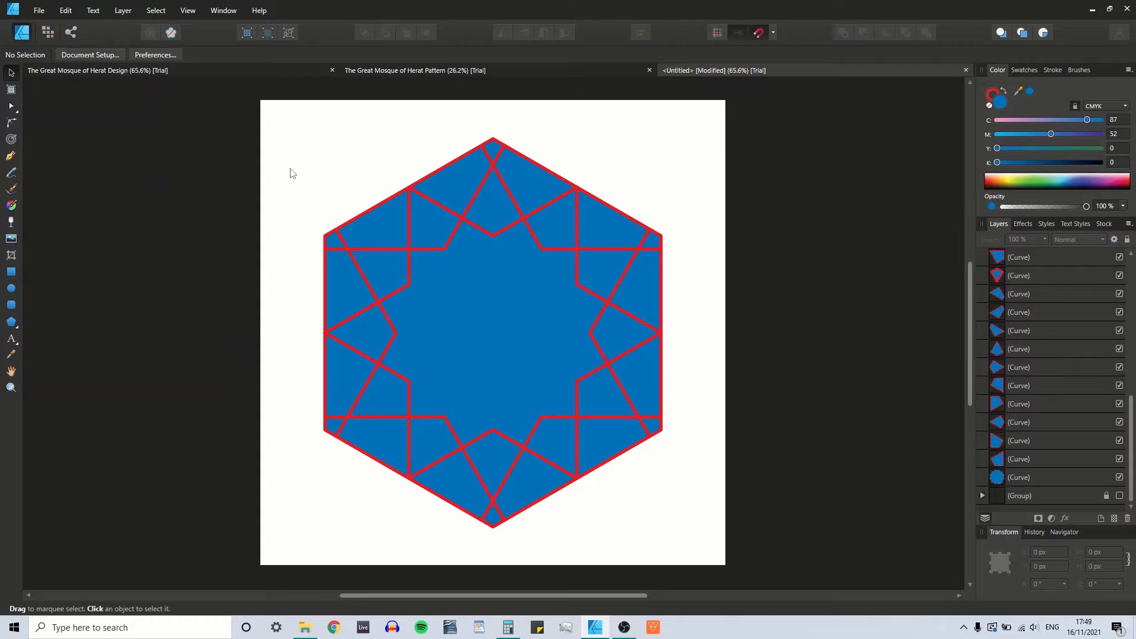
Compare with The Great Mosque of Herat Design document, and set the stroke width of all curves in the untitled document to 4 pt.
{"action": "key", "text": "ctrl+a"}
{"action": "left_click", "coordinate": [710, 176]}
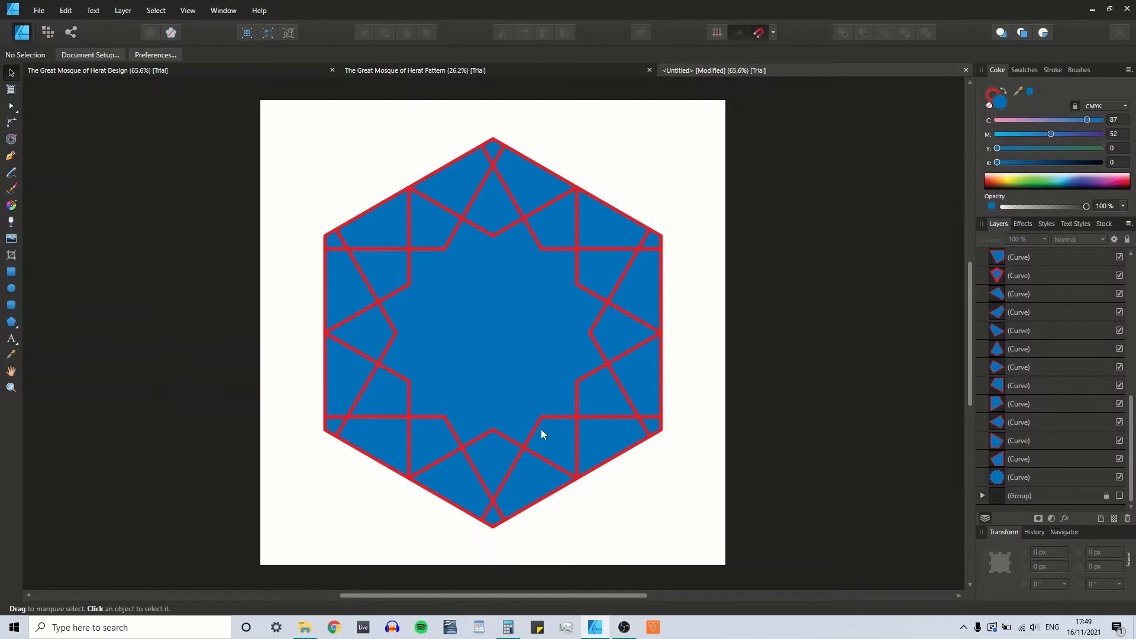
{"action": "key", "text": "ctrl+a"}
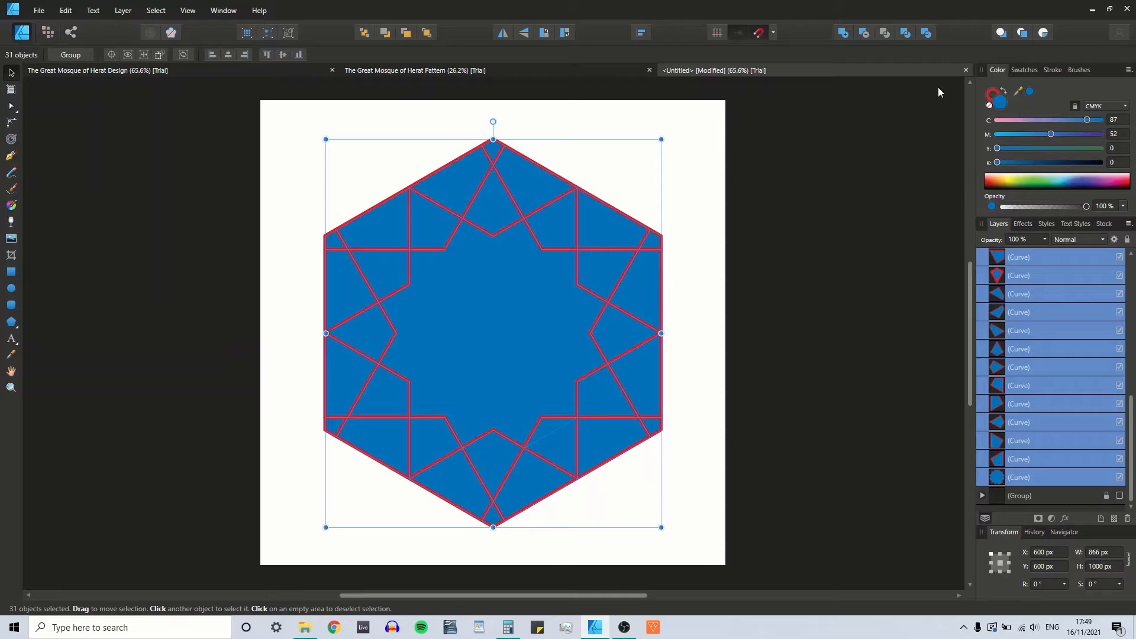
{"action": "left_click", "coordinate": [116, 69]}
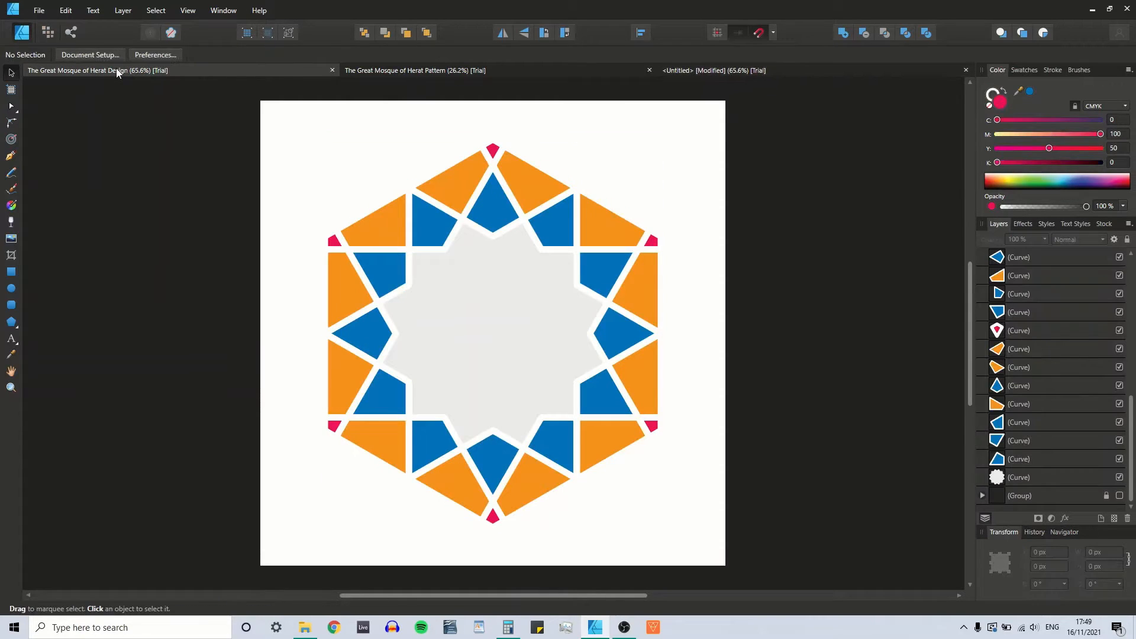
{"action": "left_click", "coordinate": [720, 72]}
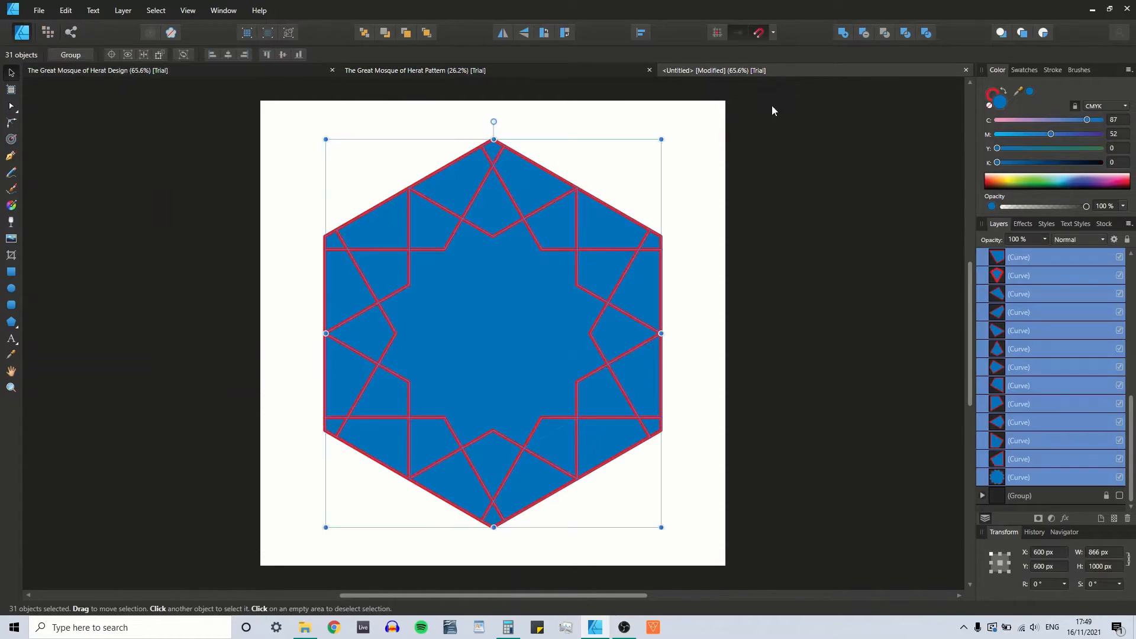
{"action": "left_click", "coordinate": [510, 305]}
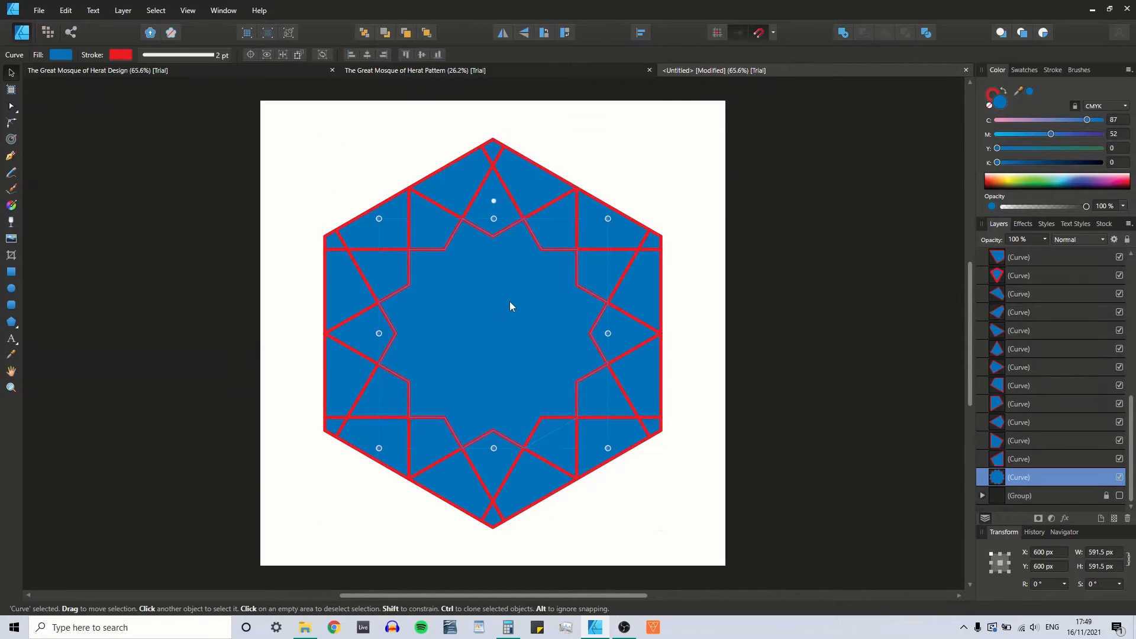
{"action": "key", "text": "ctrl+a"}
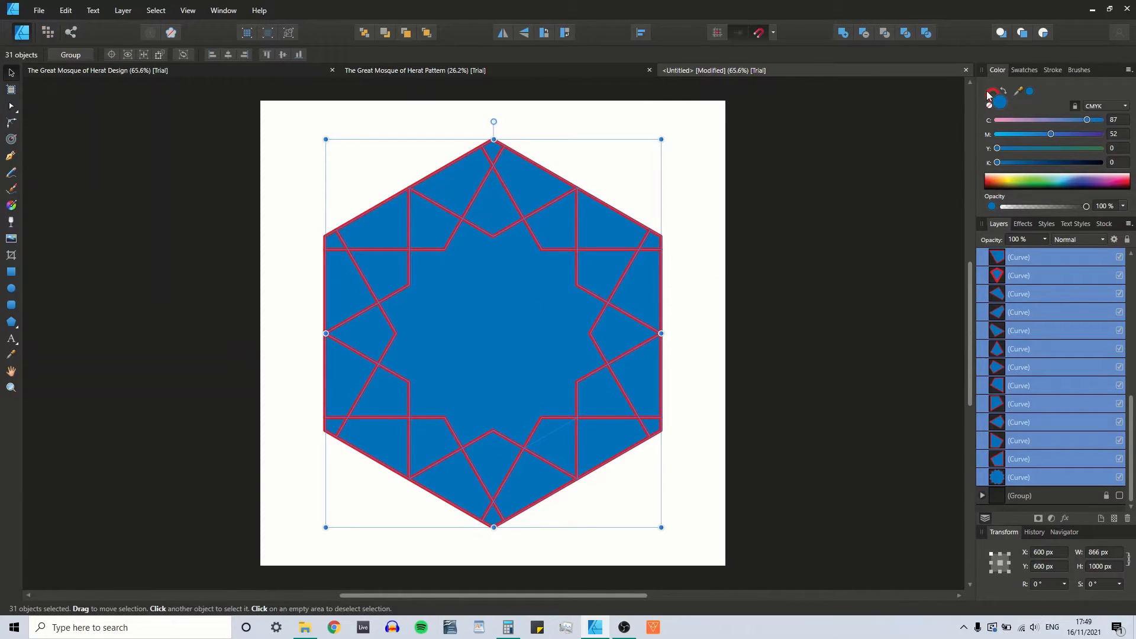
{"action": "left_click", "coordinate": [1053, 71]}
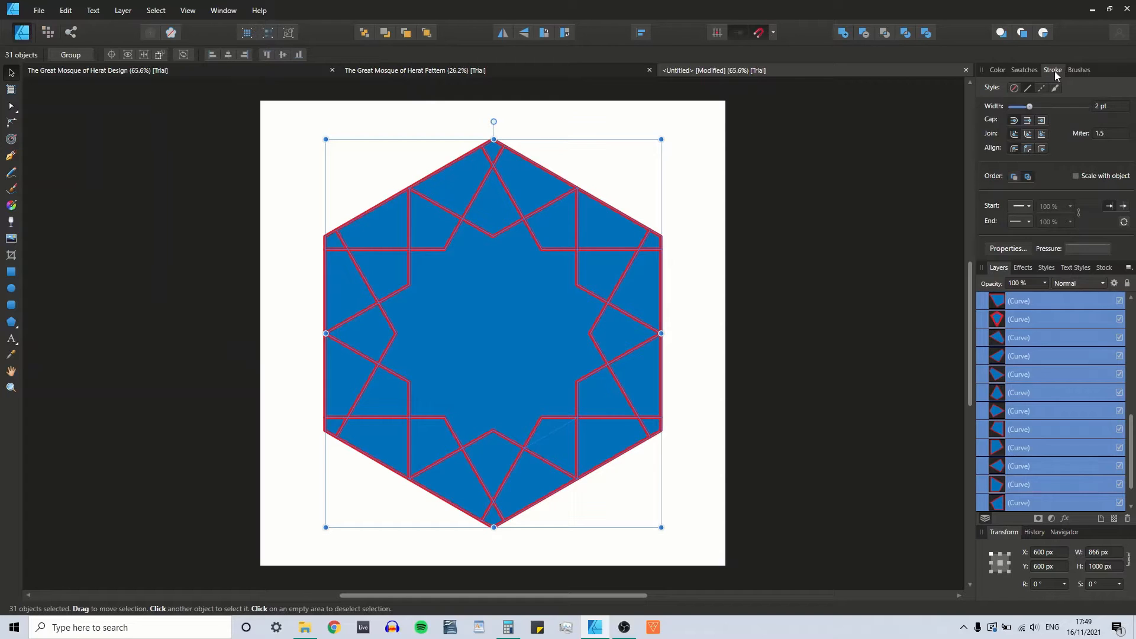
{"action": "type", "text": "4"}
{"action": "key", "text": "Return"}
Recolor the stroke of all curves with the recently used light gray, and clear the selection.
{"action": "left_click", "coordinate": [1024, 70]}
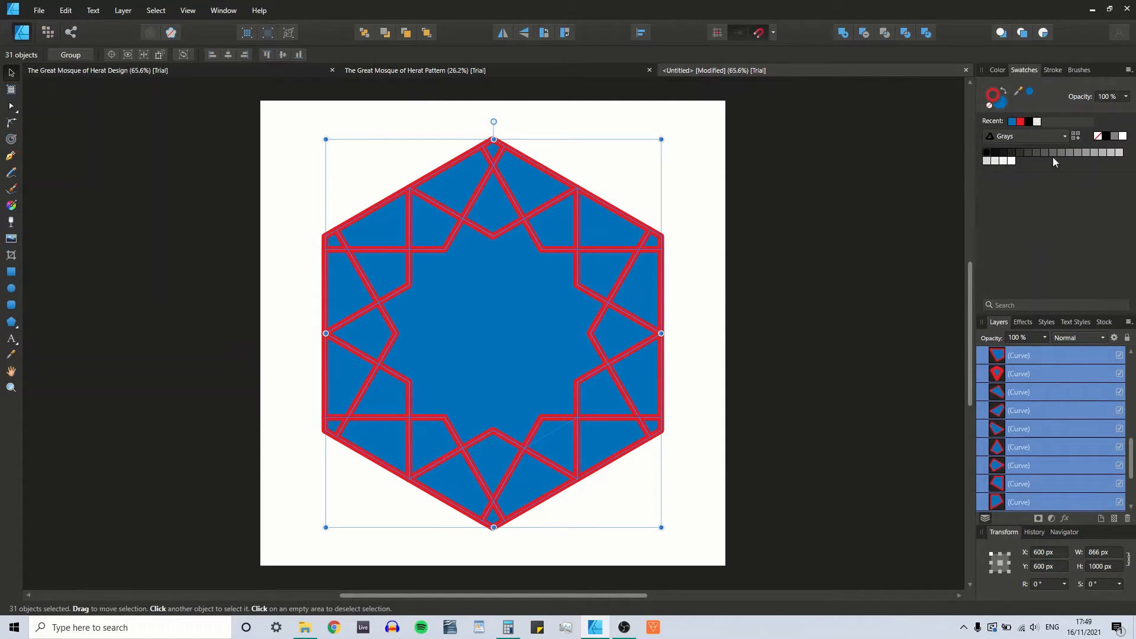
{"action": "left_click", "coordinate": [1036, 122]}
{"action": "left_click", "coordinate": [997, 70]}
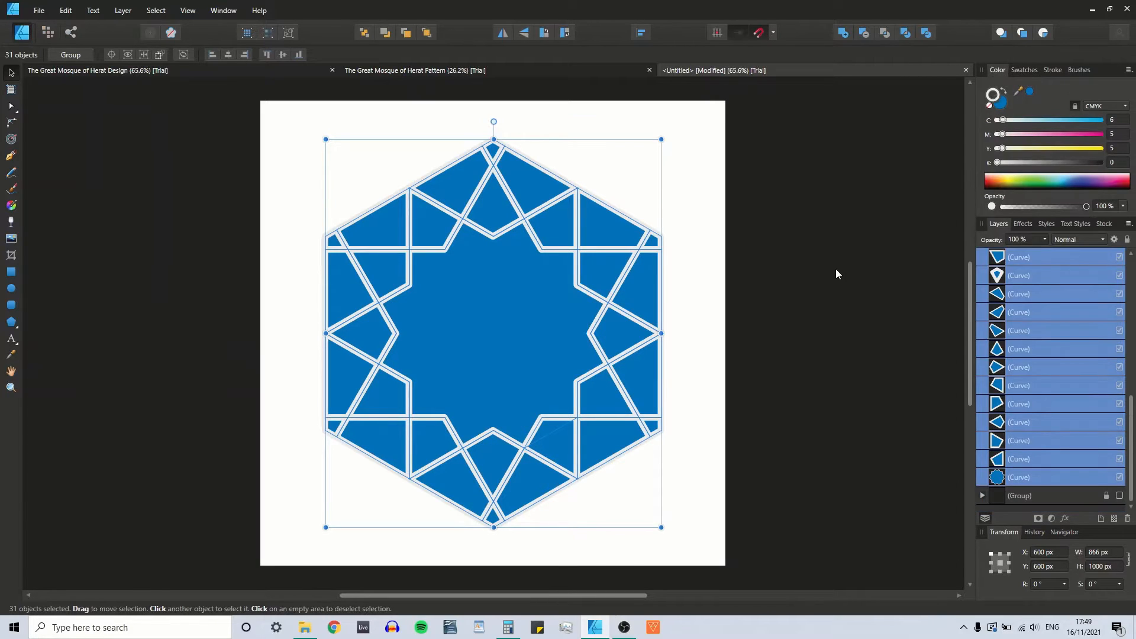
{"action": "left_click", "coordinate": [836, 274]}
Set the central star's stroke color to white with C, M, Y and K all at 0.
{"action": "left_click", "coordinate": [612, 326]}
{"action": "left_click", "coordinate": [495, 323]}
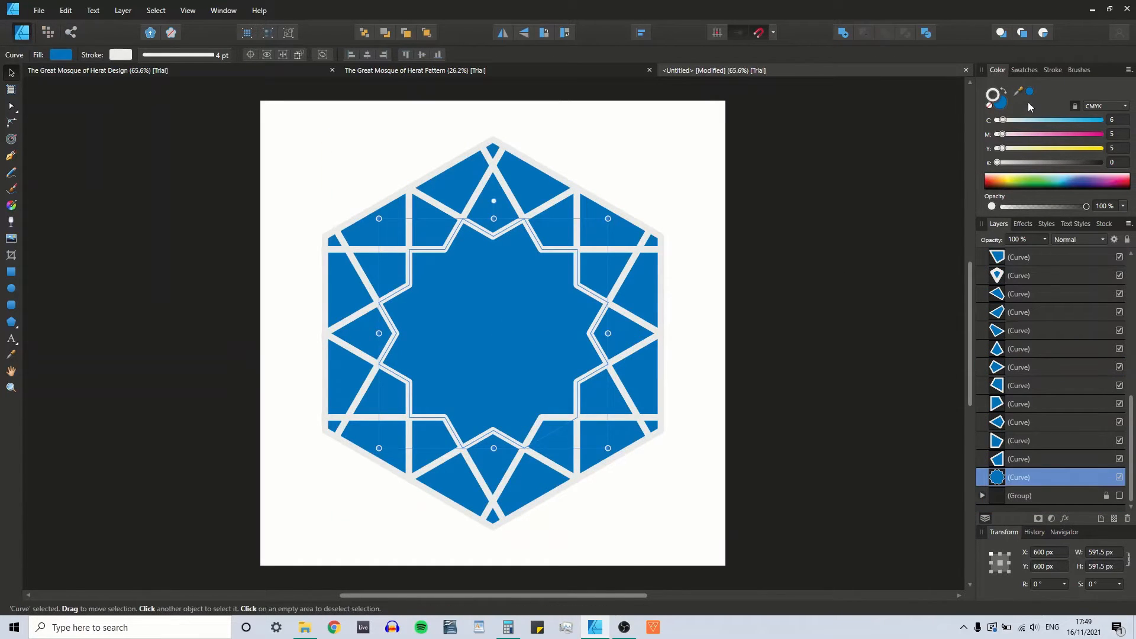
{"action": "left_click_drag", "start_coordinate": [1001, 148], "coordinate": [964, 119]}
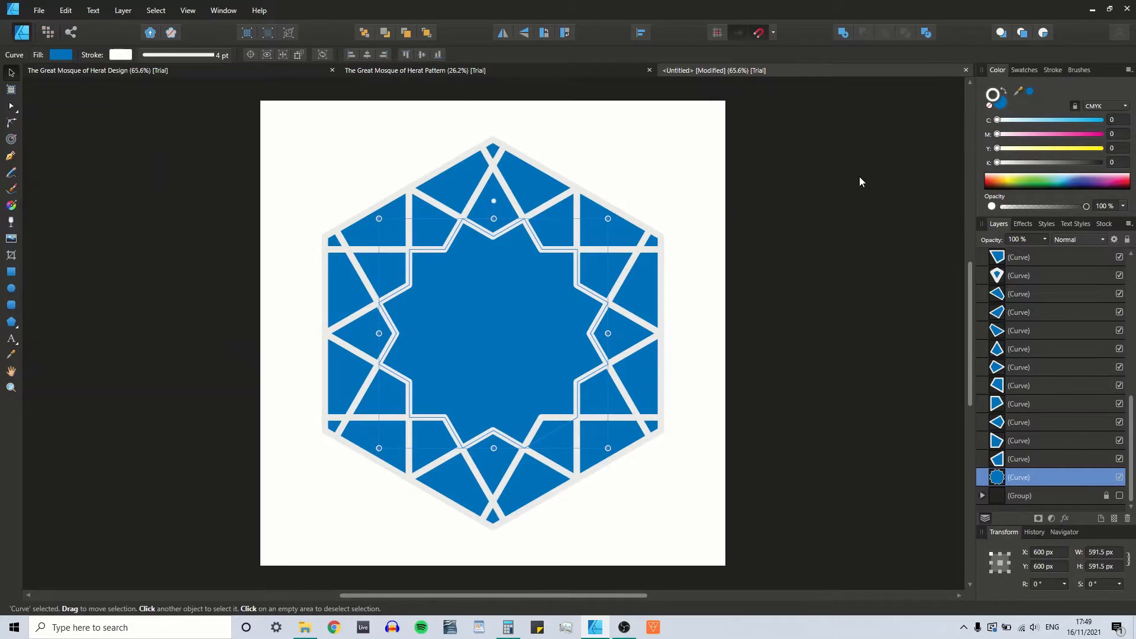
Set the stroke color of all curves to white with C, M, Y and K at 0, and clear the selection.
{"action": "key", "text": "ctrl+a"}
{"action": "mouse_move", "coordinate": [1002, 149]}
{"action": "left_mouse_down"}
{"action": "mouse_move", "coordinate": [979, 148]}
{"action": "mouse_move", "coordinate": [970, 120]}
{"action": "left_mouse_up"}
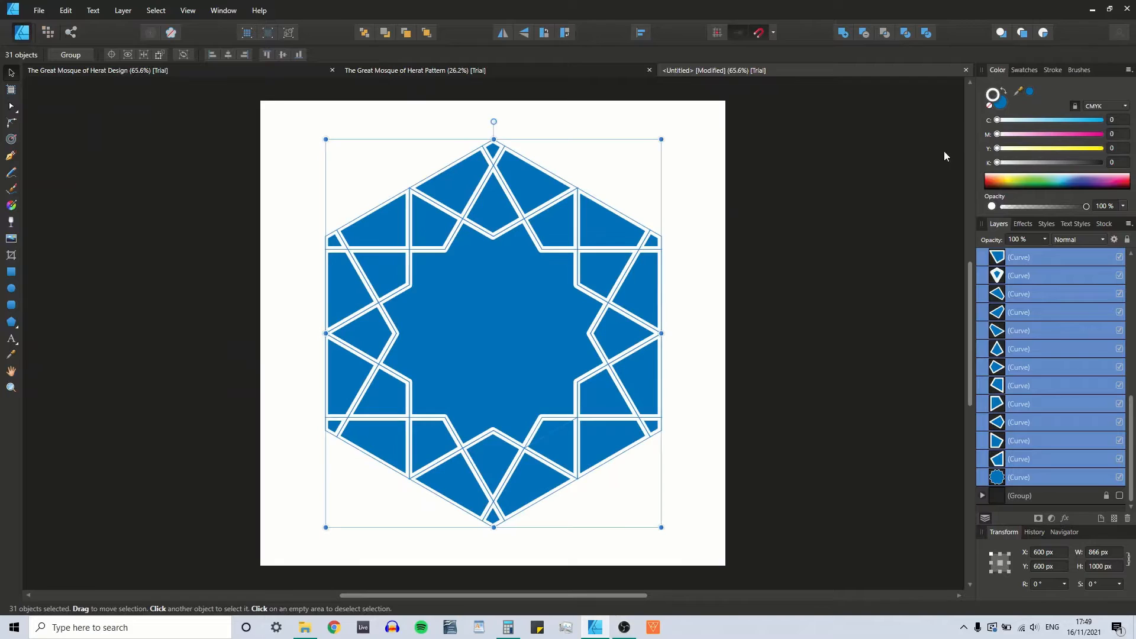
{"action": "left_click", "coordinate": [879, 180]}
Set the central star's fill color to white.
{"action": "left_click", "coordinate": [431, 332]}
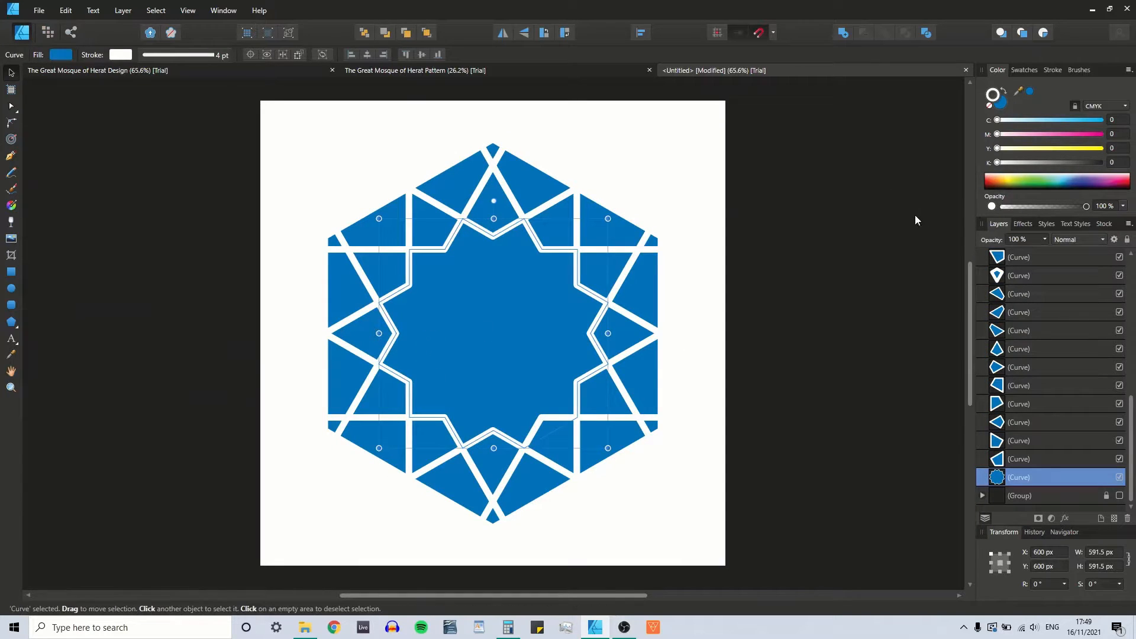
{"action": "left_click", "coordinate": [1000, 104]}
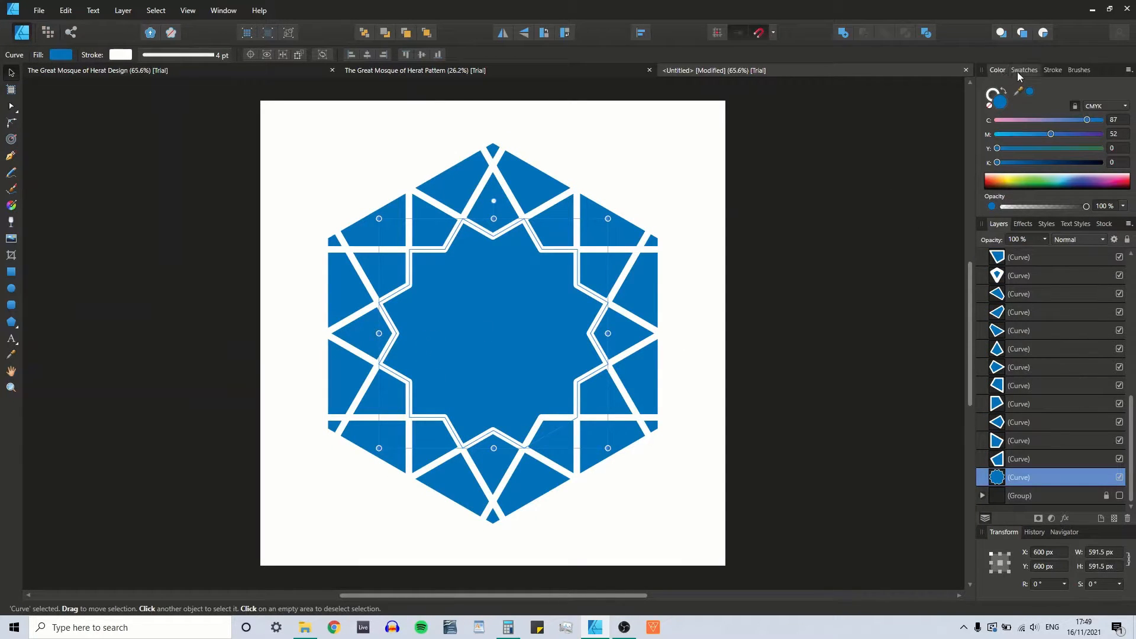
{"action": "left_click", "coordinate": [1023, 70]}
{"action": "left_click", "coordinate": [1012, 122]}
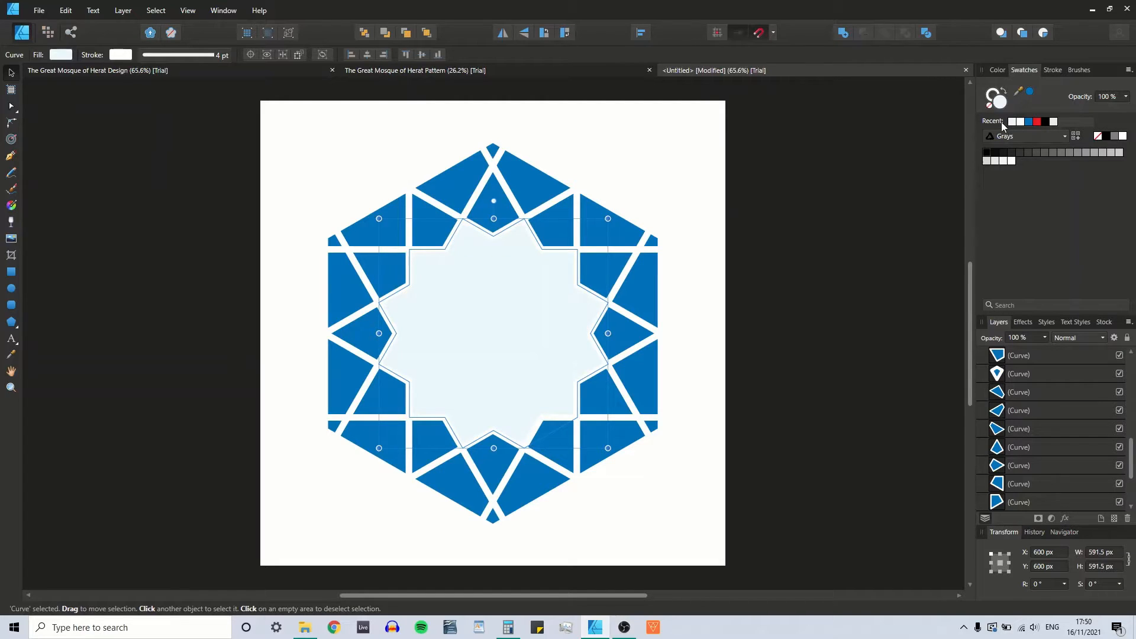
{"action": "left_click", "coordinate": [997, 70]}
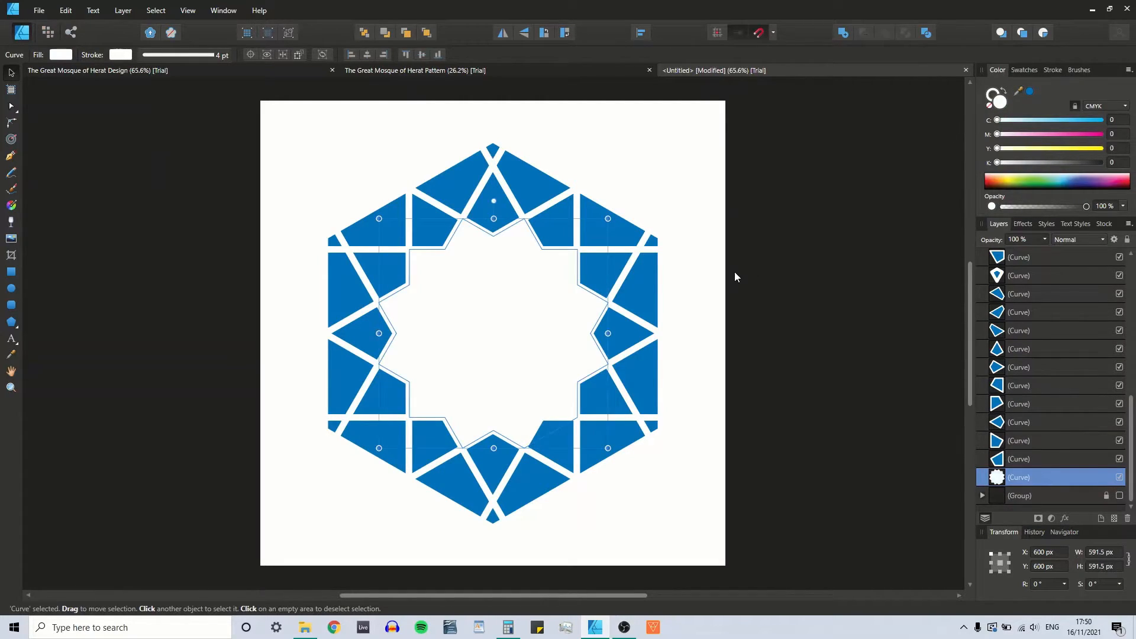
Set the fill of all curves to blue with C 100, M 50, Y 0 and K 0.
{"action": "key", "text": "ctrl+a"}
{"action": "left_click", "coordinate": [988, 95]}
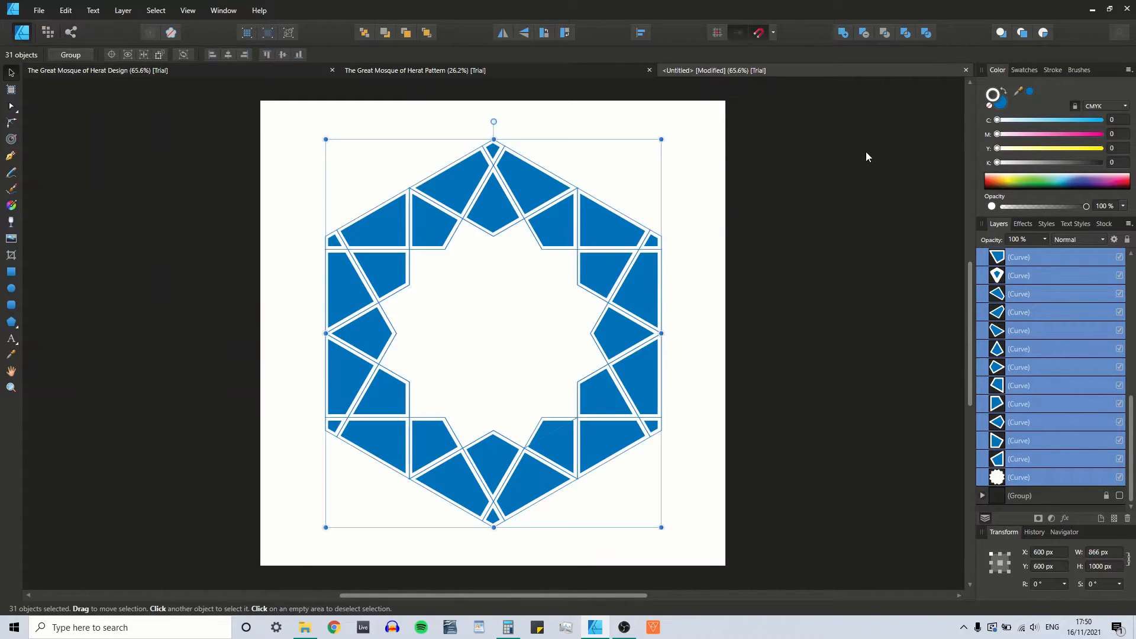
{"action": "left_click", "coordinate": [497, 333]}
{"action": "left_click", "coordinate": [521, 294]}
{"action": "left_click", "coordinate": [553, 228]}
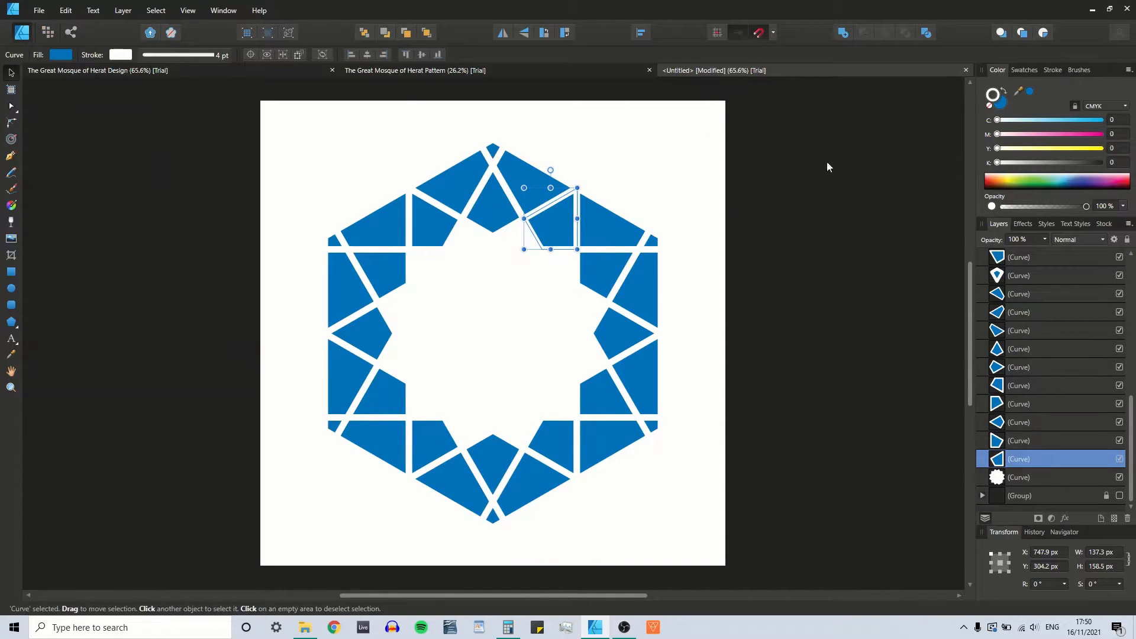
{"action": "left_click", "coordinate": [995, 106]}
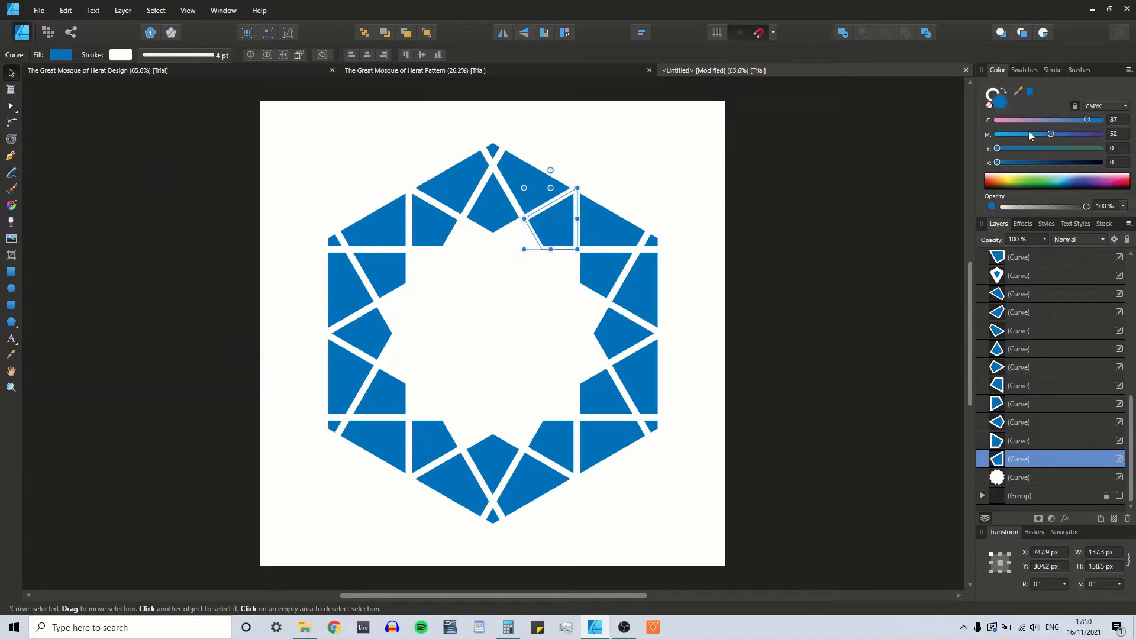
{"action": "key", "text": "ctrl+a"}
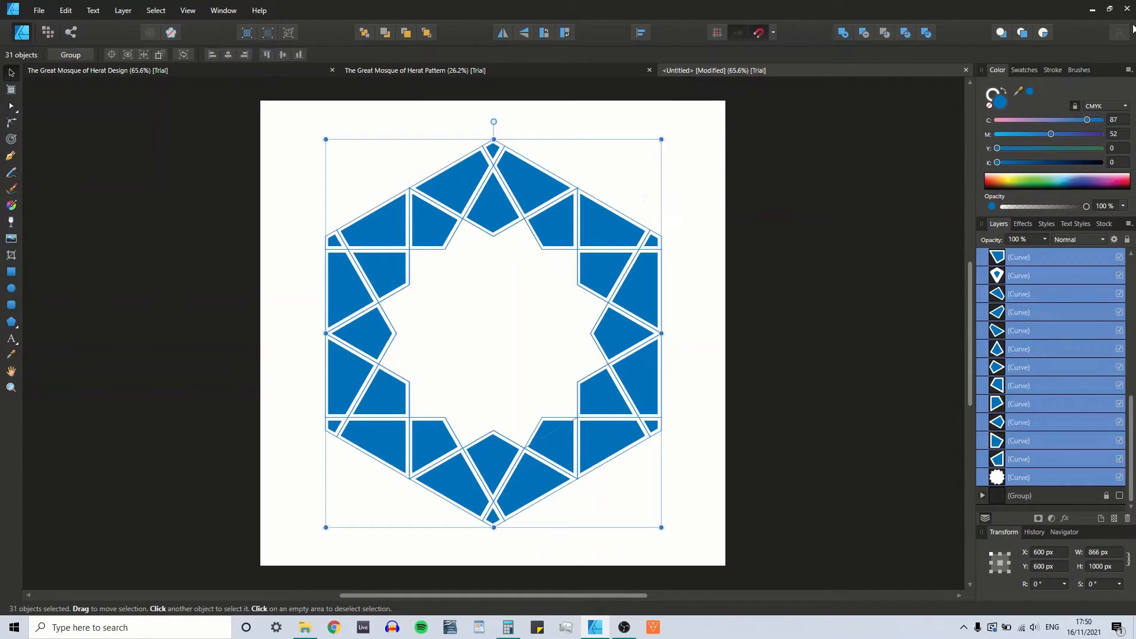
{"action": "left_click_drag", "start_coordinate": [1094, 121], "coordinate": [1127, 117]}
{"action": "left_click_drag", "start_coordinate": [1056, 132], "coordinate": [1051, 135]}
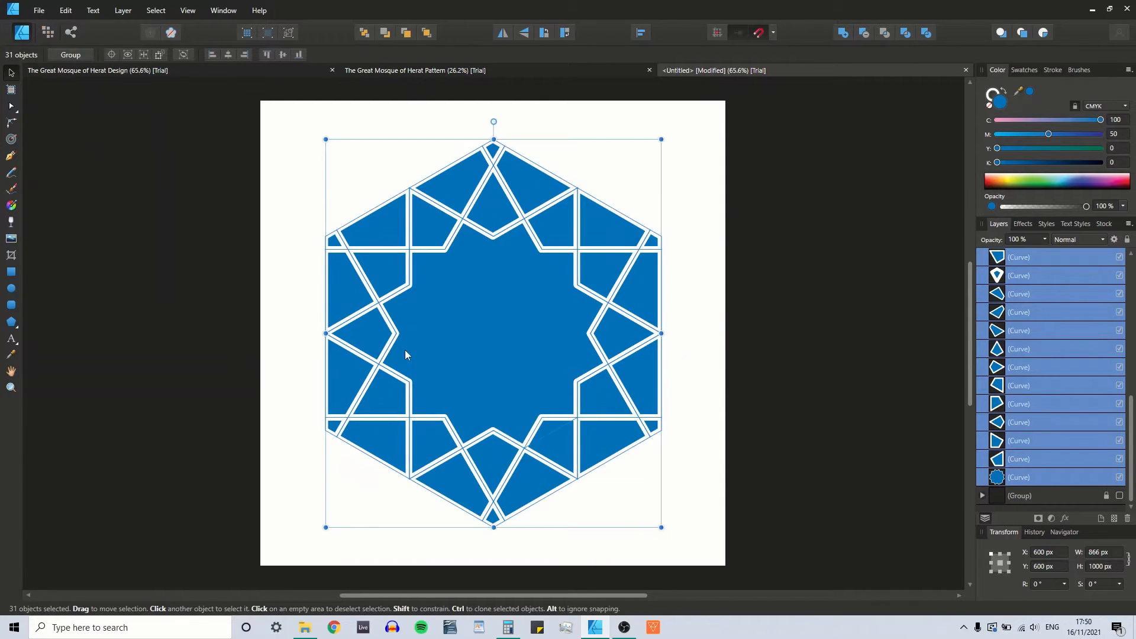
Fill the twelve large pieces along the hexagon's outer edge with orange, C 0, M 50, Y 100, K 0, and clear the selection.
{"action": "left_click", "coordinate": [521, 182]}
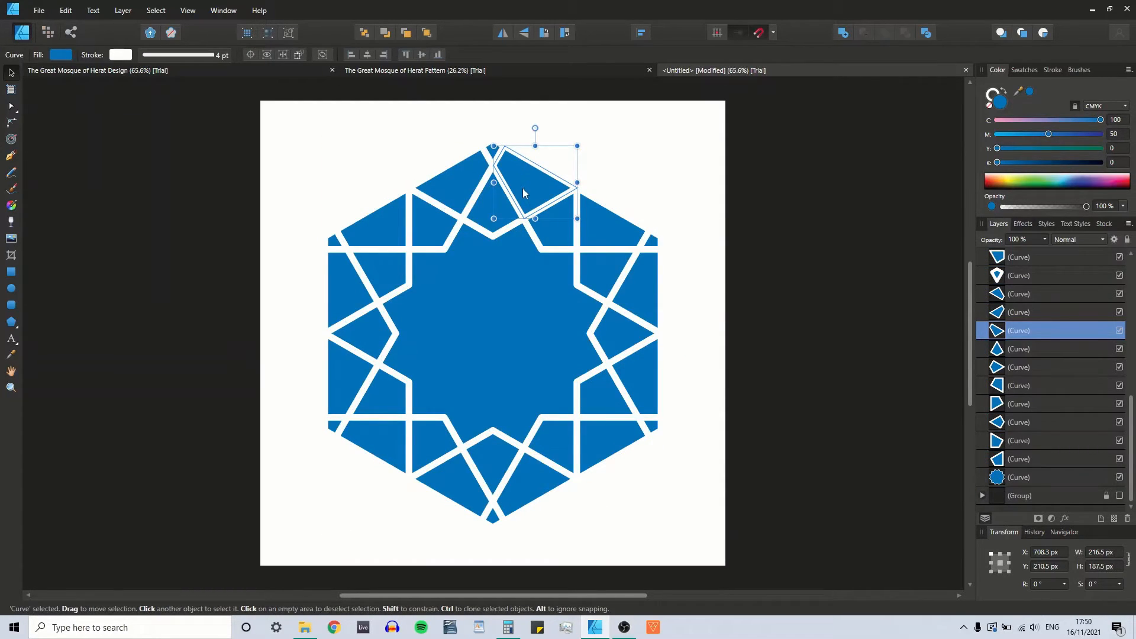
{"action": "left_click", "coordinate": [619, 225], "text": "shift"}
{"action": "left_click", "coordinate": [632, 294], "text": "shift"}
{"action": "left_click", "coordinate": [631, 293], "text": "shift"}
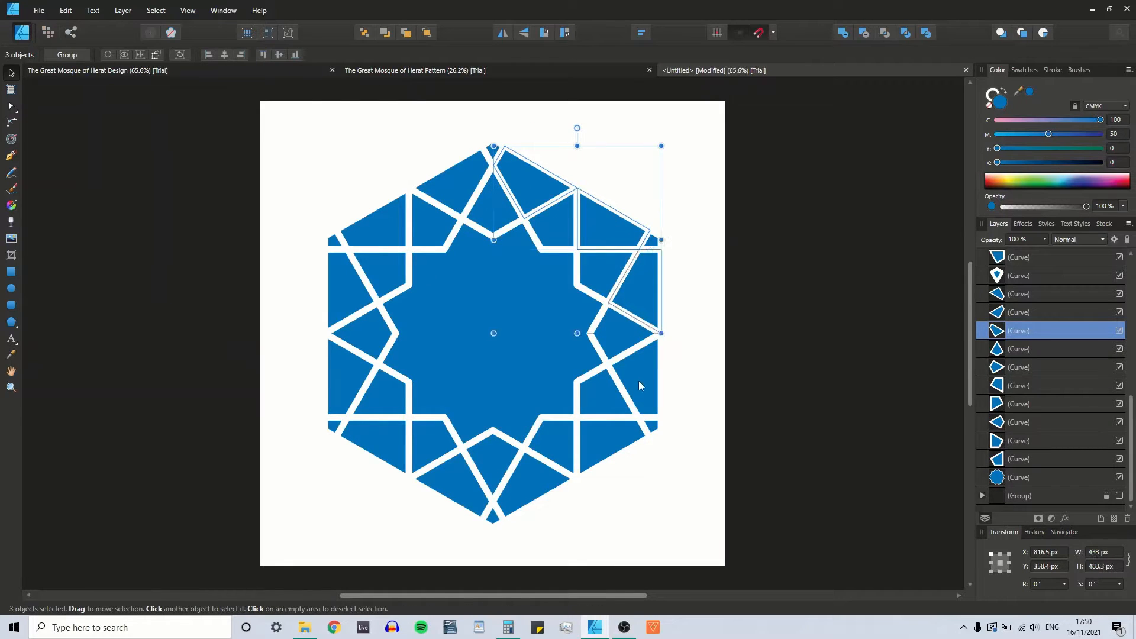
{"action": "left_click", "coordinate": [585, 447], "text": "shift"}
{"action": "left_click", "coordinate": [524, 500], "text": "shift"}
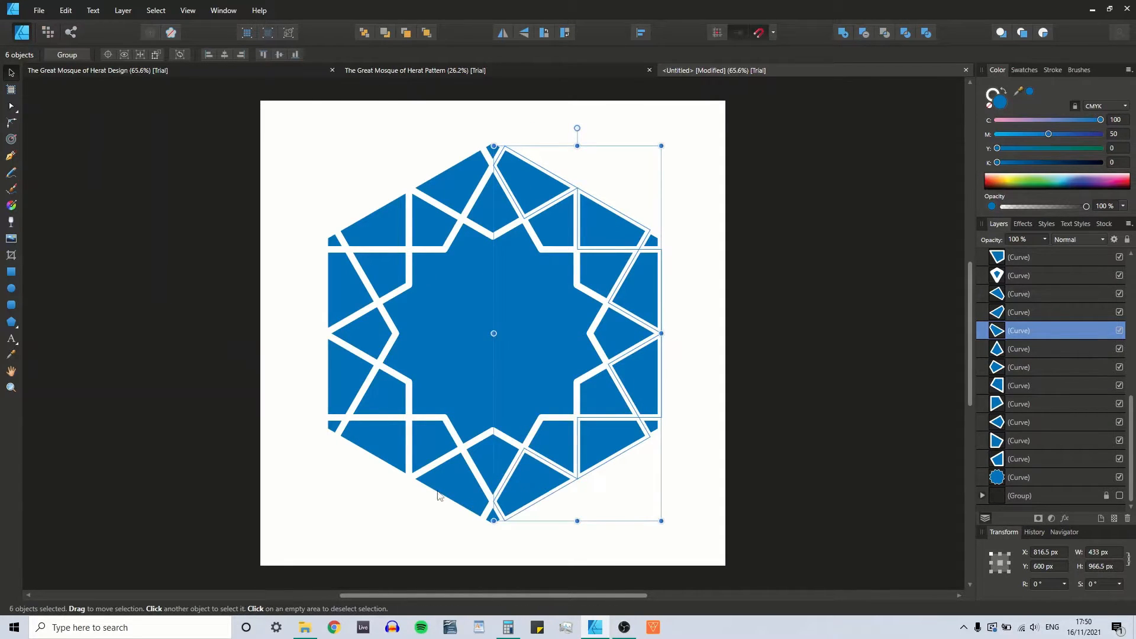
{"action": "left_click", "coordinate": [441, 482], "text": "shift"}
{"action": "left_click", "coordinate": [378, 438], "text": "shift"}
{"action": "left_click", "coordinate": [344, 368], "text": "shift"}
{"action": "left_click", "coordinate": [332, 283], "text": "shift"}
{"action": "left_click", "coordinate": [388, 226], "text": "shift"}
{"action": "left_click", "coordinate": [444, 193], "text": "shift"}
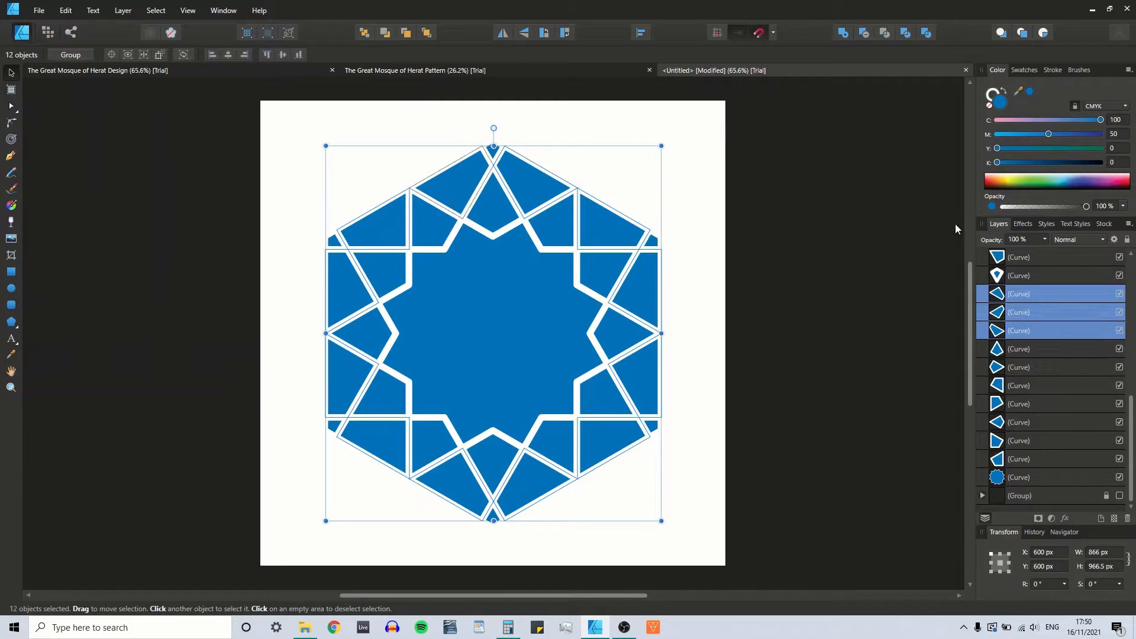
{"action": "left_click_drag", "start_coordinate": [1095, 119], "coordinate": [1101, 149]}
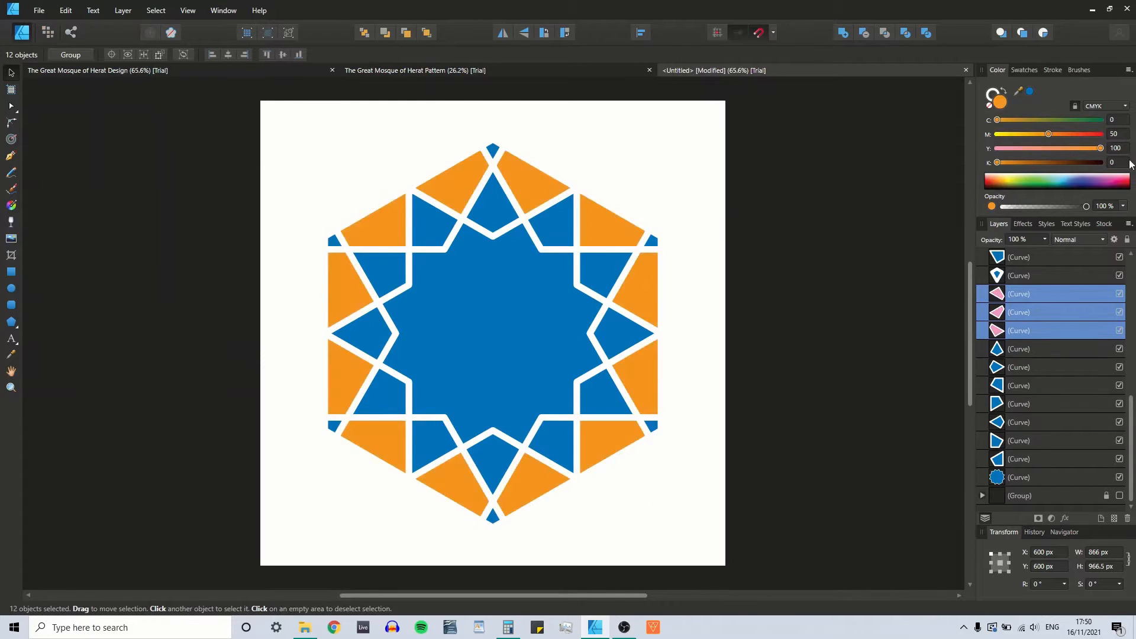
{"action": "left_click", "coordinate": [761, 226]}
Fill the six small corner pieces of the hexagon with C 0, M 100, Y 50, K 0, and clear the selection.
{"action": "left_click", "coordinate": [653, 242]}
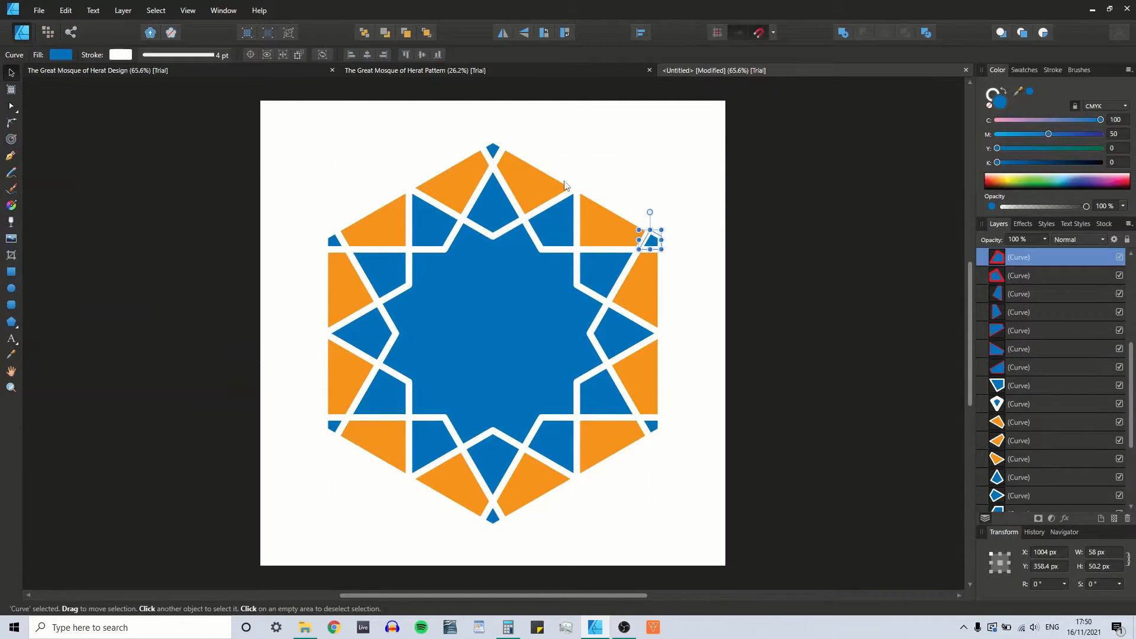
{"action": "left_click", "coordinate": [493, 151], "text": "shift"}
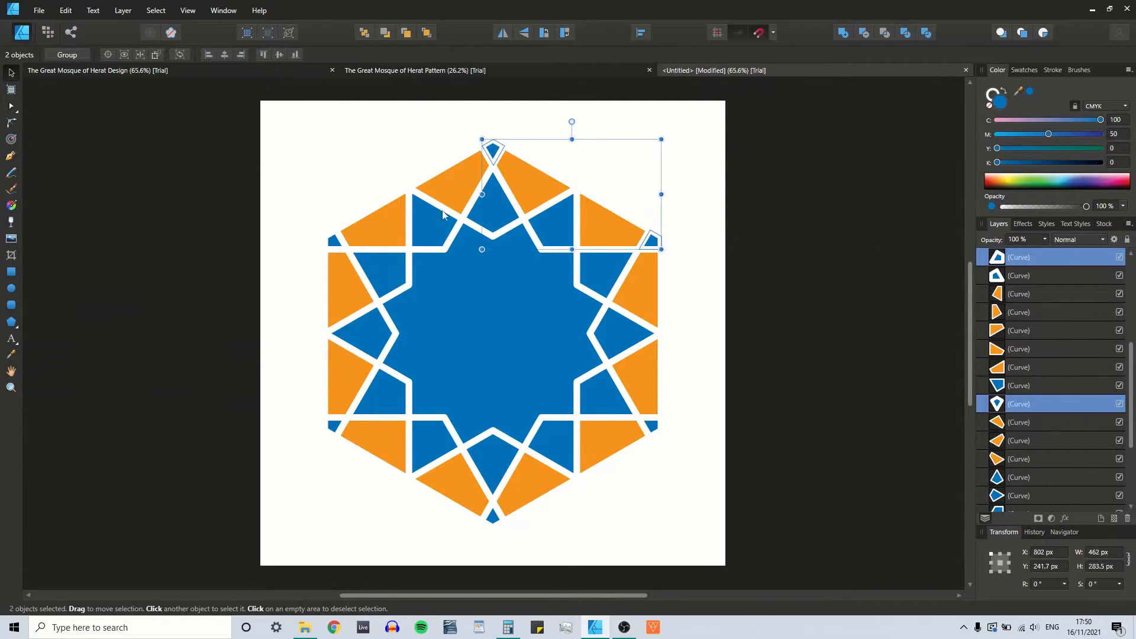
{"action": "left_click", "coordinate": [333, 242], "text": "shift"}
{"action": "left_click", "coordinate": [331, 427], "text": "shift"}
{"action": "left_click", "coordinate": [495, 519], "text": "shift"}
{"action": "left_click", "coordinate": [652, 426], "text": "shift"}
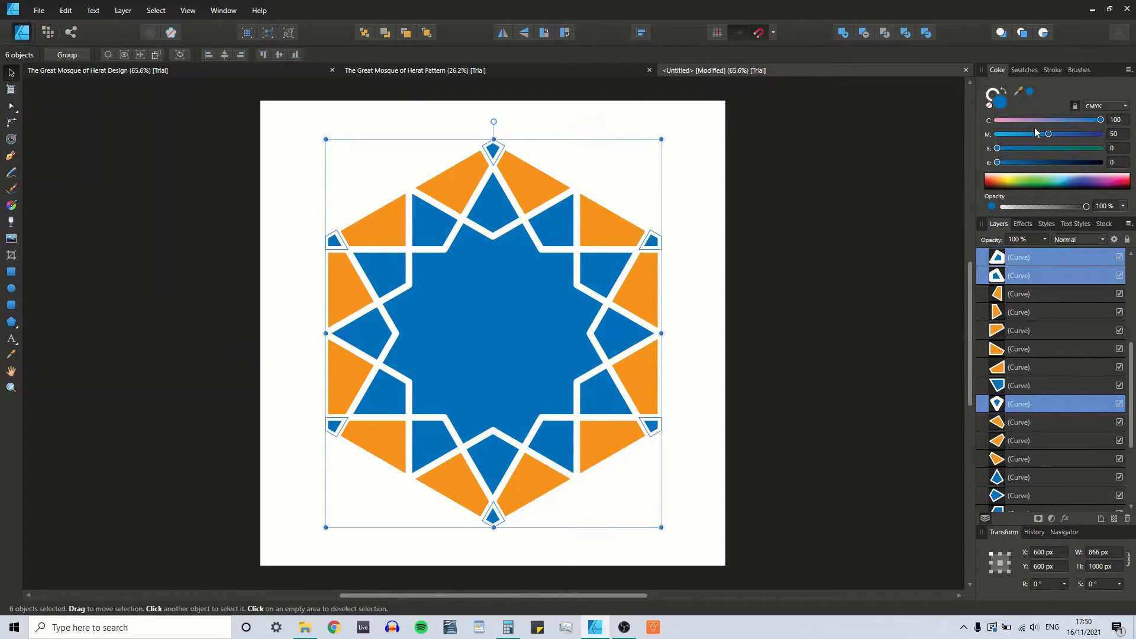
{"action": "left_click_drag", "start_coordinate": [1100, 120], "coordinate": [960, 154]}
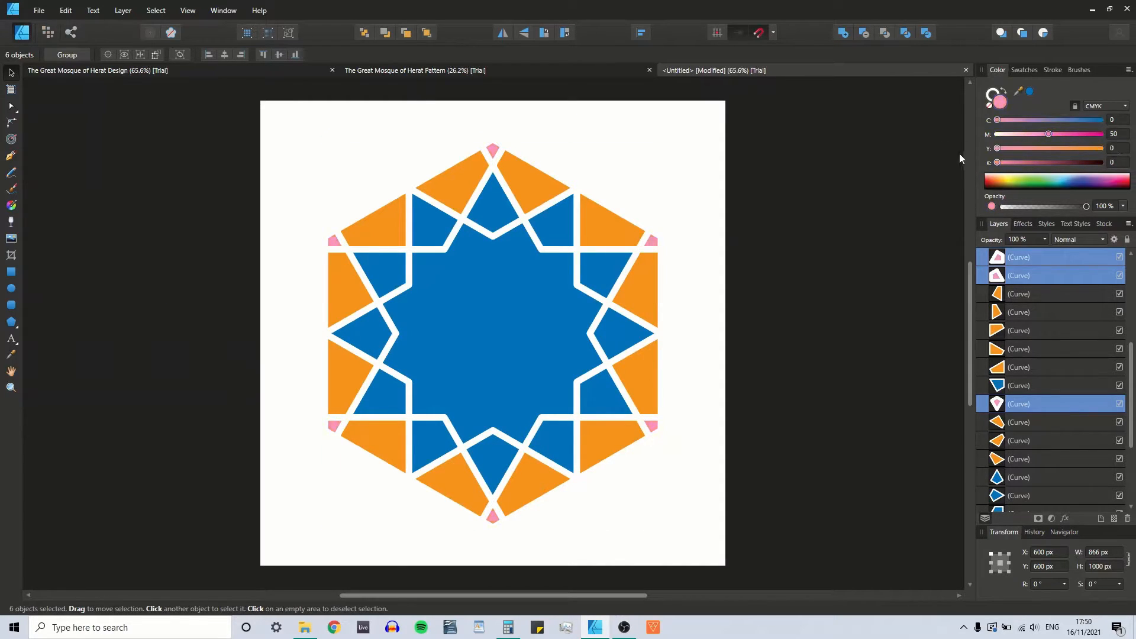
{"action": "left_click_drag", "start_coordinate": [1049, 137], "coordinate": [1101, 134]}
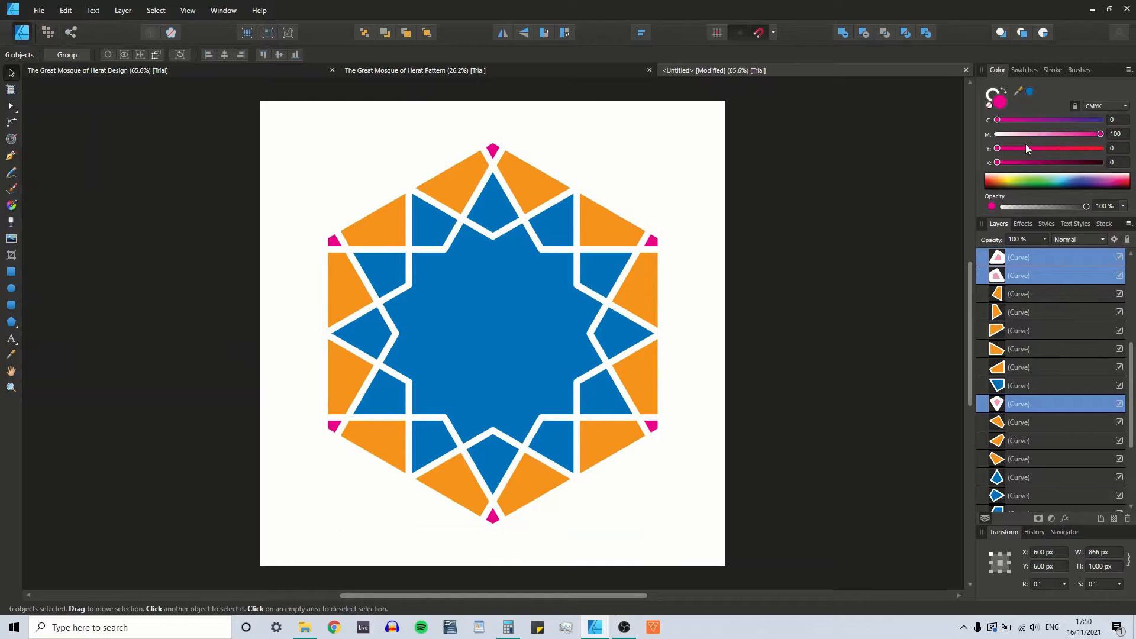
{"action": "left_click_drag", "start_coordinate": [999, 148], "coordinate": [1034, 148]}
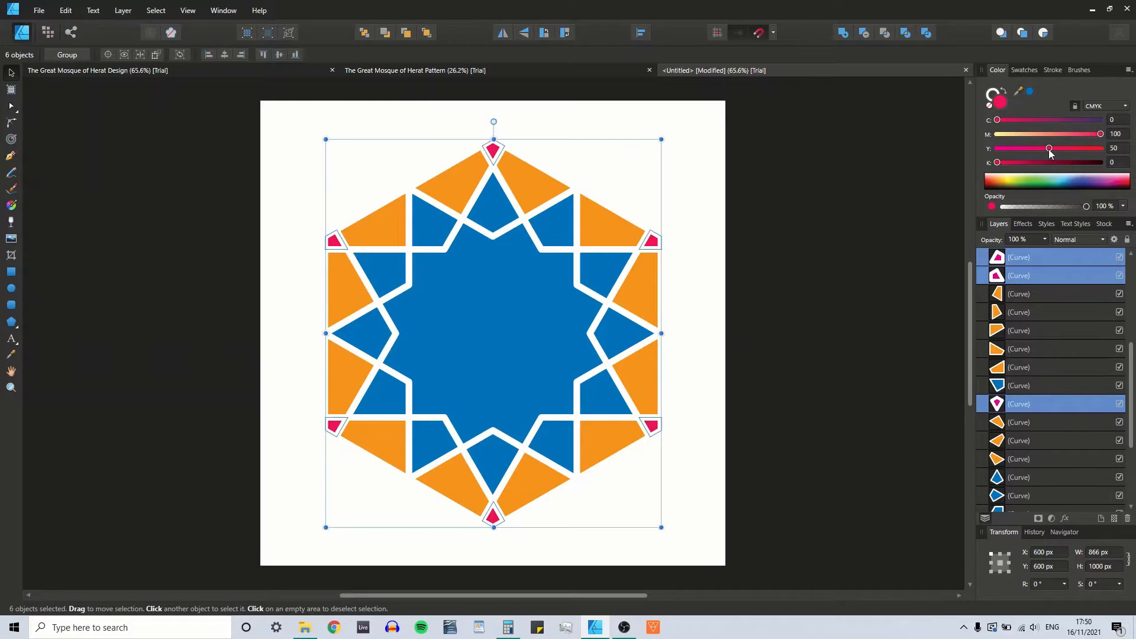
{"action": "left_click", "coordinate": [691, 184]}
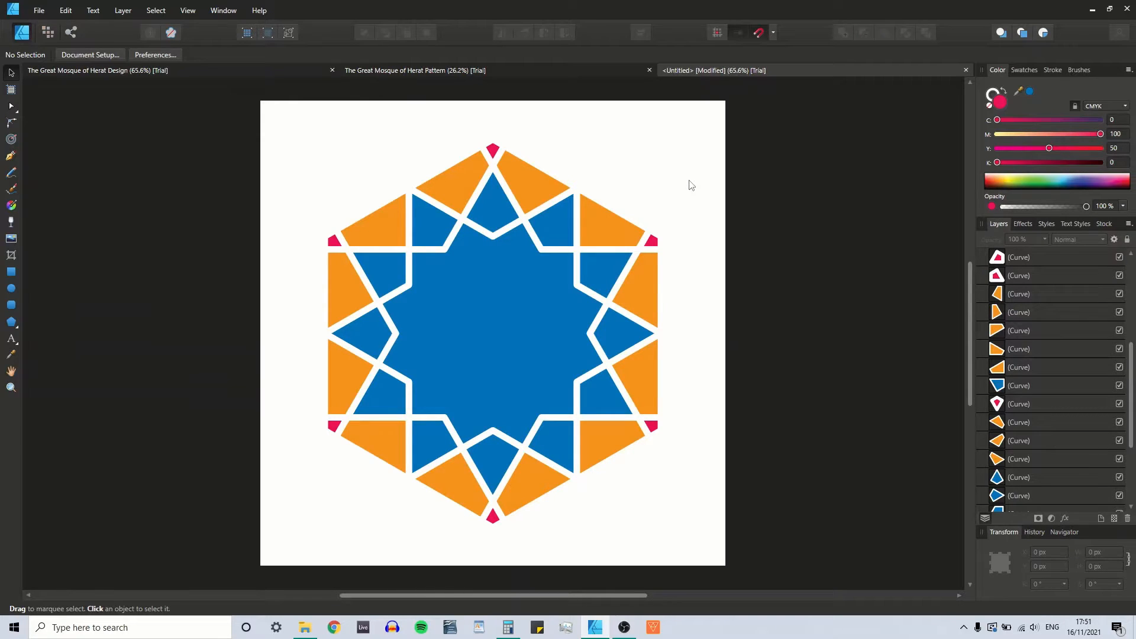
Fill the central star with a recently used white, and clear the selection.
{"action": "left_click", "coordinate": [537, 293]}
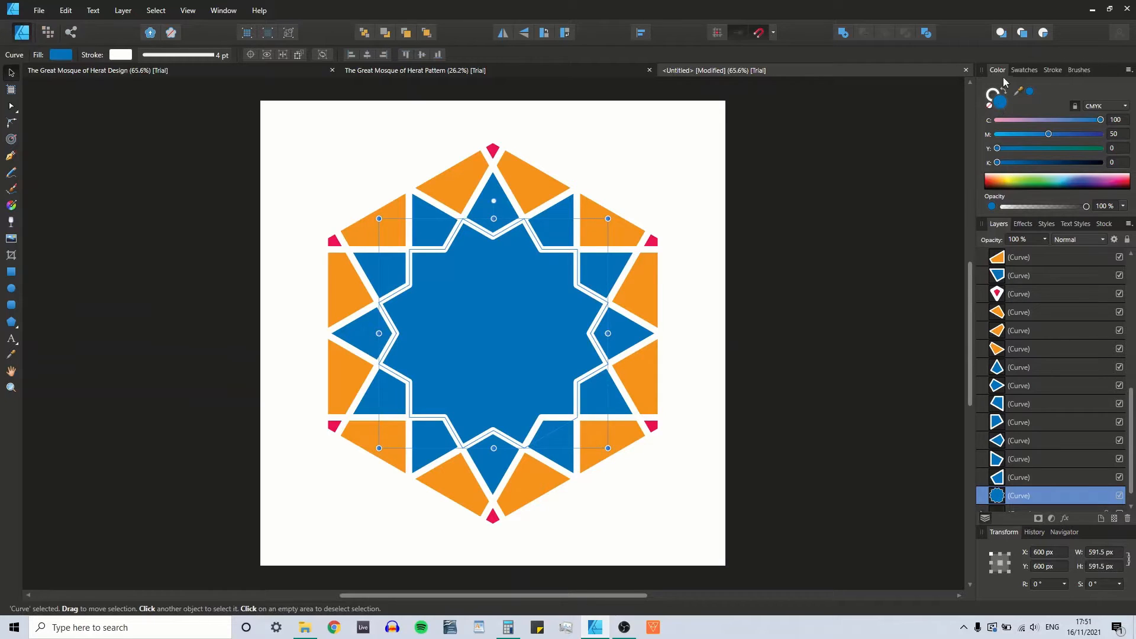
{"action": "left_click", "coordinate": [1023, 70]}
{"action": "left_click", "coordinate": [1048, 121]}
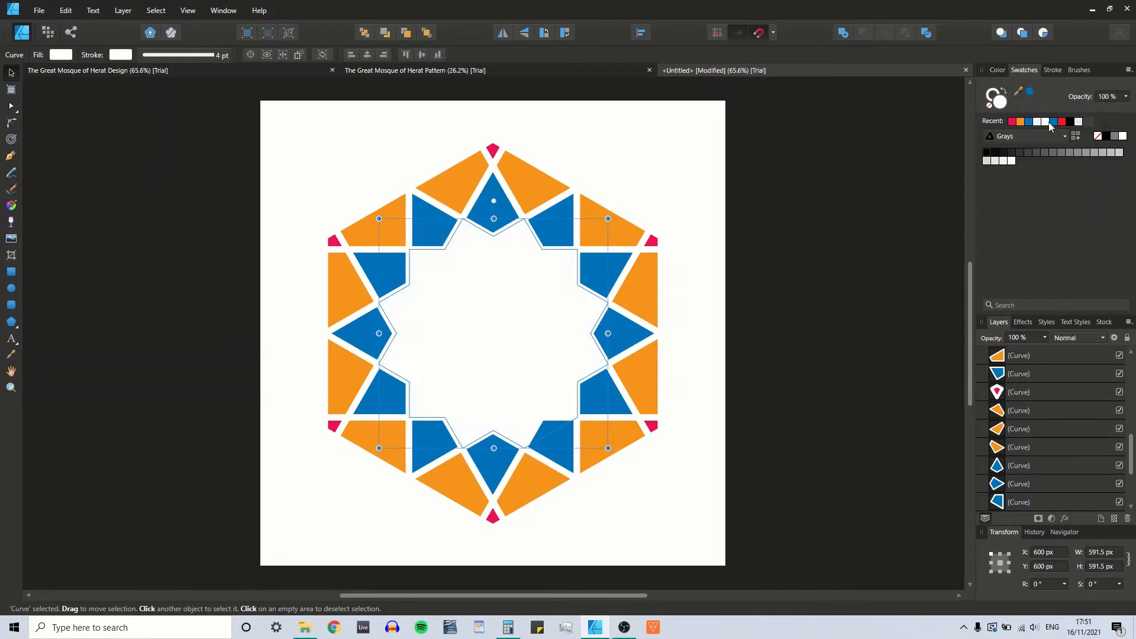
{"action": "left_click", "coordinate": [1002, 69]}
{"action": "left_click", "coordinate": [825, 300]}
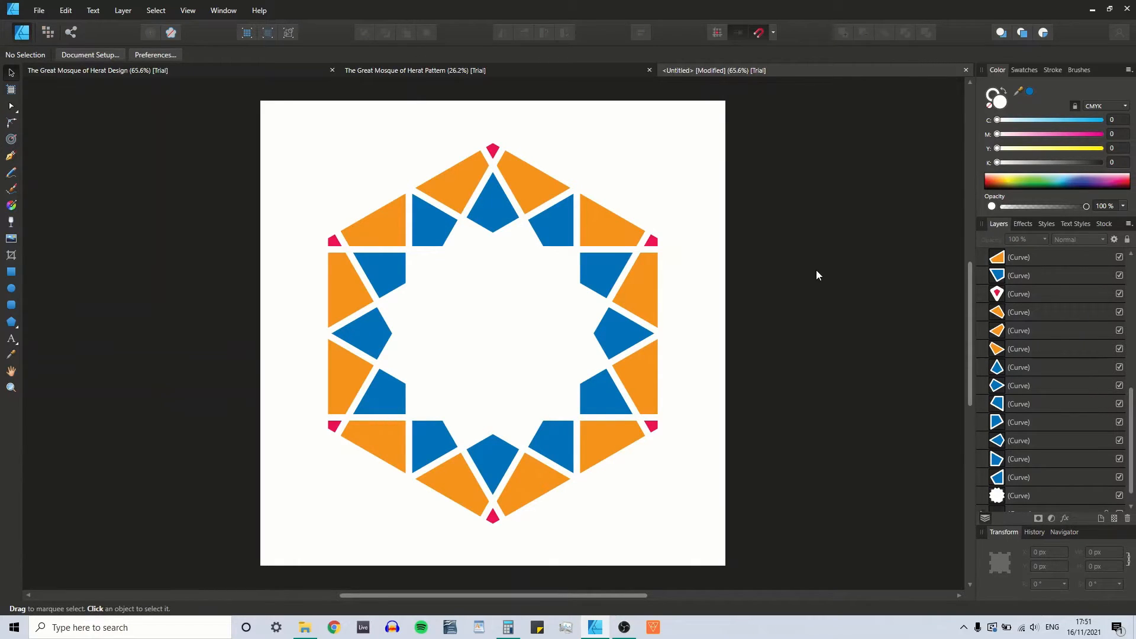
Check the central star's fill in The Great Mosque of Herat Design document, and set the untitled document's star fill to C 6, M 5, Y 5.
{"action": "left_click", "coordinate": [92, 73]}
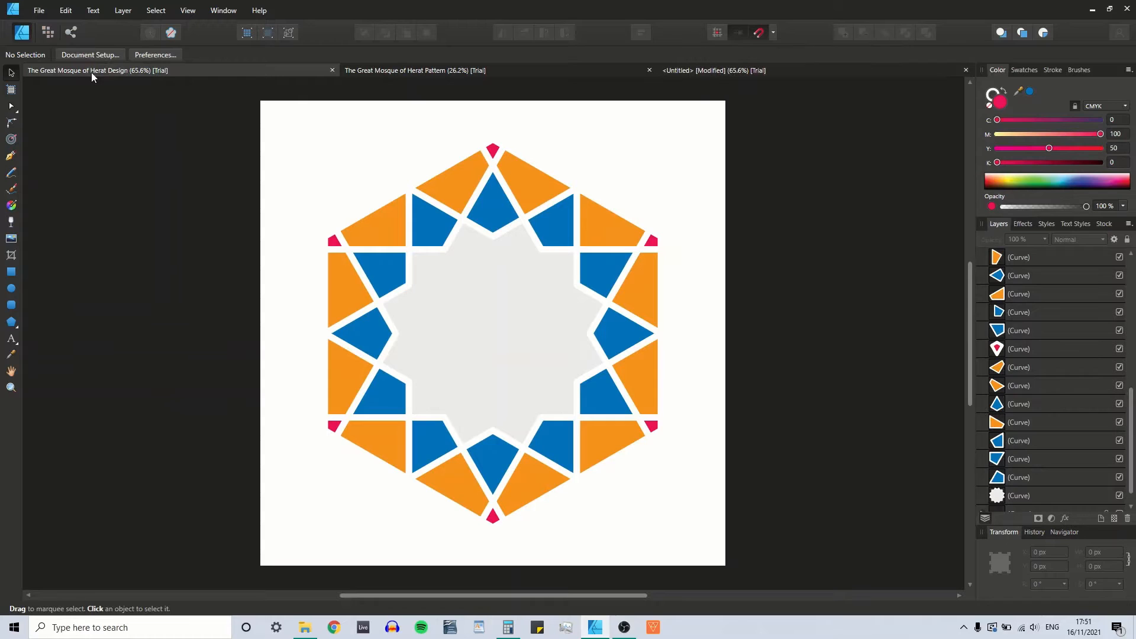
{"action": "left_click", "coordinate": [711, 70]}
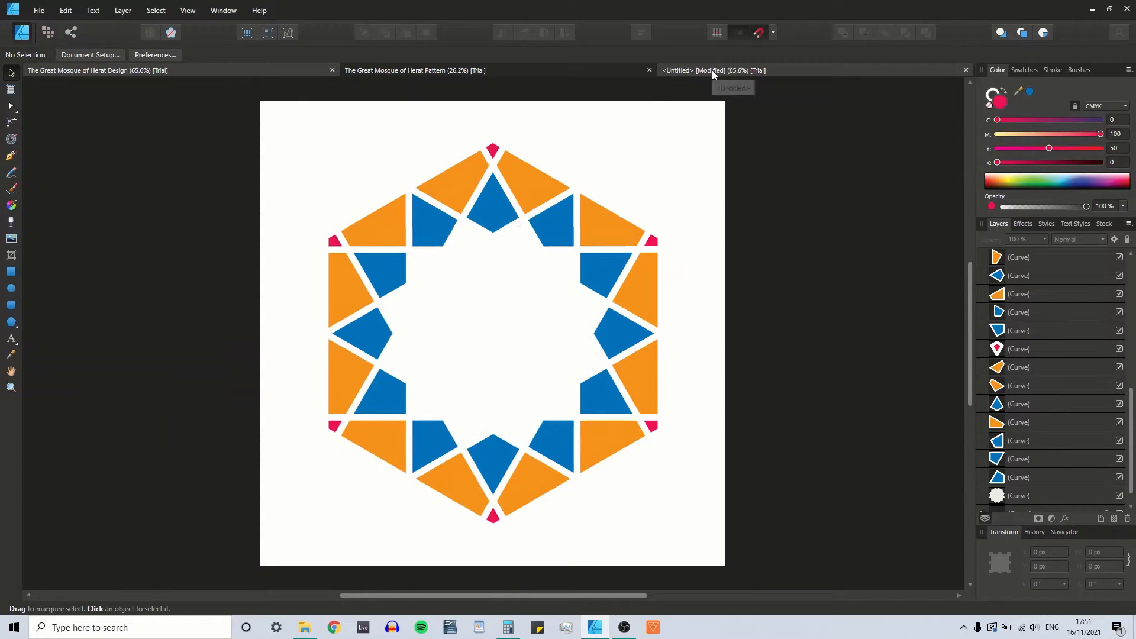
{"action": "left_click", "coordinate": [119, 73]}
{"action": "left_click", "coordinate": [497, 295]}
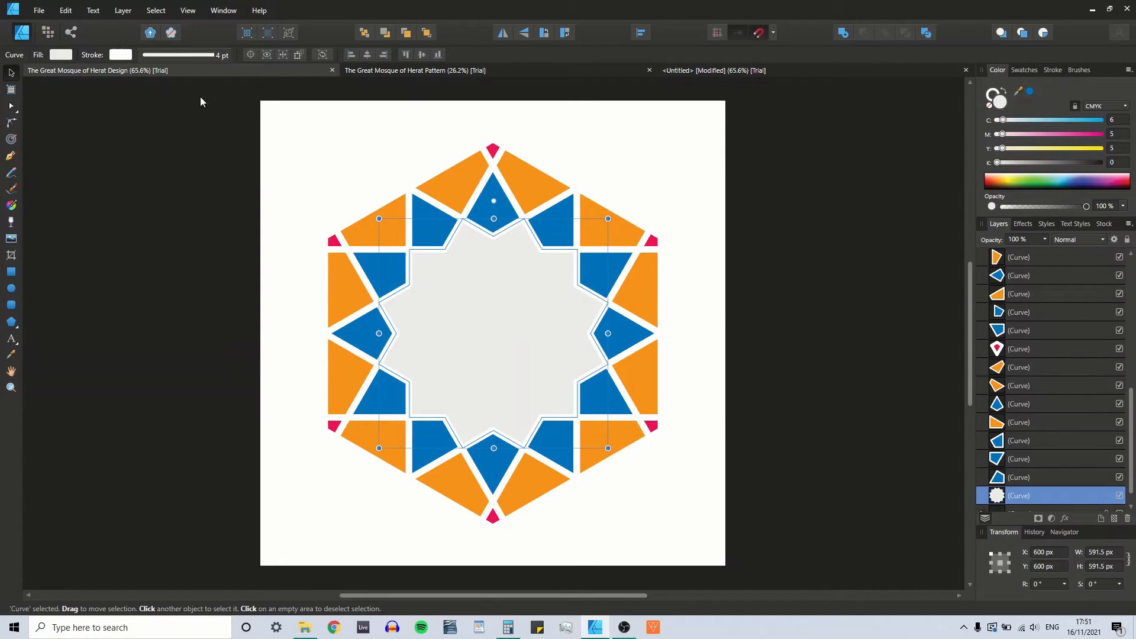
{"action": "left_click", "coordinate": [702, 70]}
{"action": "left_click", "coordinate": [501, 303]}
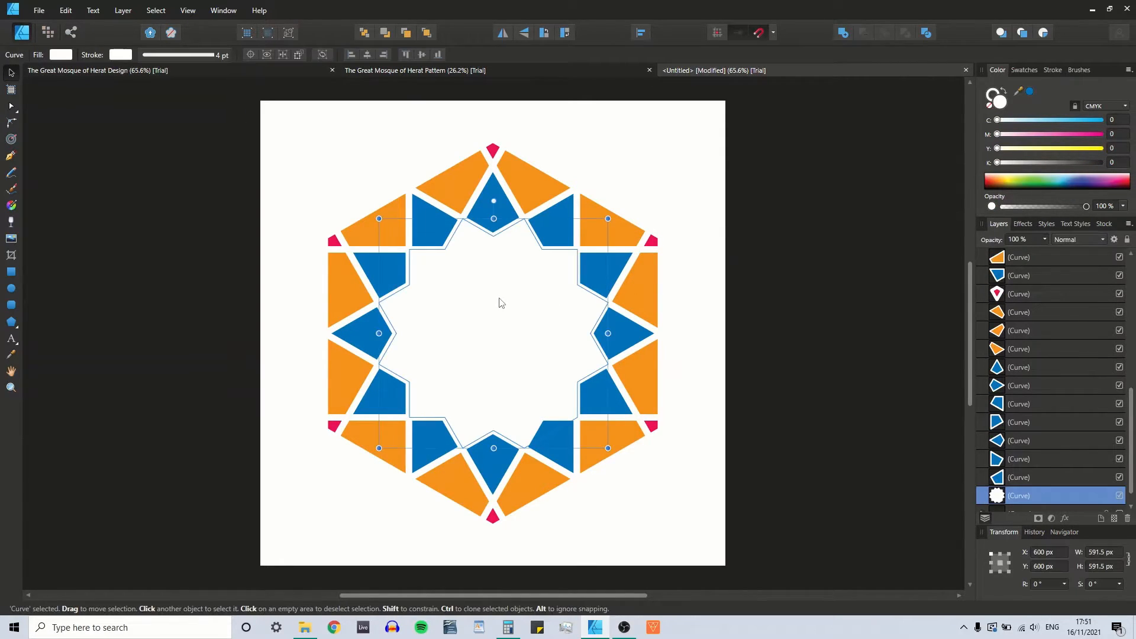
{"action": "left_click", "coordinate": [1115, 120]}
{"action": "type", "text": "6"}
{"action": "left_click", "coordinate": [1117, 134]}
{"action": "type", "text": "5"}
{"action": "left_click", "coordinate": [1118, 148]}
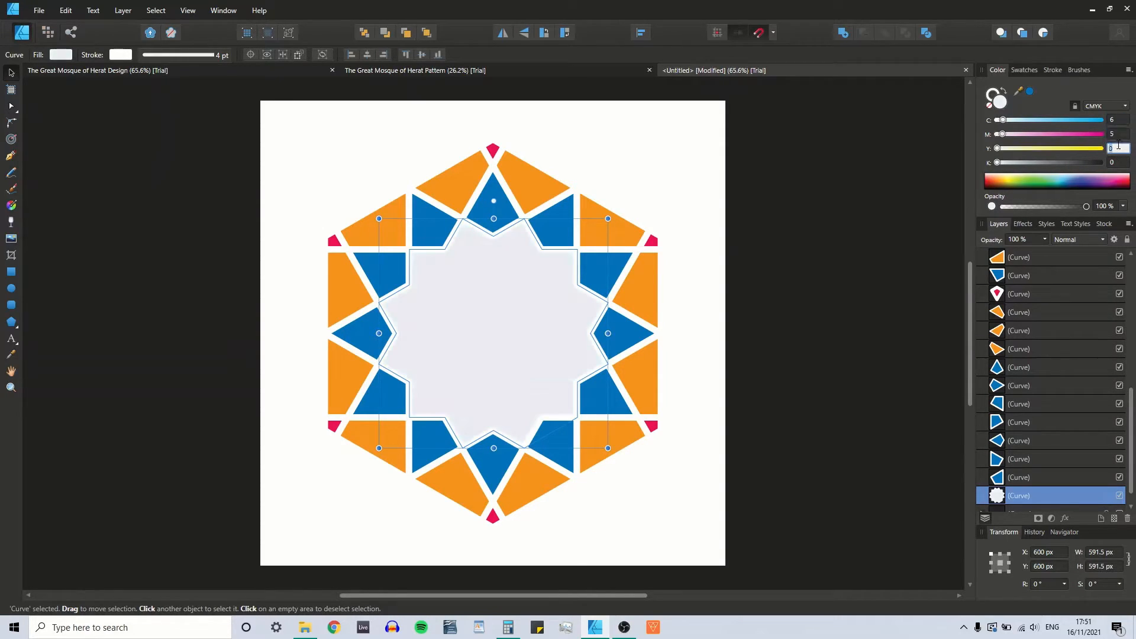
{"action": "type", "text": "5"}
{"action": "key", "text": "Return"}
{"action": "left_click", "coordinate": [819, 188]}
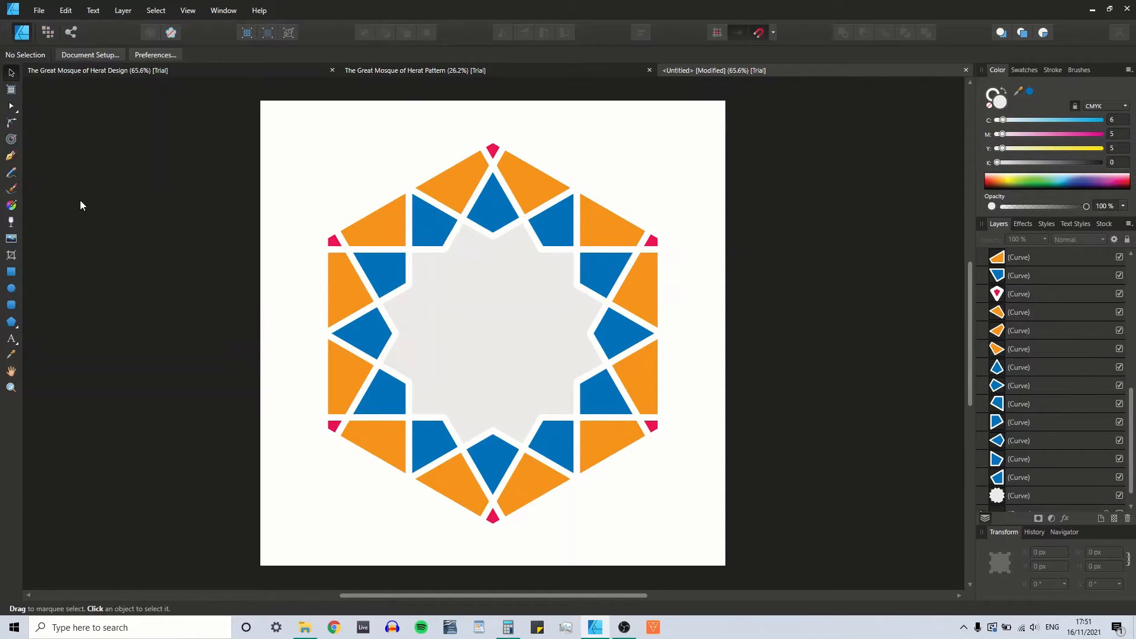
Copy all curves of the finished tile and create a new portrait document for the pattern.
{"action": "key", "text": "ctrl+a"}
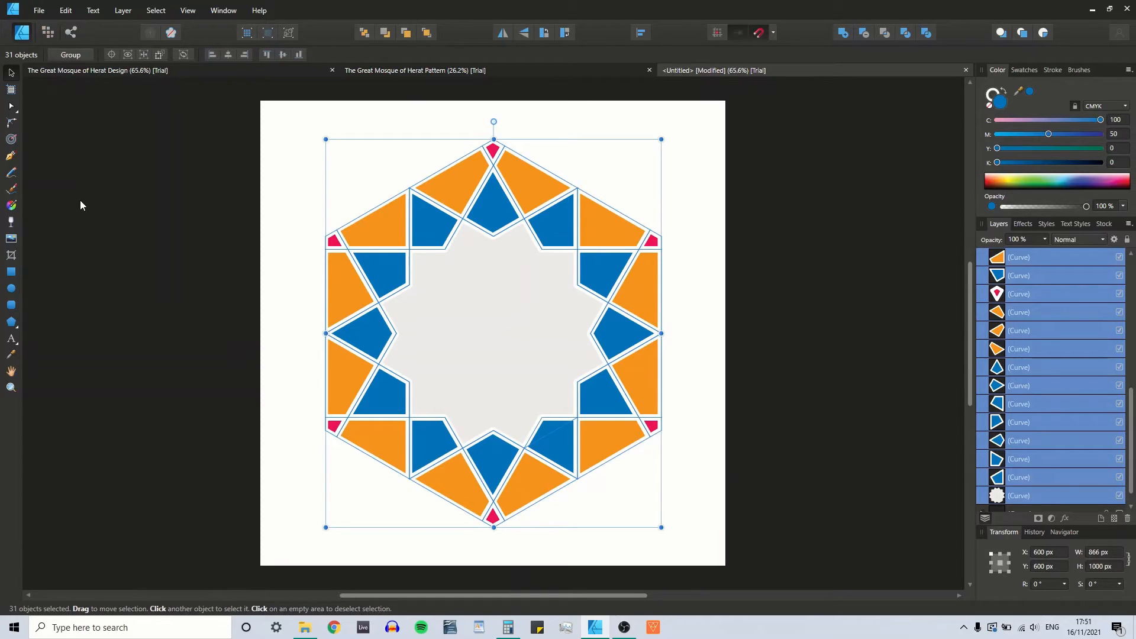
{"action": "left_click", "coordinate": [41, 12]}
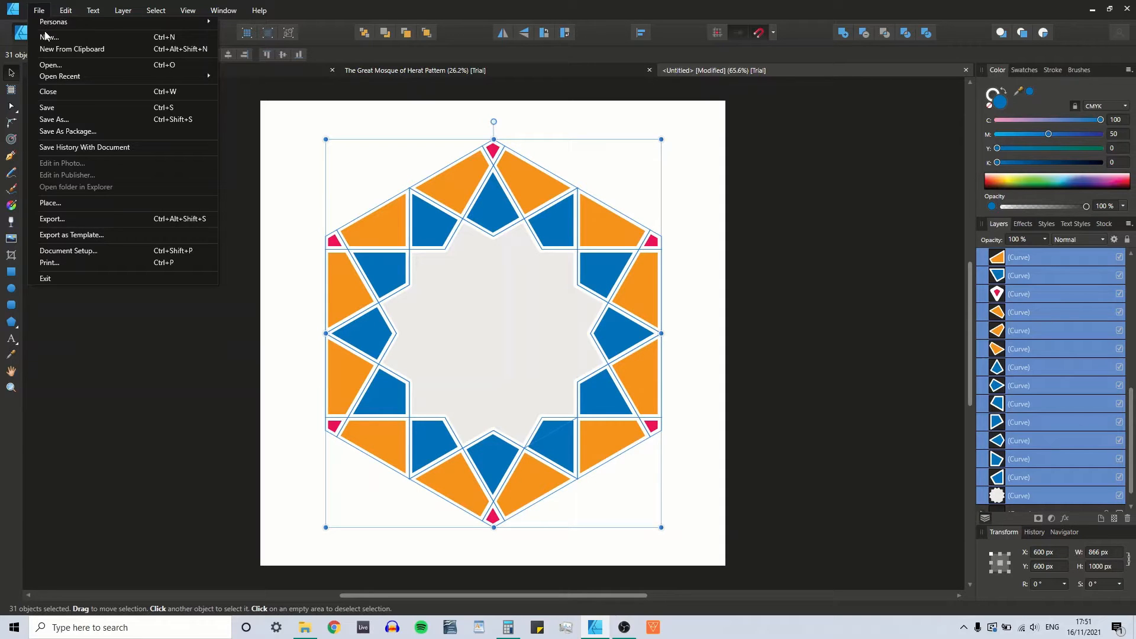
{"action": "left_click", "coordinate": [49, 38]}
{"action": "left_click", "coordinate": [483, 306]}
{"action": "left_click", "coordinate": [797, 504]}
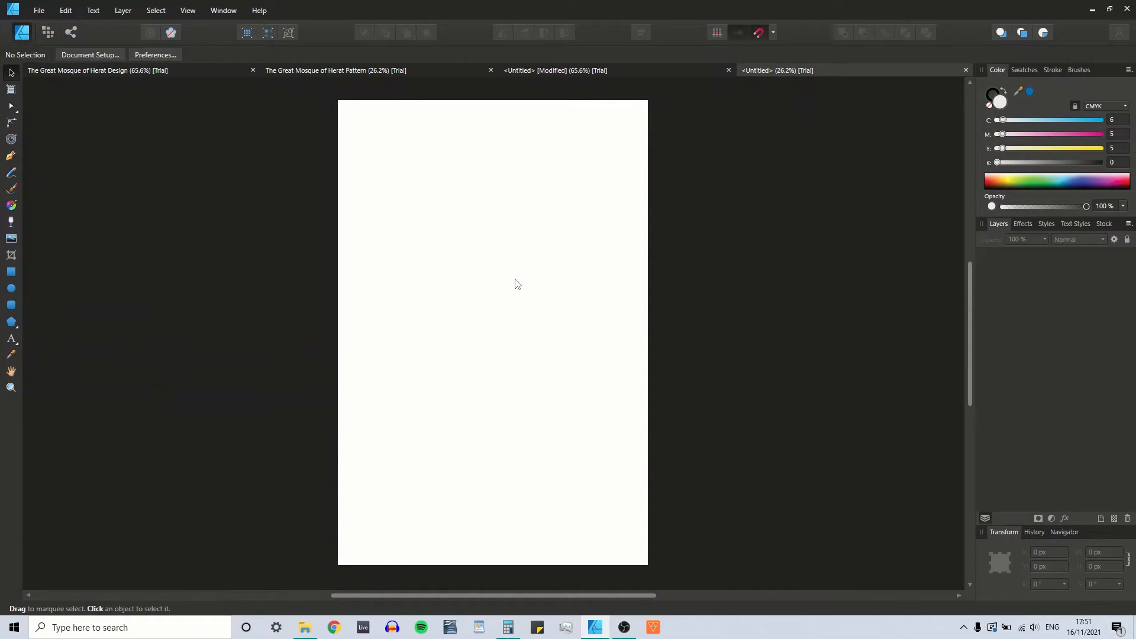
Paste the tile into the new document and move it near the page center, at about X 1027 px, Y 1511 px.
{"action": "key", "text": "ctrl+v"}
{"action": "left_click_drag", "start_coordinate": [449, 133], "coordinate": [516, 275]}
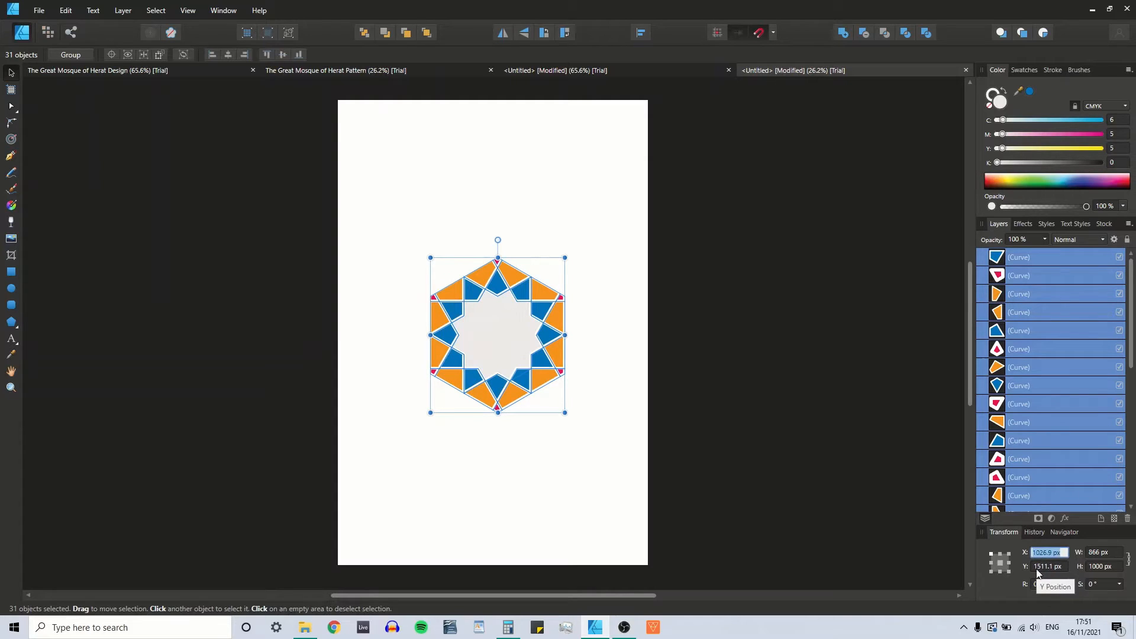
Position the tile at X 1000 px, Y 1500 px, rotate it 90°, and clear the selection.
{"action": "type", "text": "1000"}
{"action": "key", "text": "Tab"}
{"action": "type", "text": "1500"}
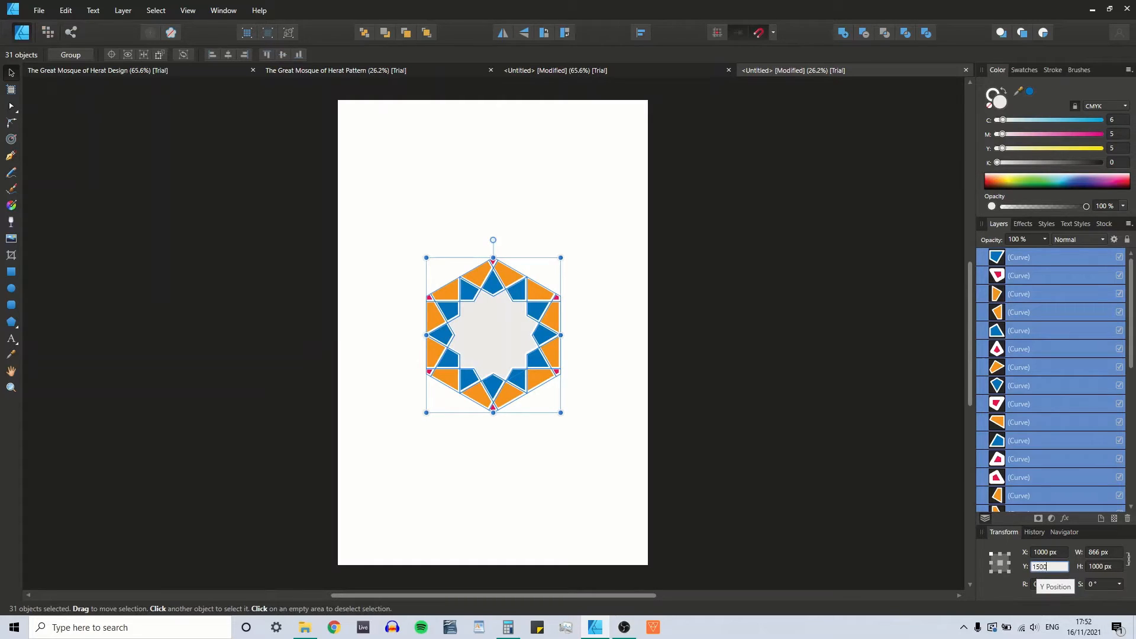
{"action": "key", "text": "Return"}
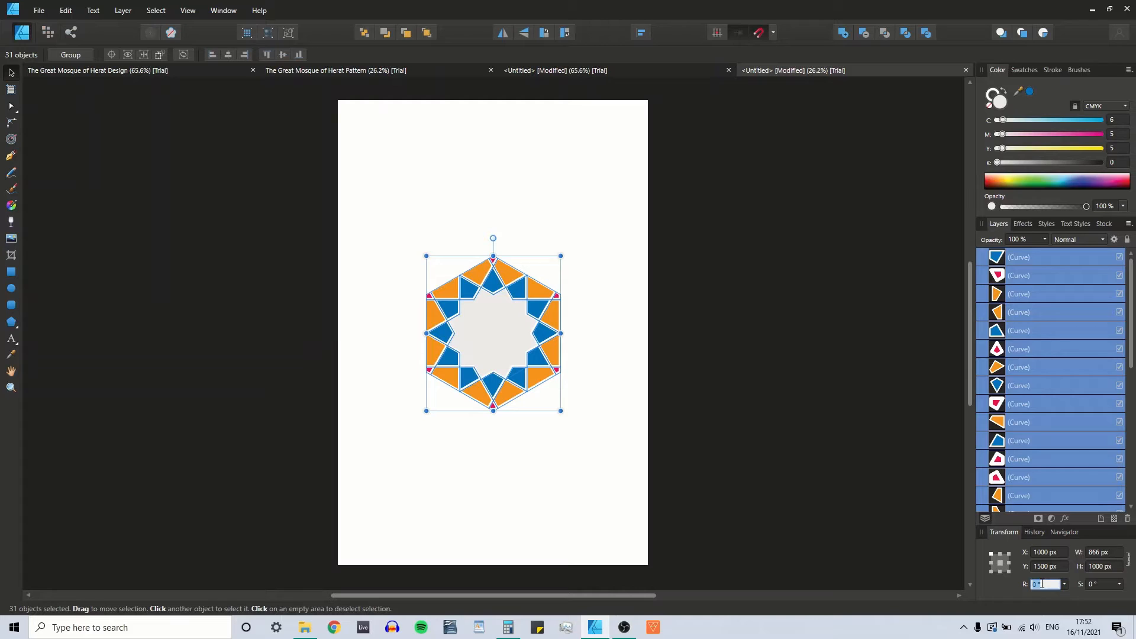
{"action": "type", "text": "90"}
{"action": "key", "text": "Return"}
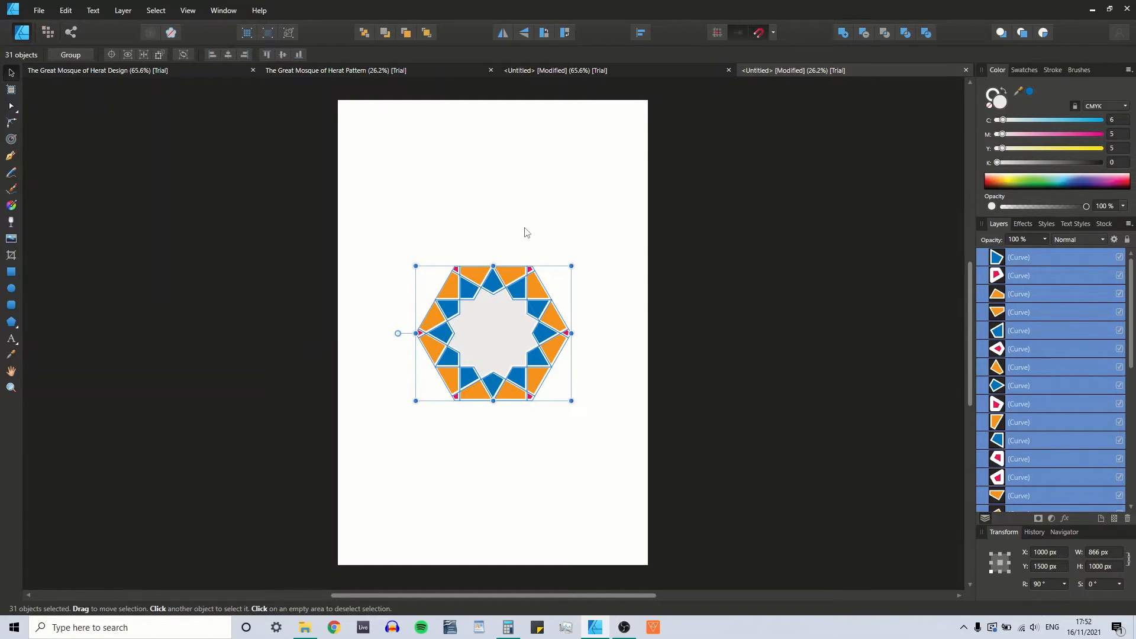
{"action": "left_click", "coordinate": [523, 222]}
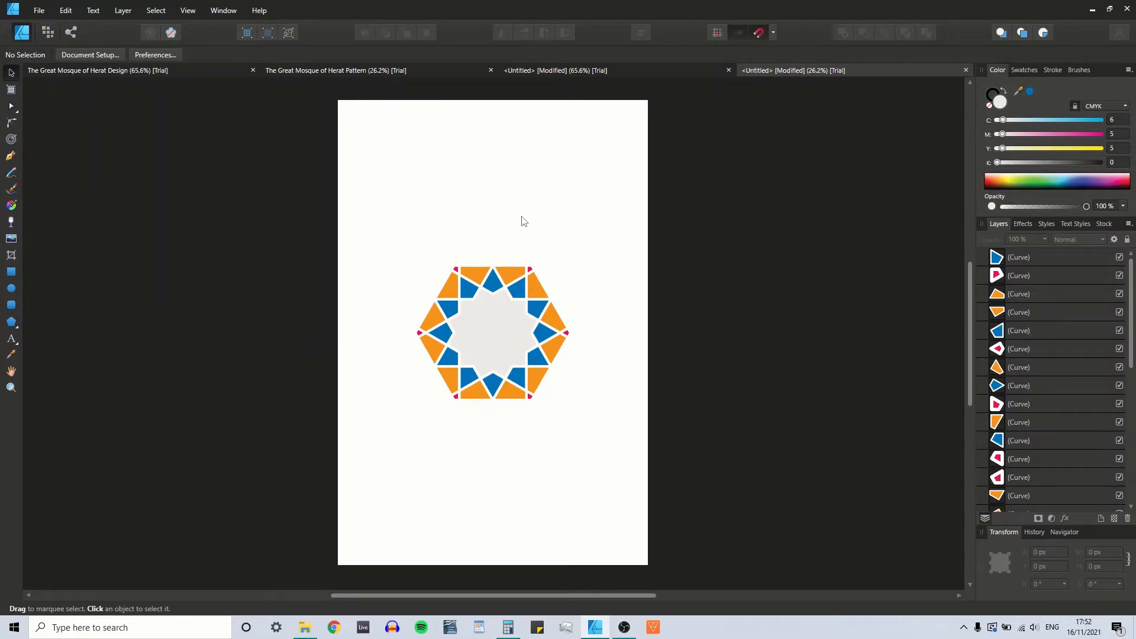
Compare the tile with the finished layout in The Great Mosque of Herat Pattern document, and return with all its curves selected.
{"action": "left_click_drag", "start_coordinate": [376, 241], "coordinate": [613, 446]}
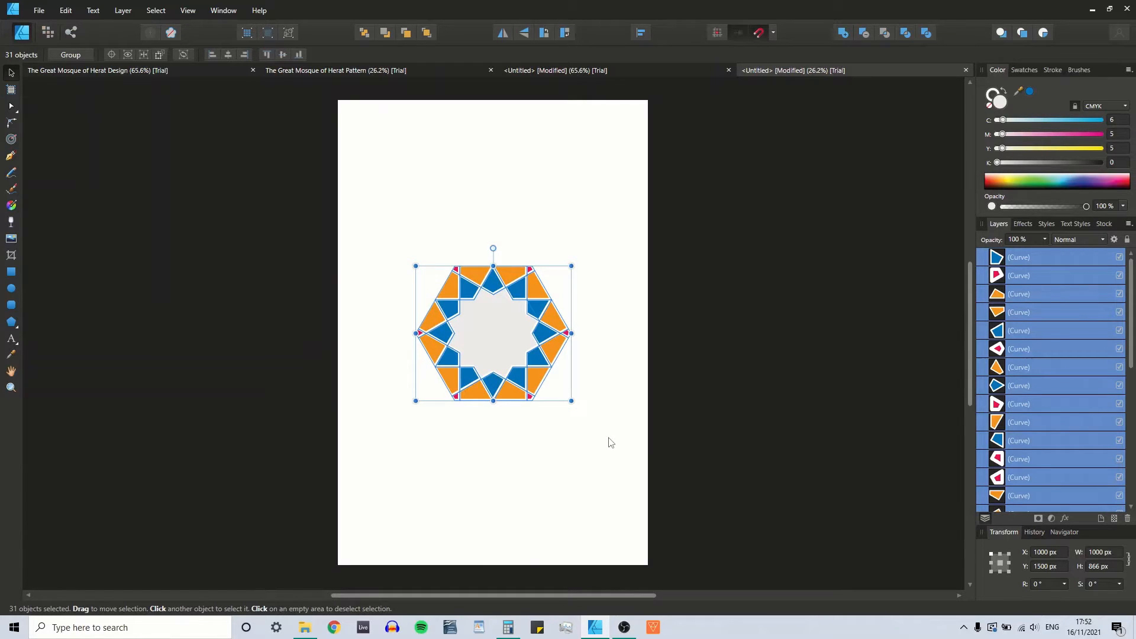
{"action": "left_click", "coordinate": [299, 70]}
{"action": "left_click", "coordinate": [821, 70]}
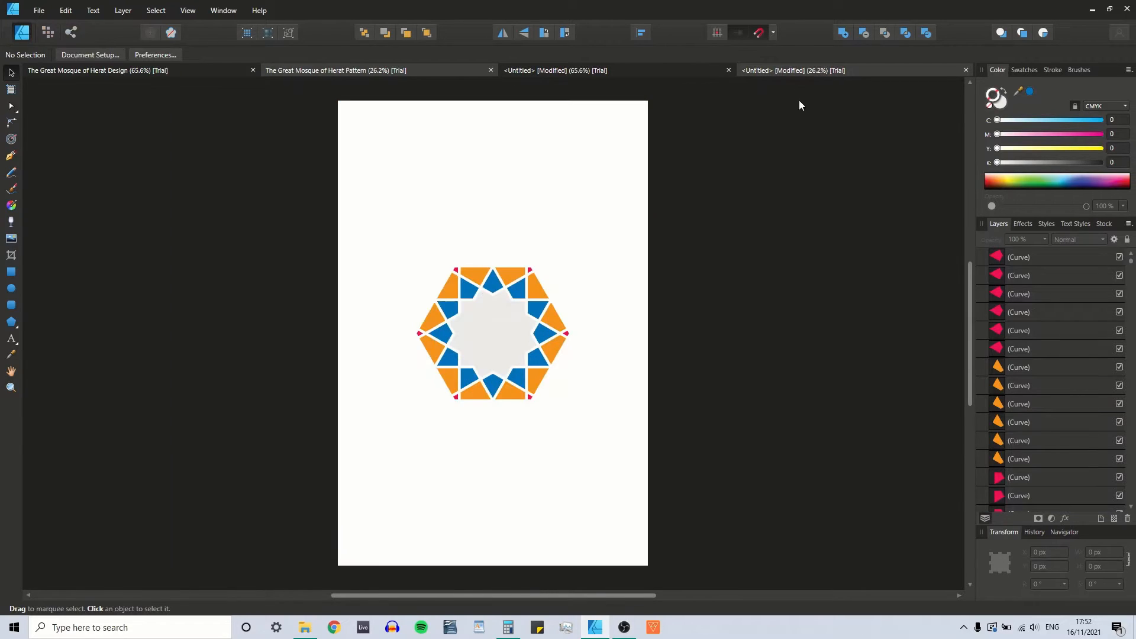
{"action": "left_click", "coordinate": [468, 244]}
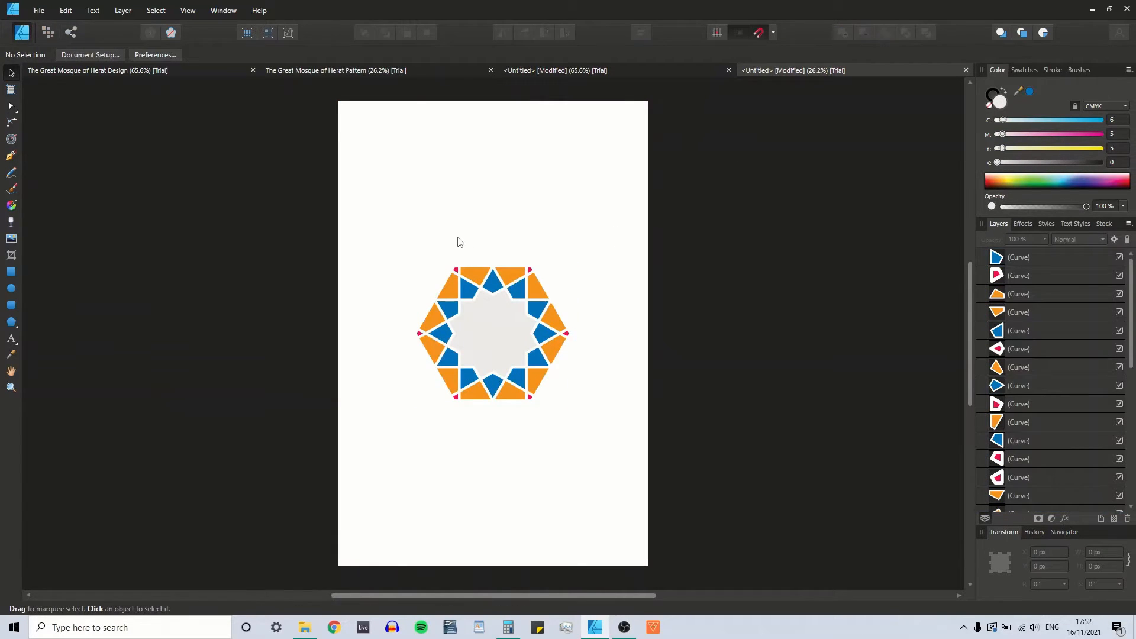
{"action": "key", "text": "ctrl+a"}
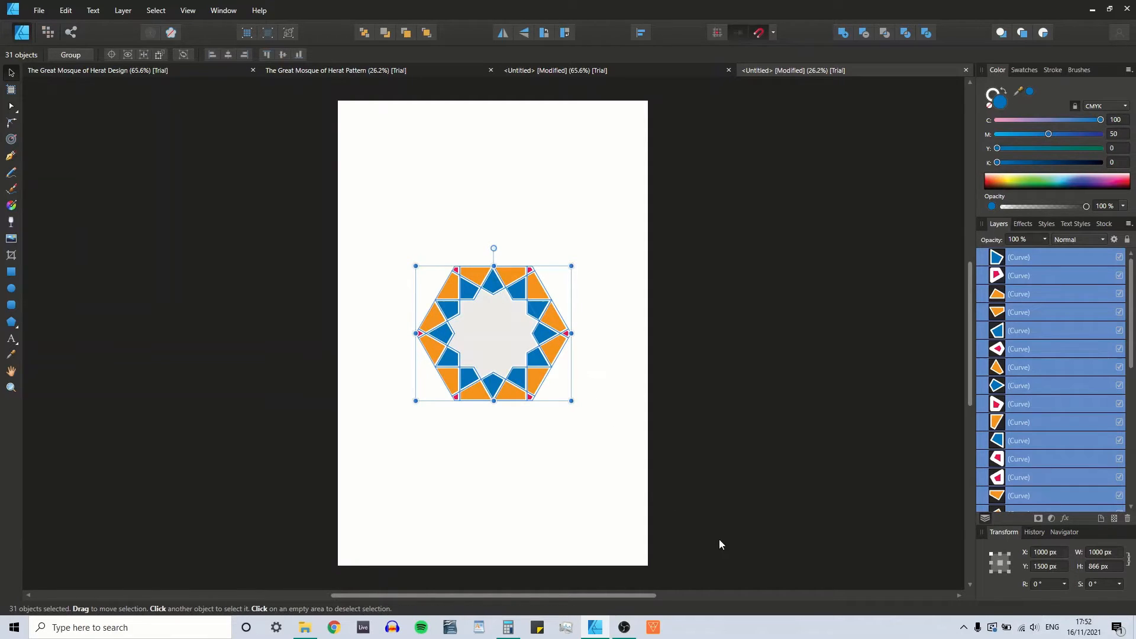
{"action": "left_click", "coordinate": [353, 66]}
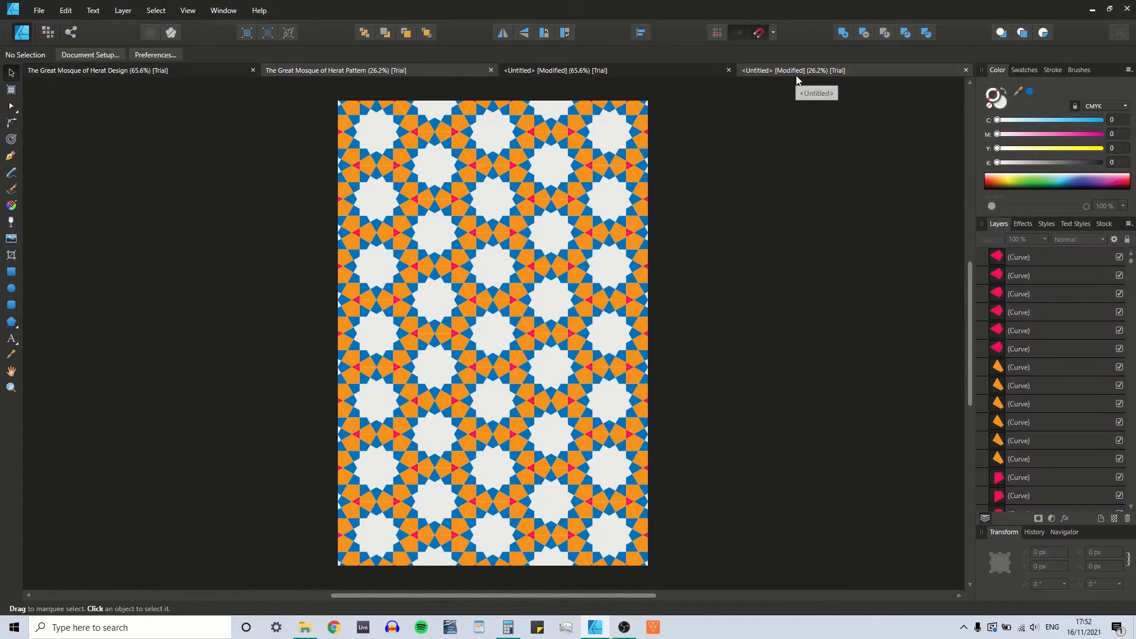
{"action": "left_click", "coordinate": [775, 71]}
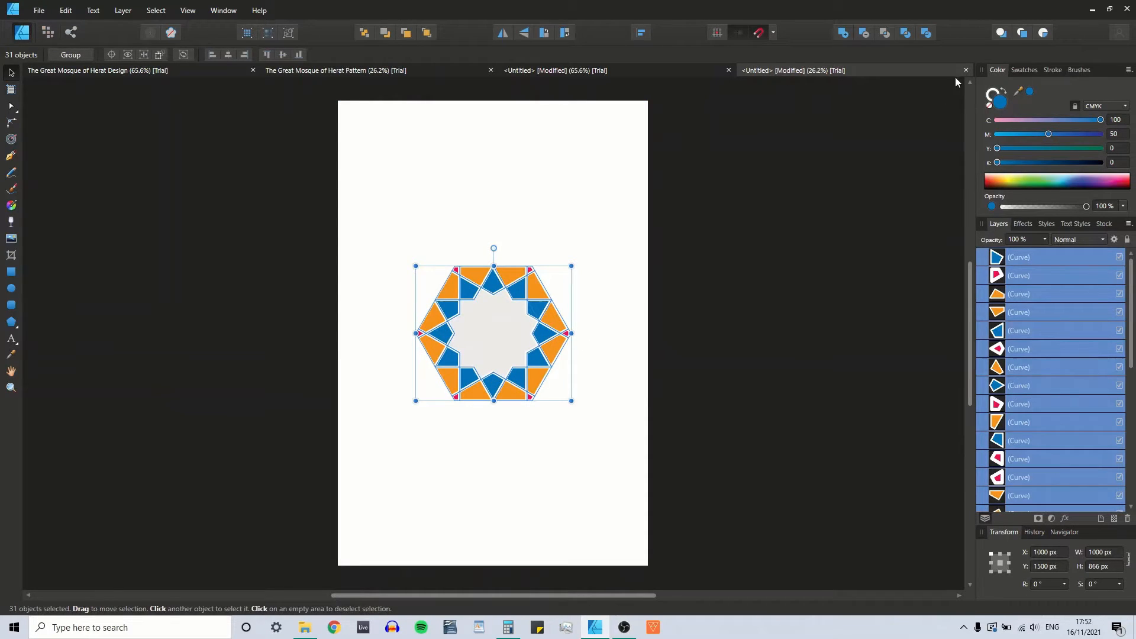
Remove the stroke from all of the tile's curves and clear the selection.
{"action": "left_click", "coordinate": [992, 95]}
{"action": "left_click", "coordinate": [989, 106]}
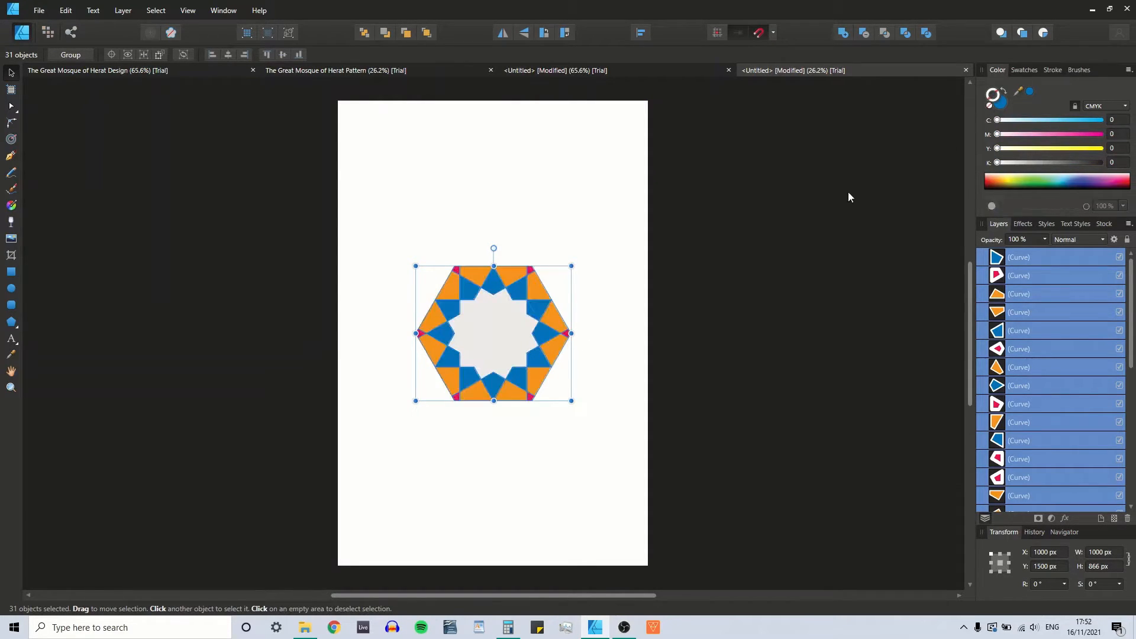
{"action": "left_click", "coordinate": [420, 190]}
Select the whole tile and scale it proportionally to a width of 500 px.
{"action": "left_click_drag", "start_coordinate": [394, 239], "coordinate": [602, 453]}
{"action": "left_click", "coordinate": [1094, 553]}
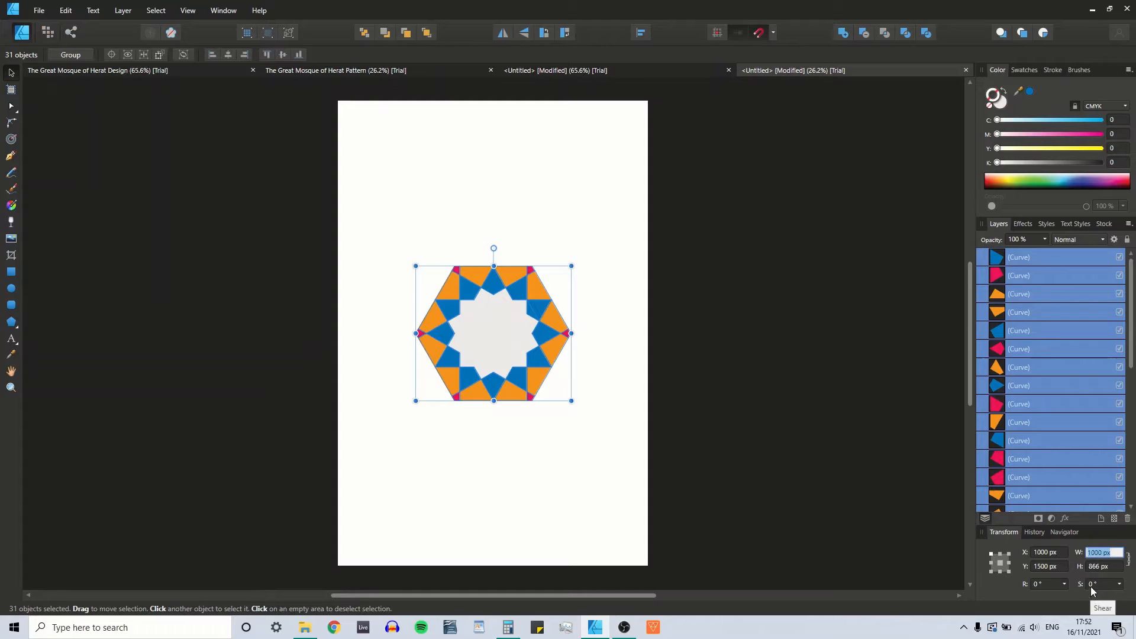
{"action": "type", "text": "500"}
{"action": "key", "text": "Return"}
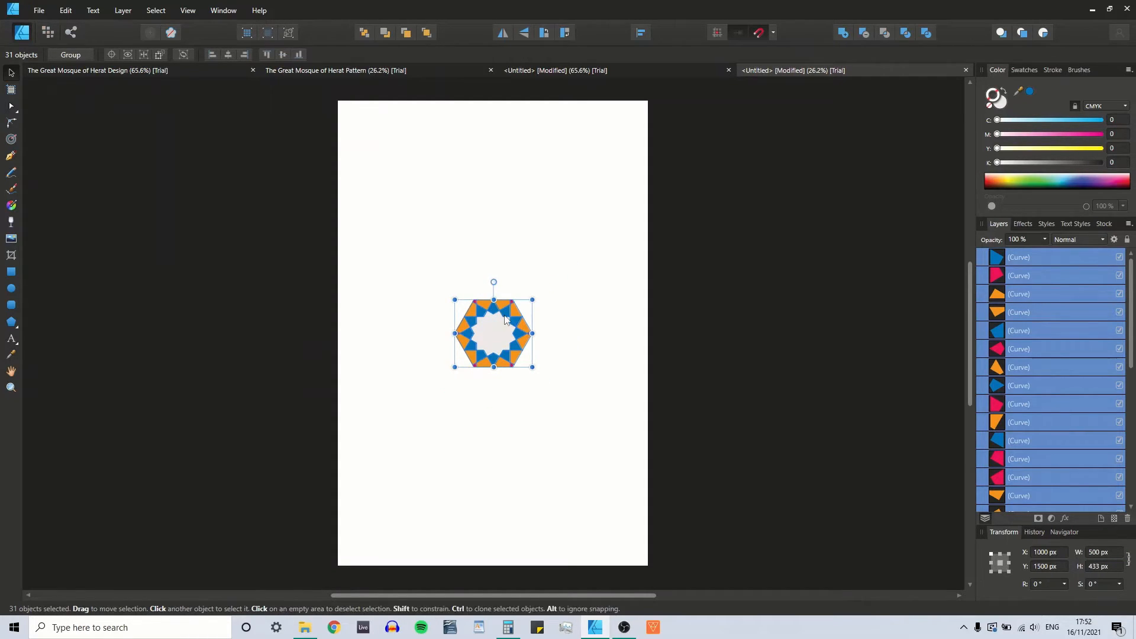
Duplicate the tile and snap the copy directly above the original, at Y 1067 px.
{"action": "left_click_drag", "start_coordinate": [402, 268], "coordinate": [558, 408]}
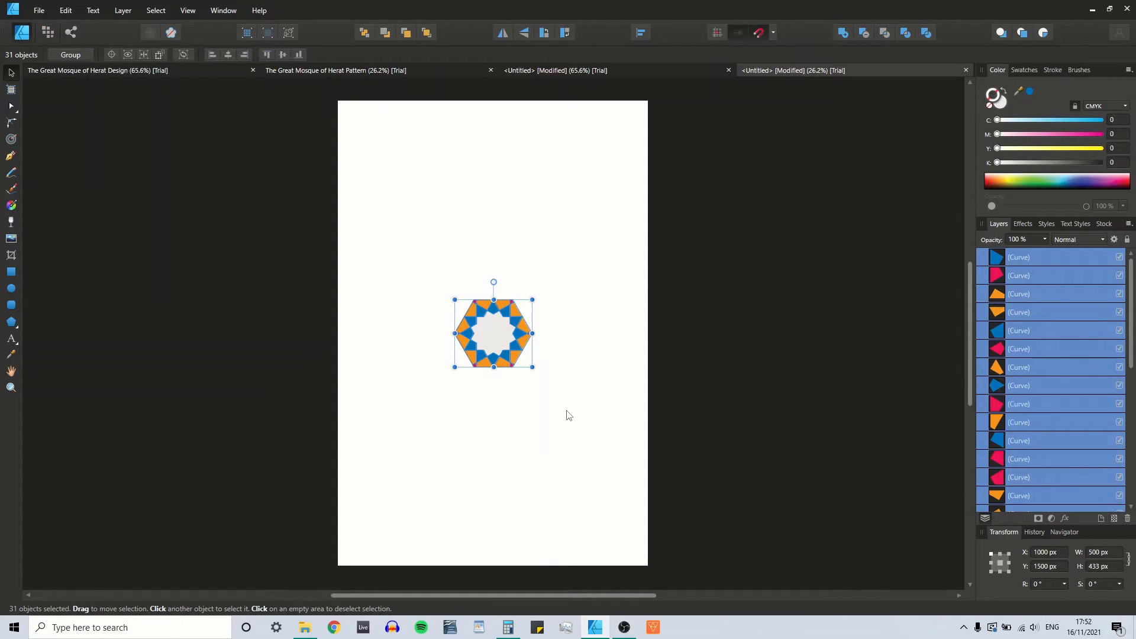
{"action": "key", "text": "ctrl+plus"}
{"action": "scroll", "coordinate": [584, 412], "scroll_direction": "up", "scroll_amount": 6}
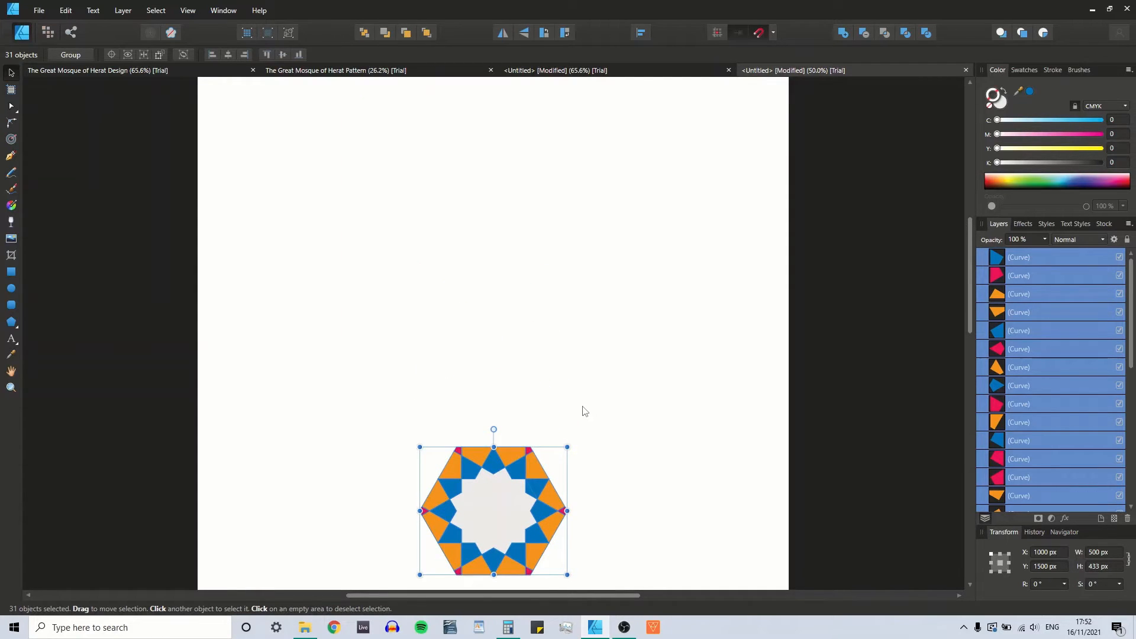
{"action": "key", "text": "ctrl+j"}
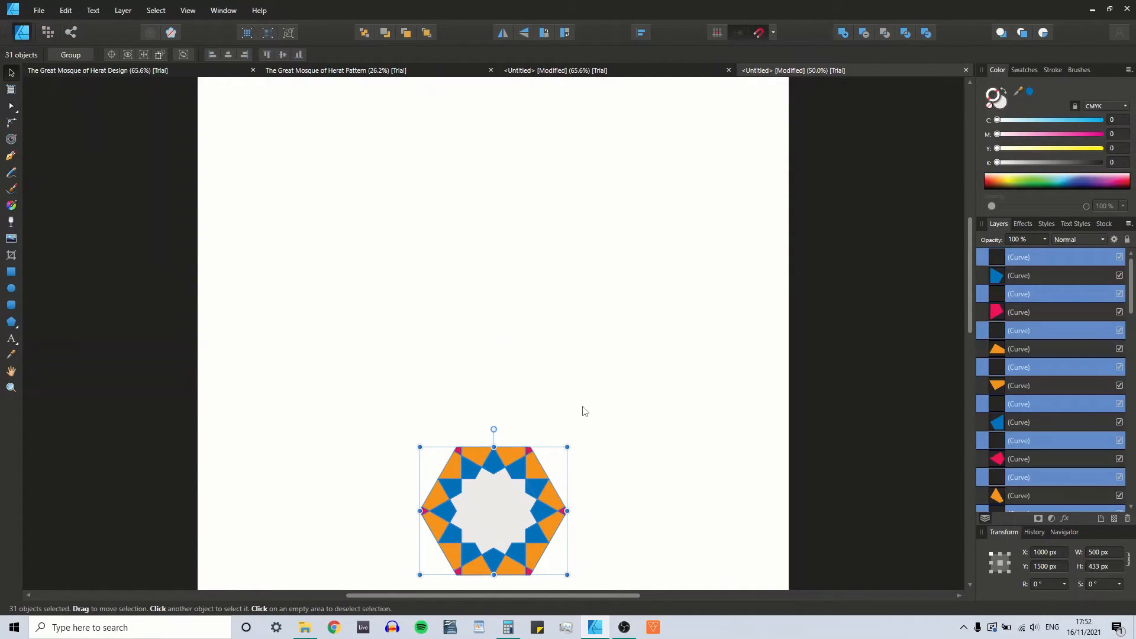
{"action": "left_click_drag", "start_coordinate": [505, 451], "coordinate": [507, 329]}
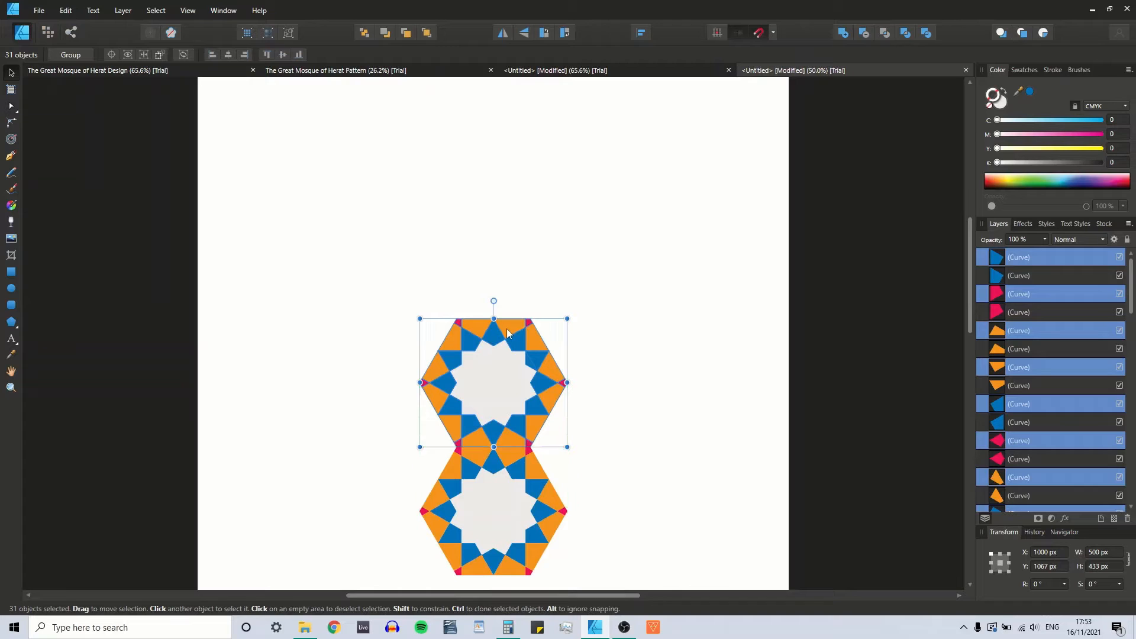
Repeat the duplication three more times to continue the column of tiles upward past the page's upper edge.
{"action": "key", "text": "ctrl+j"}
{"action": "key", "text": "ctrl+j"}
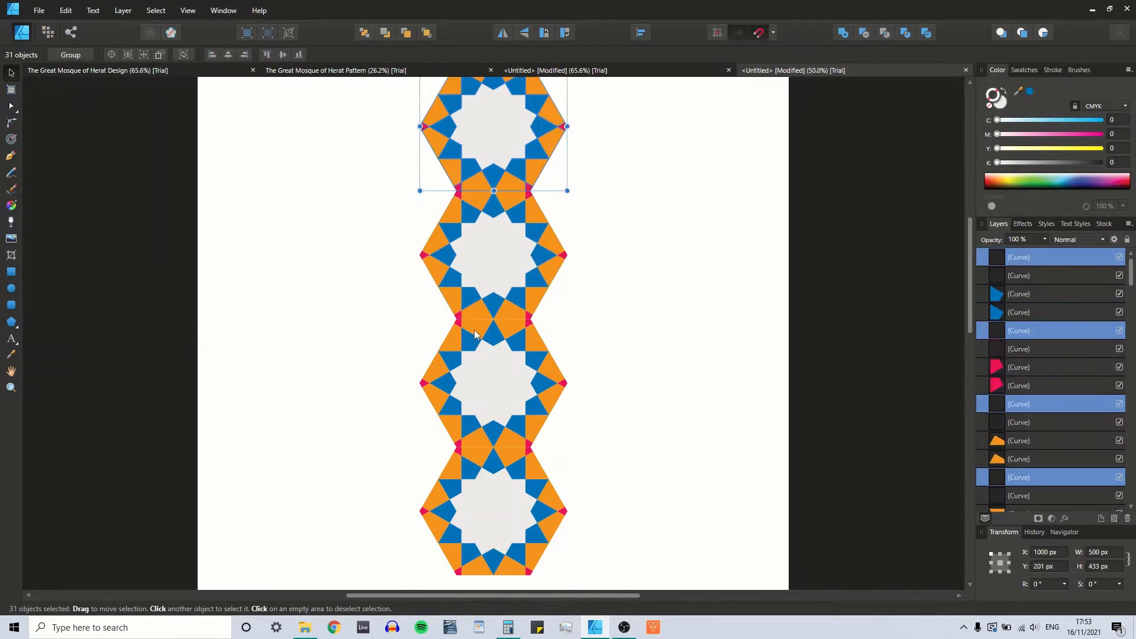
{"action": "key", "text": "ctrl+minus"}
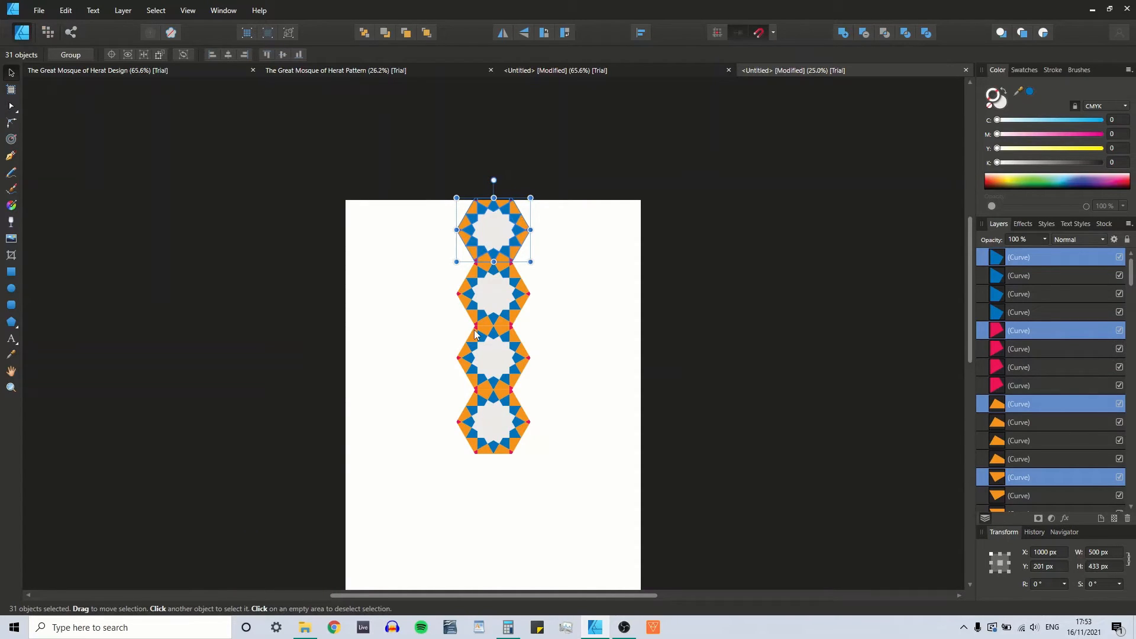
{"action": "key", "text": "ctrl+j"}
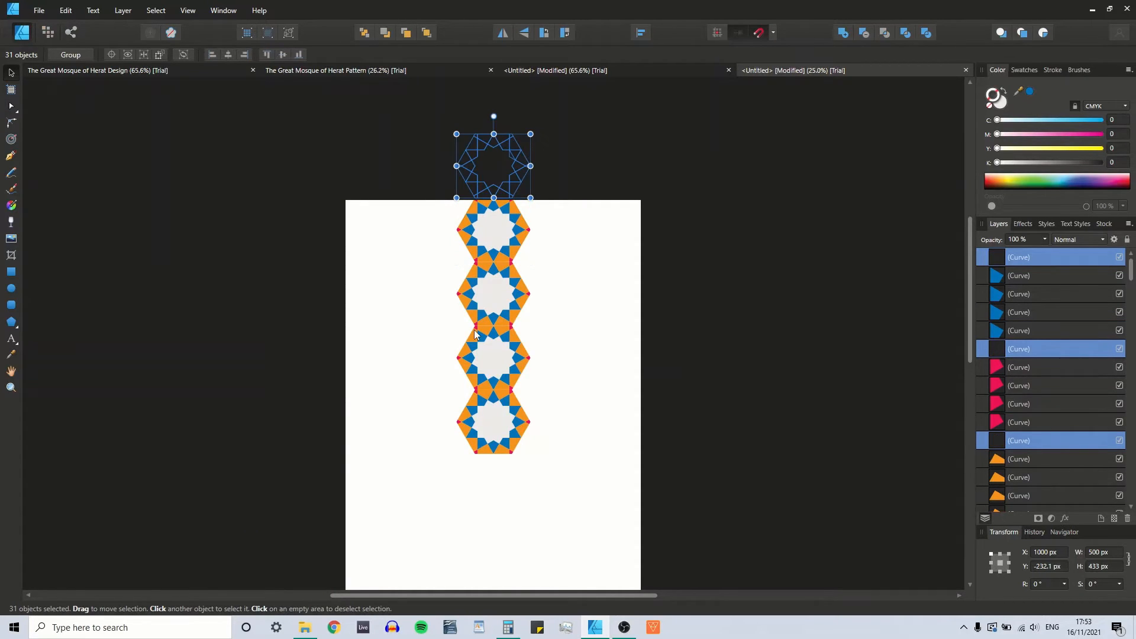
Move the copy above the page down to the column's lower end and snap it beneath the lowest tile at Y 1933 px.
{"action": "scroll", "coordinate": [485, 367], "scroll_direction": "down", "scroll_amount": 3}
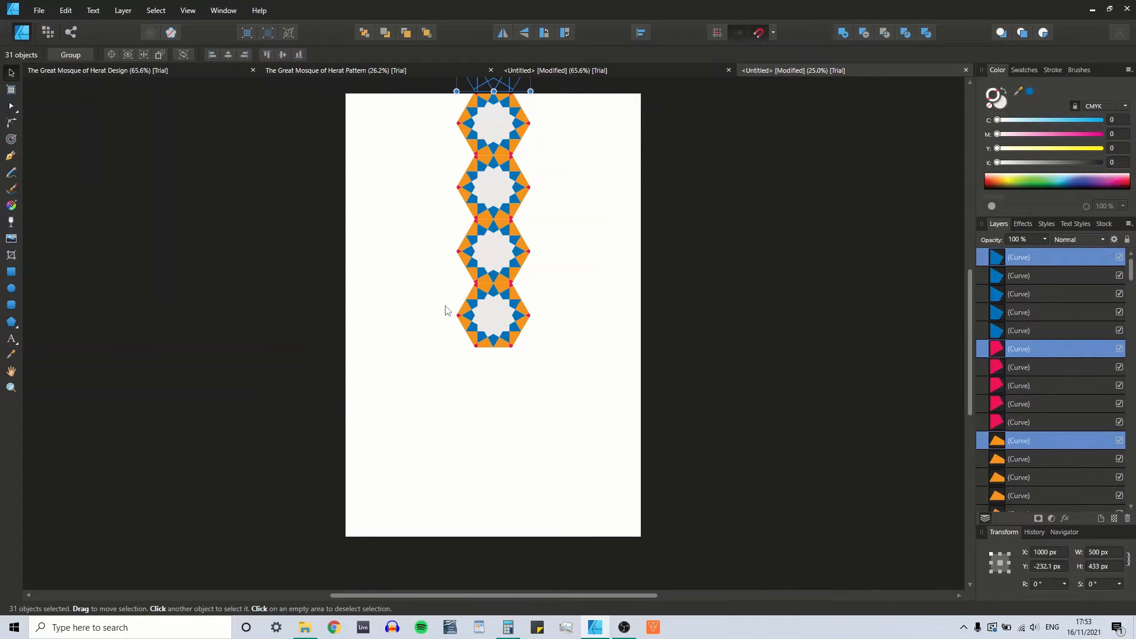
{"action": "scroll", "coordinate": [448, 310], "scroll_direction": "up", "scroll_amount": 2}
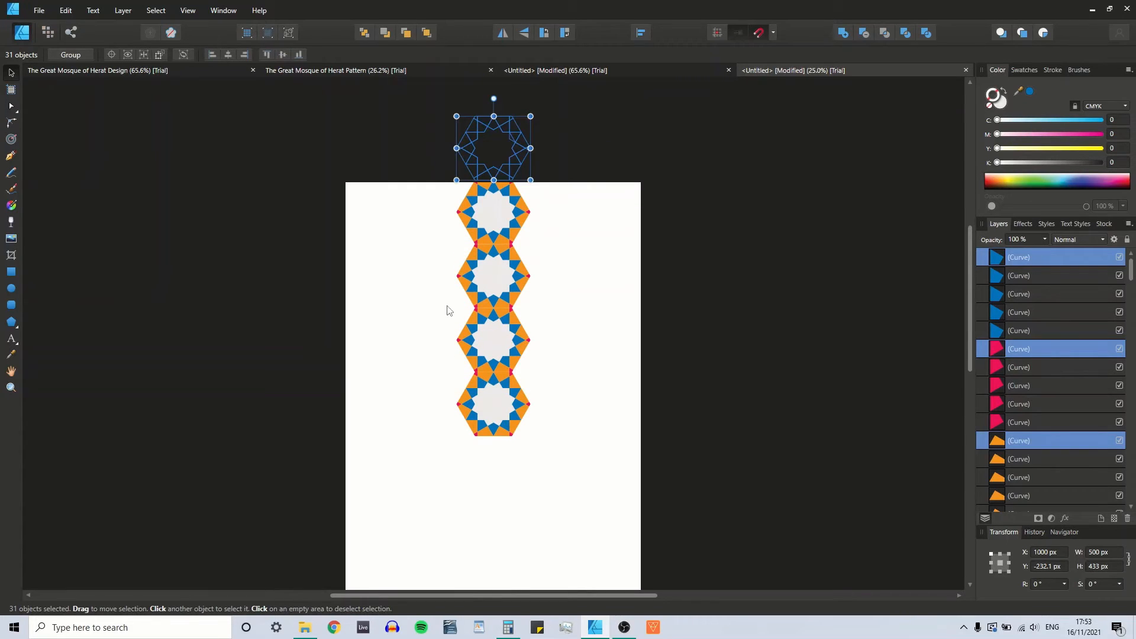
{"action": "left_click_drag", "start_coordinate": [520, 120], "coordinate": [530, 526]}
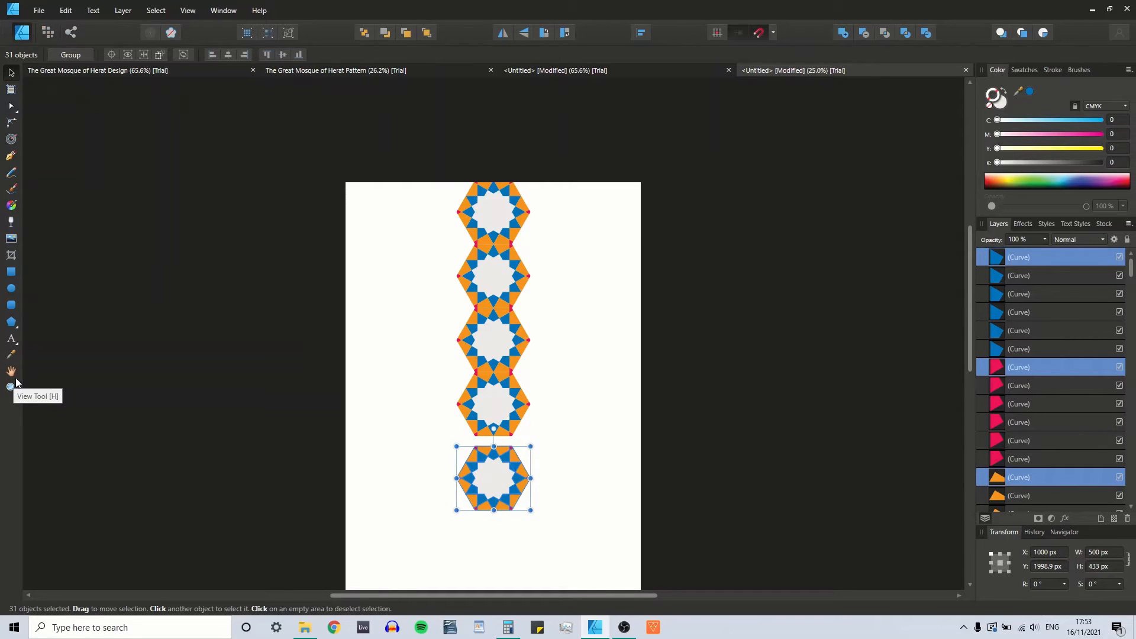
{"action": "key", "text": "ctrl+0"}
{"action": "key", "text": "ctrl+equal"}
{"action": "key", "text": "ctrl+equal"}
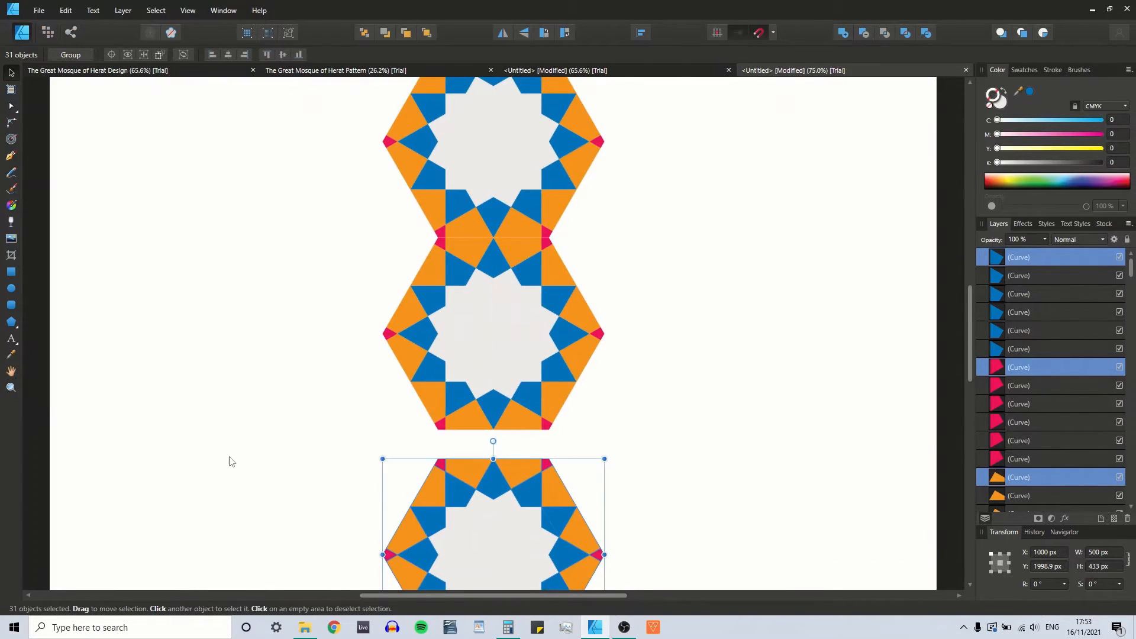
{"action": "left_click_drag", "start_coordinate": [522, 471], "coordinate": [526, 451]}
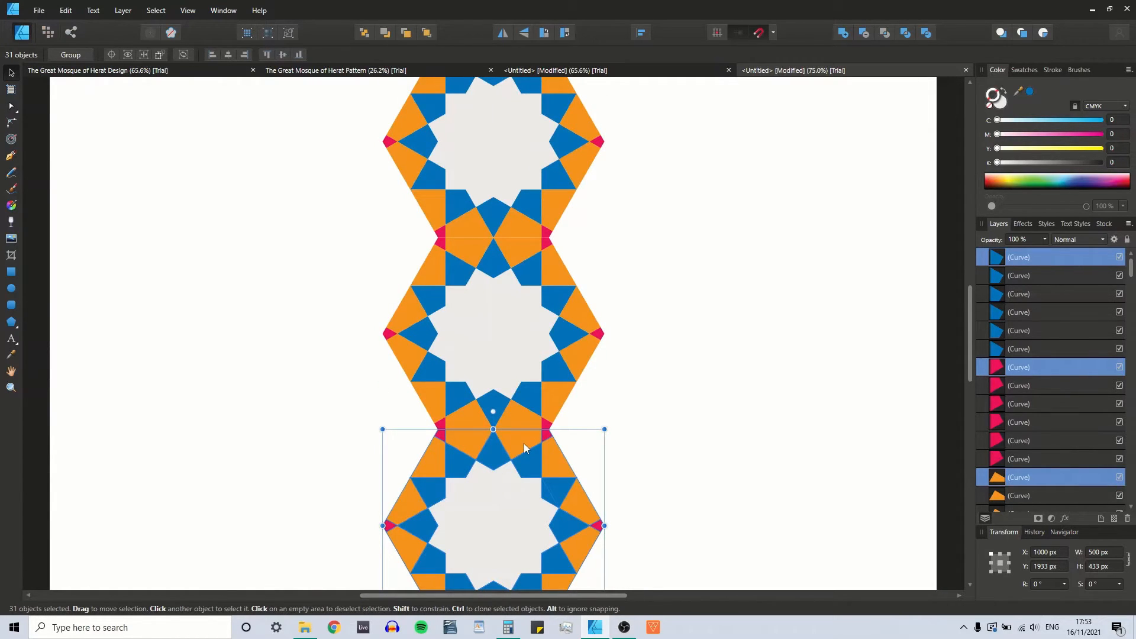
Duplicate the lowest tile of the column, repeating the last move offset.
{"action": "key", "text": "ctrl+0"}
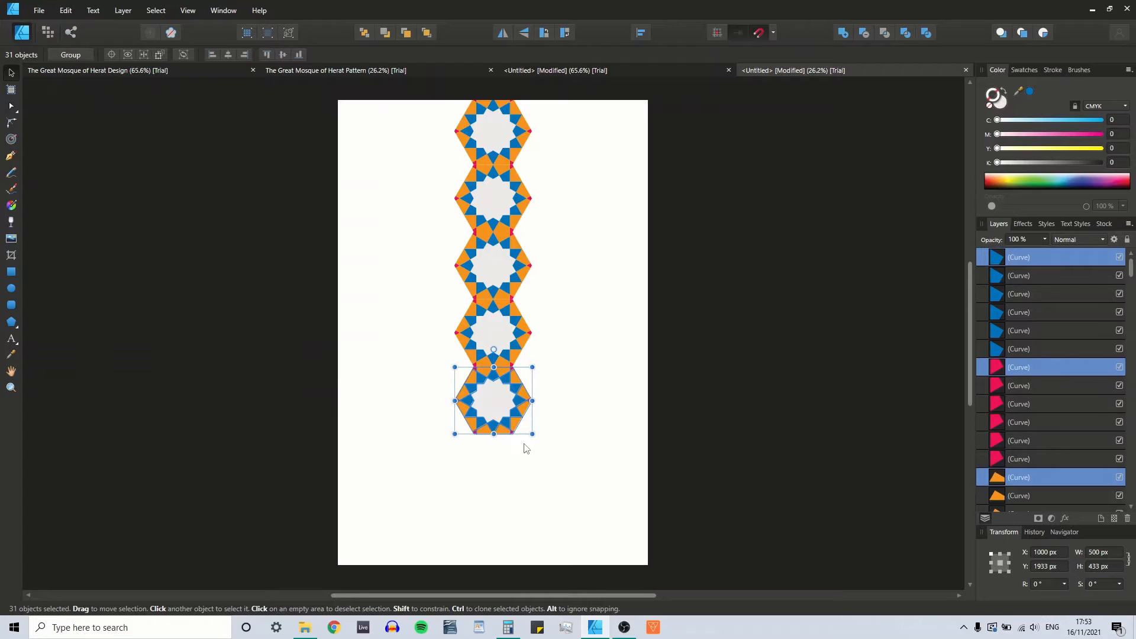
{"action": "key", "text": "ctrl+j"}
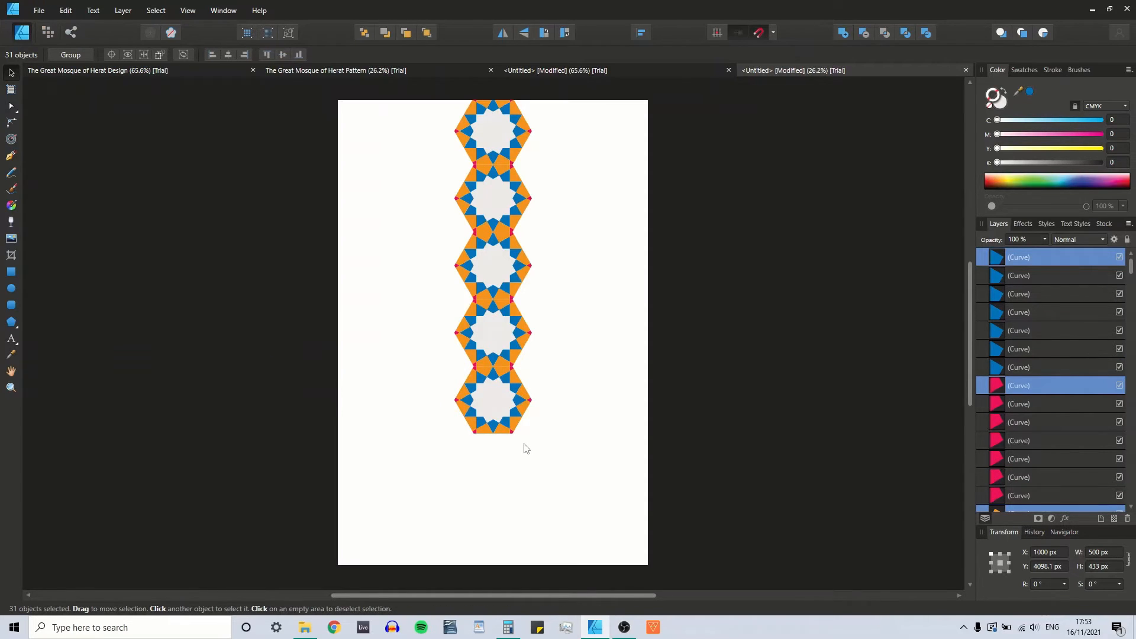
{"action": "scroll", "coordinate": [467, 412], "scroll_direction": "up", "scroll_amount": 3}
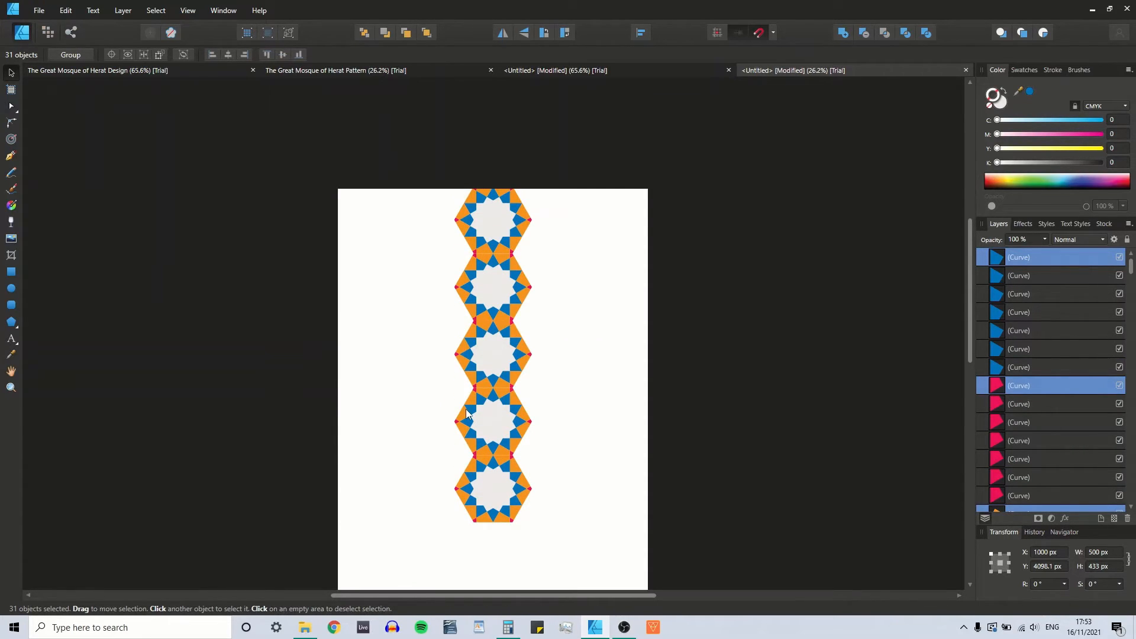
{"action": "scroll", "coordinate": [503, 497], "scroll_direction": "down", "scroll_amount": 3}
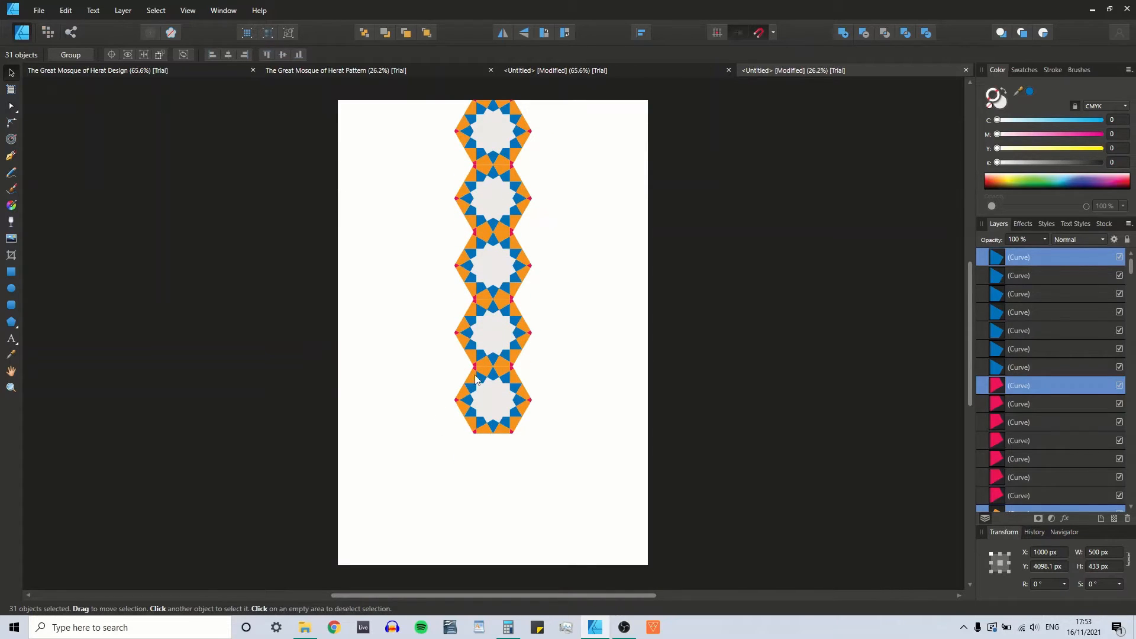
Duplicate the lowest visible tile, snap the copy directly beneath it at Y 2366 px, and clear the selection.
{"action": "left_click_drag", "start_coordinate": [525, 448], "coordinate": [446, 371]}
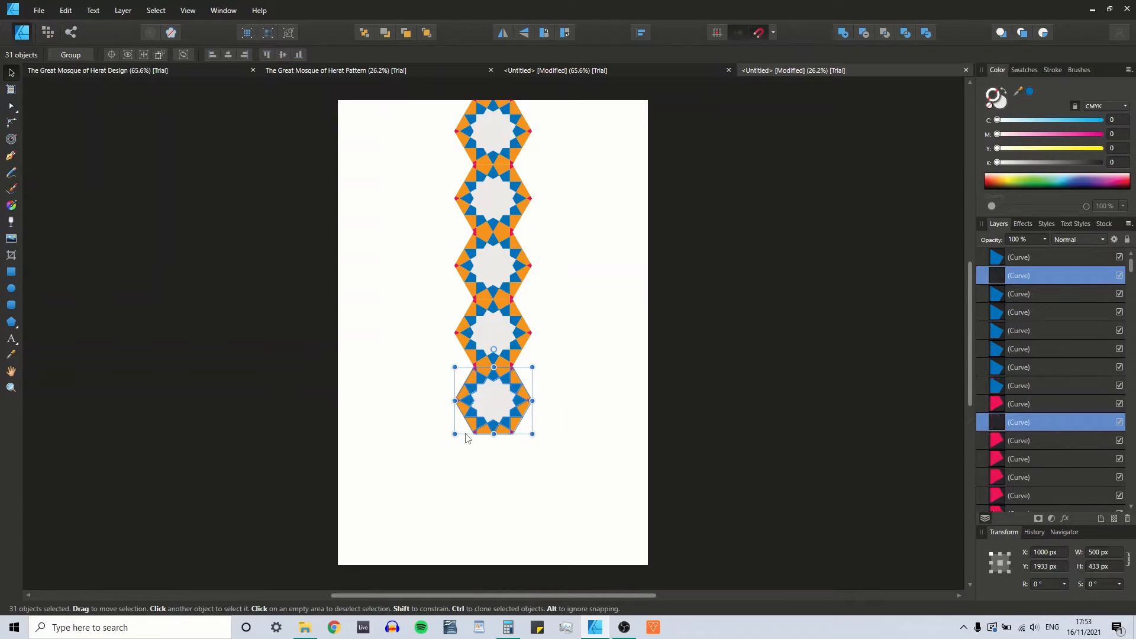
{"action": "left_click_drag", "start_coordinate": [514, 381], "coordinate": [514, 449]}
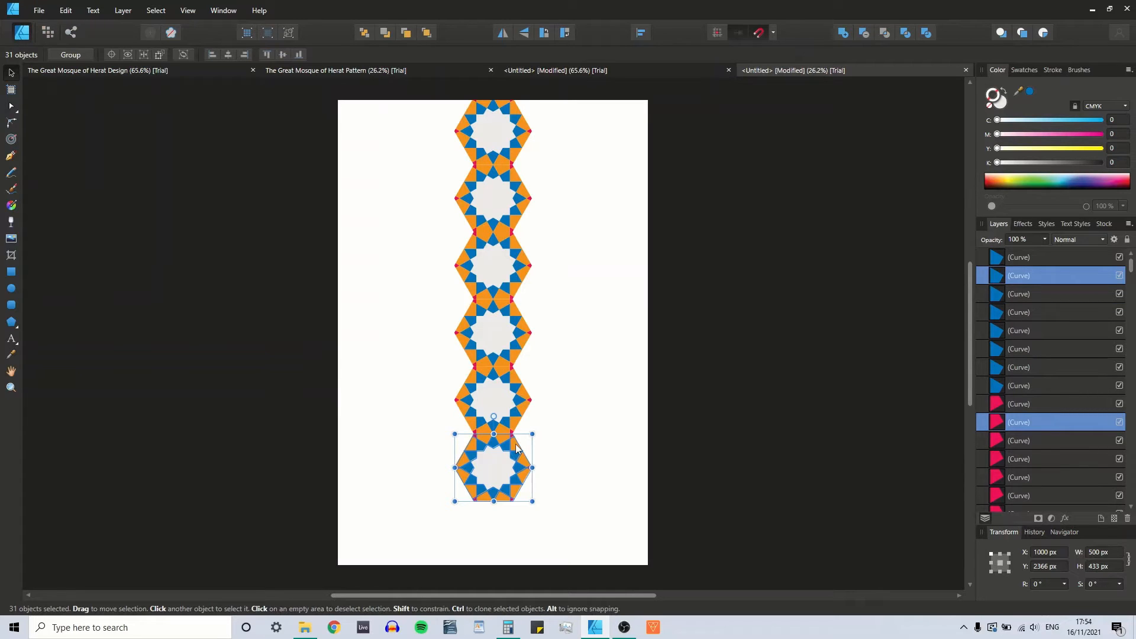
{"action": "key", "text": "ctrl+plus"}
{"action": "key", "text": "ctrl+plus"}
{"action": "scroll", "coordinate": [516, 445], "scroll_direction": "down", "scroll_amount": 3}
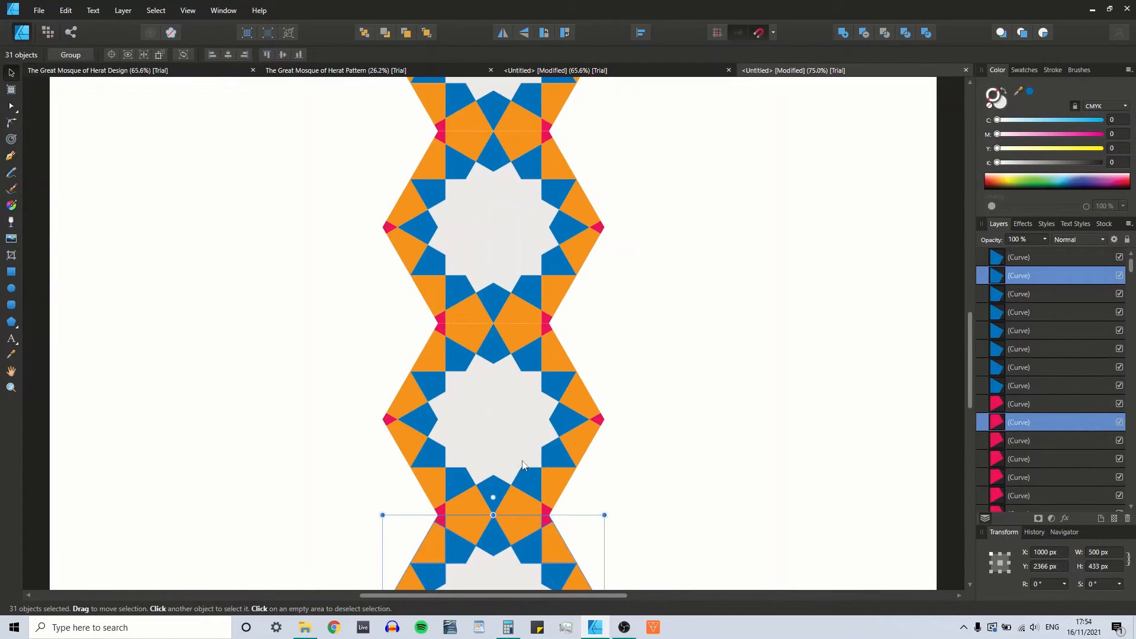
{"action": "scroll", "coordinate": [522, 465], "scroll_direction": "down", "scroll_amount": 3}
{"action": "left_click_drag", "start_coordinate": [525, 441], "coordinate": [524, 441]}
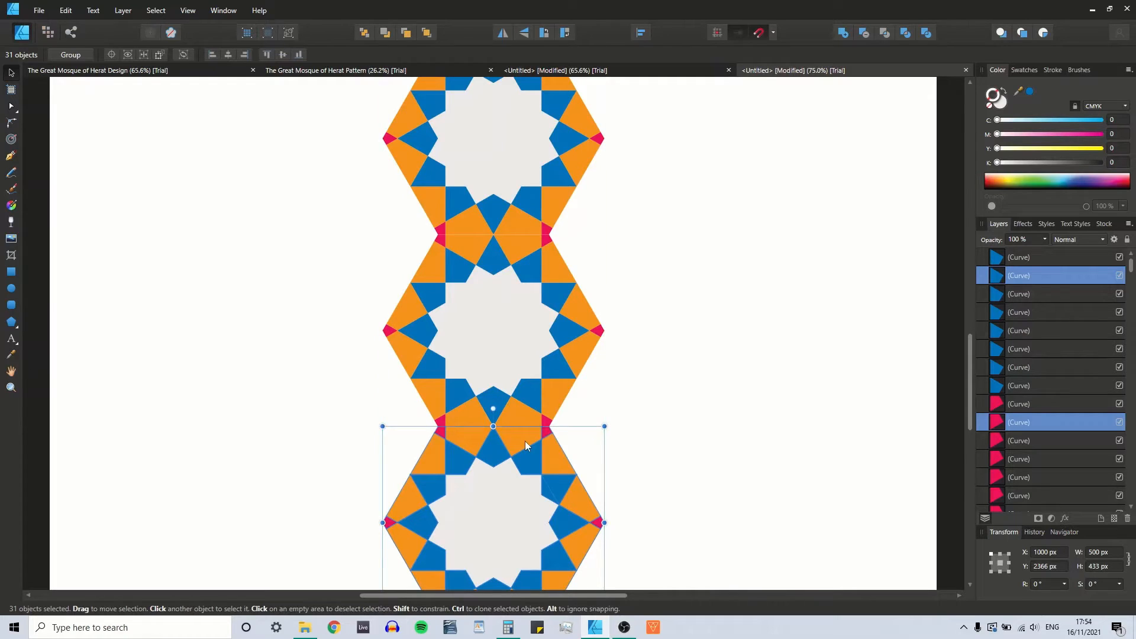
{"action": "left_click", "coordinate": [322, 427]}
{"action": "scroll", "coordinate": [322, 432], "scroll_direction": "down", "scroll_amount": 3}
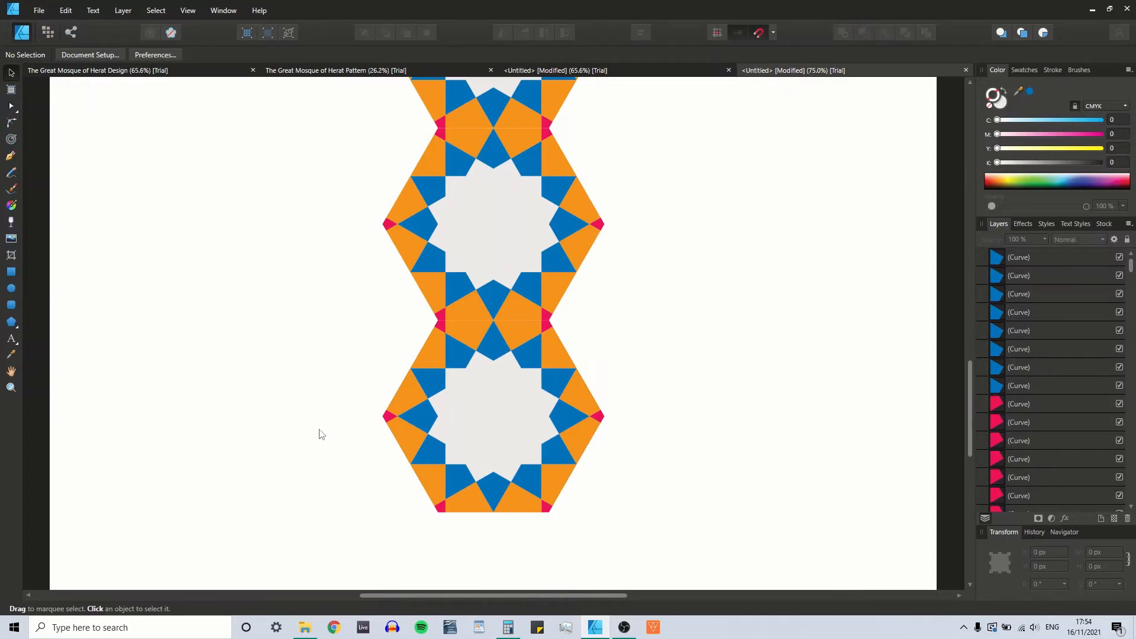
{"action": "scroll", "coordinate": [341, 429], "scroll_direction": "down", "scroll_amount": 2}
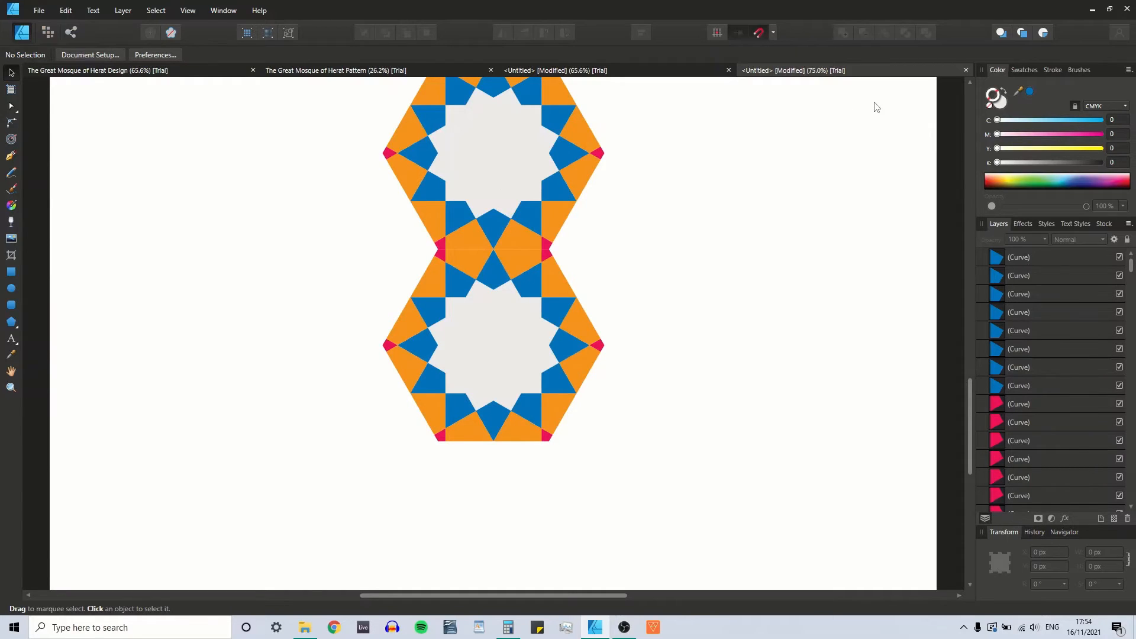
Close the untitled pattern document with the unfinished tile column without saving its changes.
{"action": "left_click", "coordinate": [967, 71]}
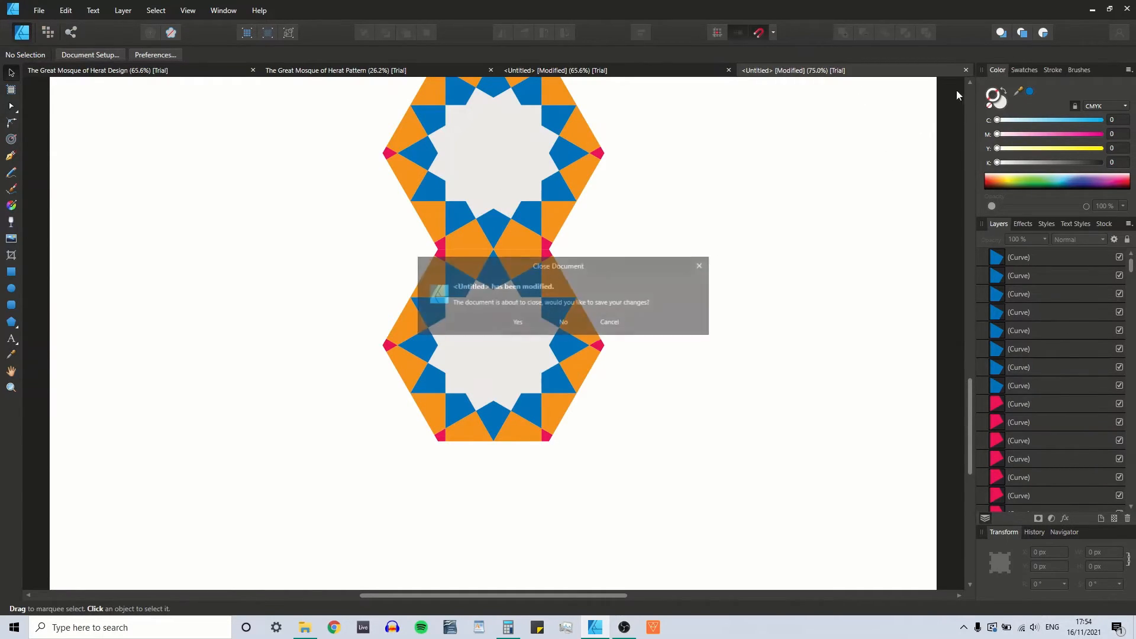
{"action": "left_click", "coordinate": [563, 323]}
{"action": "key", "text": "ctrl+a"}
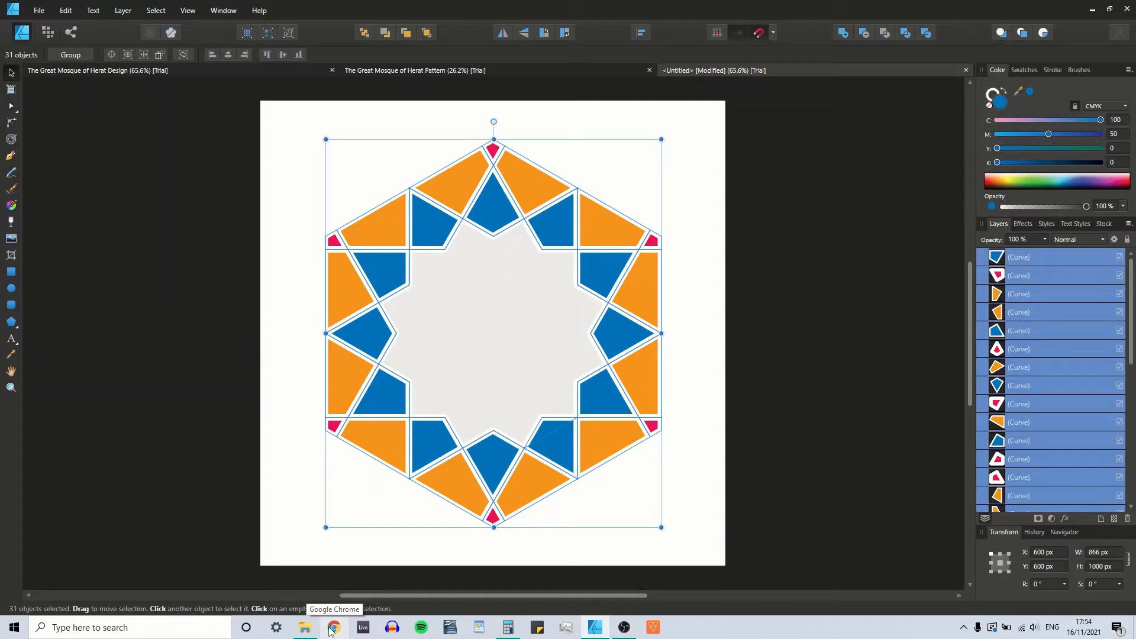
{"action": "left_click", "coordinate": [623, 629]}
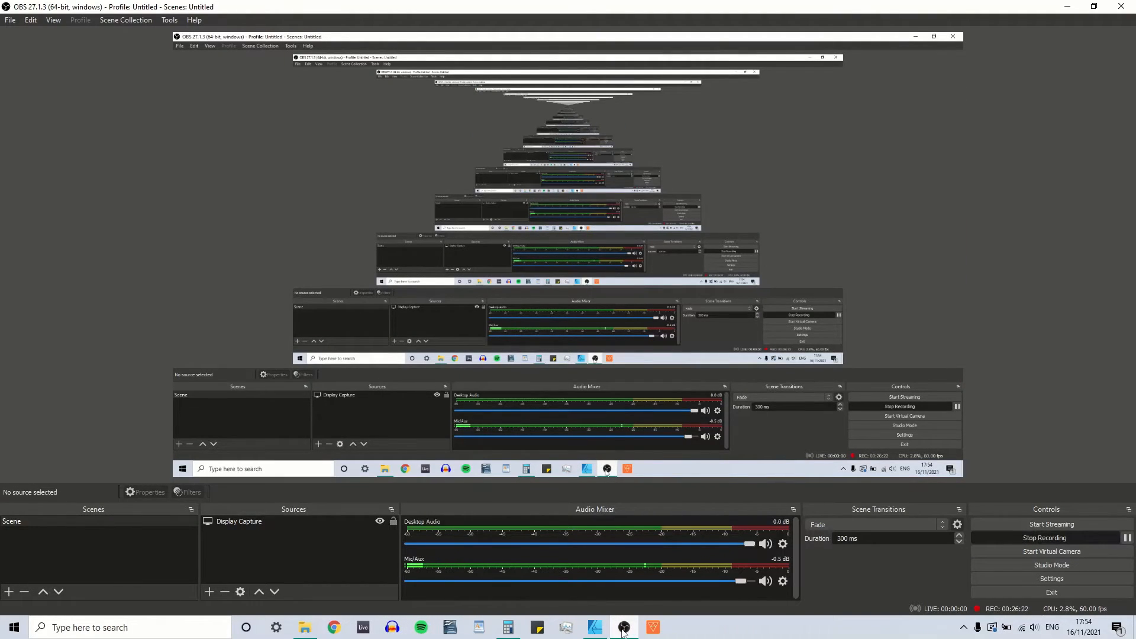
{"action": "left_click", "coordinate": [624, 631]}
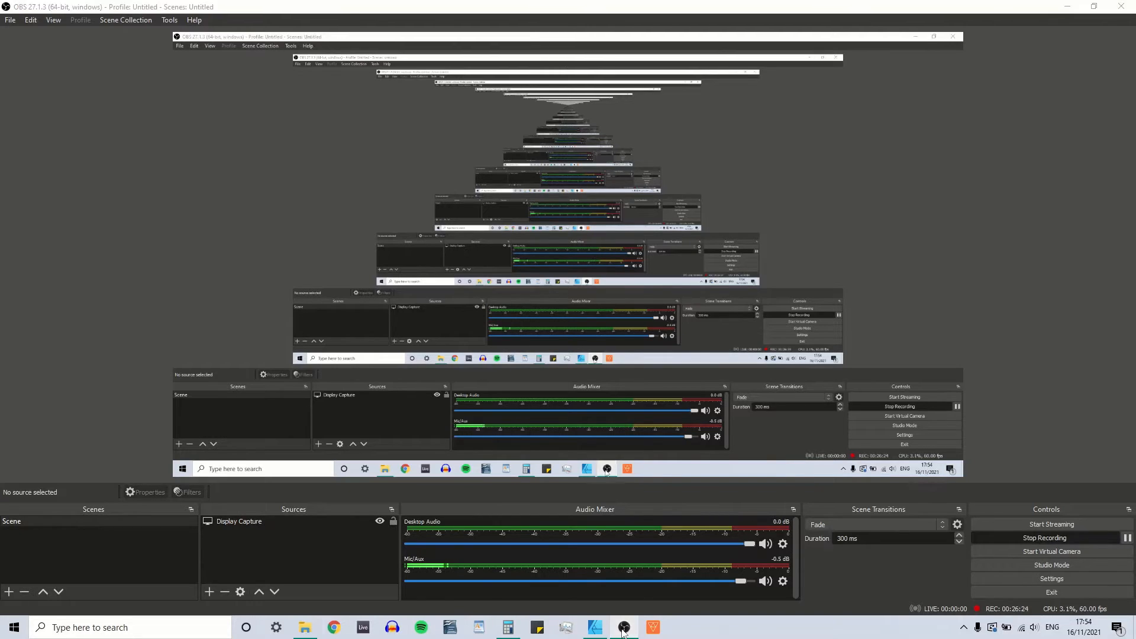
{"action": "left_click", "coordinate": [844, 157]}
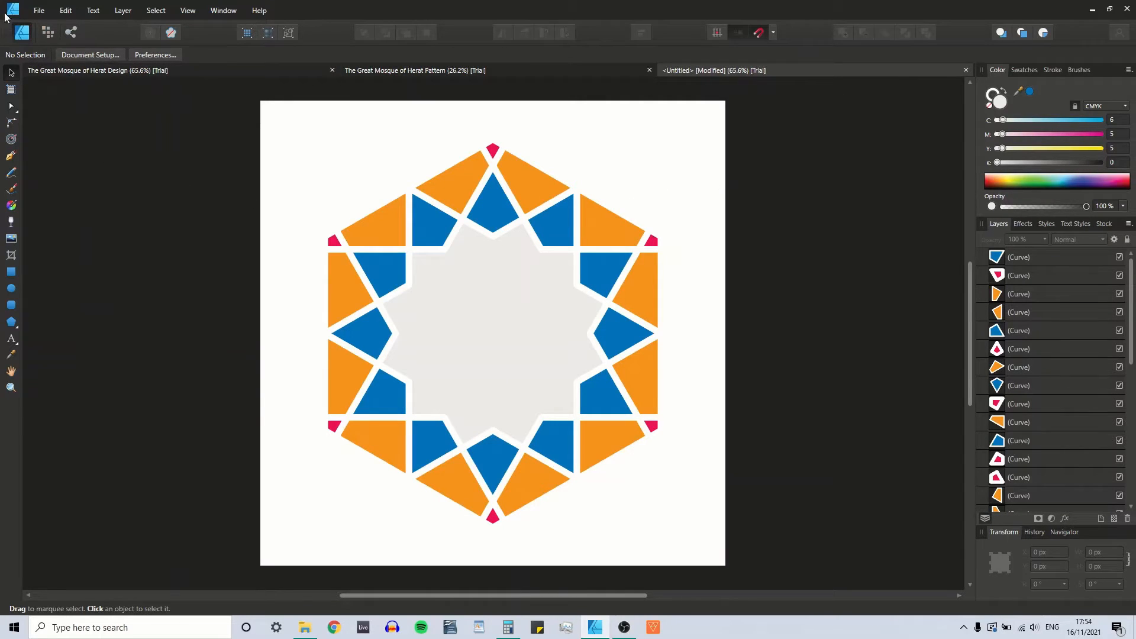
Create a new 2000 × 3000 px document at 300 DPI from the Unnamed 5 preset.
{"action": "left_click", "coordinate": [36, 12]}
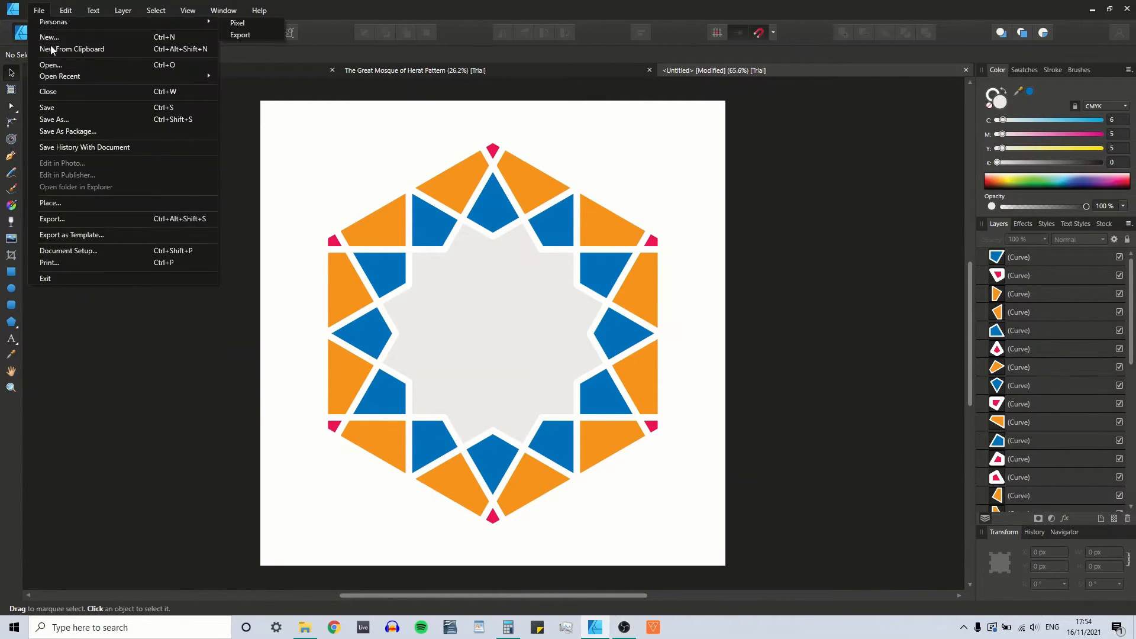
{"action": "key", "text": "Escape"}
{"action": "key", "text": "ctrl+n"}
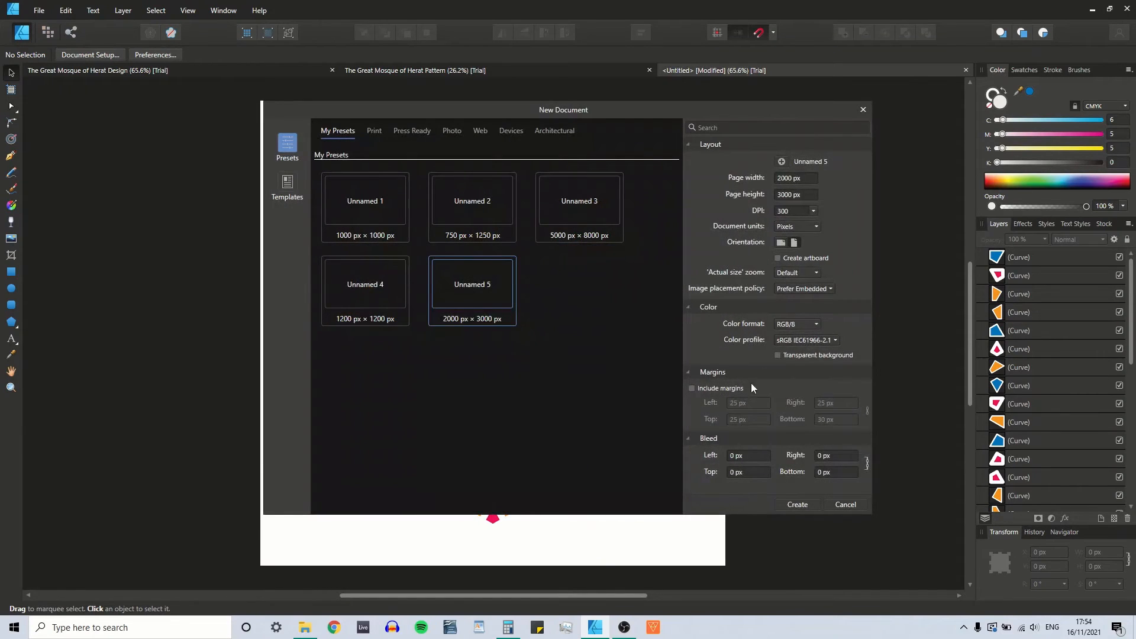
{"action": "left_click", "coordinate": [796, 506]}
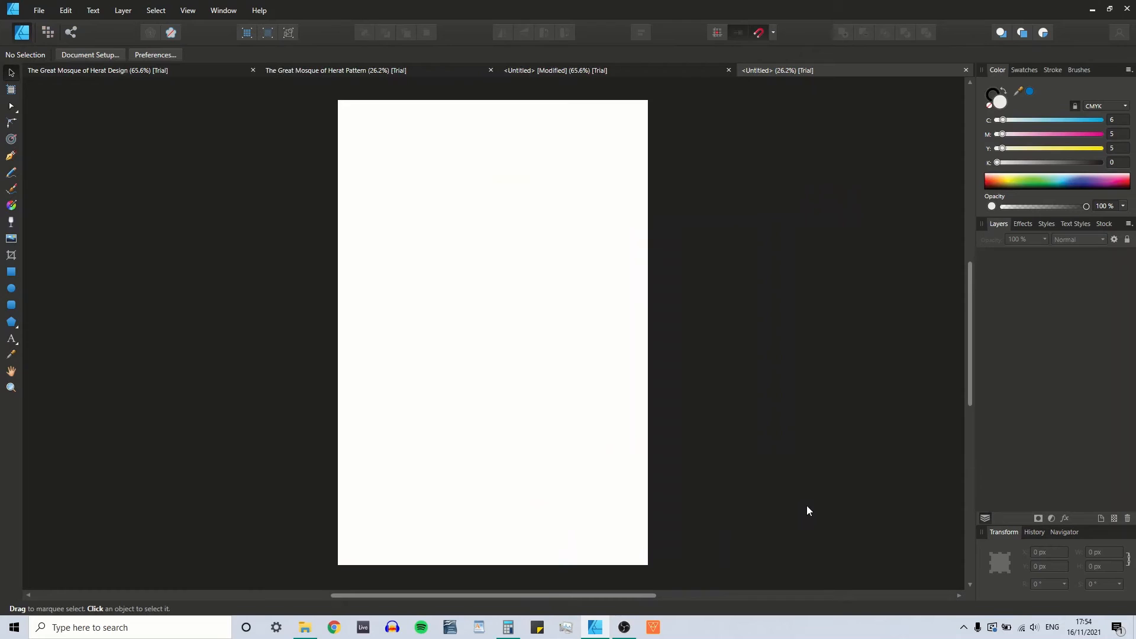
Copy all the curves of the hexagonal tile from the other untitled document and paste them into the new page.
{"action": "left_click", "coordinate": [552, 73]}
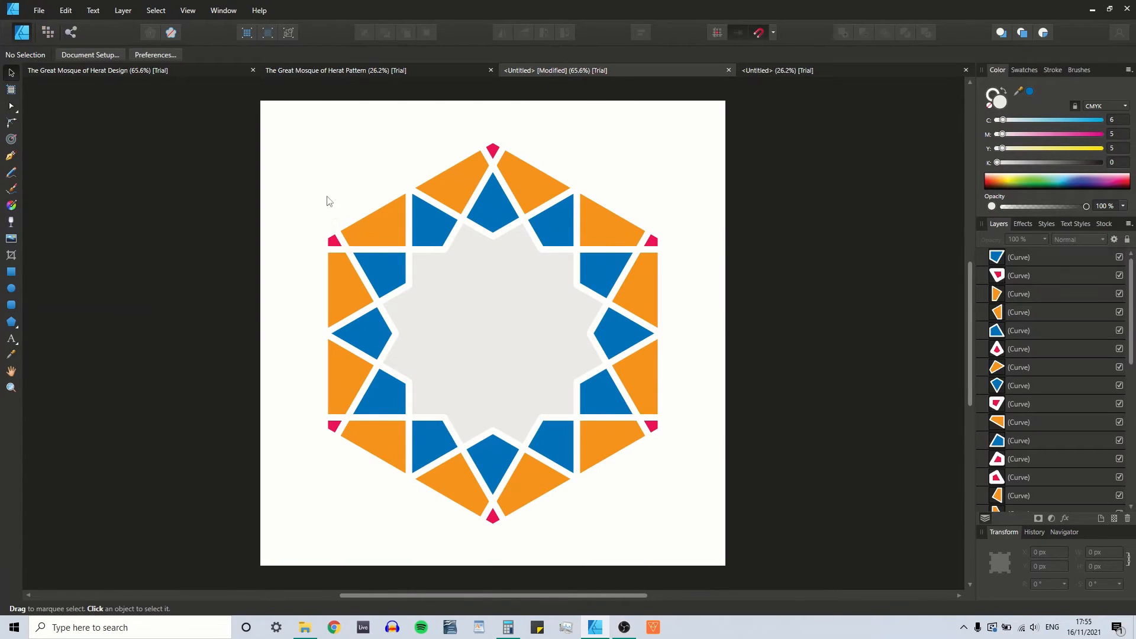
{"action": "left_click_drag", "start_coordinate": [294, 142], "coordinate": [708, 541]}
{"action": "left_click", "coordinate": [690, 528]}
{"action": "key", "text": "ctrl+a"}
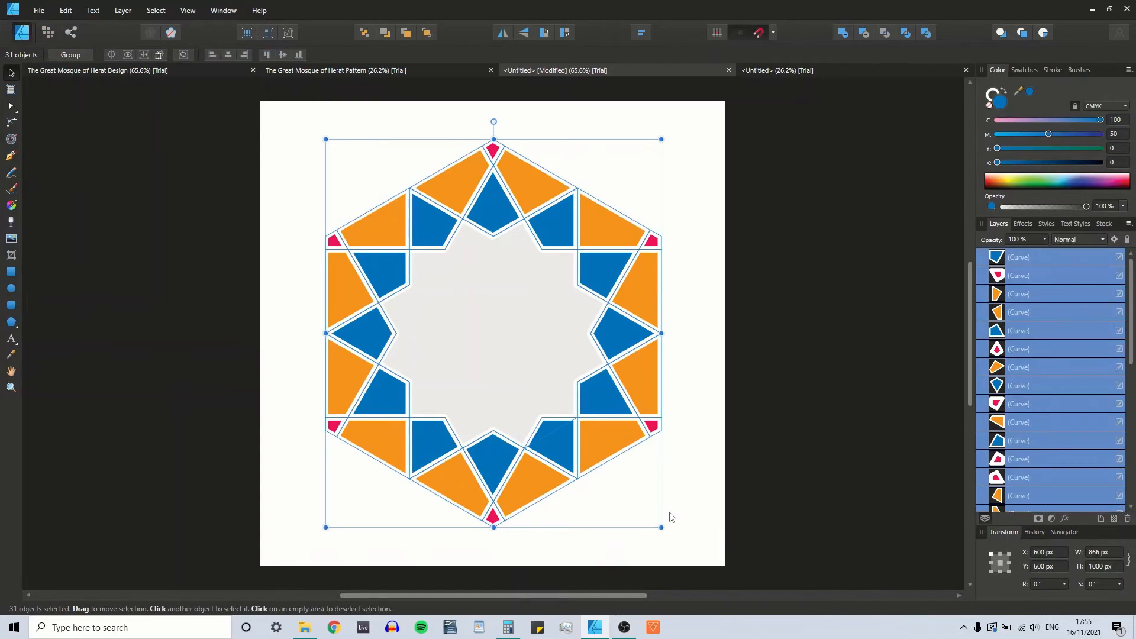
{"action": "left_click", "coordinate": [810, 70]}
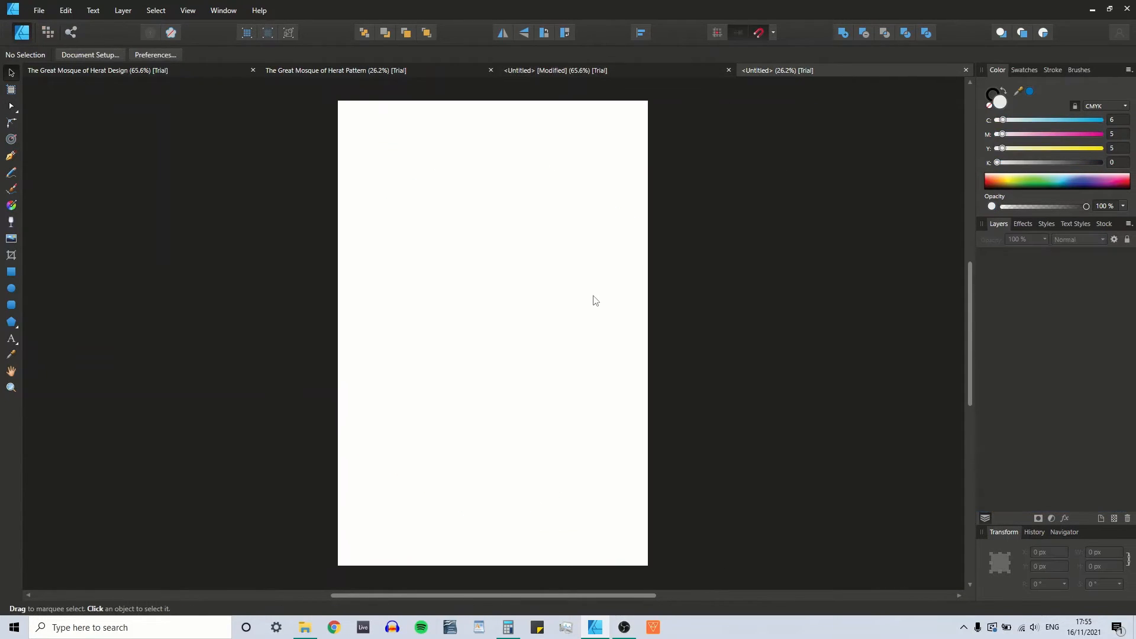
{"action": "key", "text": "ctrl+v"}
Center the pasted tile on the page by setting its position to X 1000 px and Y 1500 px.
{"action": "left_click_drag", "start_coordinate": [478, 165], "coordinate": [530, 317]}
{"action": "left_click", "coordinate": [1040, 553]}
{"action": "type", "text": "1000"}
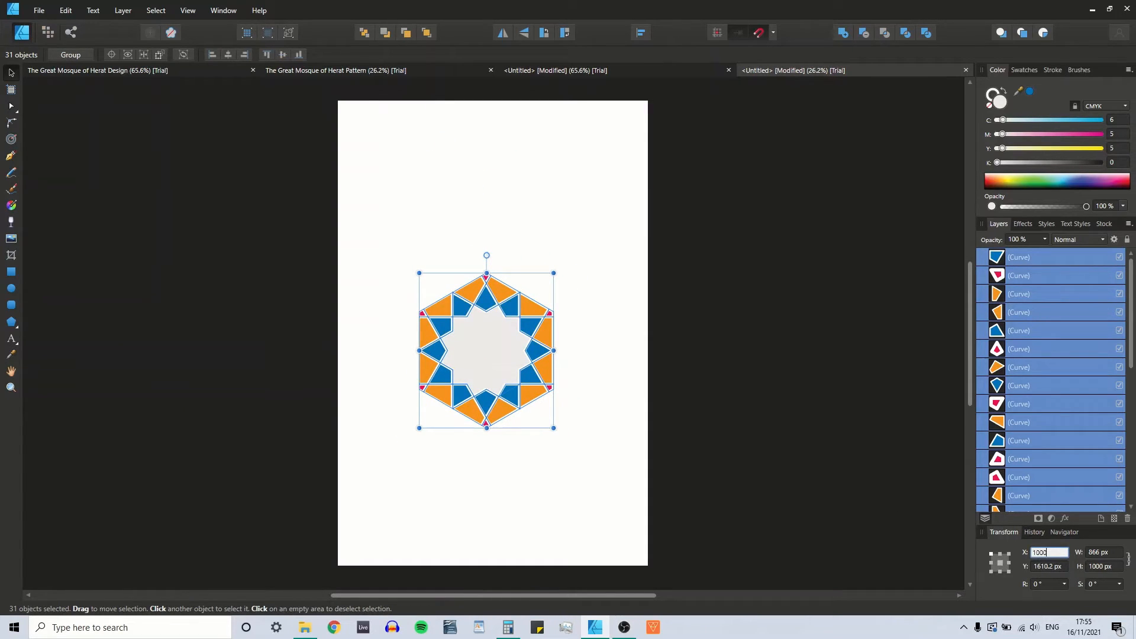
{"action": "key", "text": "Tab"}
{"action": "type", "text": "1500"}
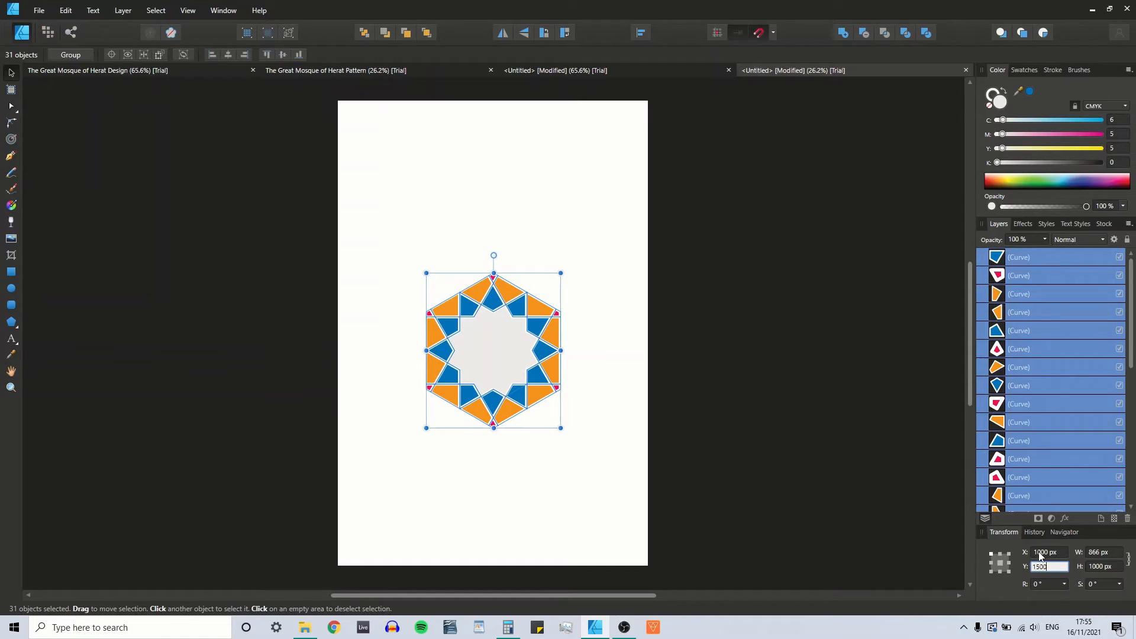
{"action": "key", "text": "Return"}
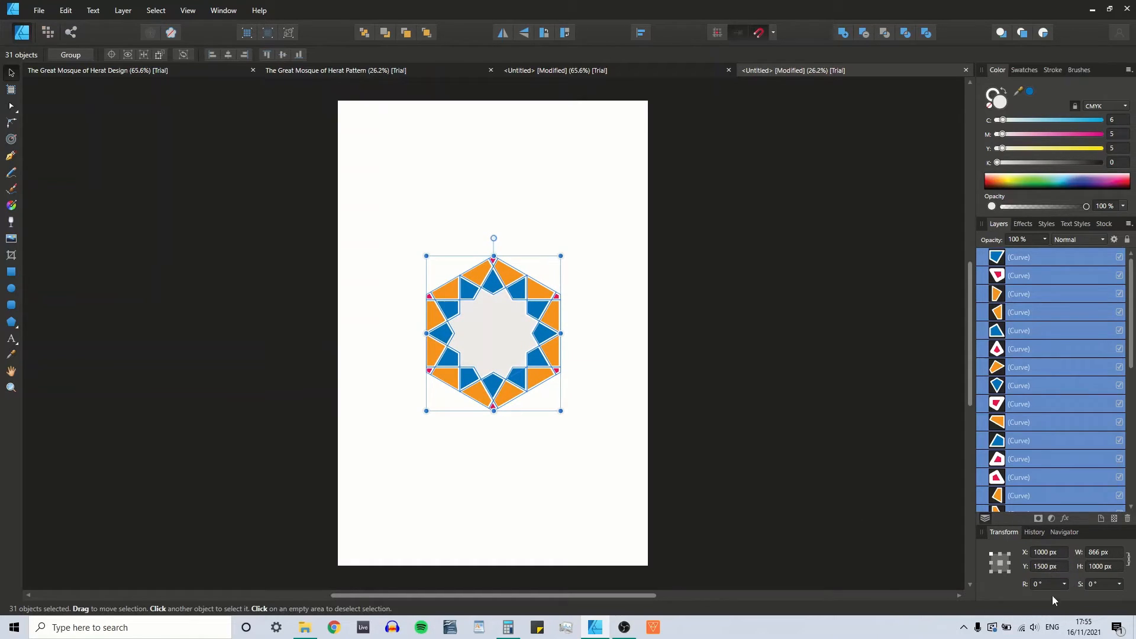
Rotate the tile 90°, remove the stroke from all its curves, and clear the selection.
{"action": "left_click", "coordinate": [1037, 587]}
{"action": "type", "text": "90"}
{"action": "key", "text": "Return"}
{"action": "left_click", "coordinate": [991, 98]}
{"action": "left_click", "coordinate": [991, 107]}
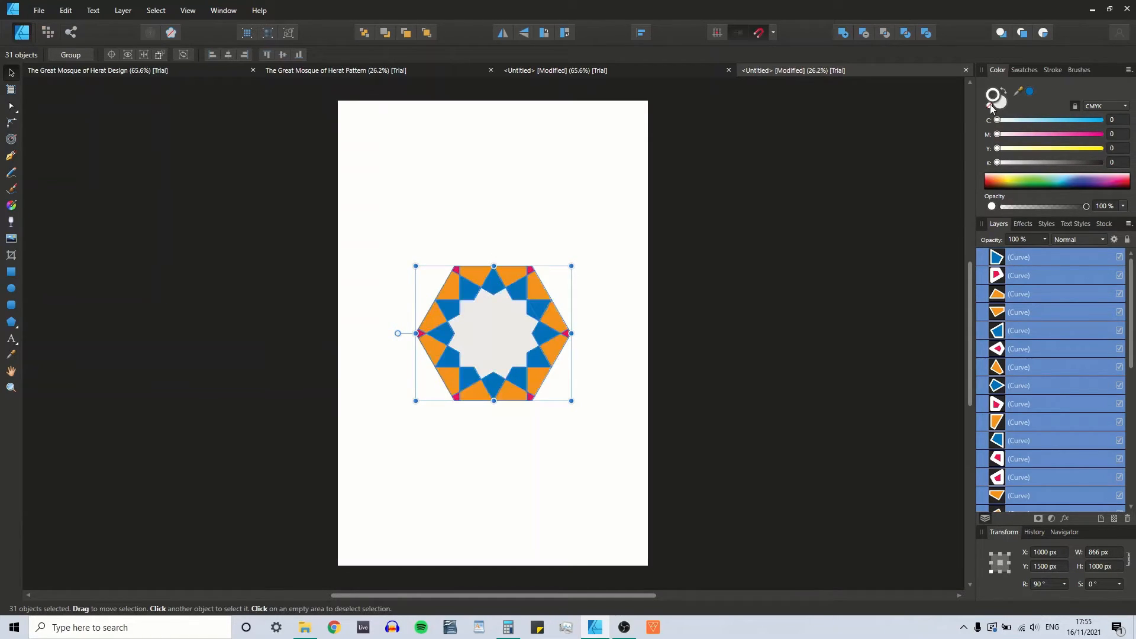
{"action": "left_click", "coordinate": [482, 176]}
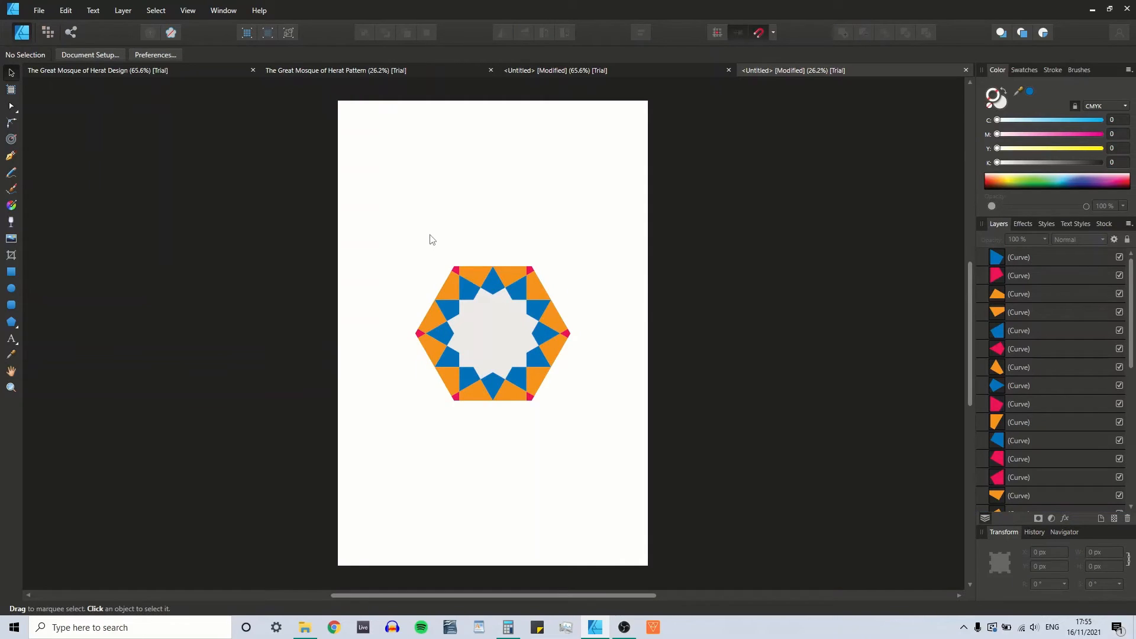
Select the whole tile and scale it proportionally to a width of 500 px.
{"action": "left_click_drag", "start_coordinate": [396, 246], "coordinate": [639, 473]}
{"action": "left_click", "coordinate": [1091, 556]}
{"action": "type", "text": "500"}
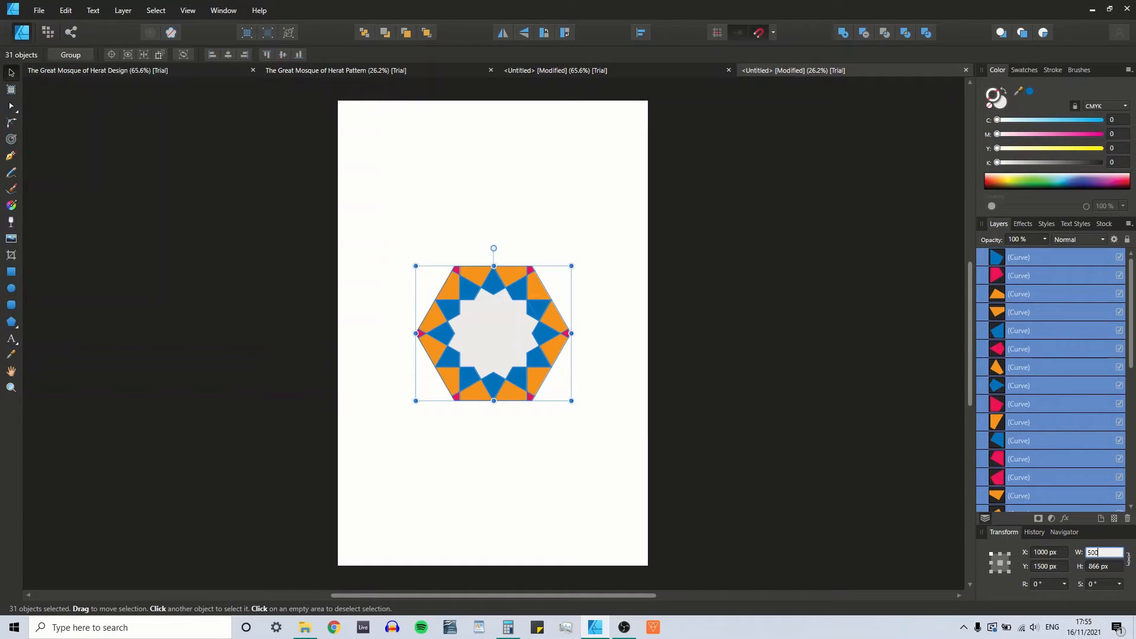
{"action": "key", "text": "Return"}
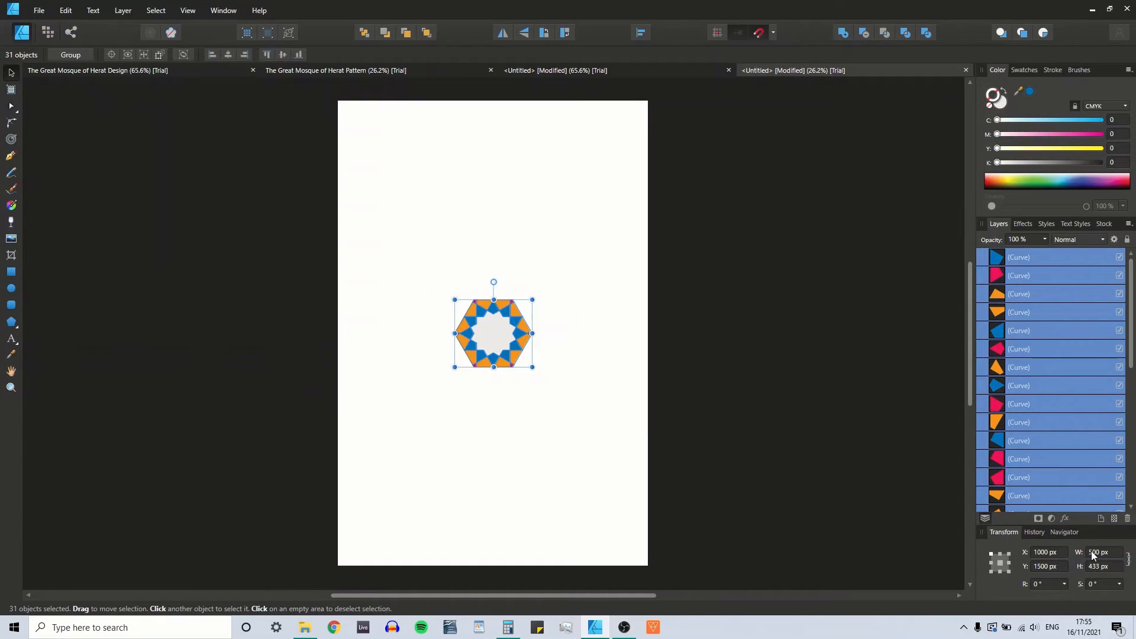
Copy and duplicate the scaled tile, and snap the duplicate directly above the original at Y 1067 px.
{"action": "left_click", "coordinate": [408, 260]}
{"action": "left_click_drag", "start_coordinate": [407, 263], "coordinate": [597, 439]}
{"action": "key", "text": "ctrl+plus"}
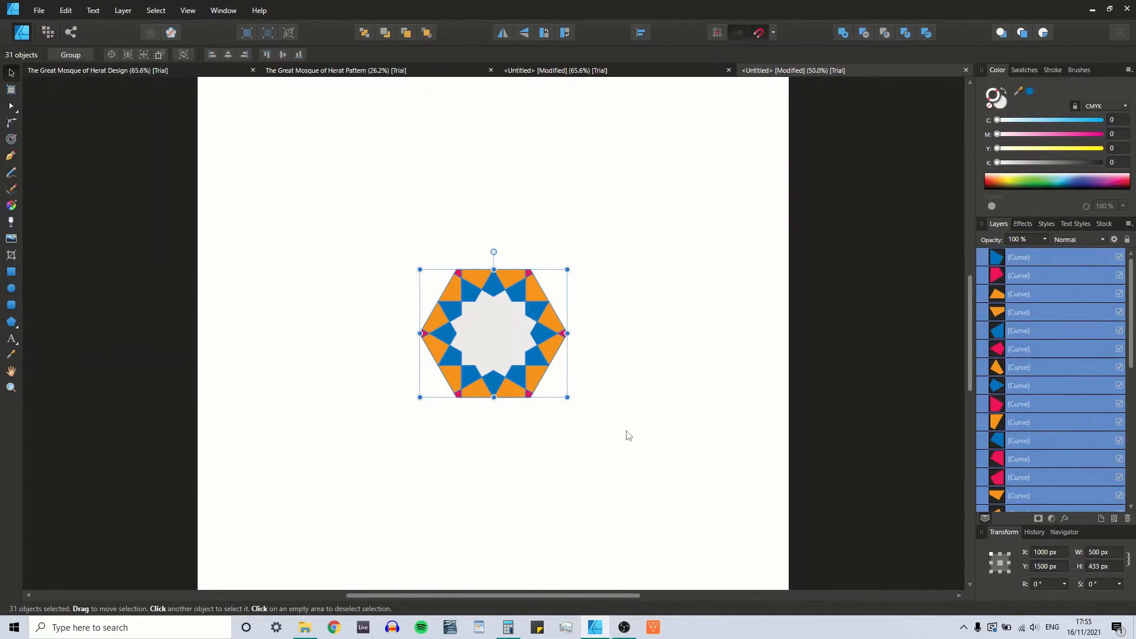
{"action": "key", "text": "ctrl+plus"}
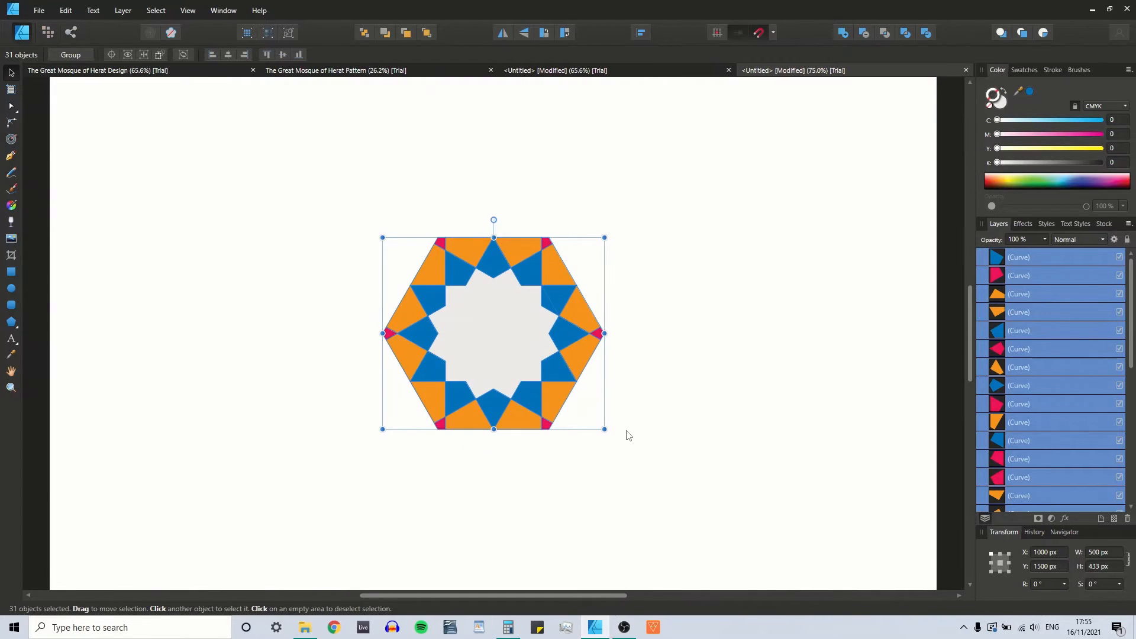
{"action": "key", "text": "ctrl+0"}
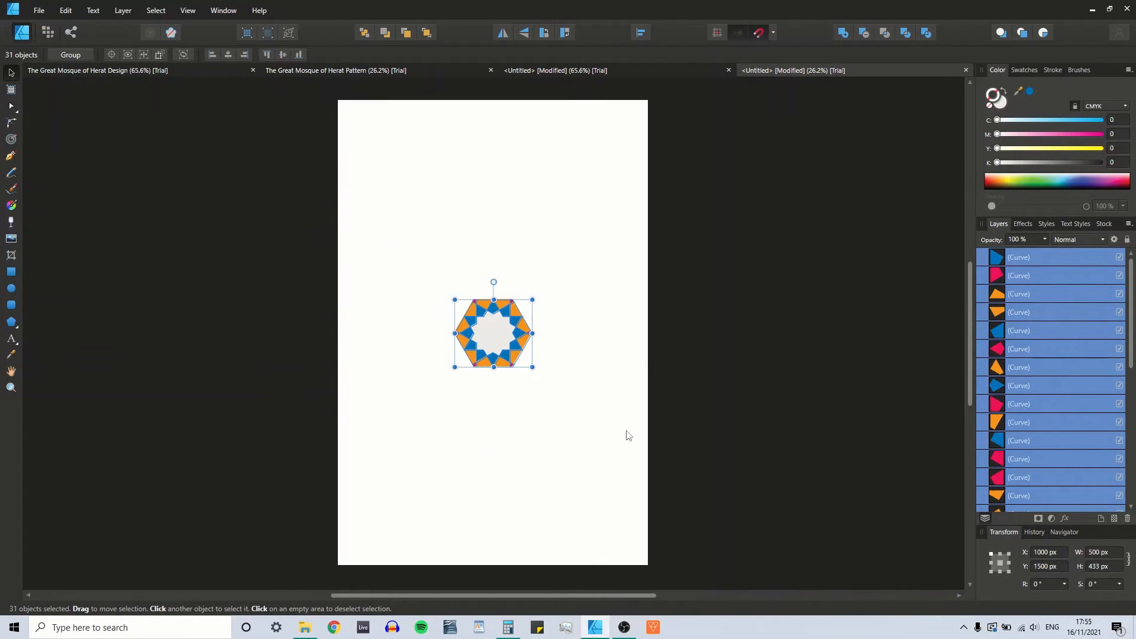
{"action": "key", "text": "ctrl+plus"}
{"action": "key", "text": "ctrl+plus"}
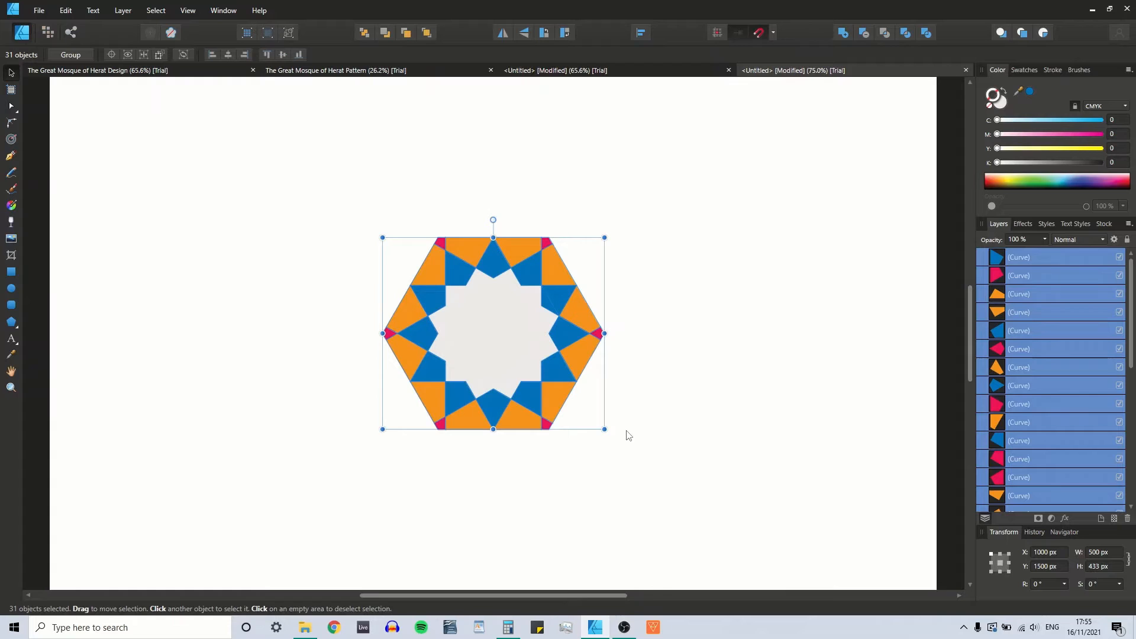
{"action": "key", "text": "ctrl+j"}
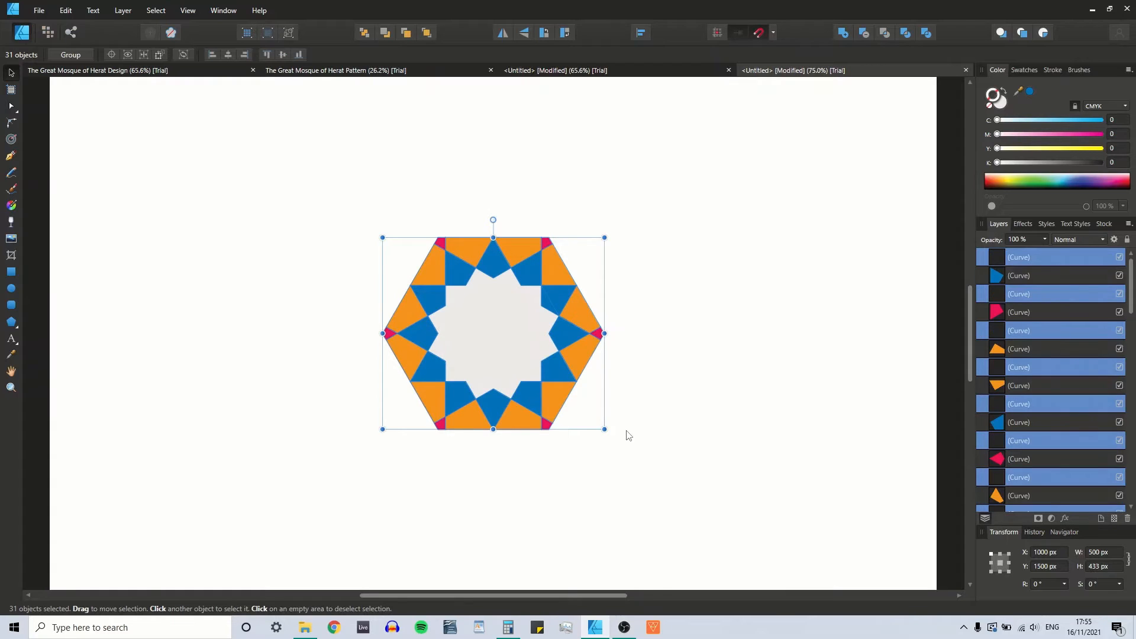
{"action": "left_click_drag", "start_coordinate": [515, 403], "coordinate": [518, 228]}
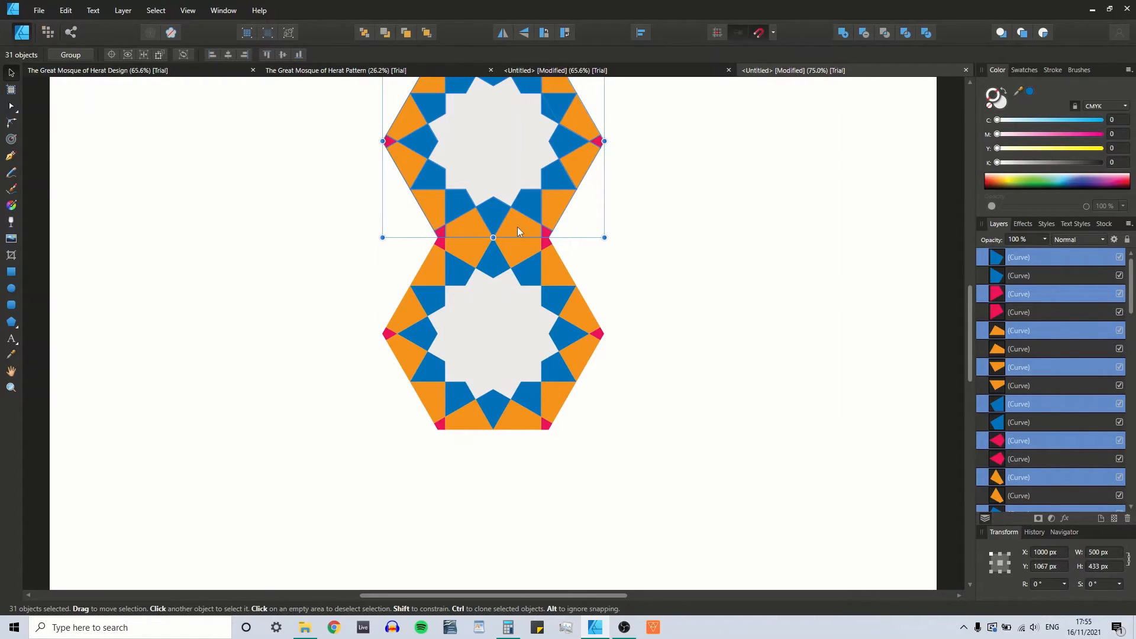
Repeat the duplication three times to extend the column of tiles upward past the page's upper edge.
{"action": "key", "text": "ctrl+0"}
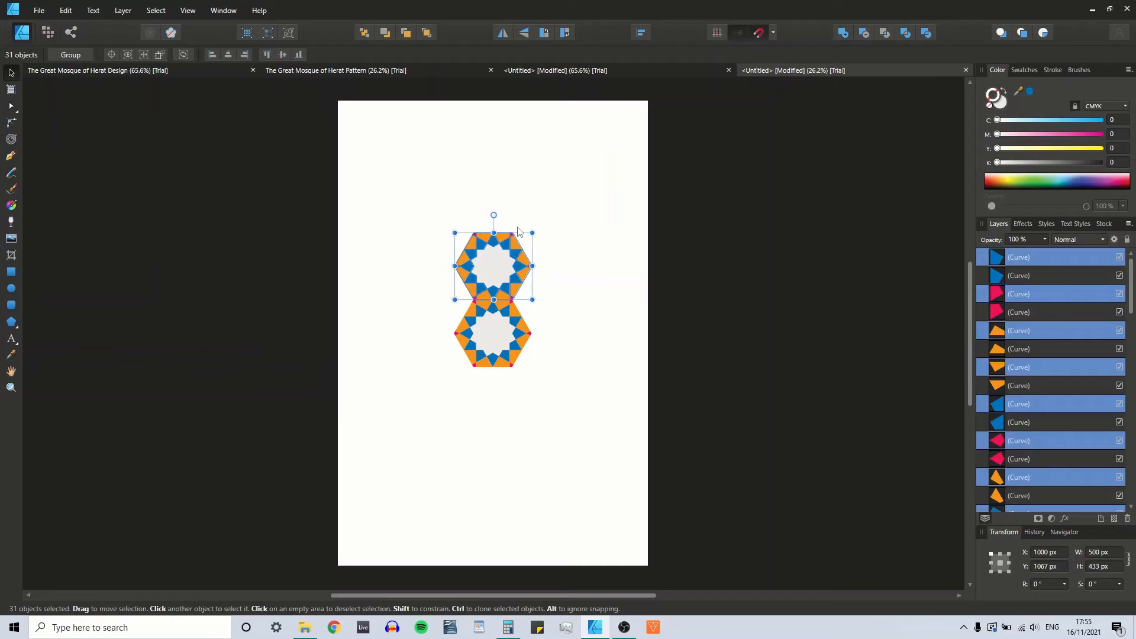
{"action": "key", "text": "ctrl+j"}
{"action": "key", "text": "ctrl+j"}
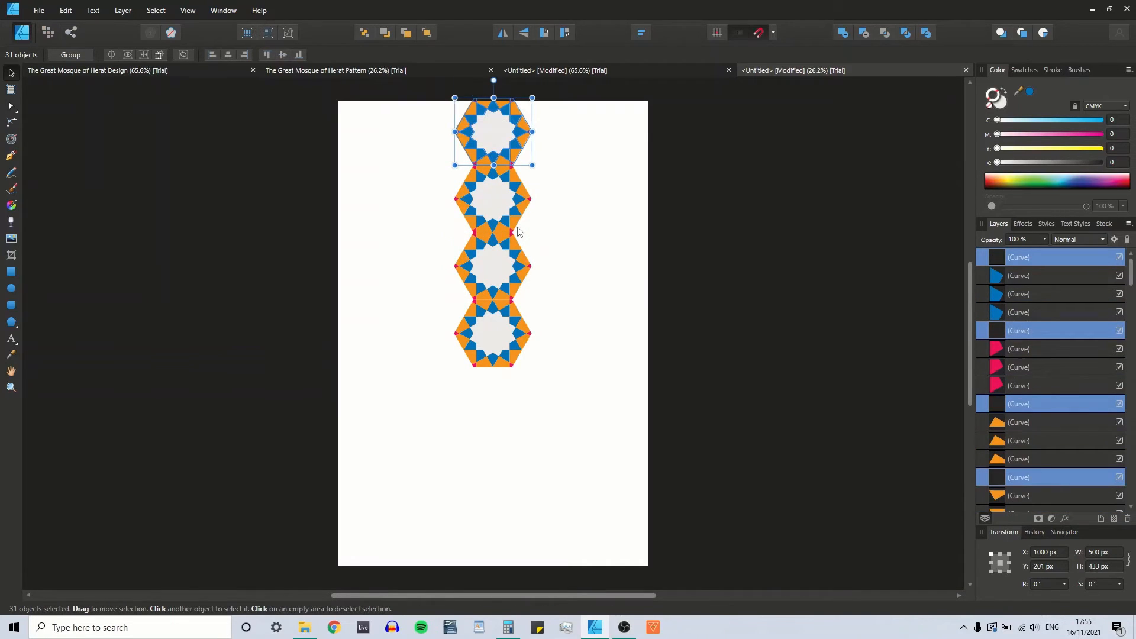
{"action": "key", "text": "ctrl+j"}
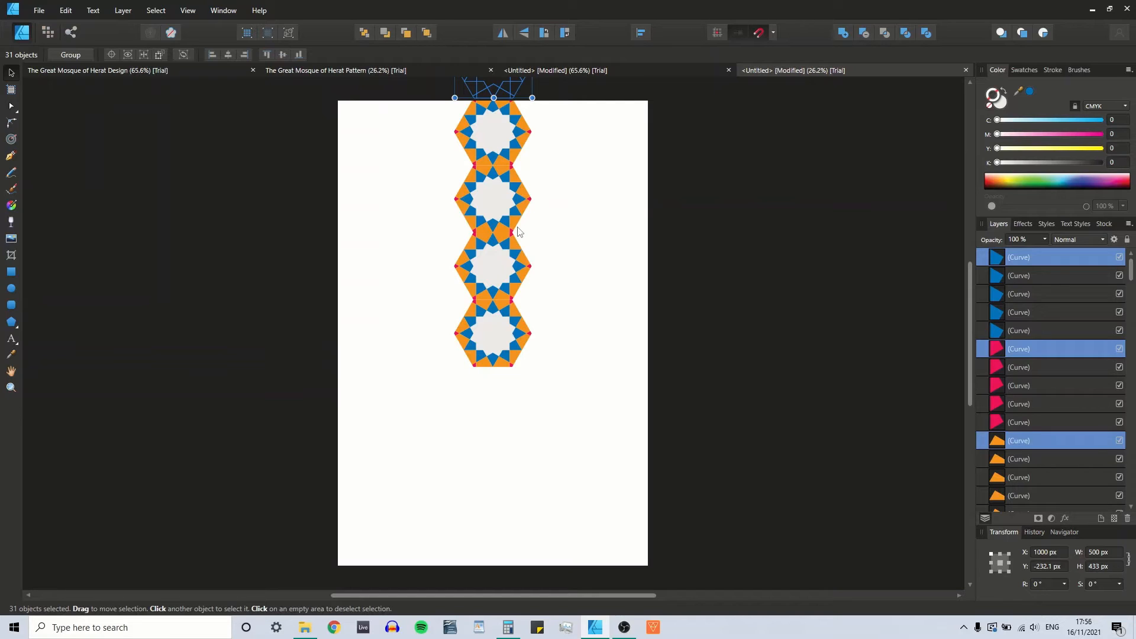
{"action": "key", "text": "ctrl+v"}
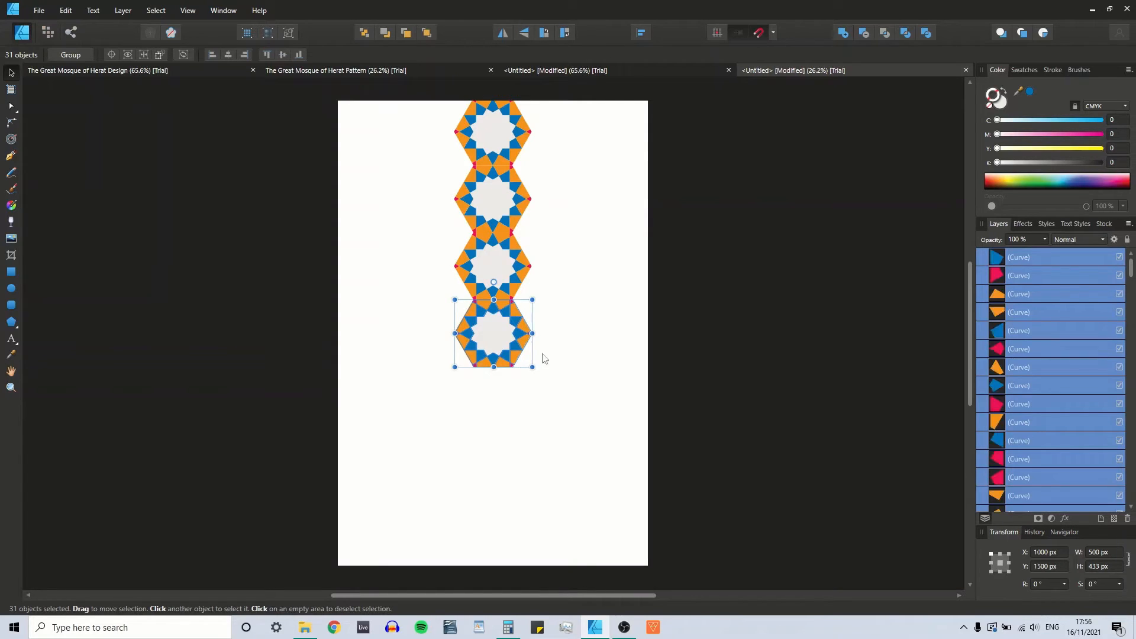
{"action": "left_click_drag", "start_coordinate": [516, 315], "coordinate": [519, 394]}
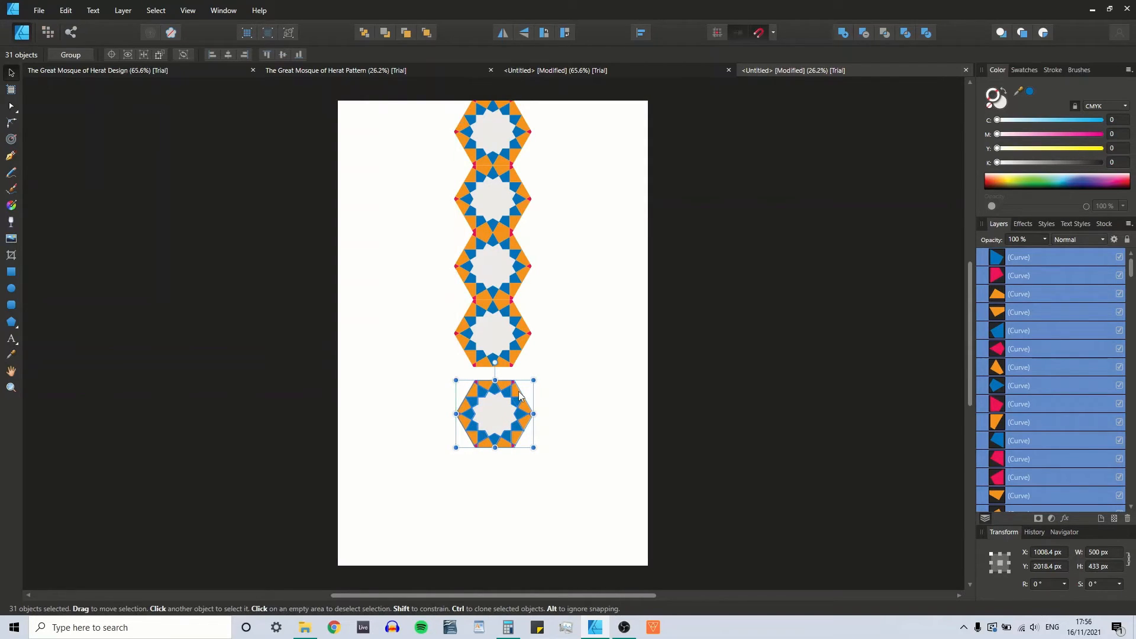
{"action": "key", "text": "Delete"}
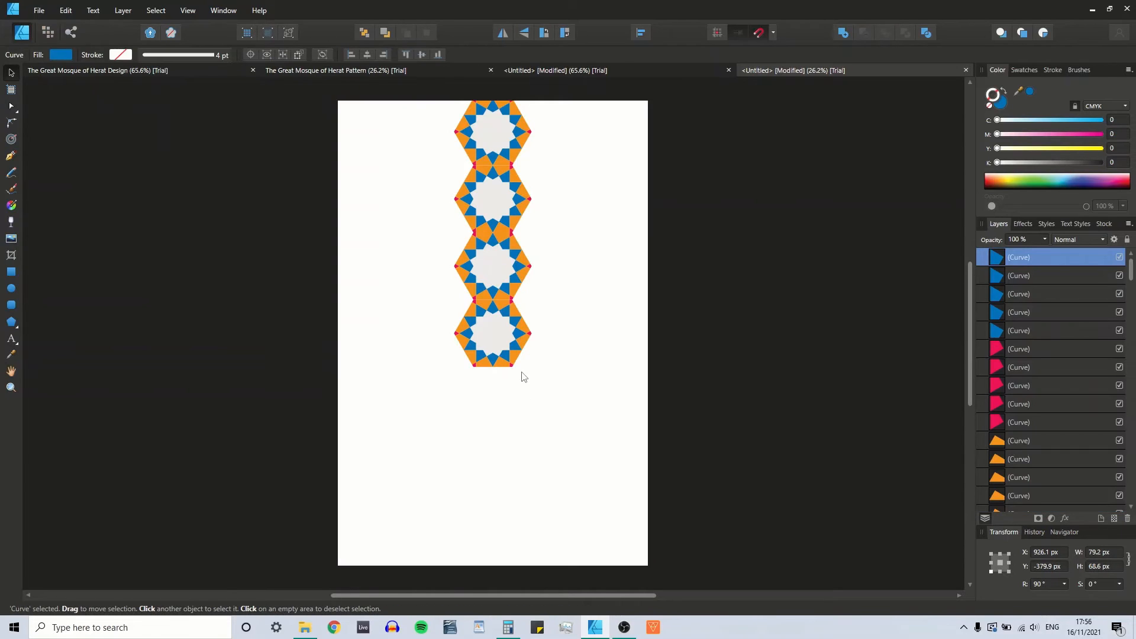
Duplicate the tile at the page center and snap the copy directly beneath it at Y 1933 px.
{"action": "left_click_drag", "start_coordinate": [548, 390], "coordinate": [439, 300]}
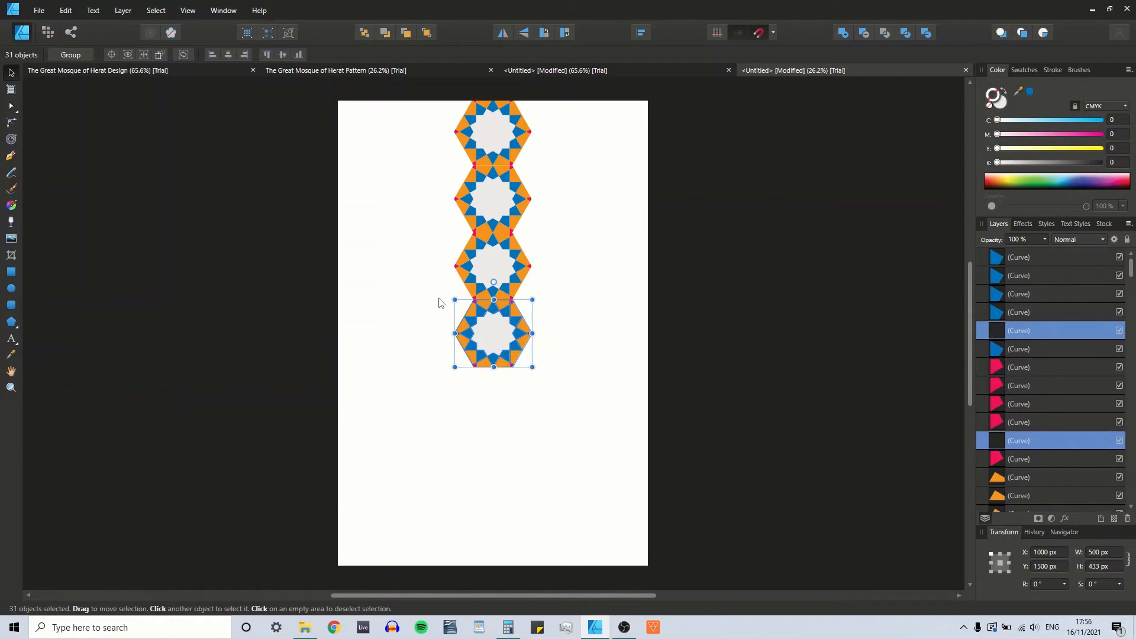
{"action": "key", "text": "ctrl+plus"}
{"action": "key", "text": "ctrl+plus"}
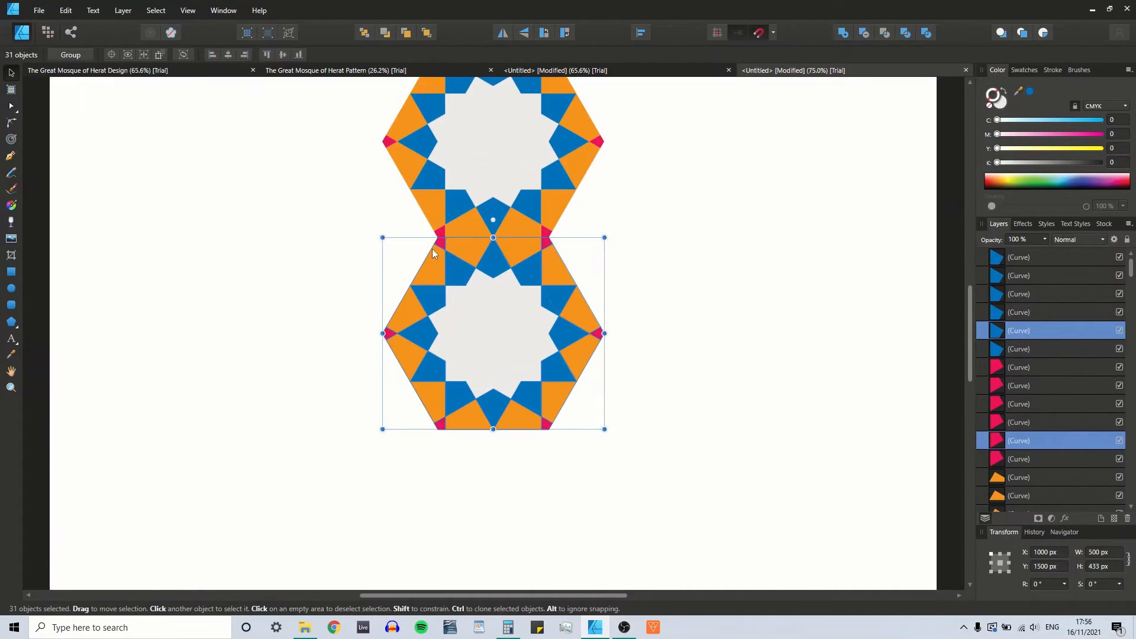
{"action": "left_click_drag", "start_coordinate": [437, 244], "coordinate": [431, 453]}
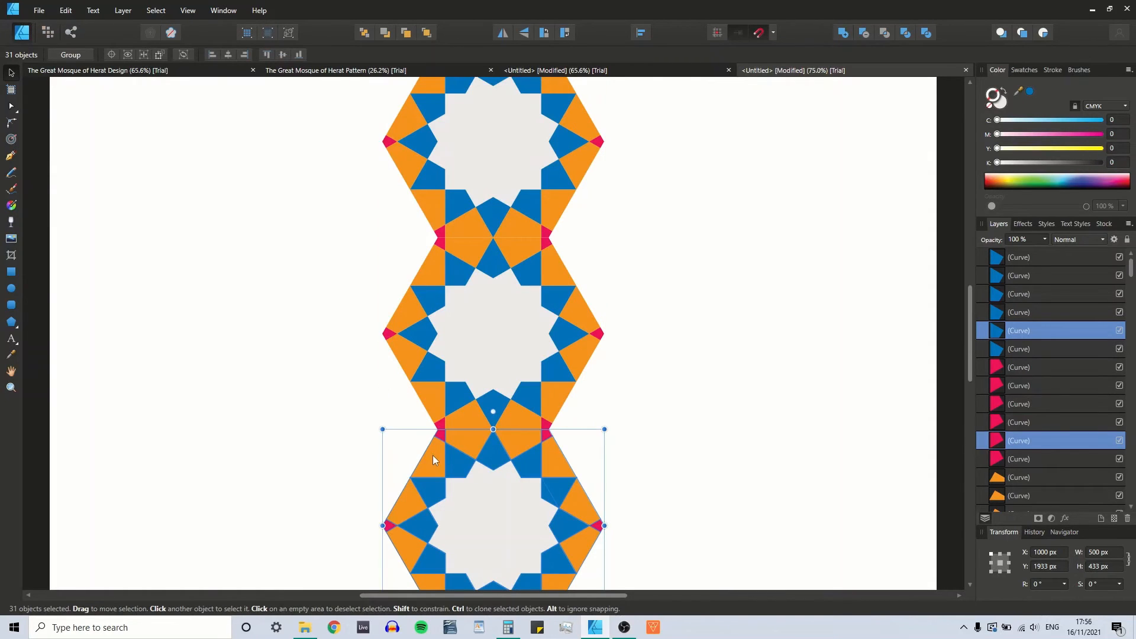
Repeat the downward duplication twice to extend the column to the page's lower edge.
{"action": "key", "text": "ctrl+0"}
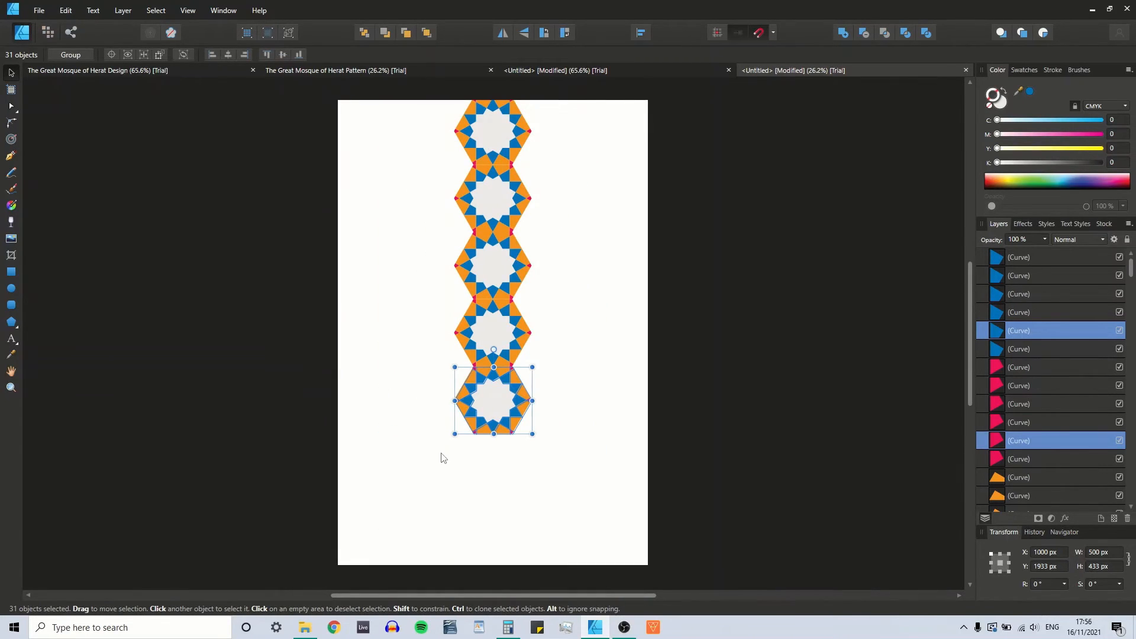
{"action": "key", "text": "ctrl+j"}
{"action": "key", "text": "ctrl+j"}
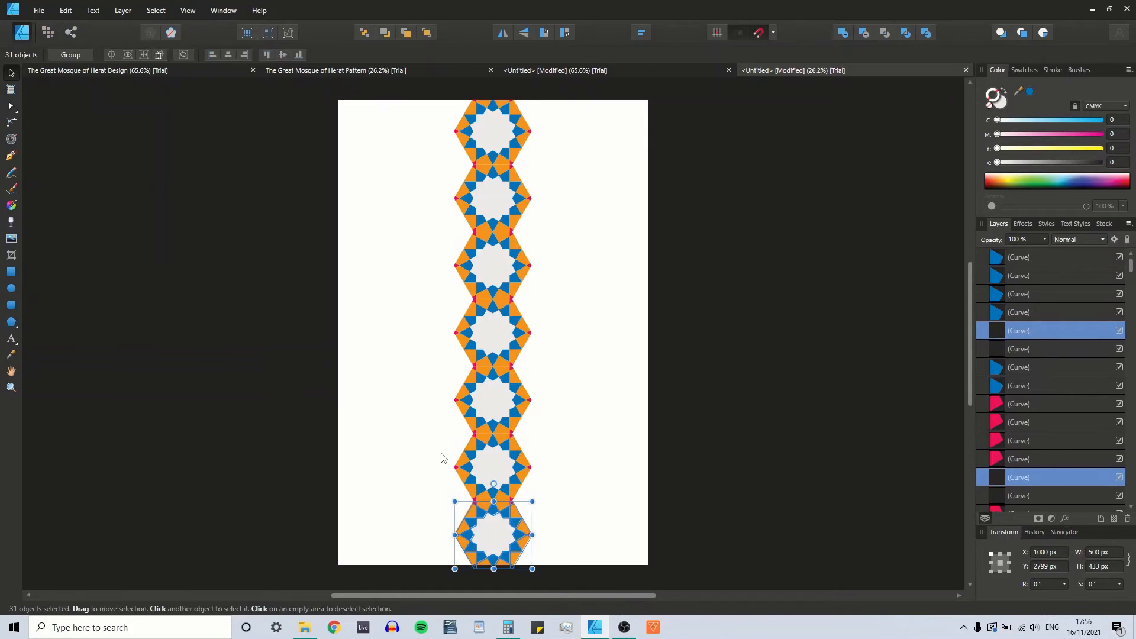
Add one more tile beneath the column at Y 3232.1 px, and snap a copy of the whole column against its left side at Y 1283.5 px.
{"action": "key", "text": "ctrl+j"}
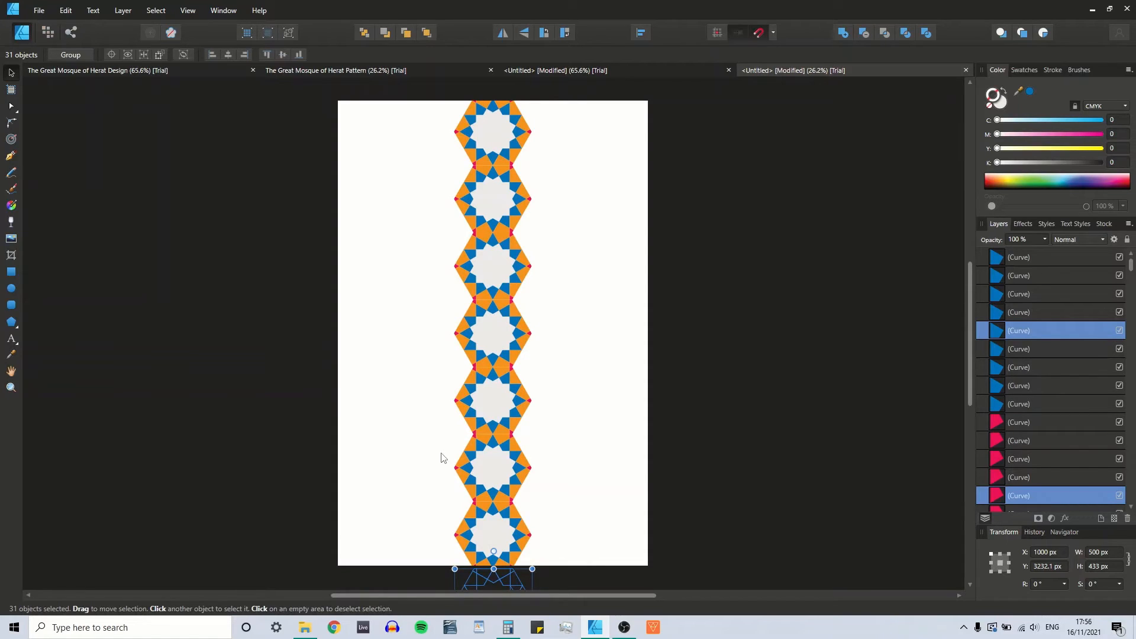
{"action": "key", "text": "ctrl+minus"}
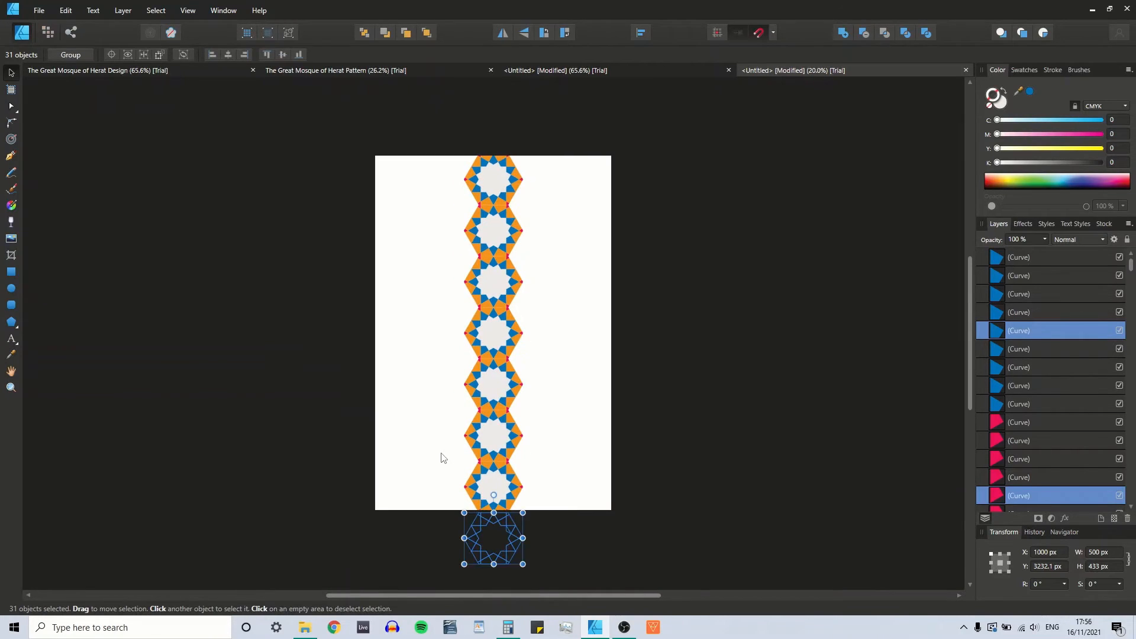
{"action": "key", "text": "ctrl+a"}
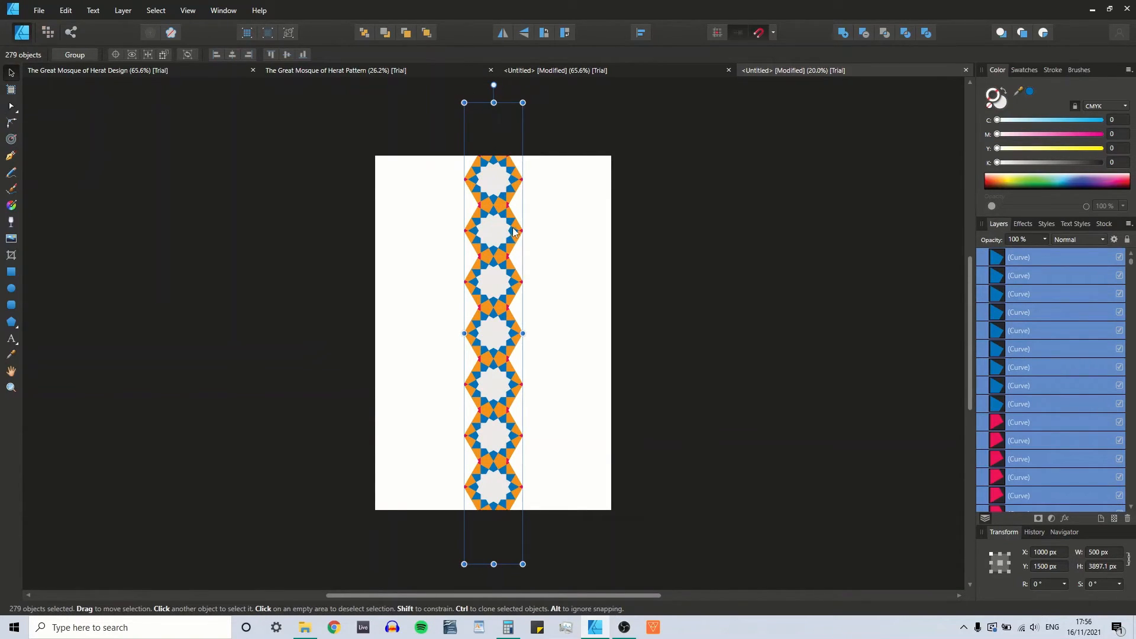
{"action": "mouse_move", "coordinate": [512, 230]}
{"action": "left_mouse_down"}
{"action": "mouse_move", "coordinate": [449, 227]}
{"action": "mouse_move", "coordinate": [468, 204]}
{"action": "left_mouse_up"}
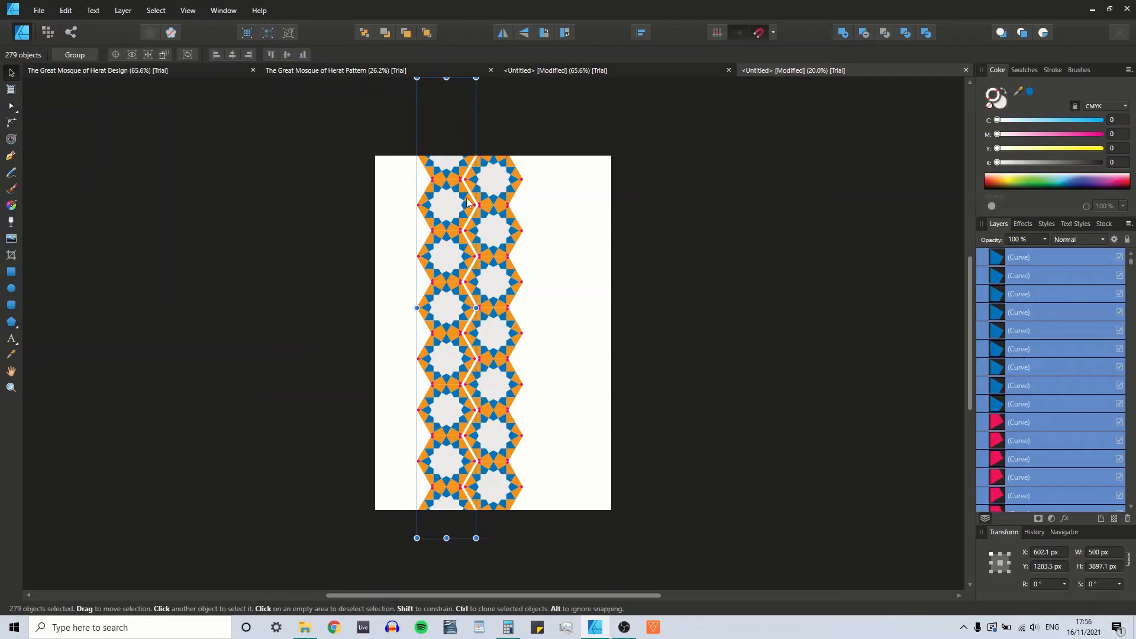
{"action": "scroll", "coordinate": [468, 204], "scroll_direction": "up", "scroll_amount": 5}
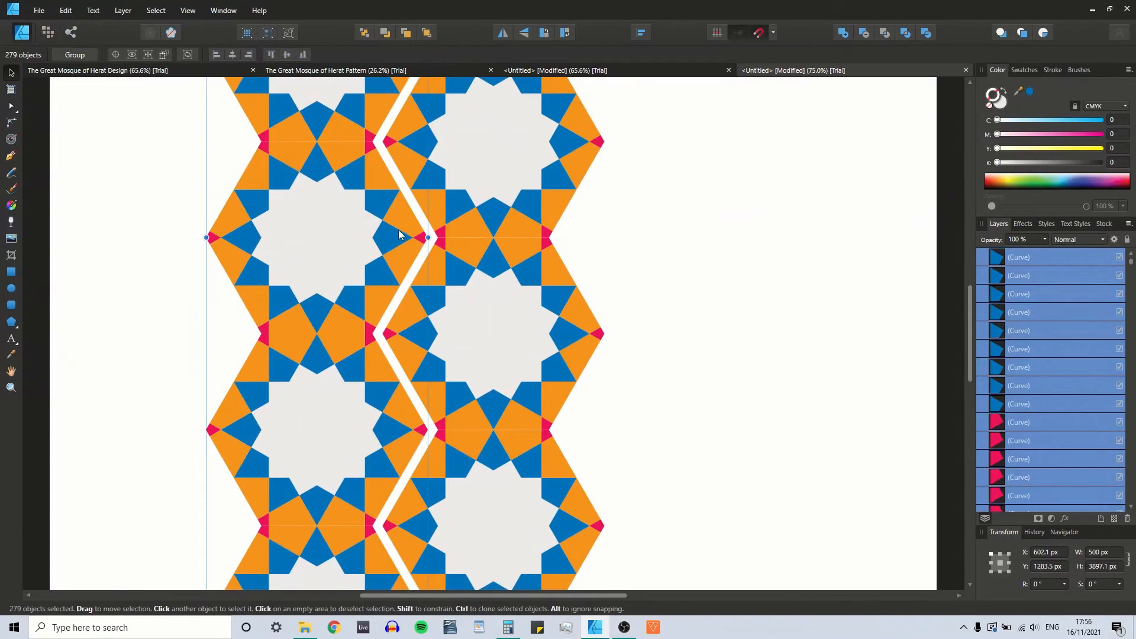
{"action": "left_click_drag", "start_coordinate": [405, 228], "coordinate": [414, 224]}
Paste two more columns, snapping one into the center column's right side and the other at X 250 px, Y 1500 px.
{"action": "key", "text": "ctrl+v"}
{"action": "left_click_drag", "start_coordinate": [409, 156], "coordinate": [575, 254]}
{"action": "key", "text": "ctrl+z"}
{"action": "left_click_drag", "start_coordinate": [577, 322], "coordinate": [239, 319]}
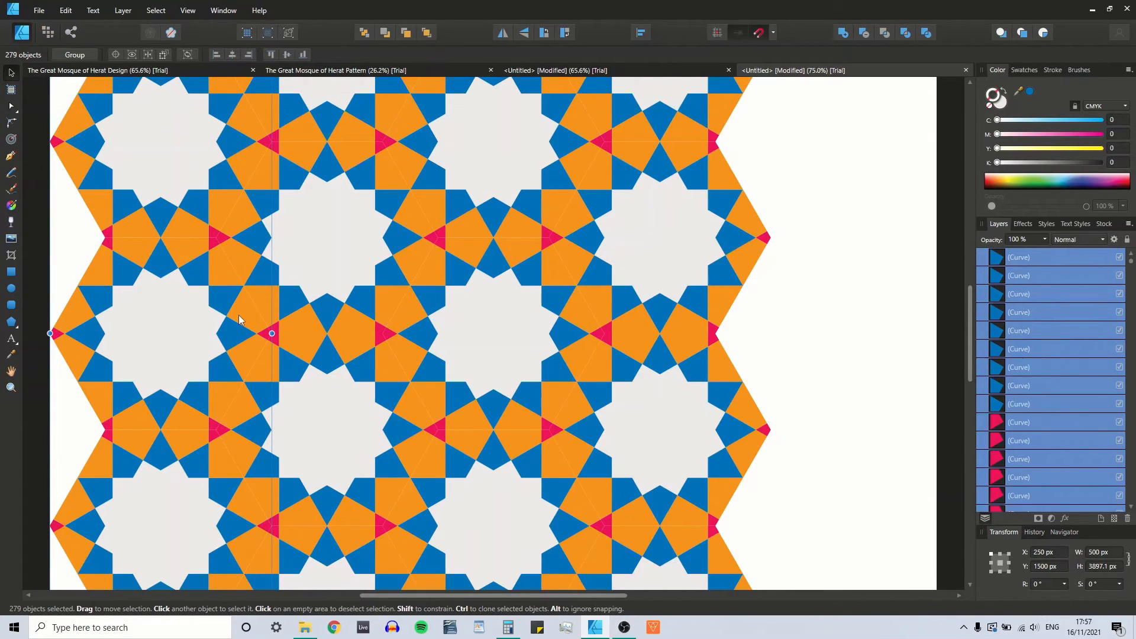
Paste another tile column and snap it against the rightmost column at X 1750 px, Y 1500 px.
{"action": "key", "text": "ctrl+z"}
{"action": "key", "text": "ctrl+z"}
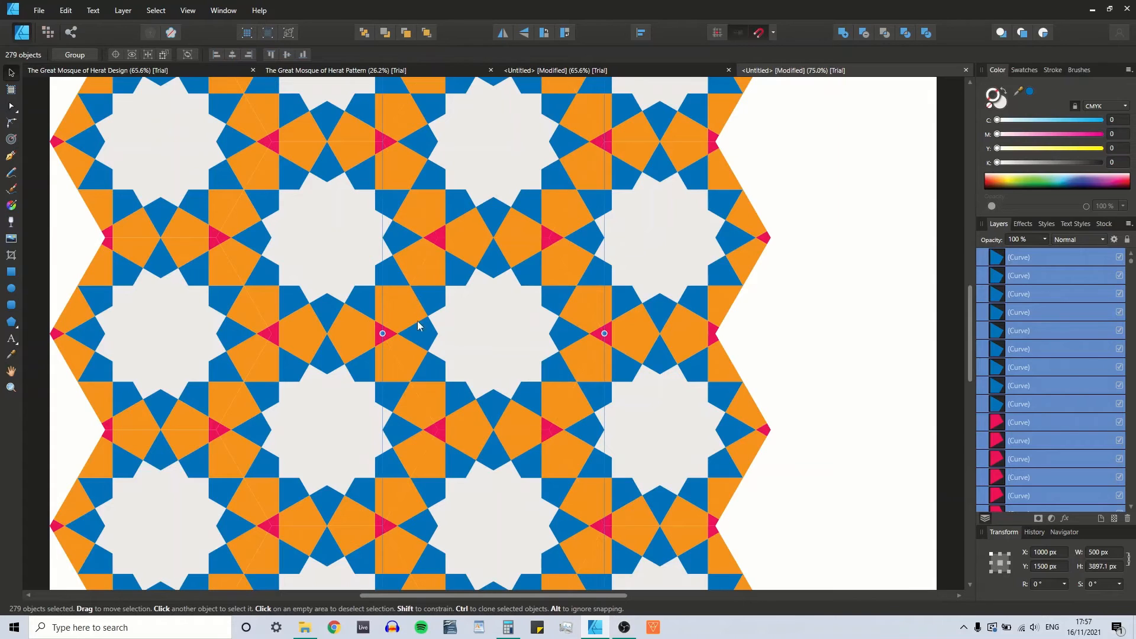
{"action": "left_click_drag", "start_coordinate": [401, 320], "coordinate": [737, 317]}
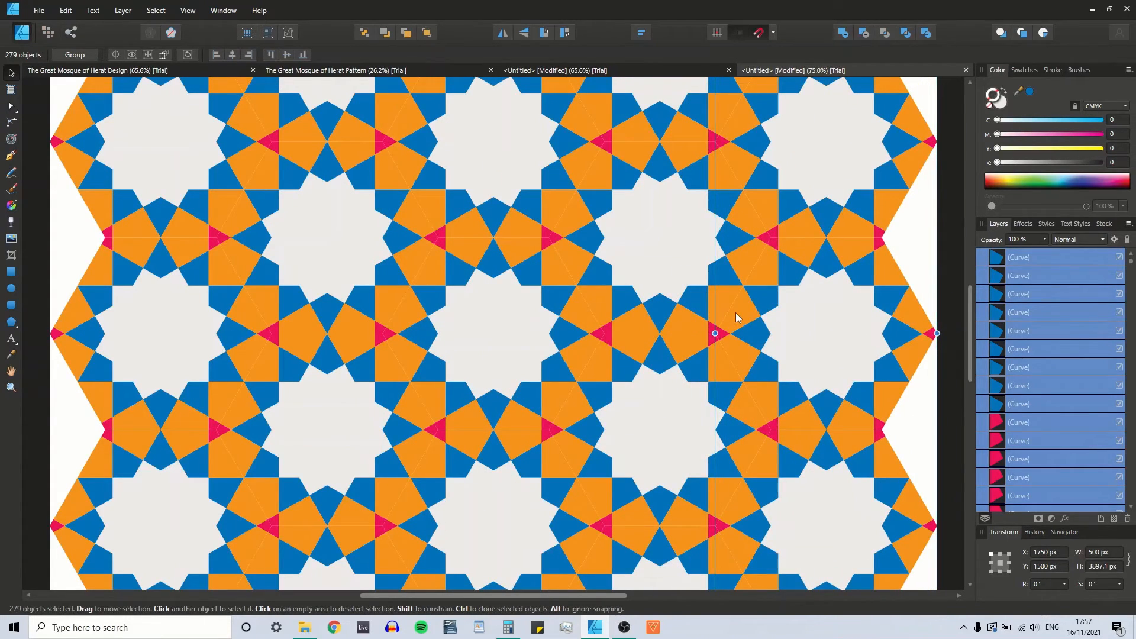
{"action": "key", "text": "ctrl+0"}
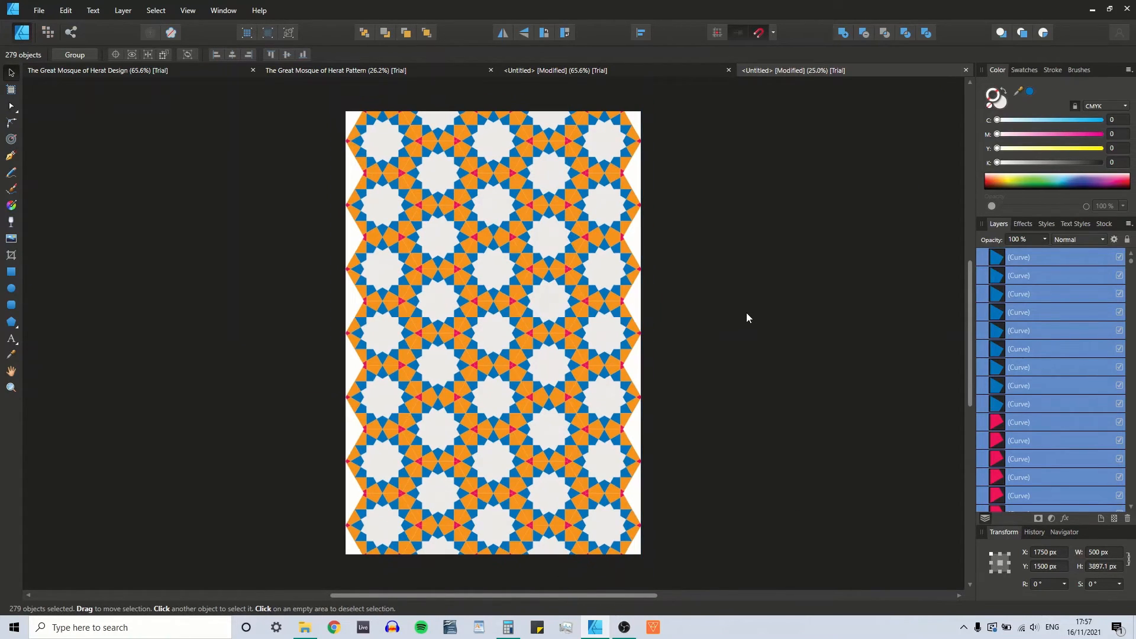
{"action": "key", "text": "ctrl+minus"}
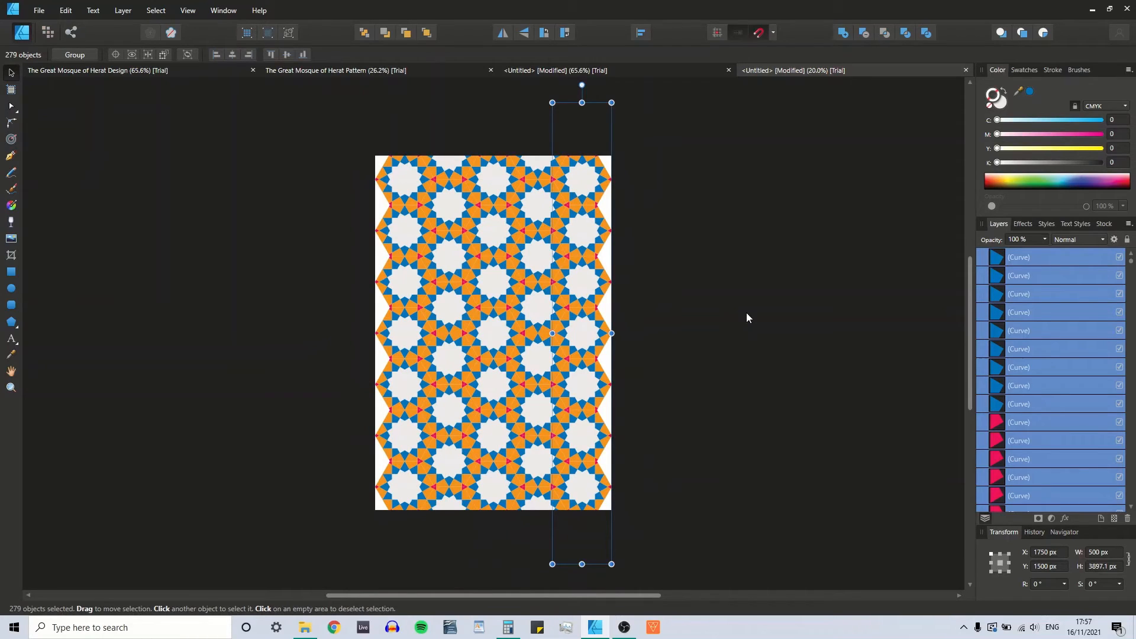
{"action": "key", "text": "ctrl+a"}
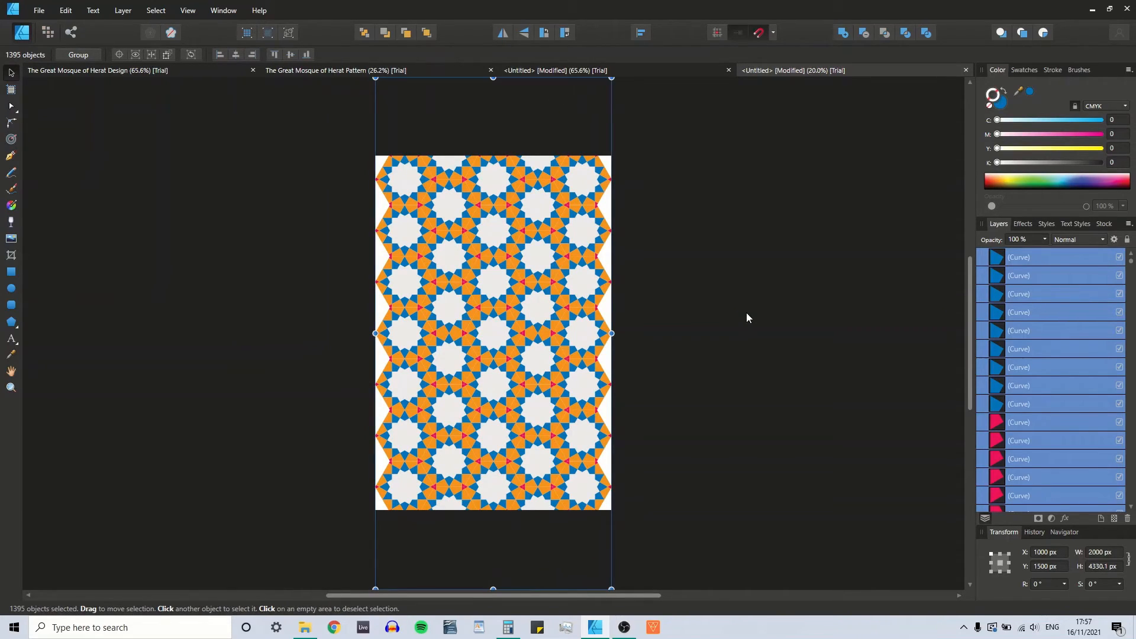
{"action": "left_click", "coordinate": [793, 247]}
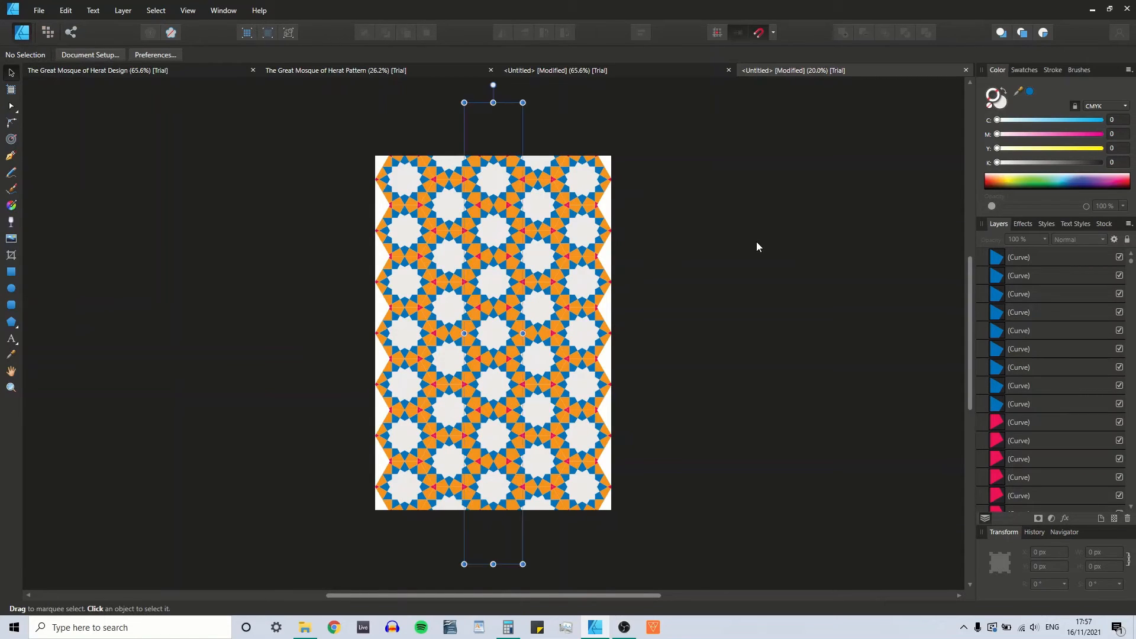
{"action": "key", "text": "ctrl+z"}
{"action": "left_click", "coordinate": [65, 10]}
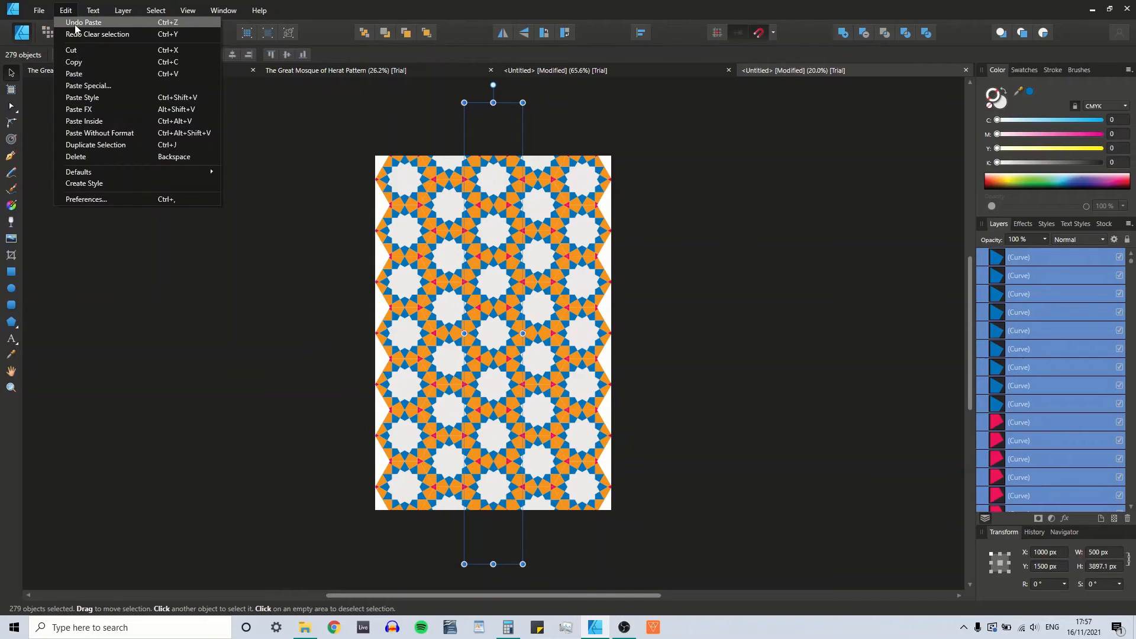
{"action": "left_click", "coordinate": [75, 27]}
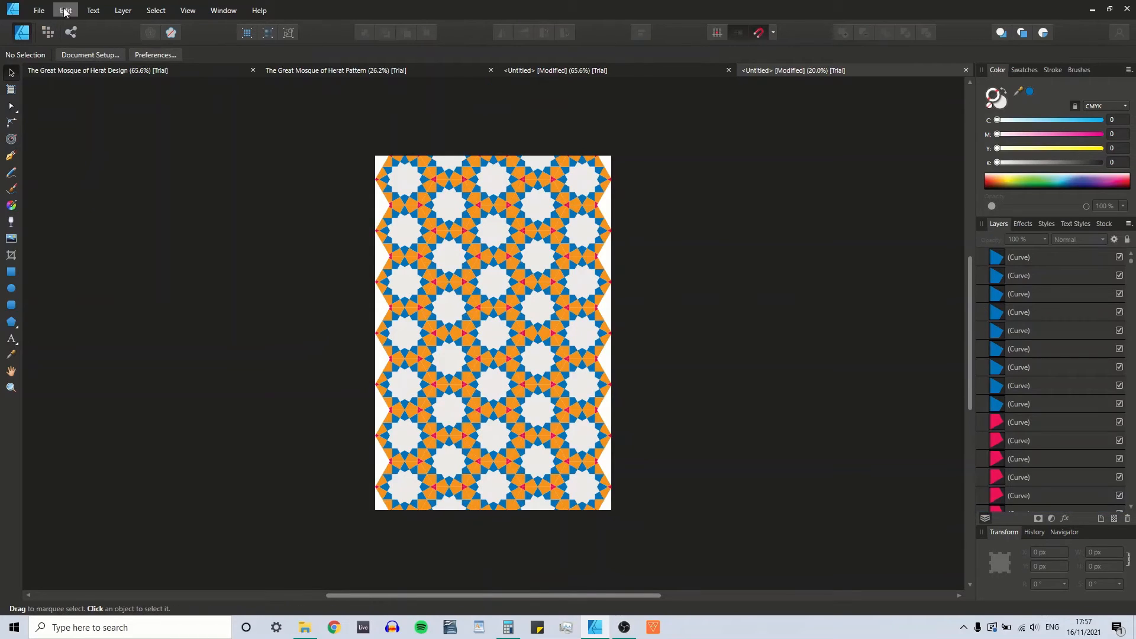
{"action": "left_click", "coordinate": [75, 13]}
{"action": "left_click", "coordinate": [77, 22]}
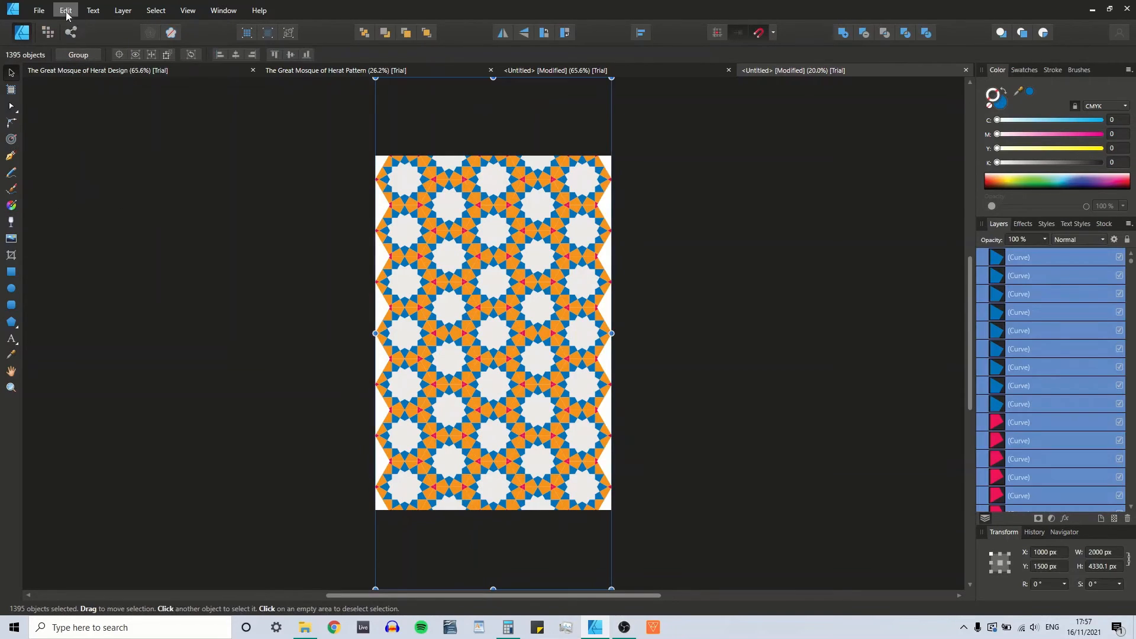
{"action": "left_click", "coordinate": [65, 10]}
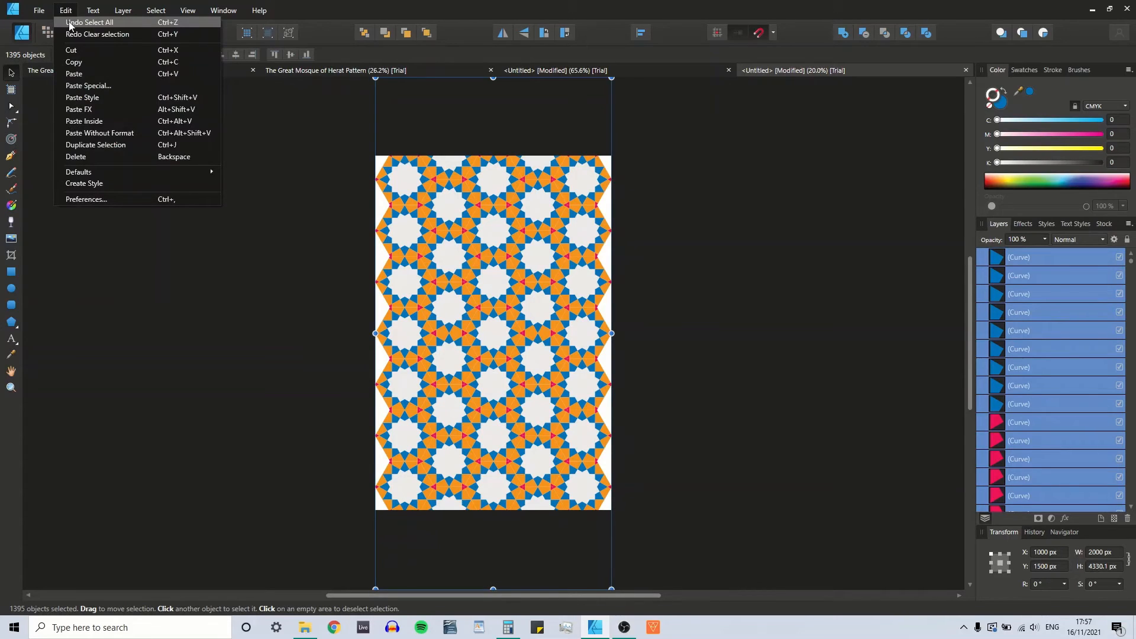
{"action": "mouse_move", "coordinate": [223, 10]}
{"action": "left_click", "coordinate": [410, 9]}
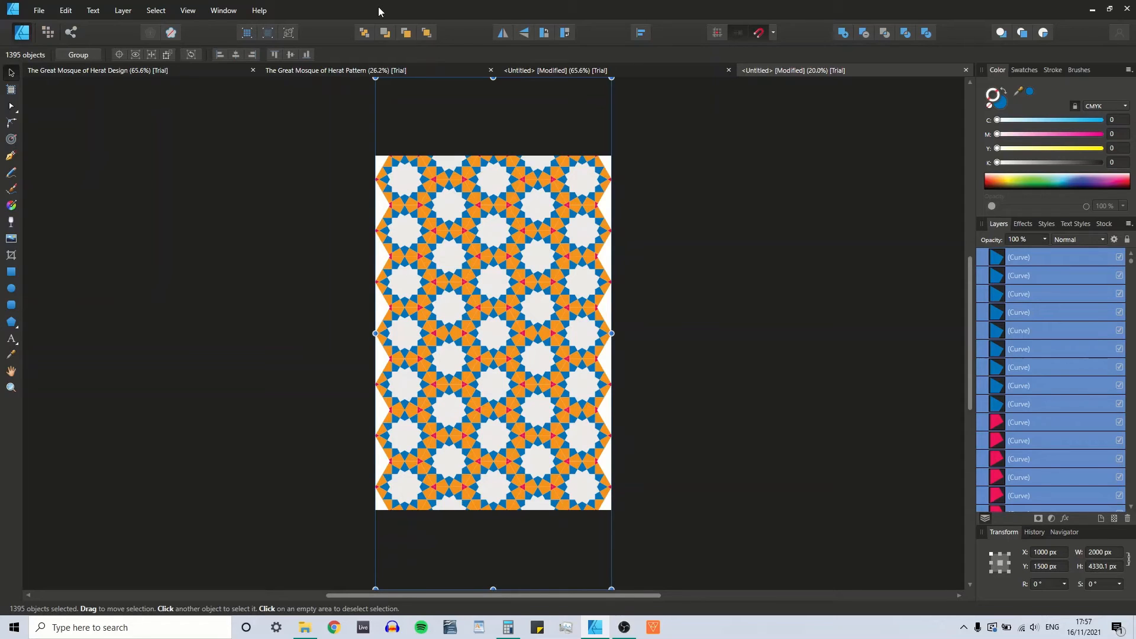
Paste the column again and snap it over the page's left edge at X -125 px, Y 1283.5 px.
{"action": "key", "text": "ctrl+v"}
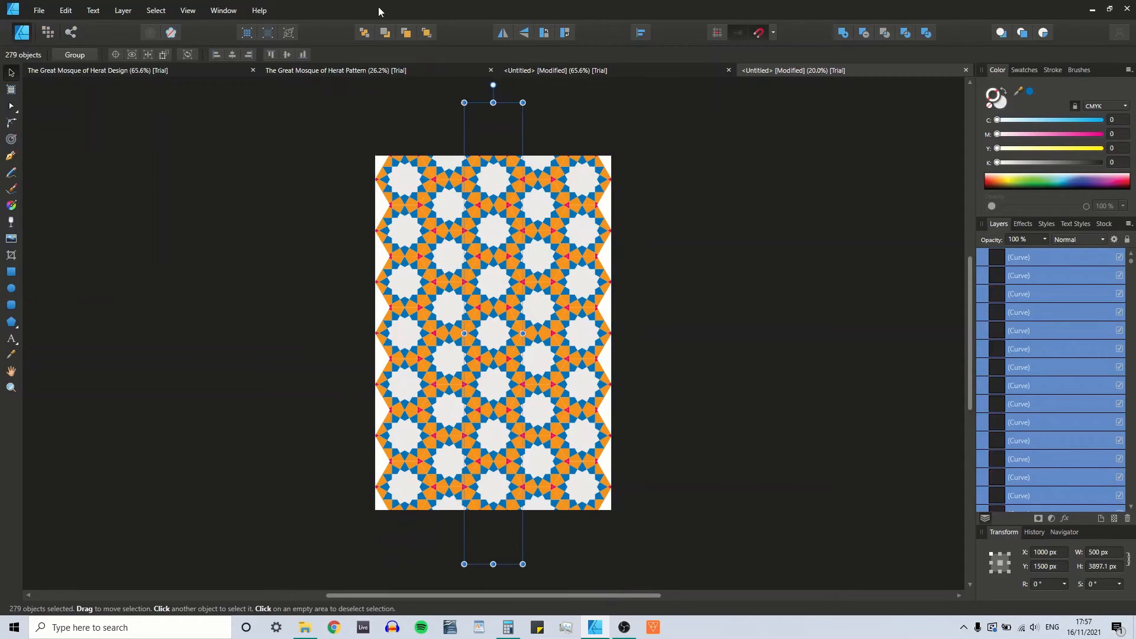
{"action": "left_click_drag", "start_coordinate": [517, 231], "coordinate": [381, 203]}
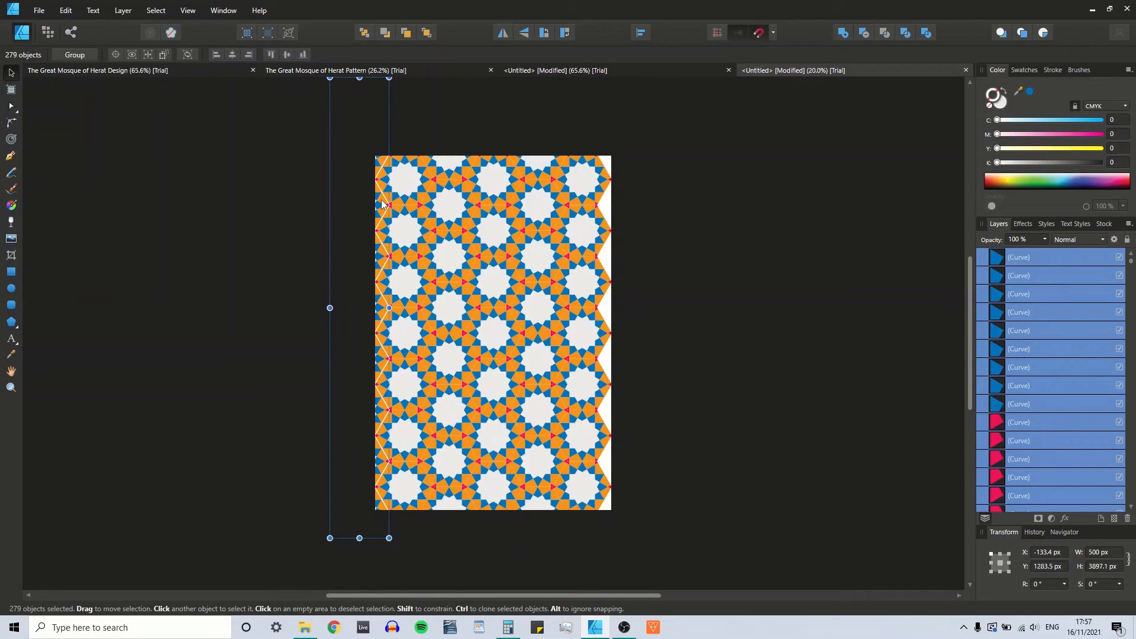
{"action": "scroll", "coordinate": [382, 204], "scroll_direction": "up", "scroll_amount": 5}
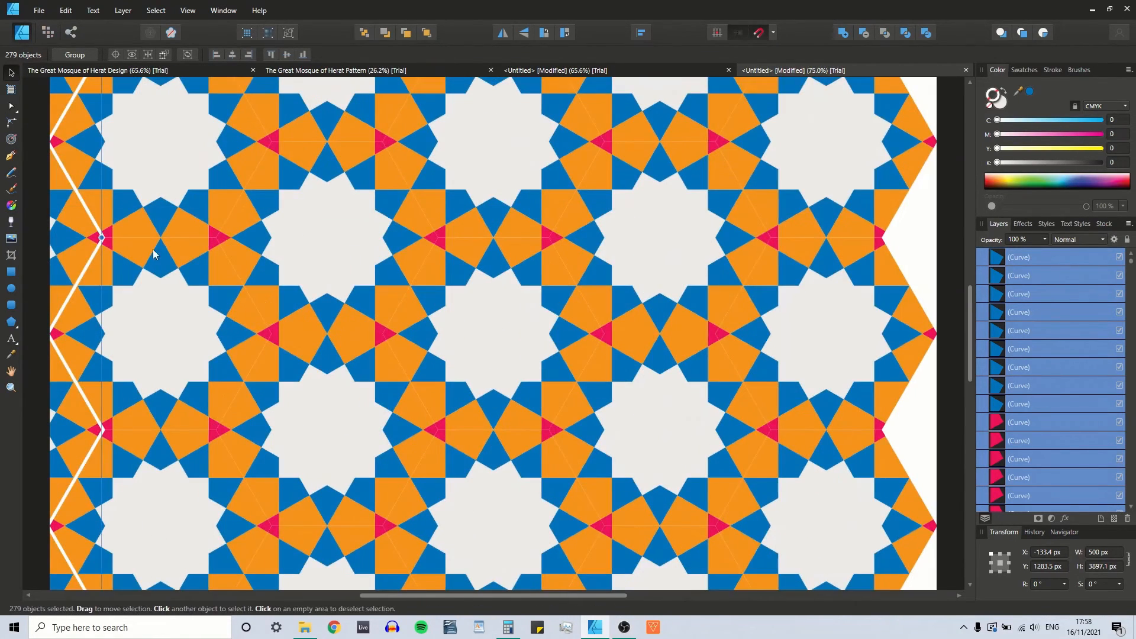
{"action": "left_click_drag", "start_coordinate": [81, 255], "coordinate": [83, 249]}
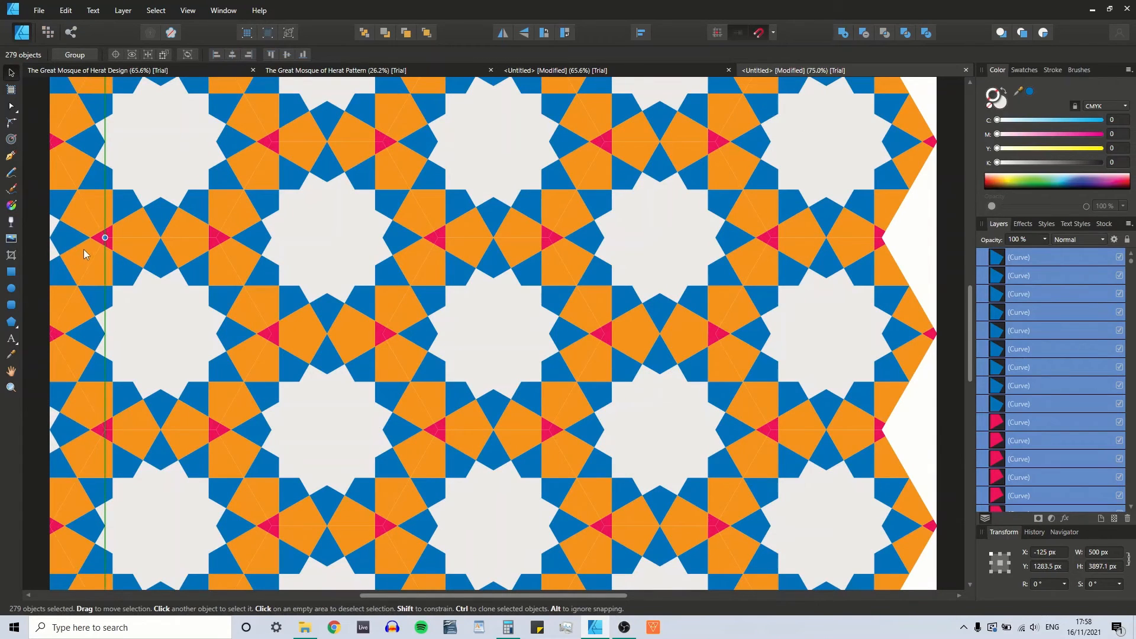
{"action": "key", "text": "ctrl+0"}
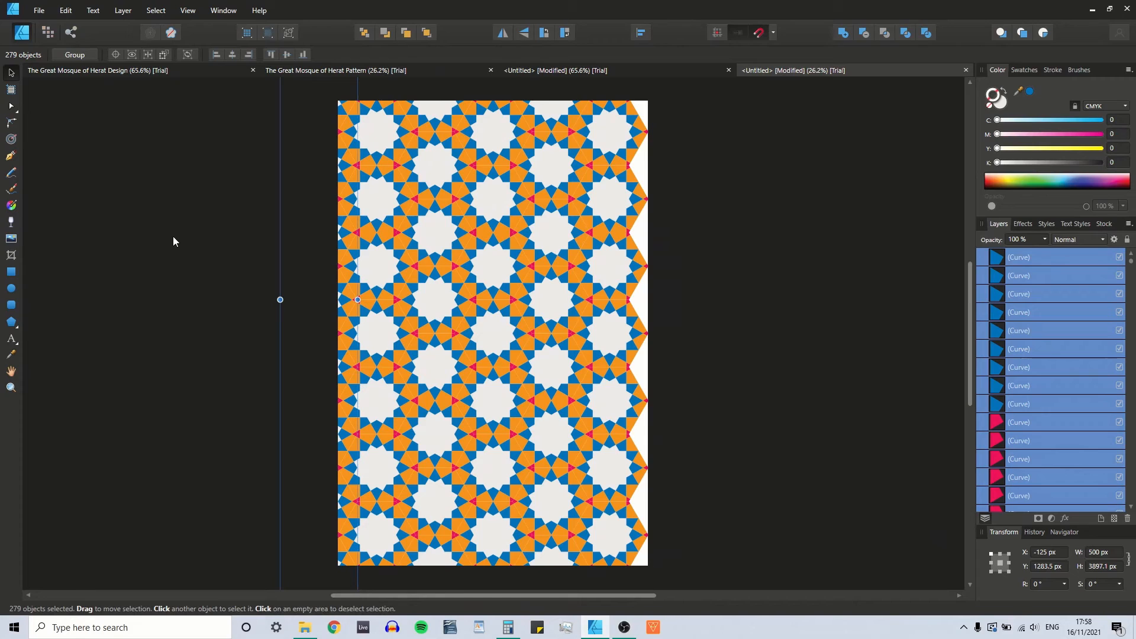
Paste one more column, snap it over the page's right edge at X 2125 px, Y 1283.5 px, and clear the selection.
{"action": "key", "text": "ctrl+v"}
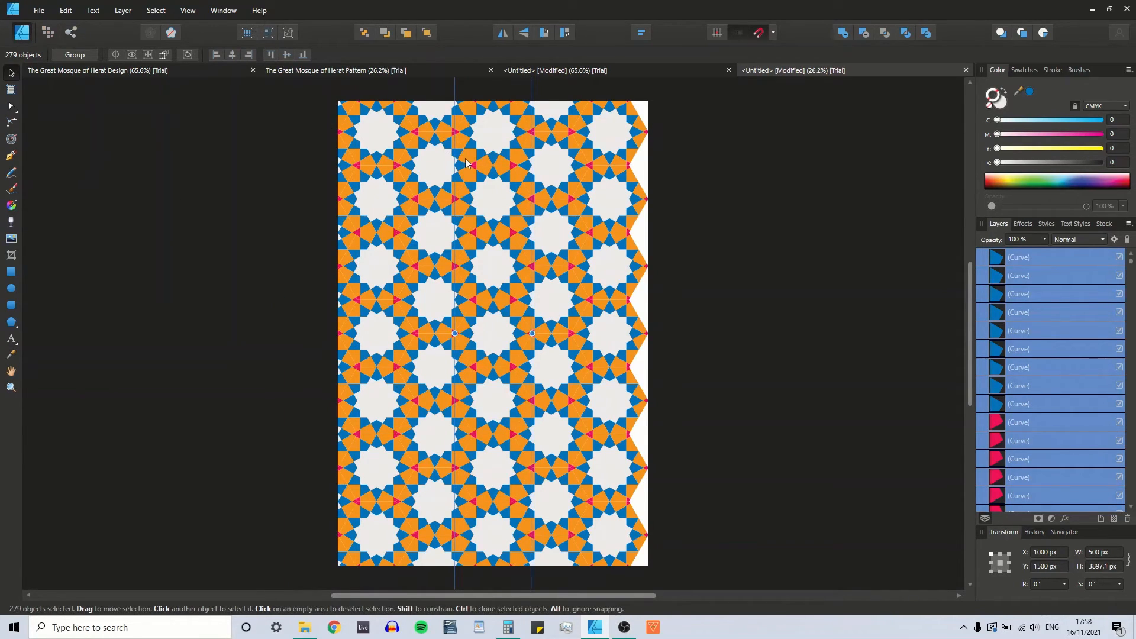
{"action": "left_click_drag", "start_coordinate": [467, 194], "coordinate": [643, 161]}
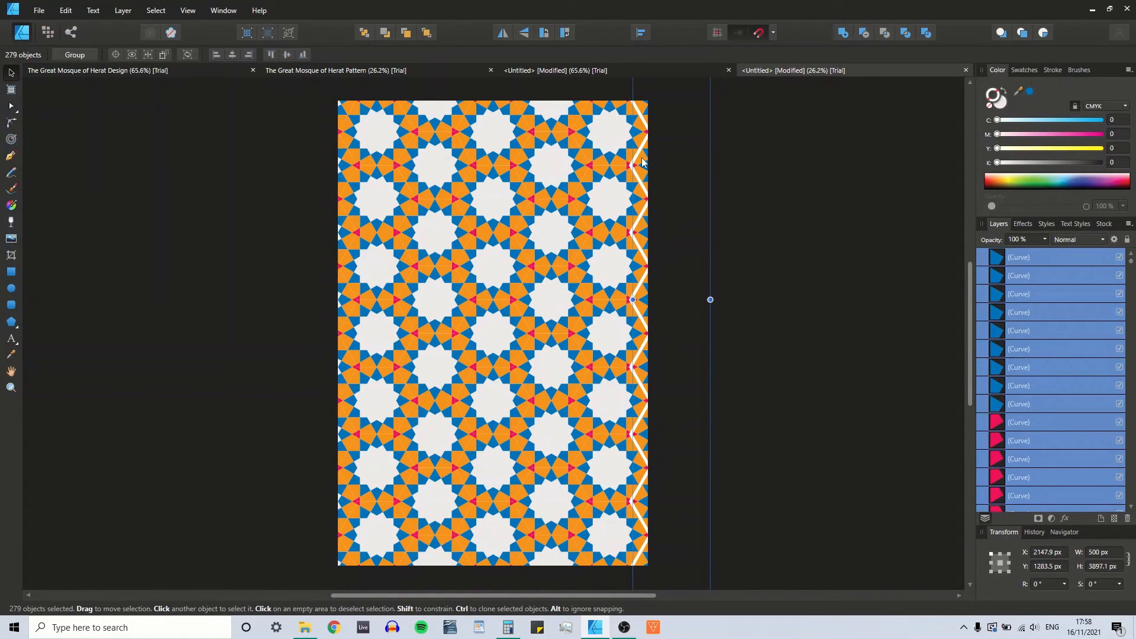
{"action": "key", "text": "ctrl+plus"}
{"action": "key", "text": "ctrl+plus"}
{"action": "left_click_drag", "start_coordinate": [915, 213], "coordinate": [905, 213]}
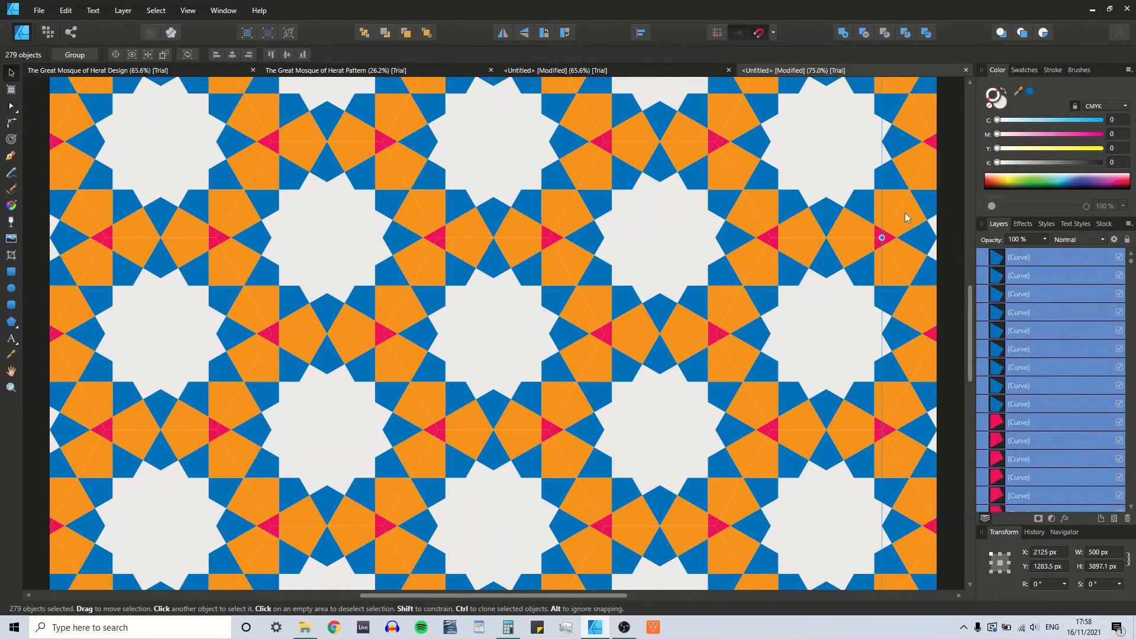
{"action": "key", "text": "ctrl+0"}
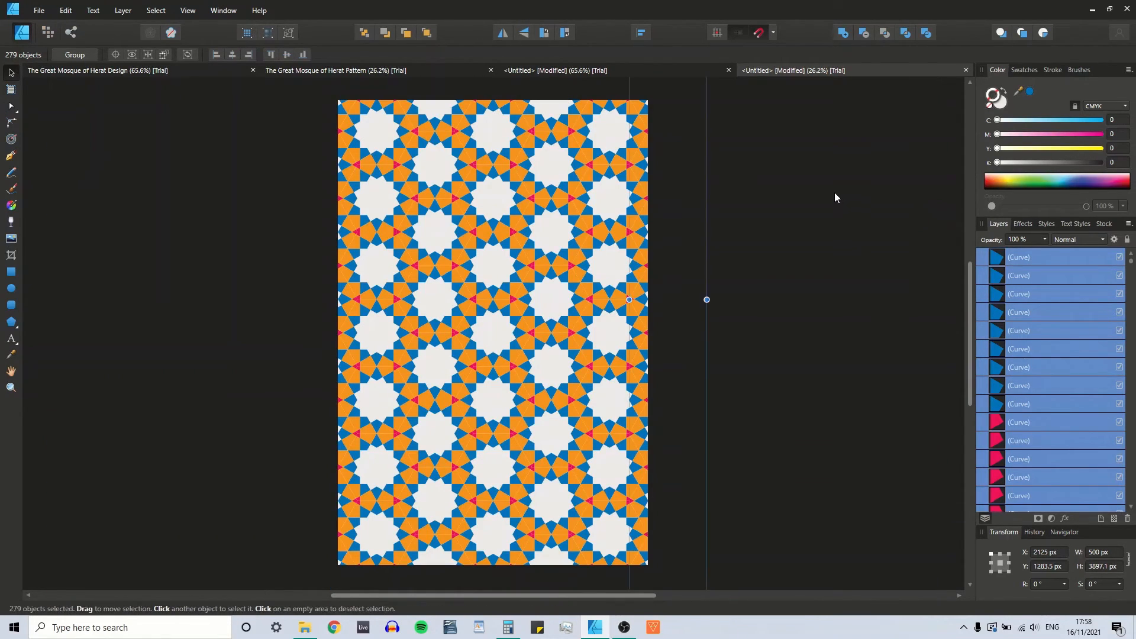
{"action": "left_click", "coordinate": [831, 191]}
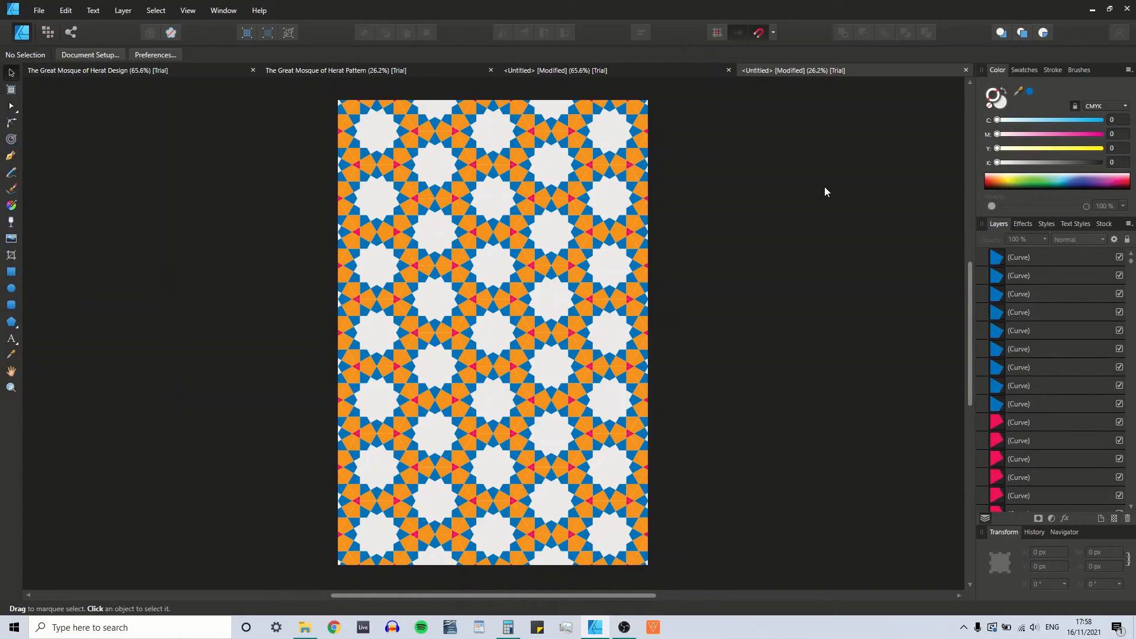
Give all shapes of the pattern a white stroke with a width of 2 pt.
{"action": "key", "text": "ctrl+a"}
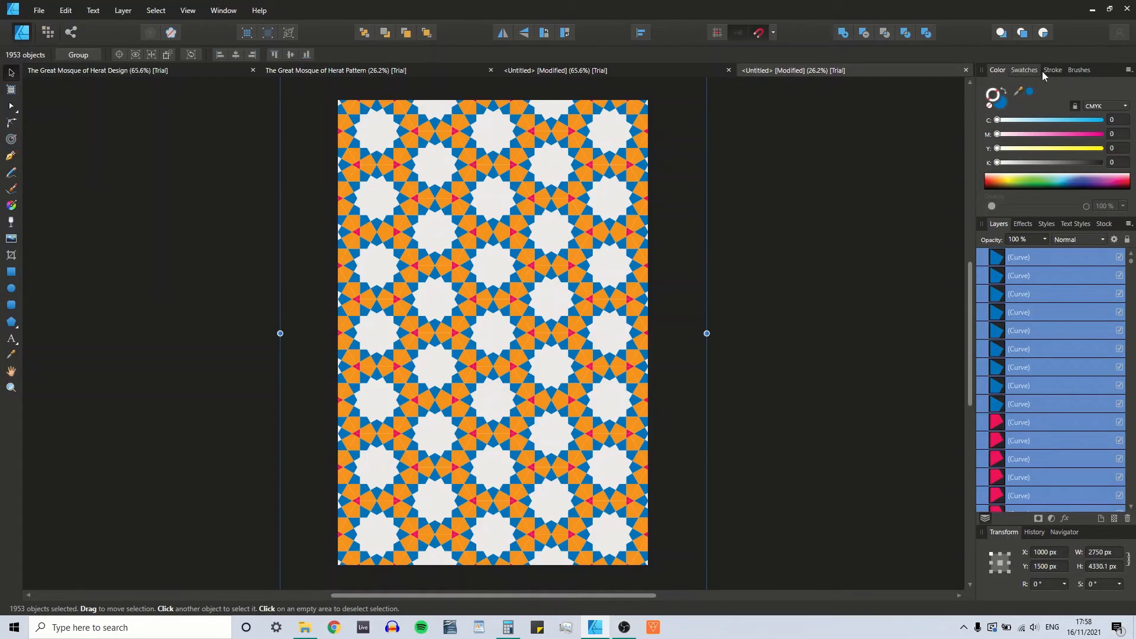
{"action": "left_click", "coordinate": [1023, 70]}
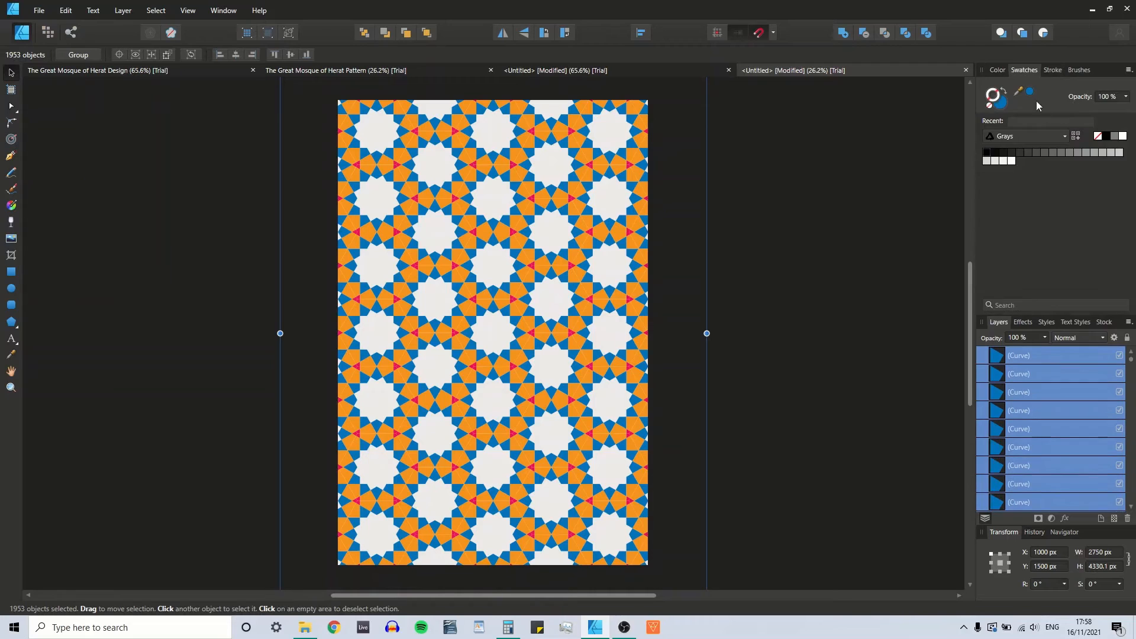
{"action": "left_click", "coordinate": [1122, 137]}
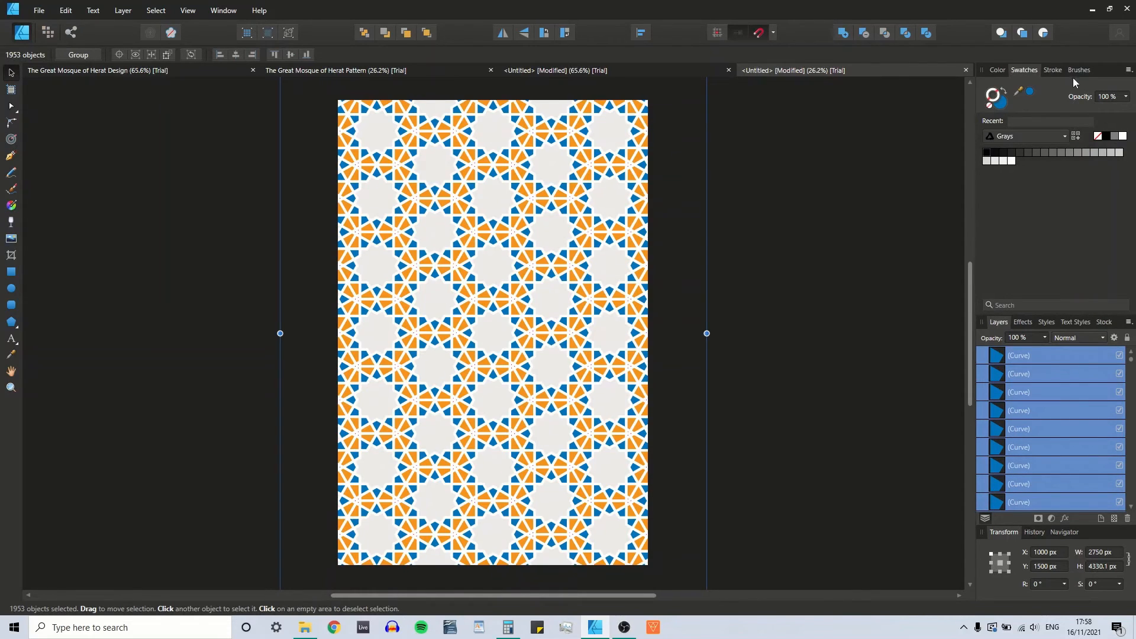
{"action": "left_click", "coordinate": [1053, 70]}
{"action": "left_click", "coordinate": [1099, 108]}
{"action": "type", "text": "2"}
{"action": "key", "text": "Return"}
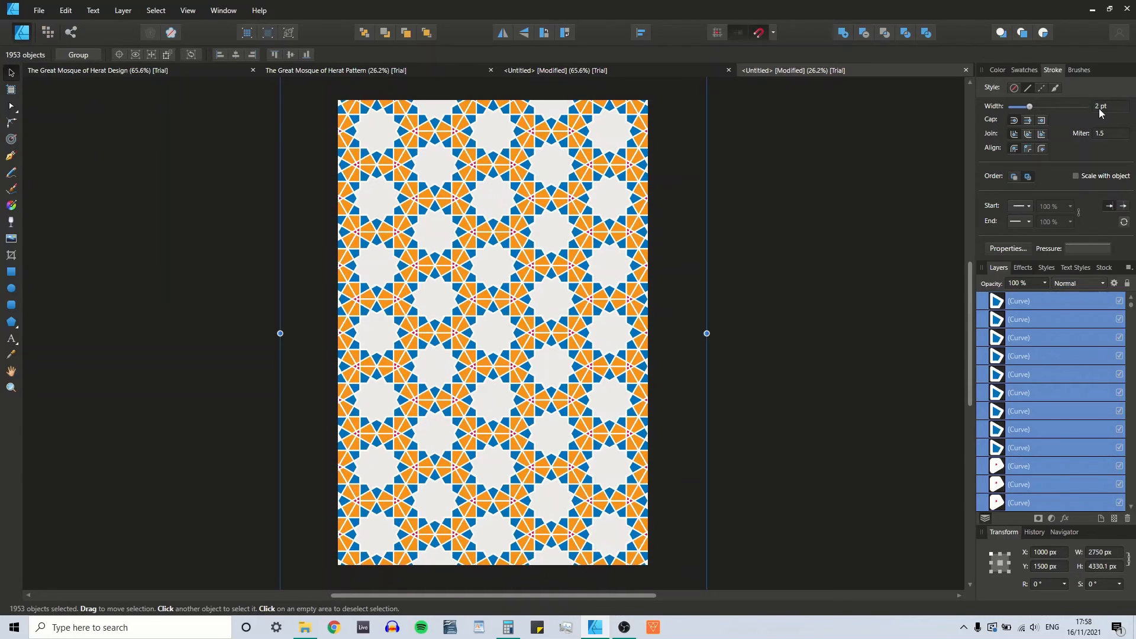
{"action": "left_click", "coordinate": [863, 193]}
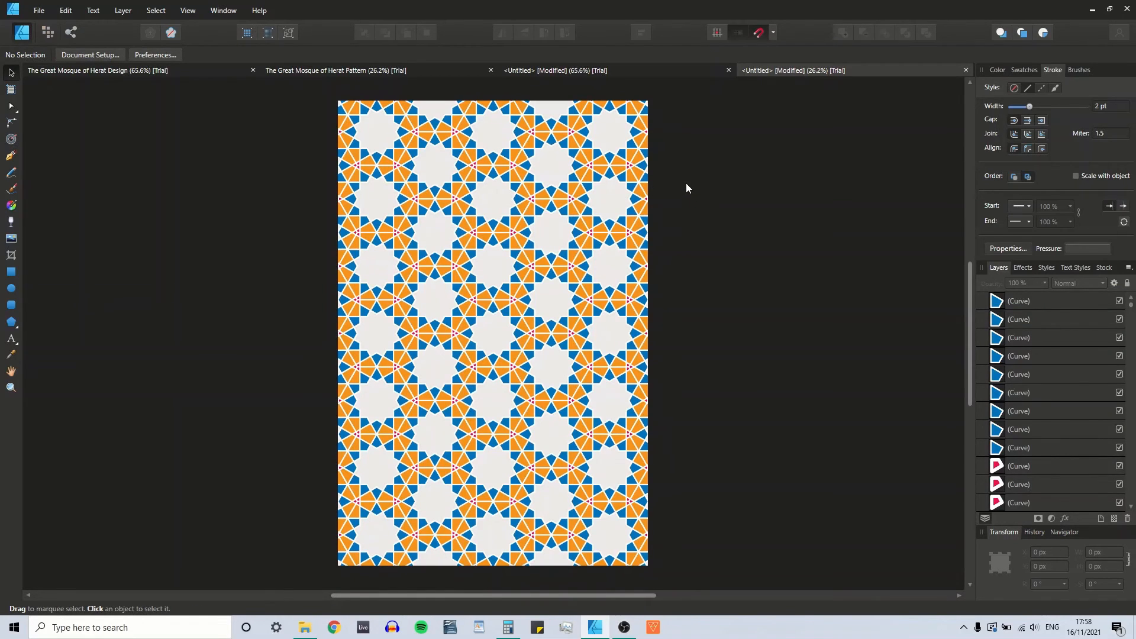
Try to merge the two halves of an orange pentagon near the page center with the Add operation.
{"action": "key", "text": "ctrl+plus"}
{"action": "key", "text": "ctrl+plus"}
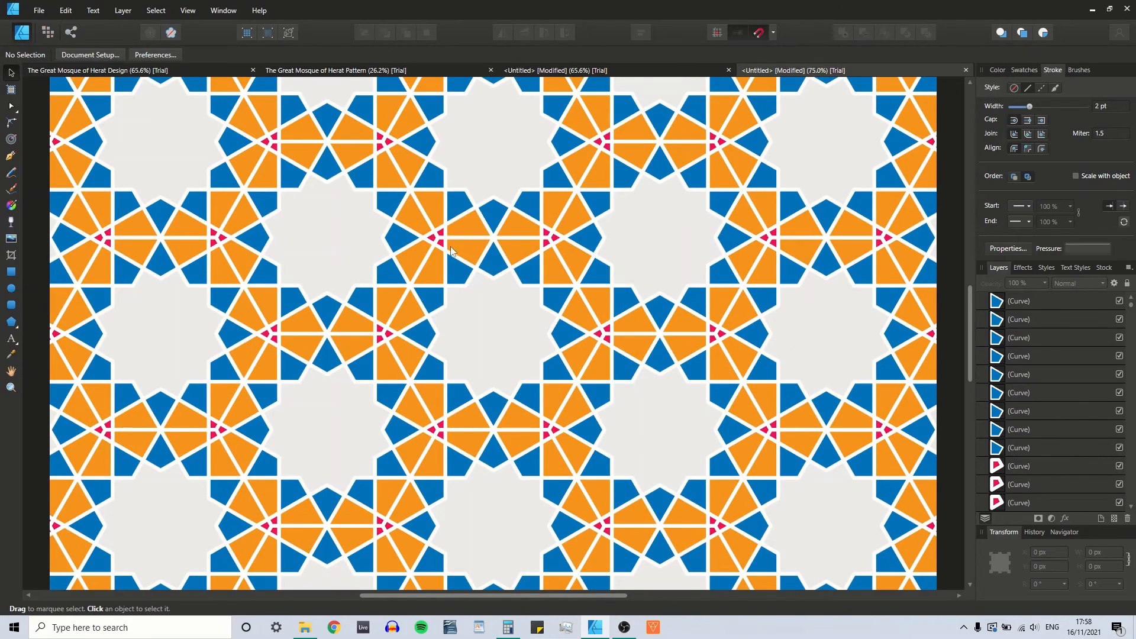
{"action": "left_click", "coordinate": [461, 222]}
{"action": "left_click", "coordinate": [468, 246], "text": "shift"}
{"action": "left_click", "coordinate": [843, 33]}
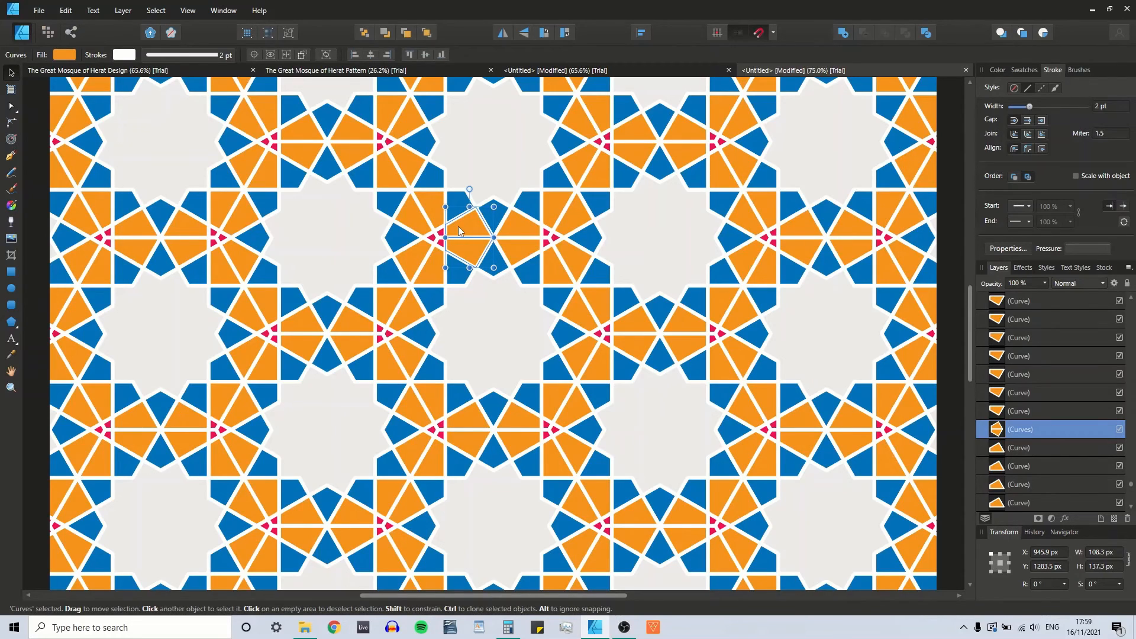
{"action": "key", "text": "ctrl+z"}
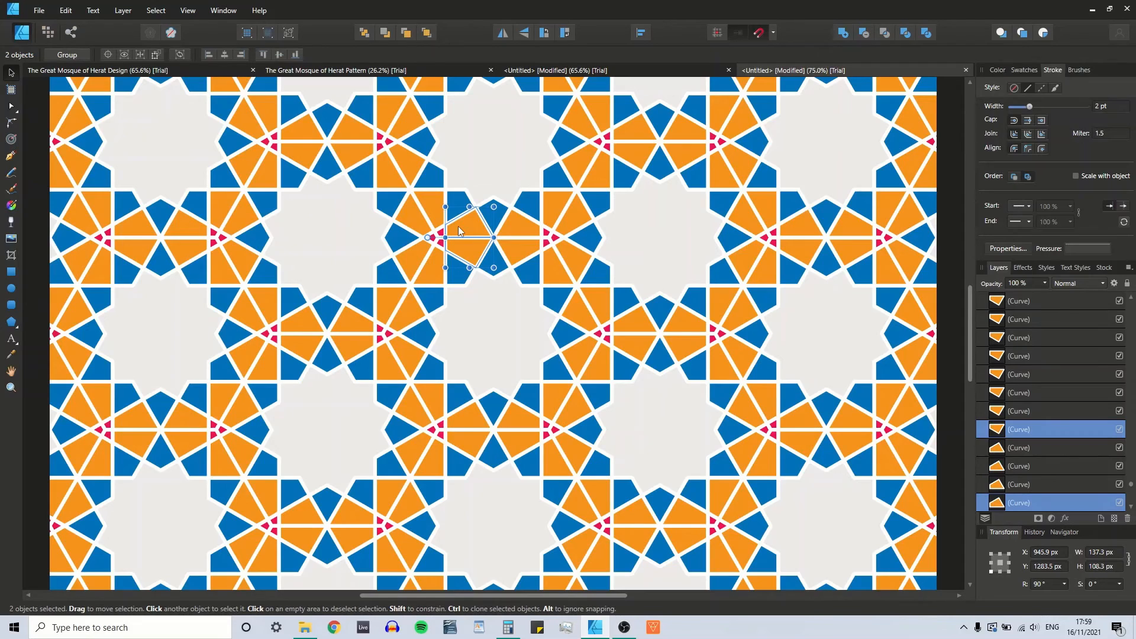
Overlap the two halves of the orange pentagon near the page center, merge them with Add, and move the pentagon back to X 945.9 px, Y 1283.5 px.
{"action": "left_click", "coordinate": [458, 226]}
{"action": "left_click_drag", "start_coordinate": [468, 226], "coordinate": [476, 201]}
{"action": "left_click_drag", "start_coordinate": [468, 250], "coordinate": [479, 228]}
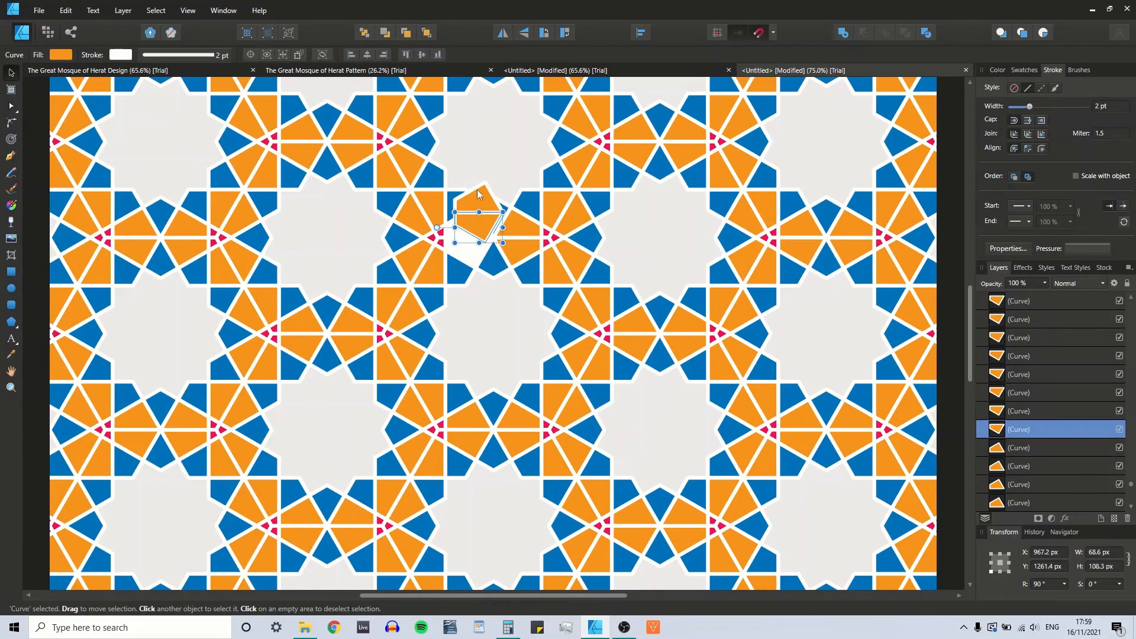
{"action": "left_click", "coordinate": [487, 201], "text": "shift"}
{"action": "left_click", "coordinate": [843, 33]}
{"action": "left_click_drag", "start_coordinate": [474, 197], "coordinate": [466, 226]}
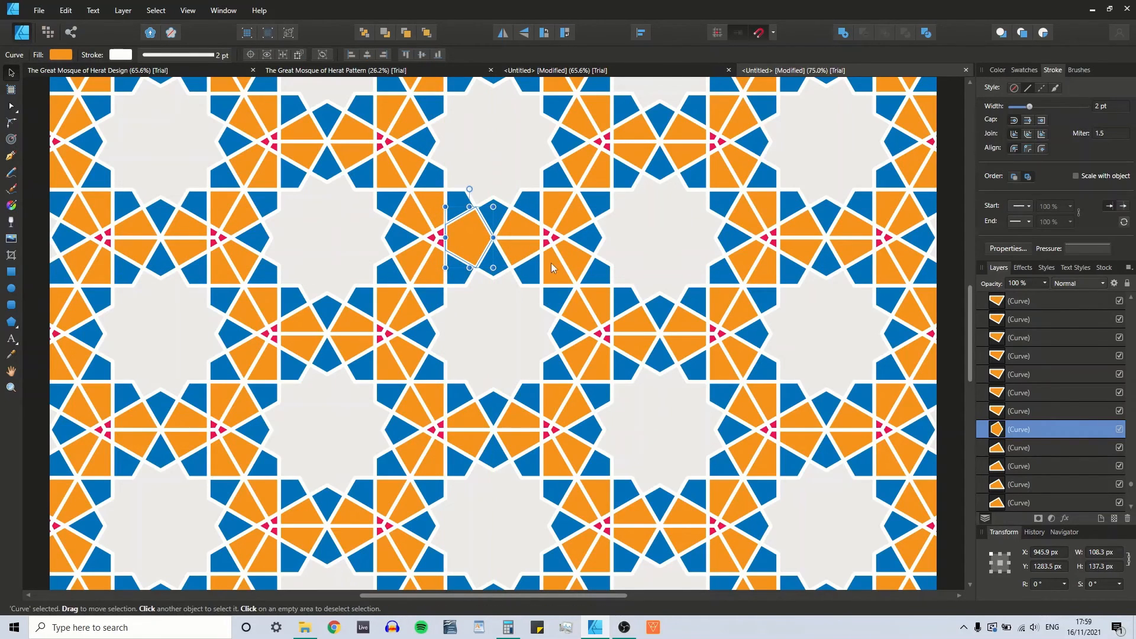
Merge the upper and lower halves of the neighboring orange pentagon at X 1054.1 px, Y 1283.5 px with the Add operation.
{"action": "left_click", "coordinate": [515, 253]}
{"action": "left_click_drag", "start_coordinate": [517, 248], "coordinate": [517, 249]}
{"action": "left_click", "coordinate": [516, 223], "text": "shift"}
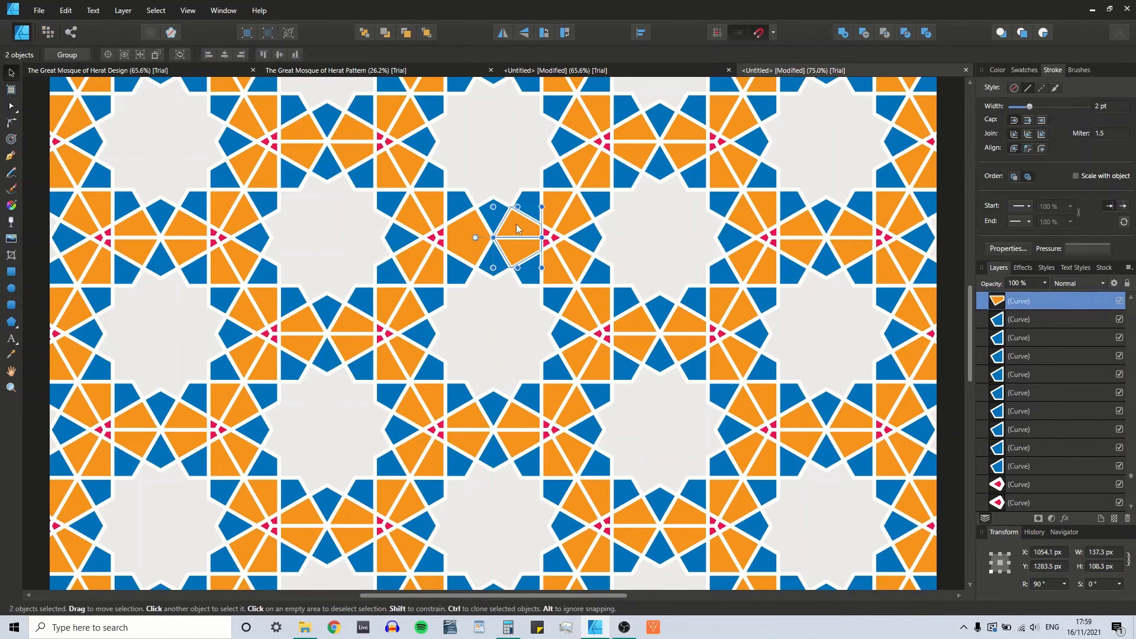
{"action": "left_click", "coordinate": [843, 33]}
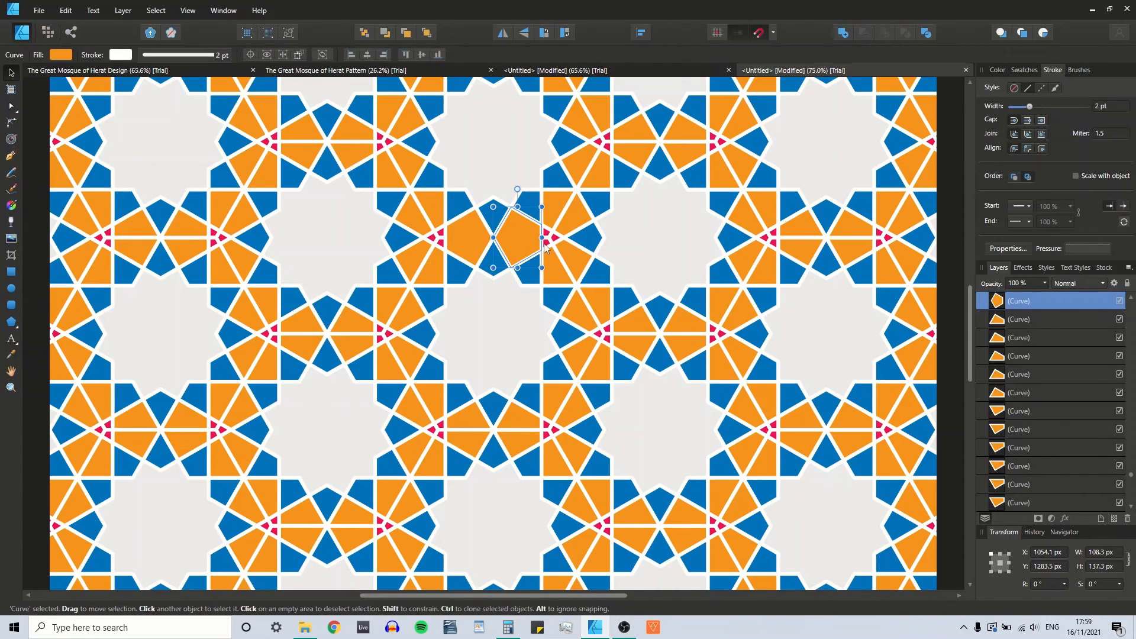
Try to merge the three pink pieces of the small triangle beside the merged pentagons with the Add operation.
{"action": "key", "text": "ctrl+plus"}
{"action": "key", "text": "ctrl+plus"}
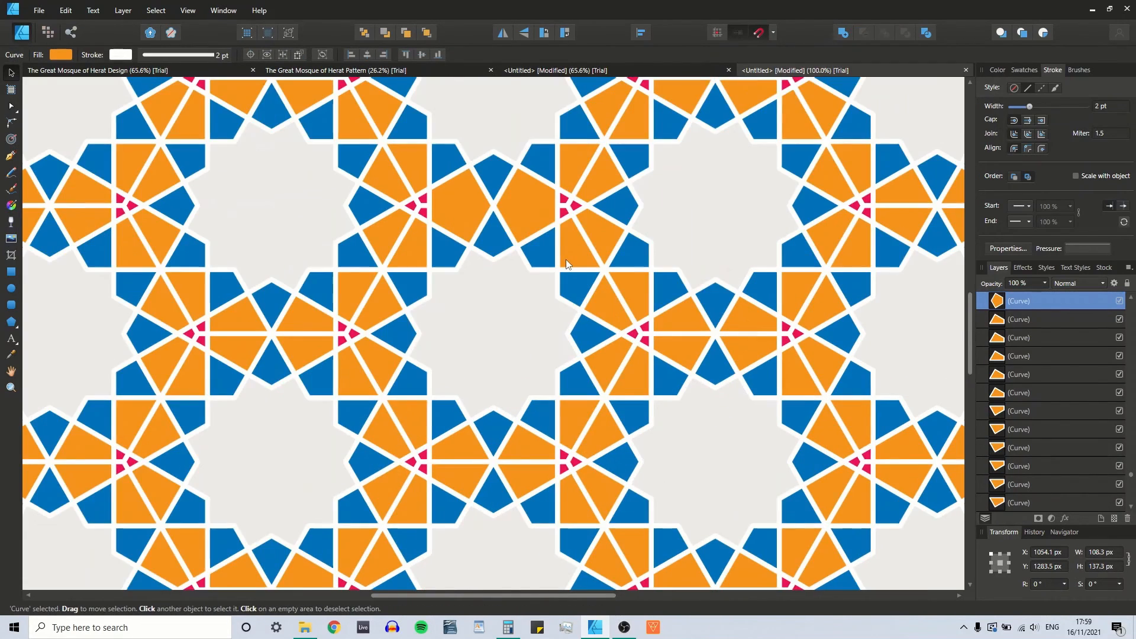
{"action": "left_click", "coordinate": [599, 152]}
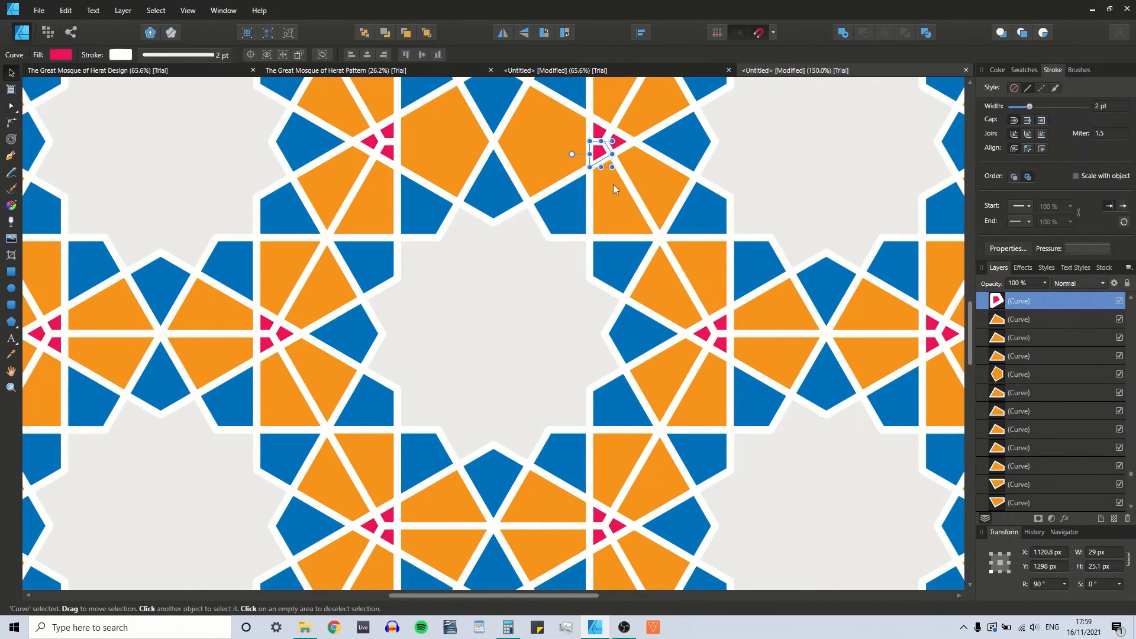
{"action": "key", "text": "ctrl+plus"}
{"action": "scroll", "coordinate": [694, 197], "scroll_direction": "up", "scroll_amount": 9}
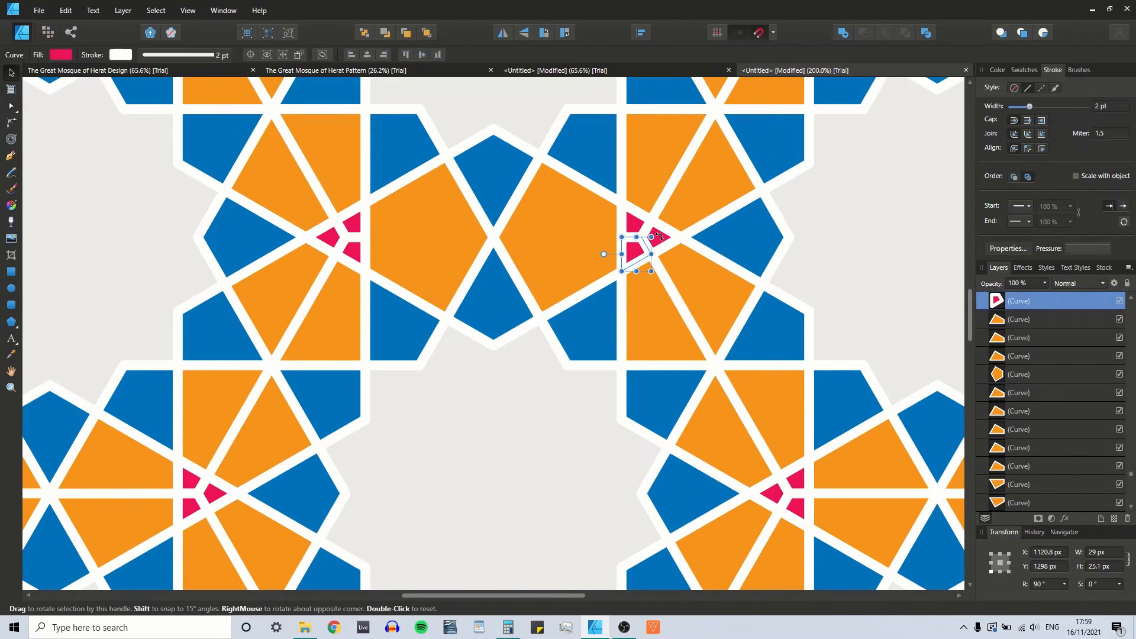
{"action": "left_click", "coordinate": [643, 230], "text": "shift"}
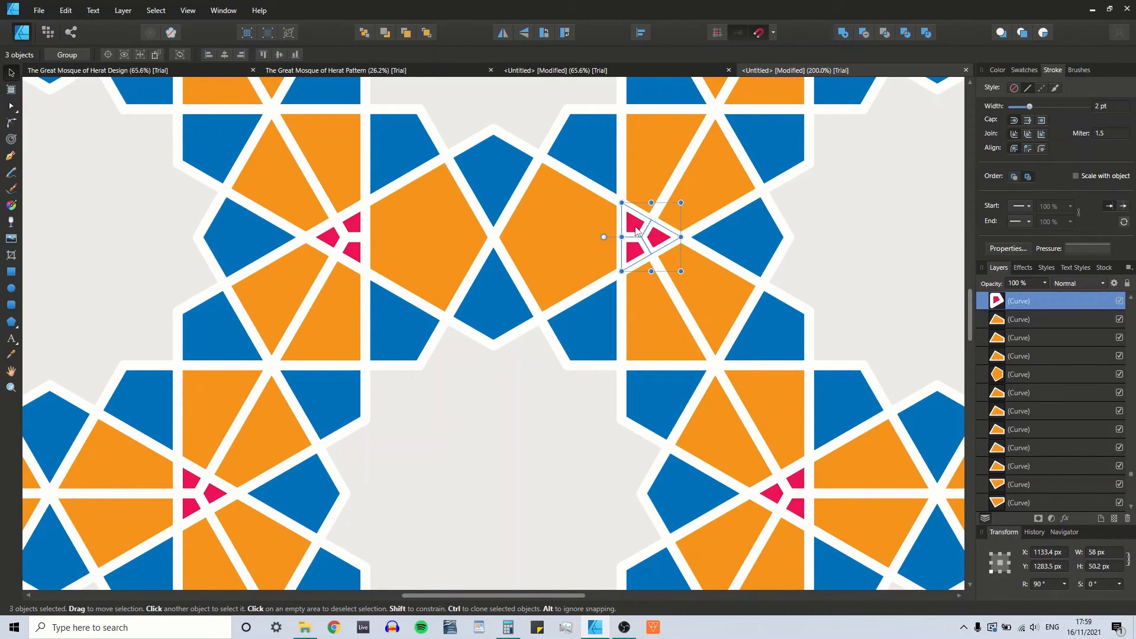
{"action": "left_click", "coordinate": [843, 34]}
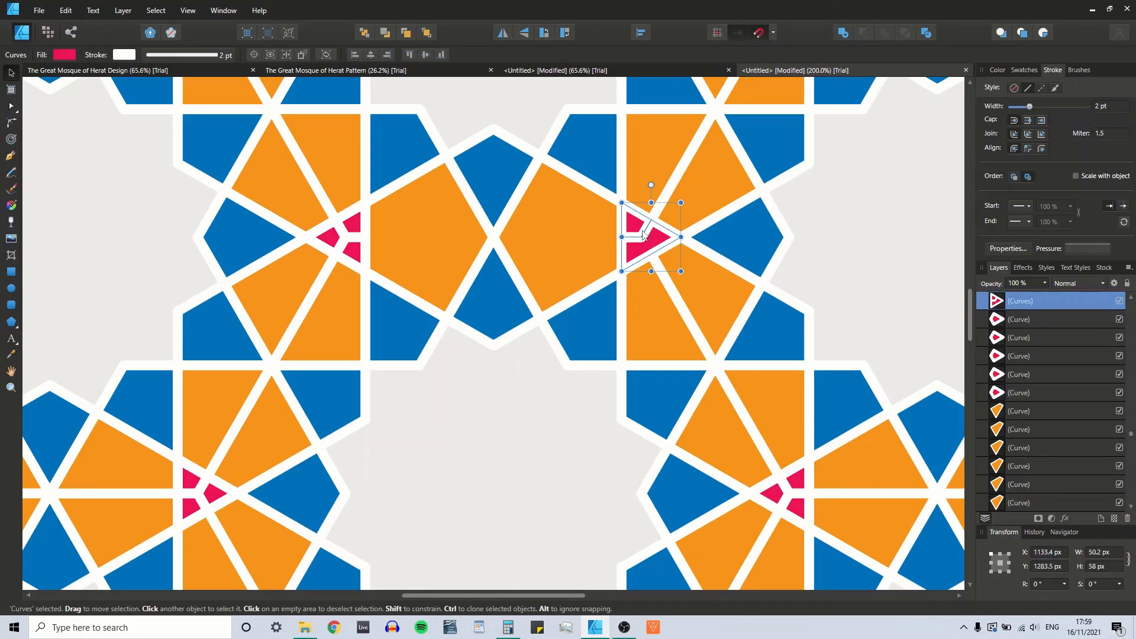
{"action": "key", "text": "ctrl+z"}
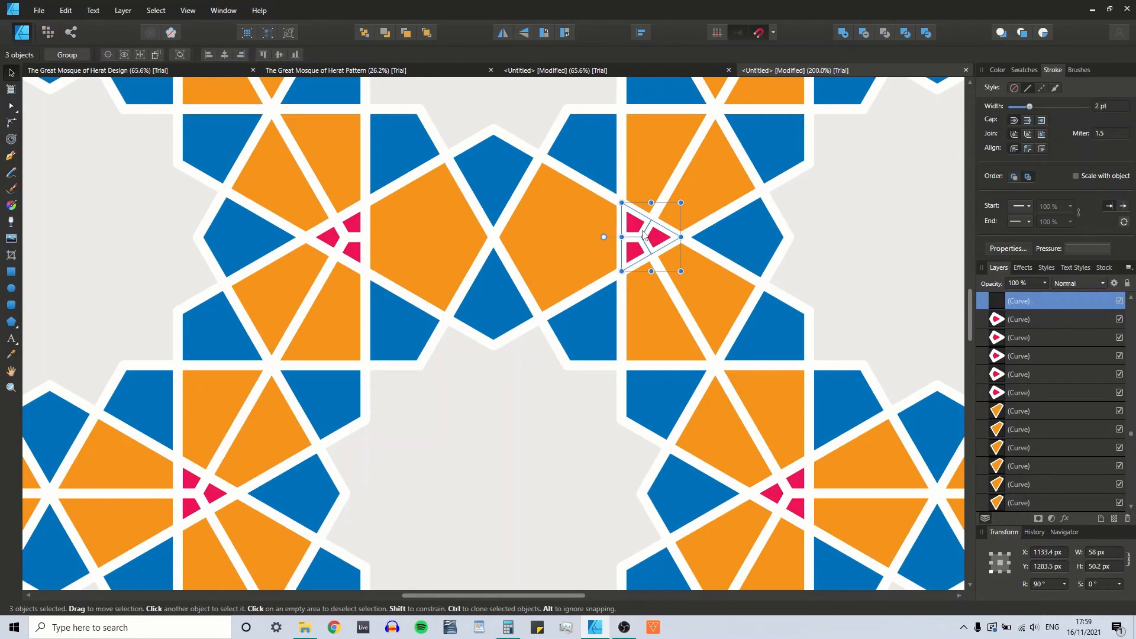
Nudge one pink piece of the small triangle over its neighbors, select all three pieces, and merge them with the Add operation.
{"action": "left_click", "coordinate": [634, 224]}
{"action": "left_click_drag", "start_coordinate": [637, 222], "coordinate": [639, 228]}
{"action": "left_click", "coordinate": [635, 254], "text": "shift"}
{"action": "left_click", "coordinate": [662, 239], "text": "shift"}
{"action": "left_click", "coordinate": [845, 33]}
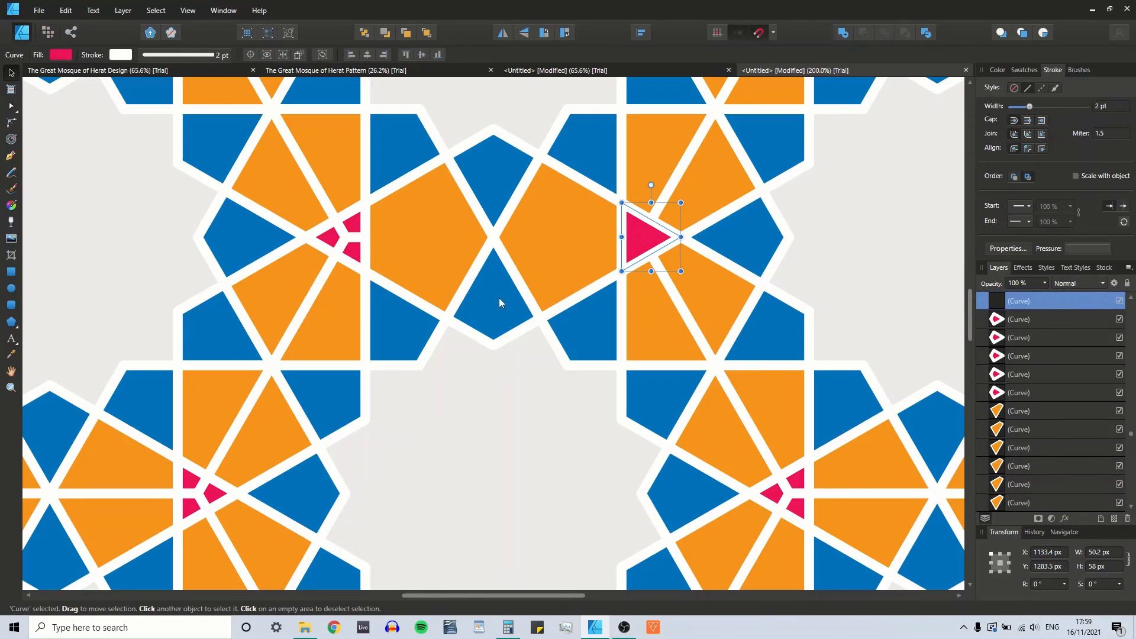
Try to merge the two halves of the orange pentagon just below the merged pink triangle with the Add operation.
{"action": "left_click", "coordinate": [505, 393]}
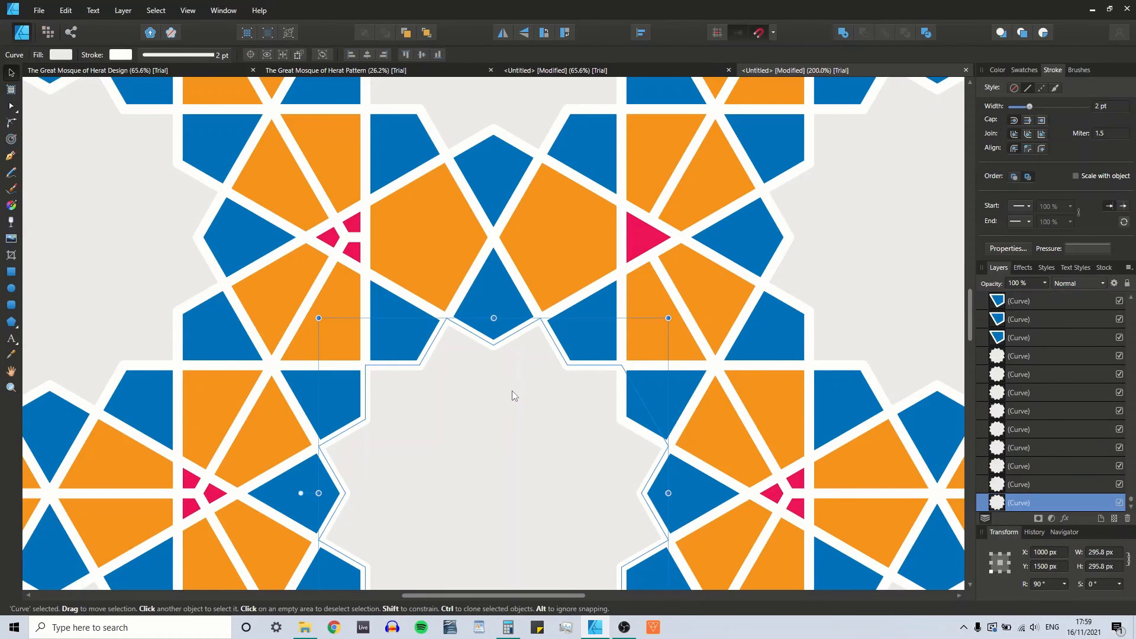
{"action": "key", "text": "ctrl+0"}
{"action": "scroll", "coordinate": [513, 396], "scroll_direction": "up", "scroll_amount": 4}
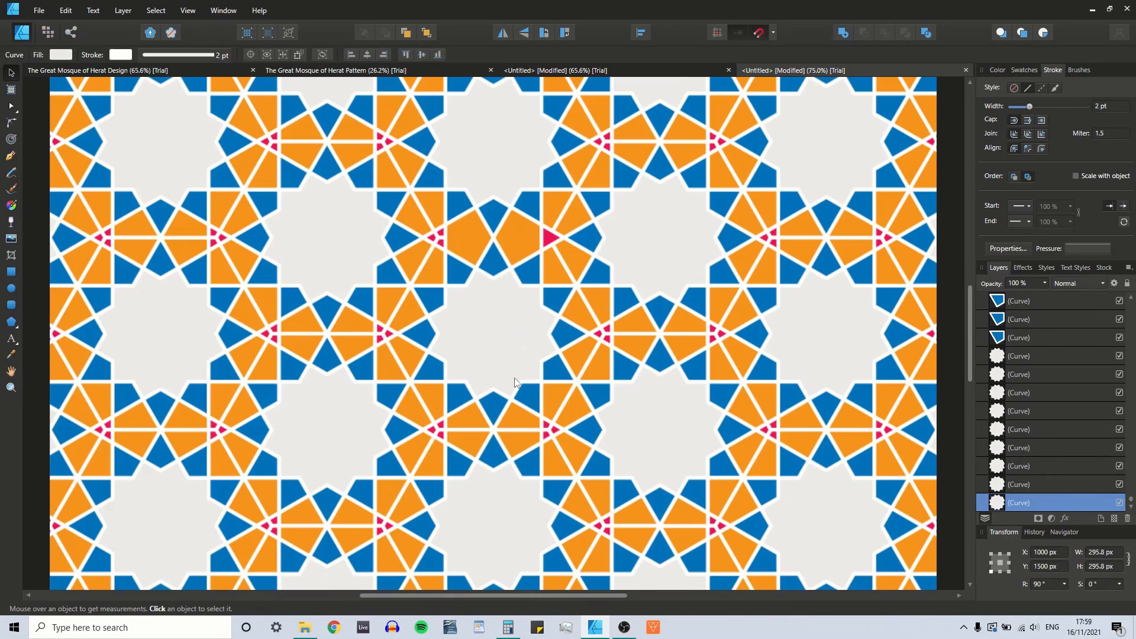
{"action": "left_click", "coordinate": [515, 382]}
{"action": "key", "text": "ctrl+1"}
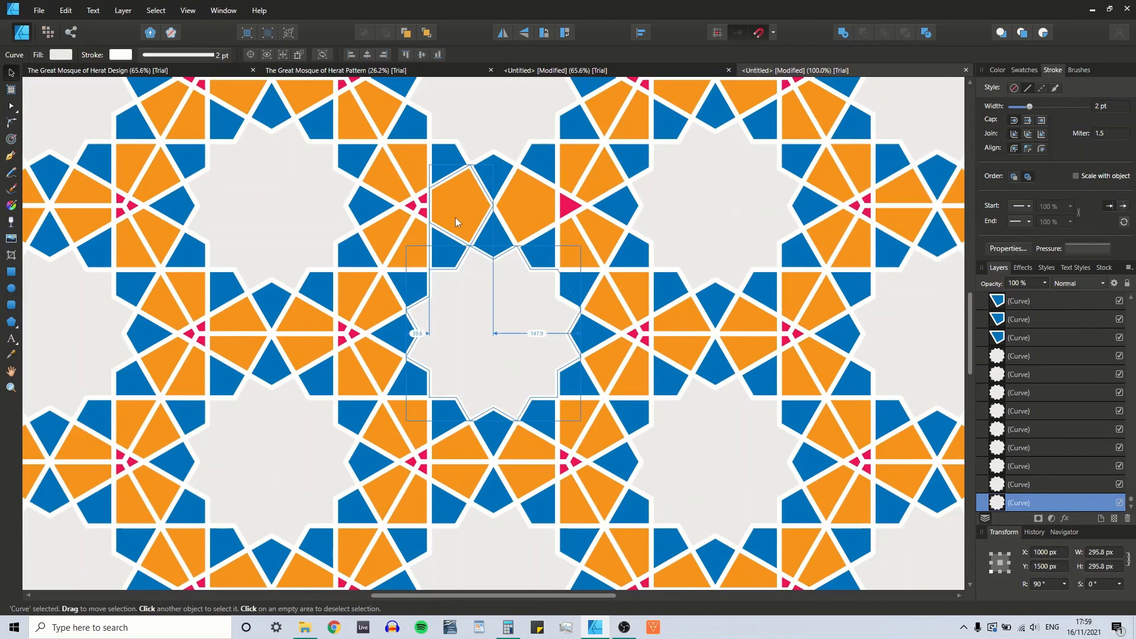
{"action": "left_click", "coordinate": [589, 262]}
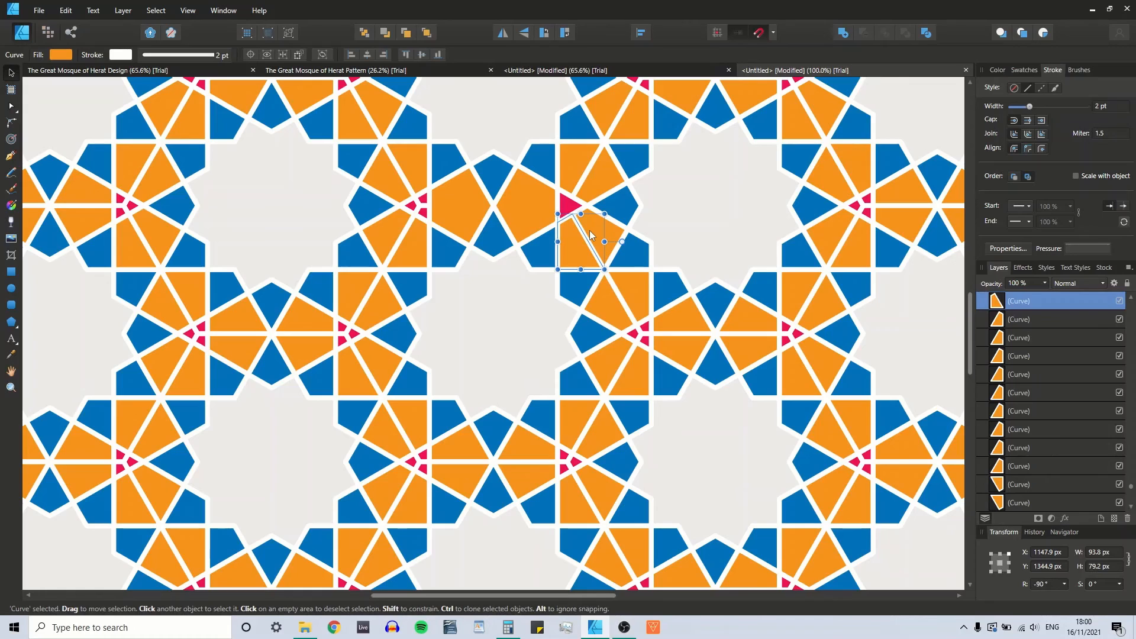
{"action": "left_click", "coordinate": [592, 229], "text": "shift"}
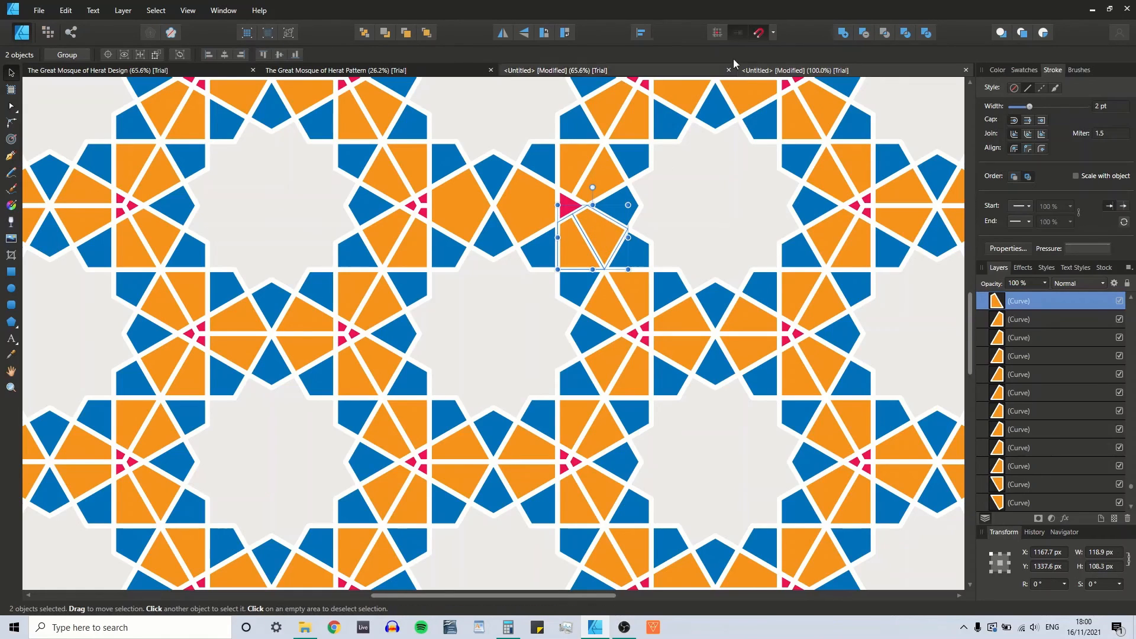
{"action": "left_click", "coordinate": [844, 34]}
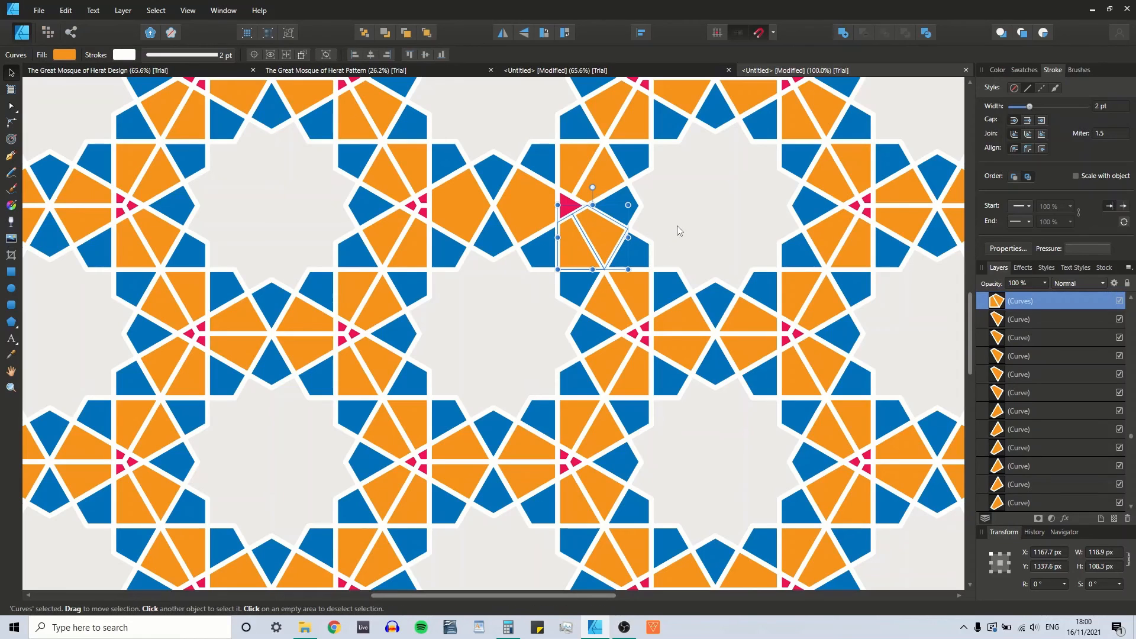
Remove the white stroke from all shapes of the pattern and clear the selection.
{"action": "key", "text": "ctrl+0"}
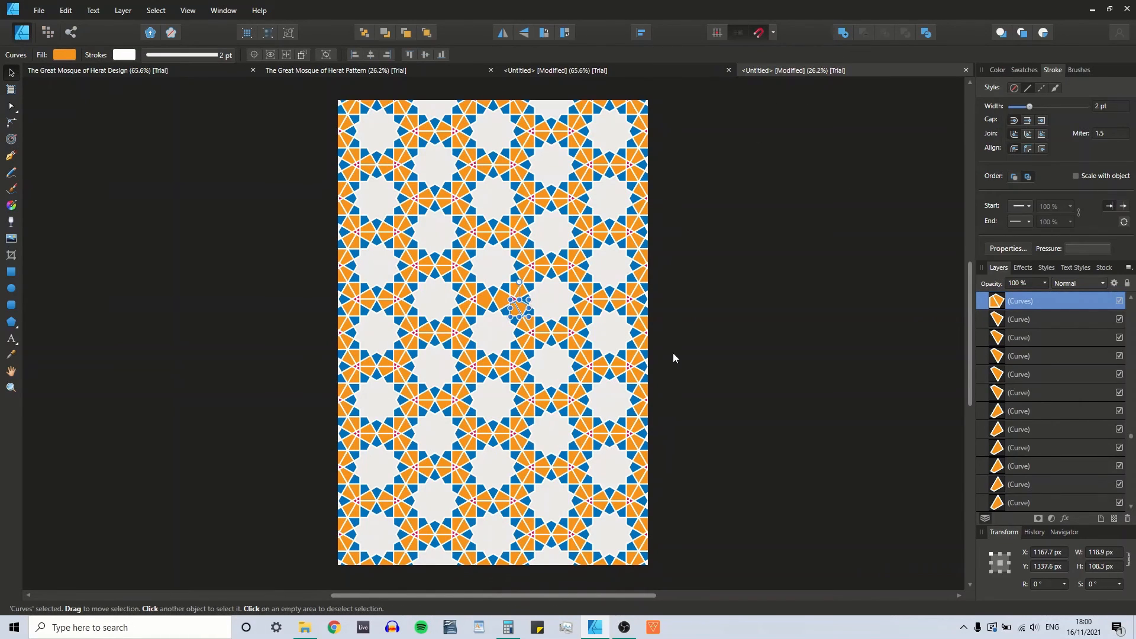
{"action": "left_click", "coordinate": [699, 349]}
{"action": "key", "text": "ctrl+a"}
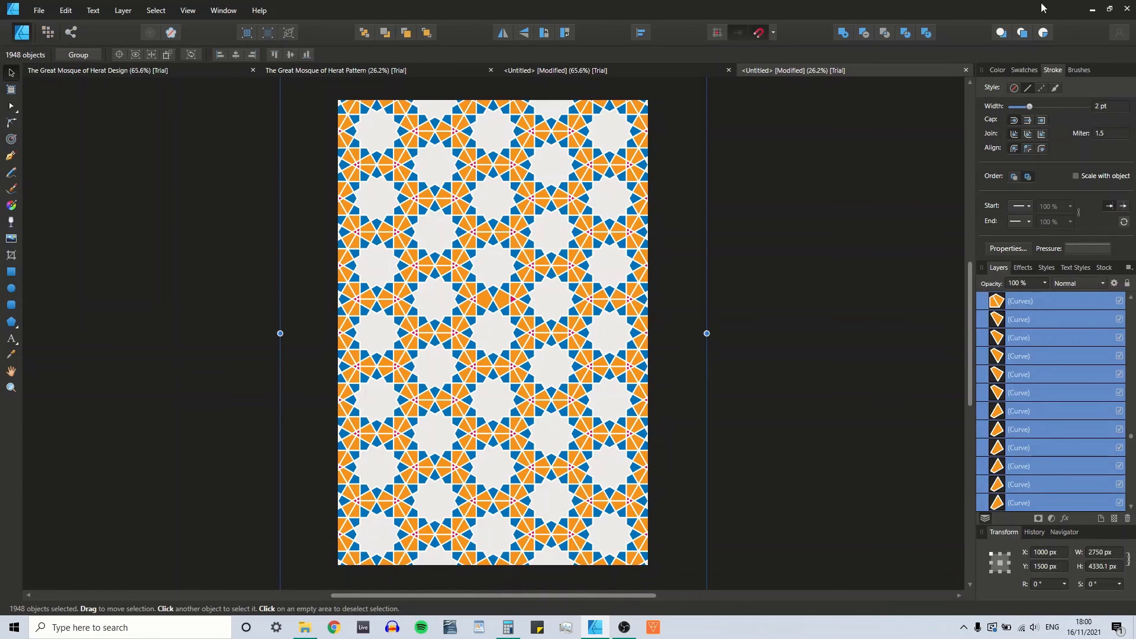
{"action": "left_click", "coordinate": [998, 69]}
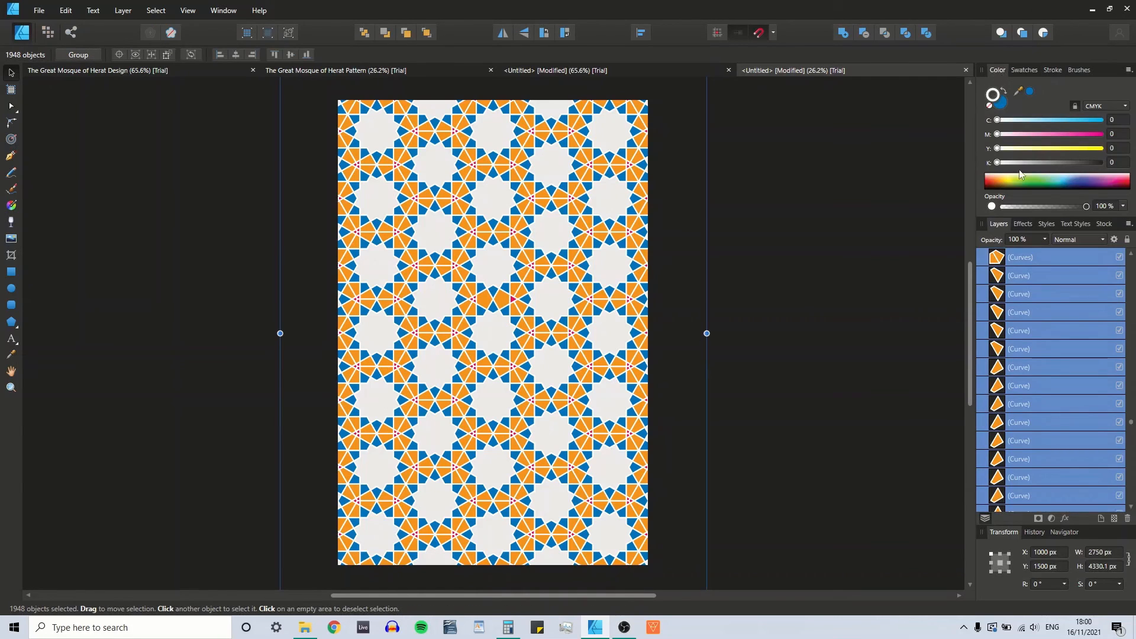
{"action": "left_click", "coordinate": [989, 106]}
{"action": "left_click", "coordinate": [812, 253]}
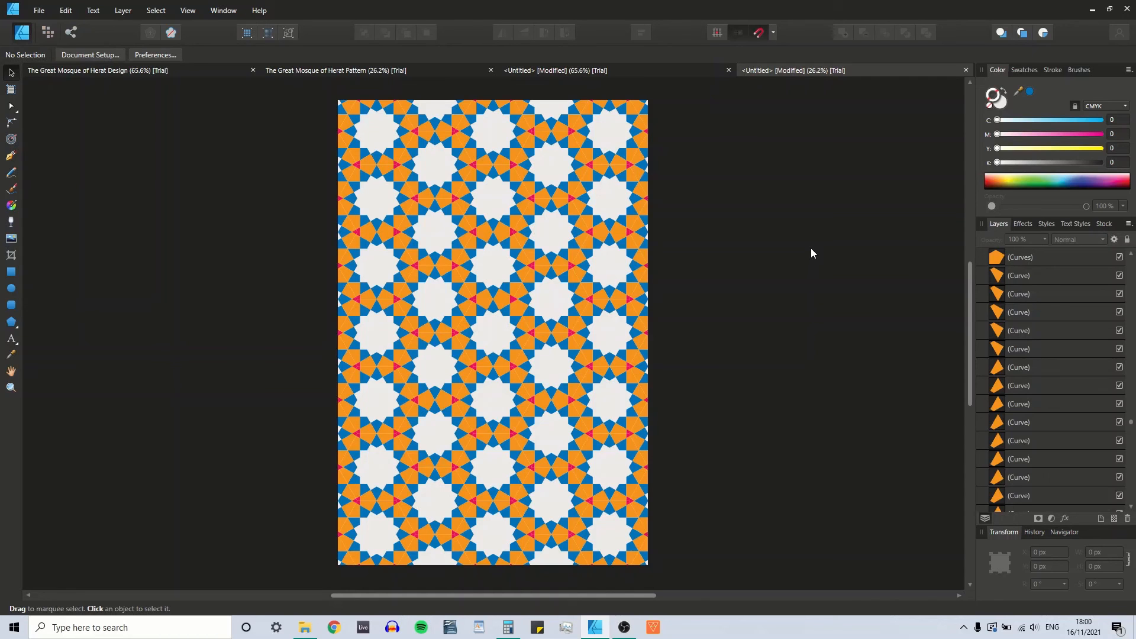
Move the two halves of the orange pentagon beside the central star onto the star and merge them with the Add operation.
{"action": "key", "text": "ctrl+plus"}
{"action": "key", "text": "ctrl+plus"}
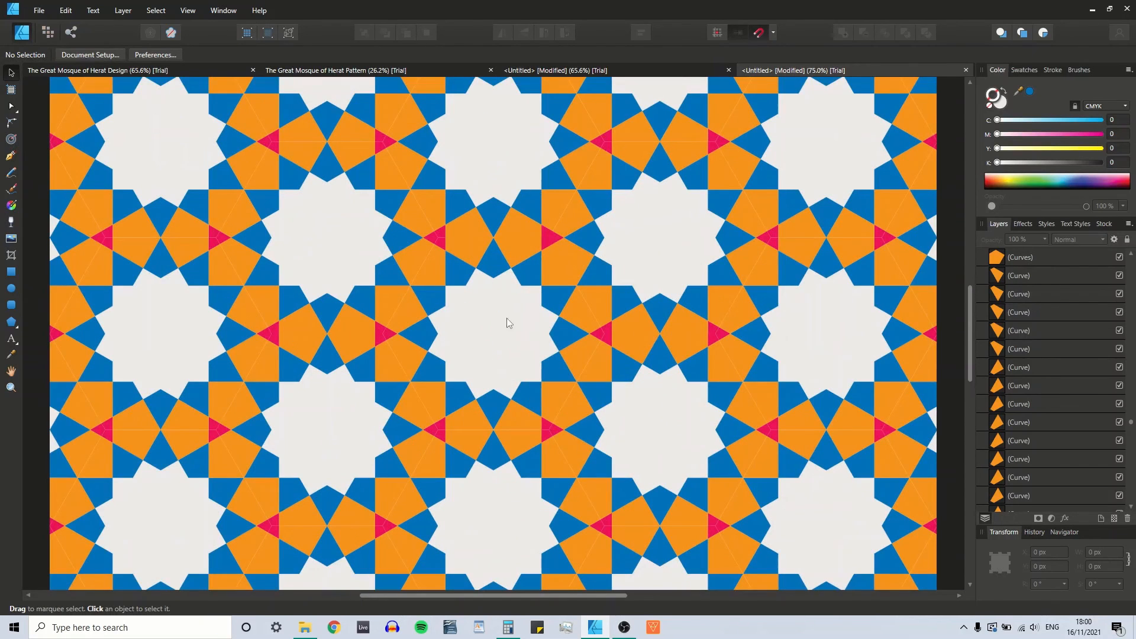
{"action": "left_click", "coordinate": [600, 309]}
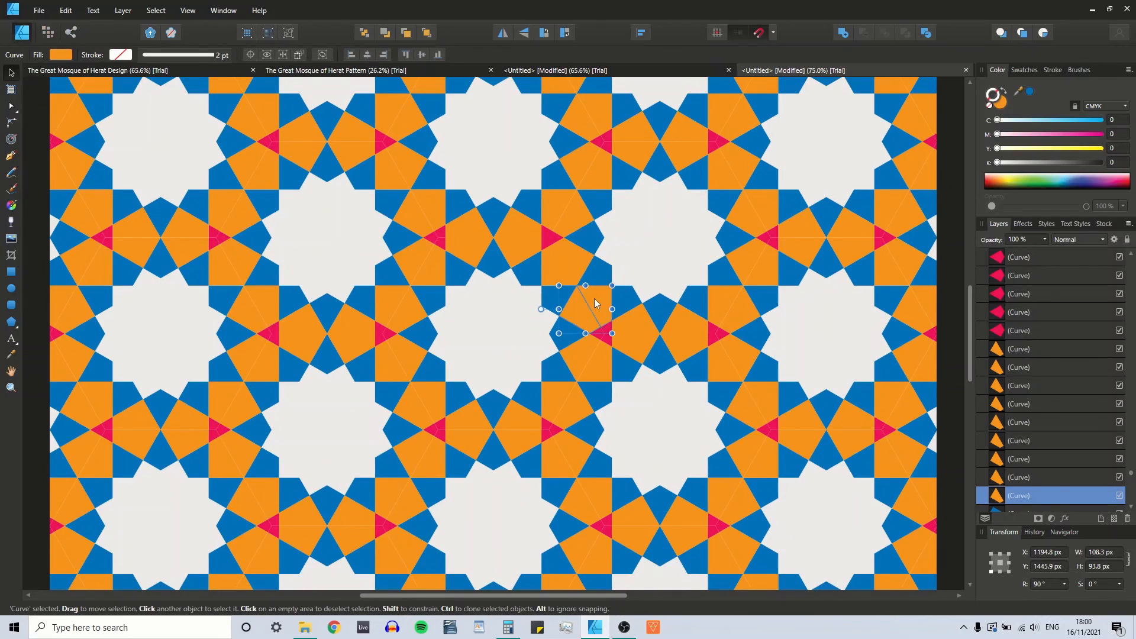
{"action": "left_click", "coordinate": [596, 303], "text": "shift"}
{"action": "left_click_drag", "start_coordinate": [583, 309], "coordinate": [497, 333]}
{"action": "left_click", "coordinate": [496, 331]}
{"action": "left_click", "coordinate": [515, 322], "text": "shift"}
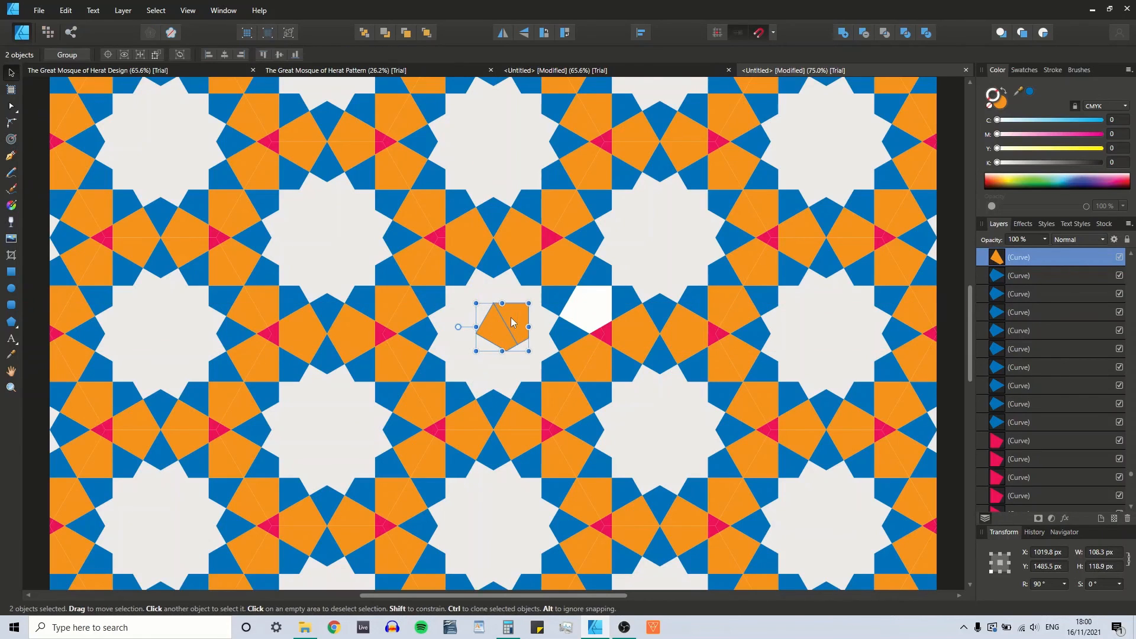
{"action": "left_click", "coordinate": [843, 34]}
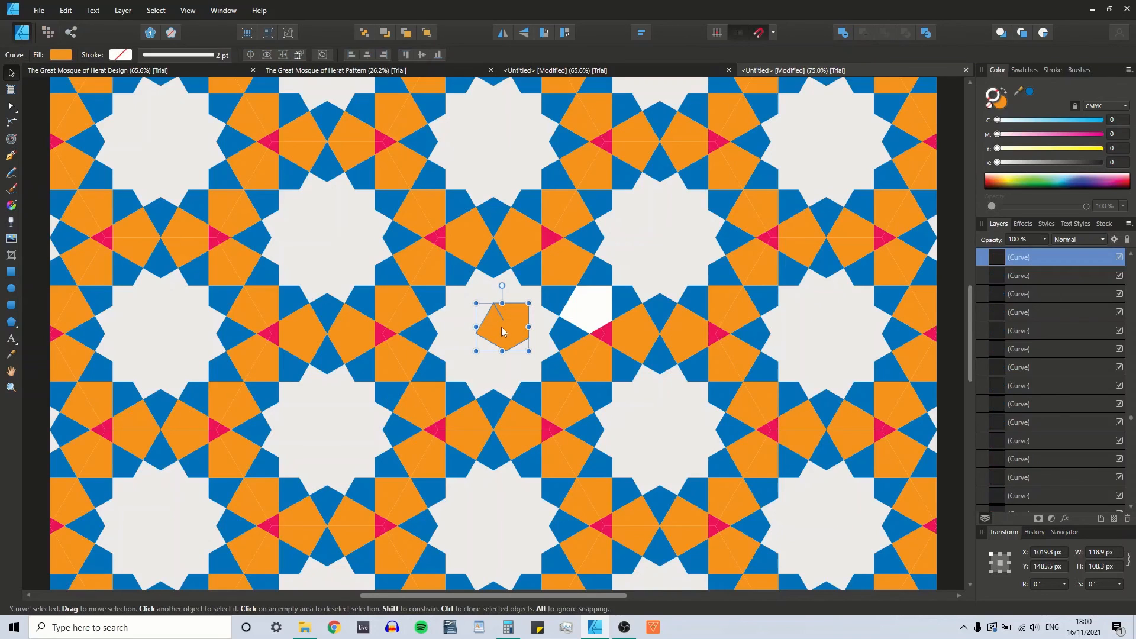
Delete the stray node inside the merged orange pentagon with the Node tool.
{"action": "left_click", "coordinate": [11, 105]}
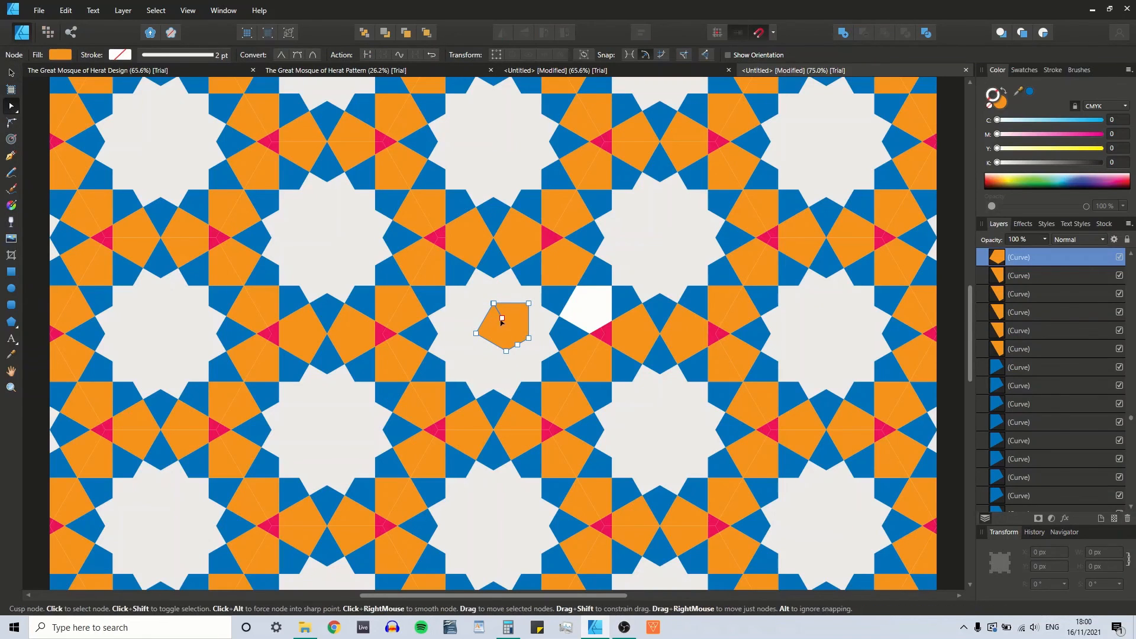
{"action": "left_click", "coordinate": [502, 319]}
{"action": "key", "text": "Delete"}
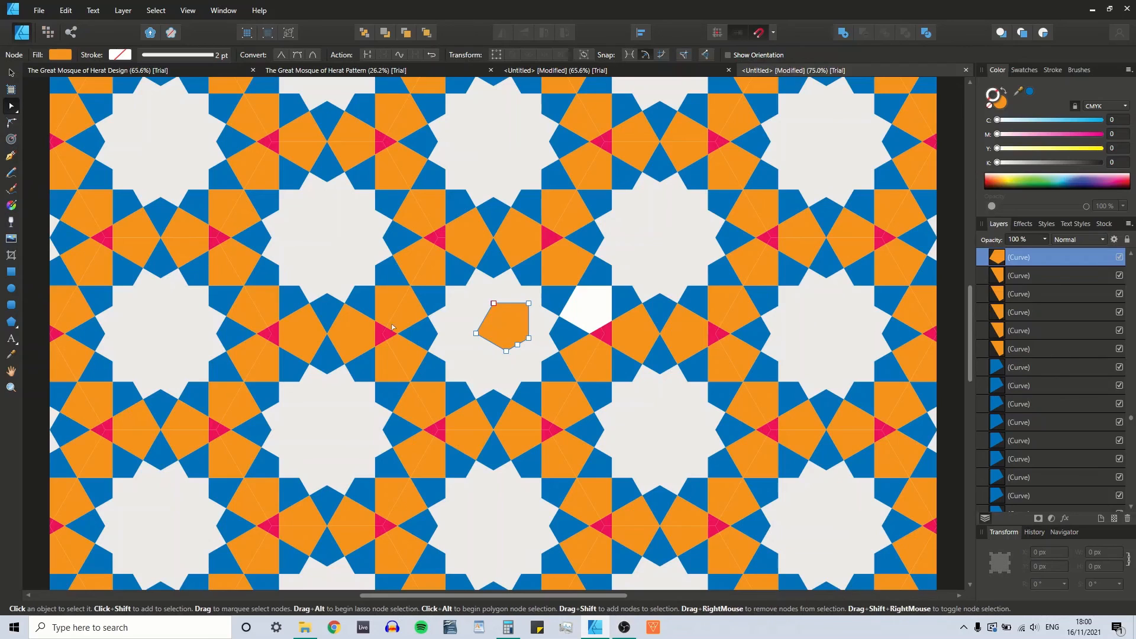
Move the cleaned pentagon back into its gap at X 1207.3 px, Y 1445.9 px, and clear the selection.
{"action": "left_click", "coordinate": [10, 72]}
{"action": "left_click_drag", "start_coordinate": [496, 342], "coordinate": [577, 325]}
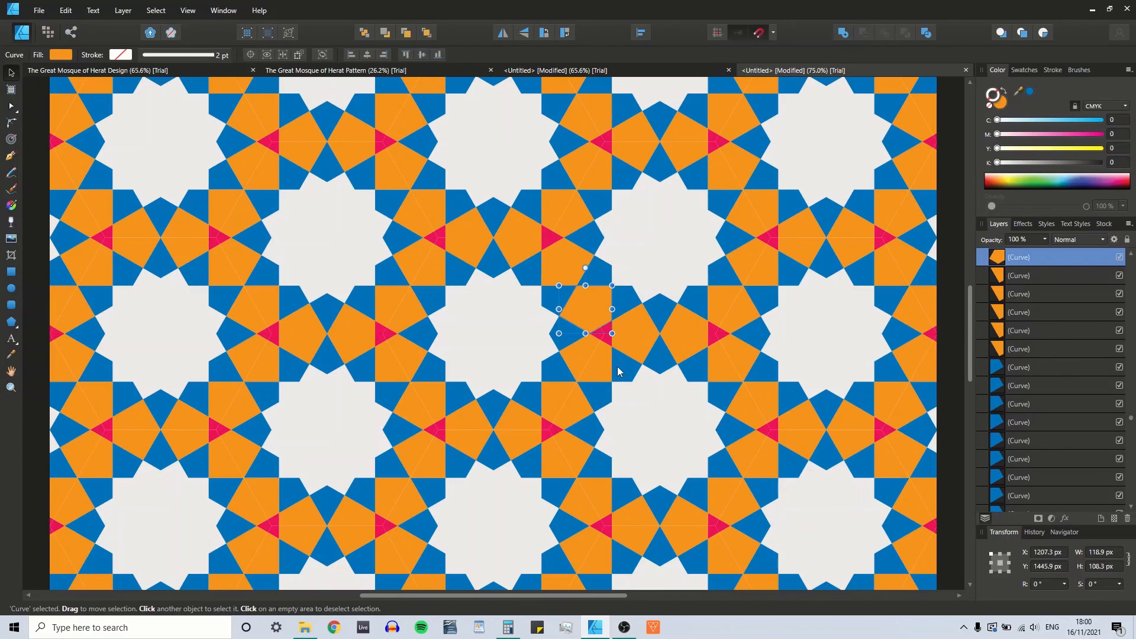
{"action": "key", "text": "ctrl+0"}
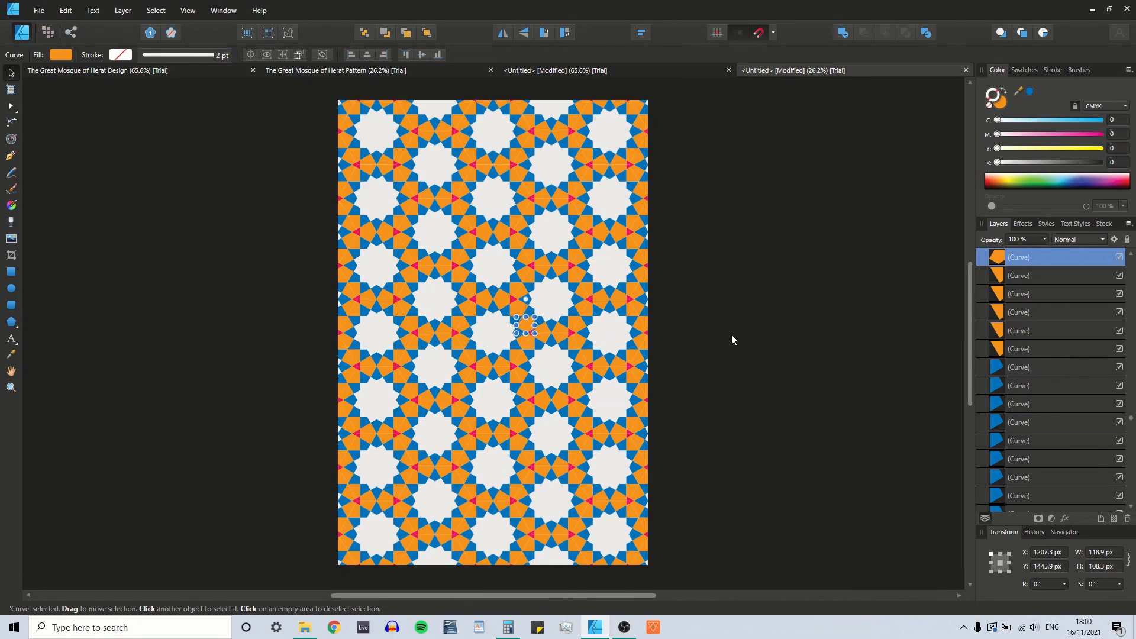
{"action": "left_click", "coordinate": [727, 313]}
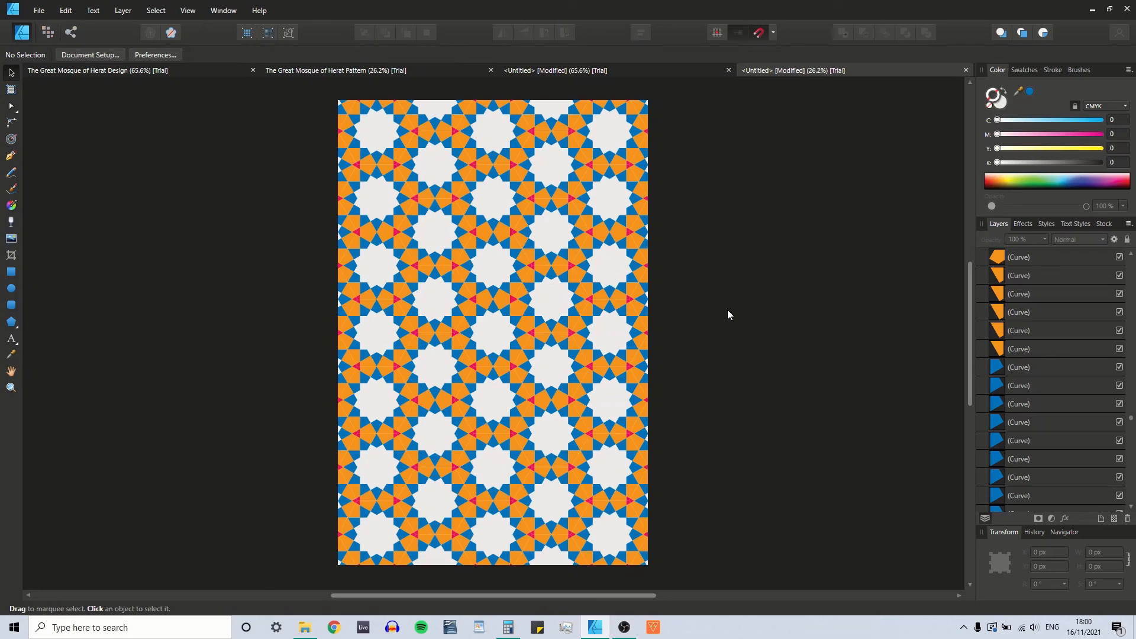